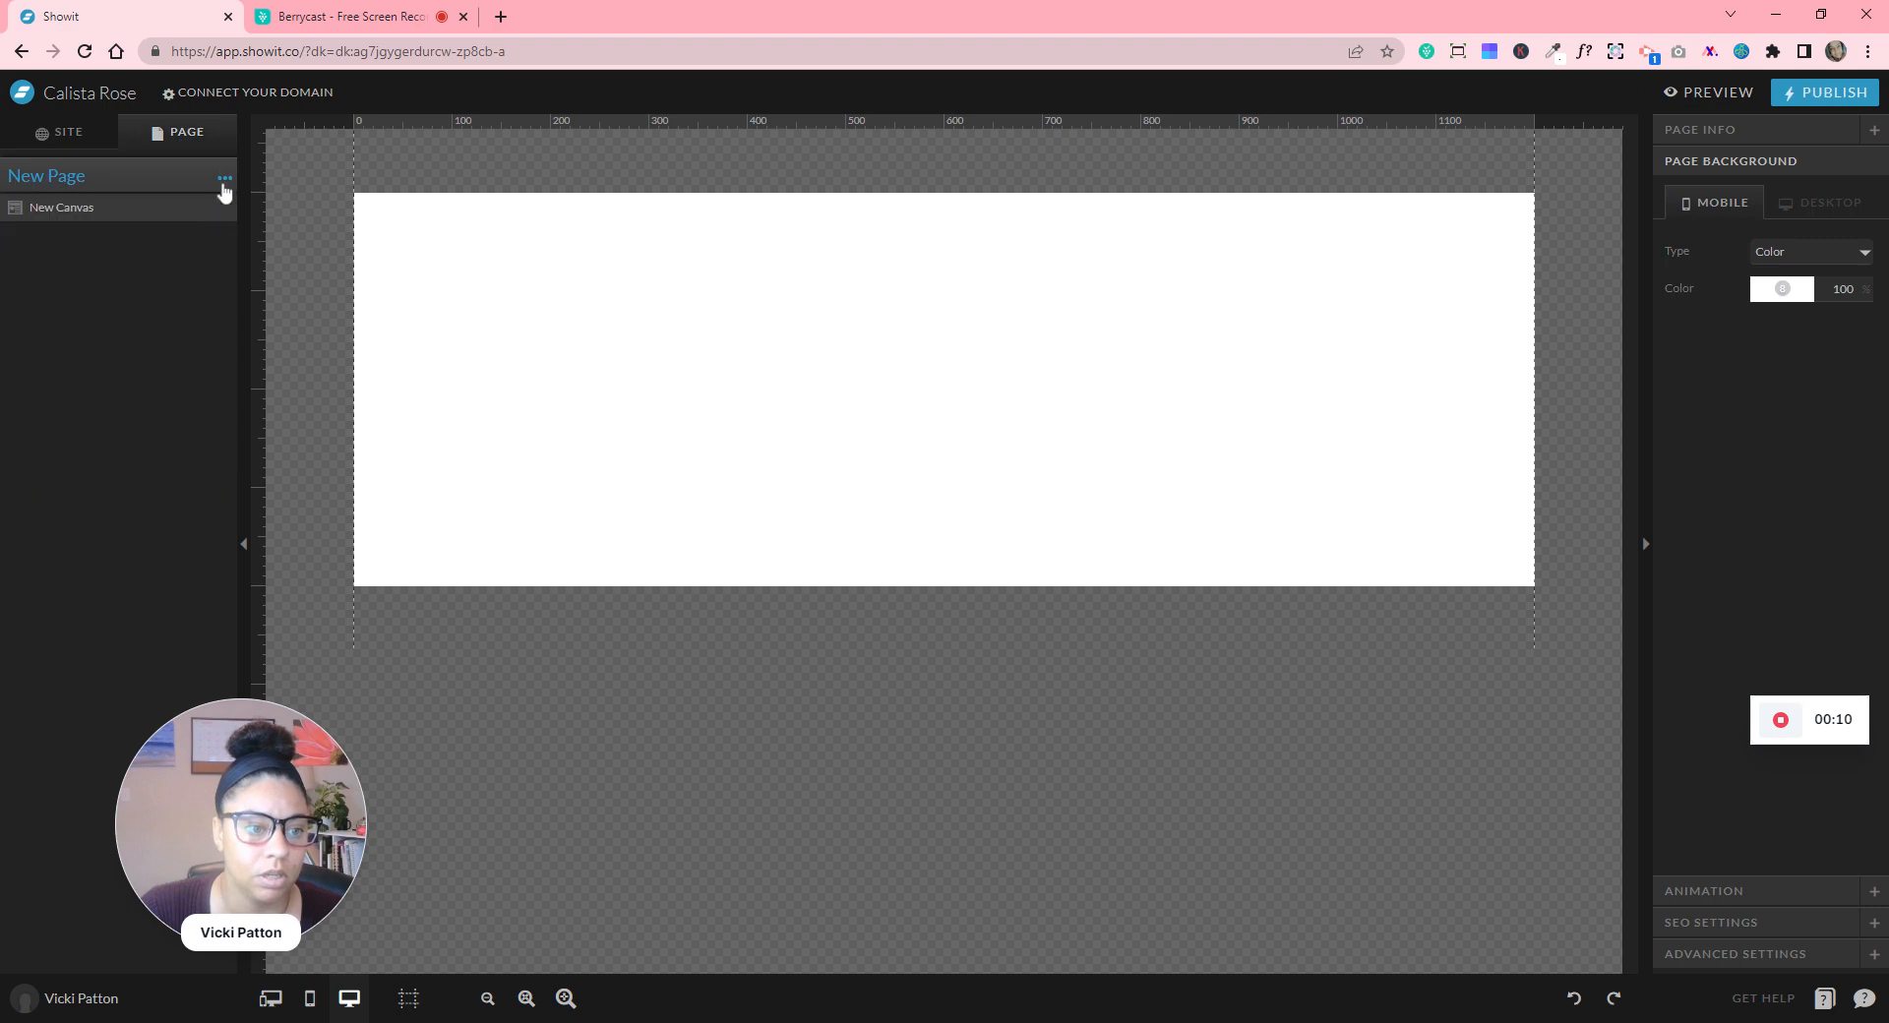
- Add the existing Menu site canvas from the current site to New Page
click(225, 178)
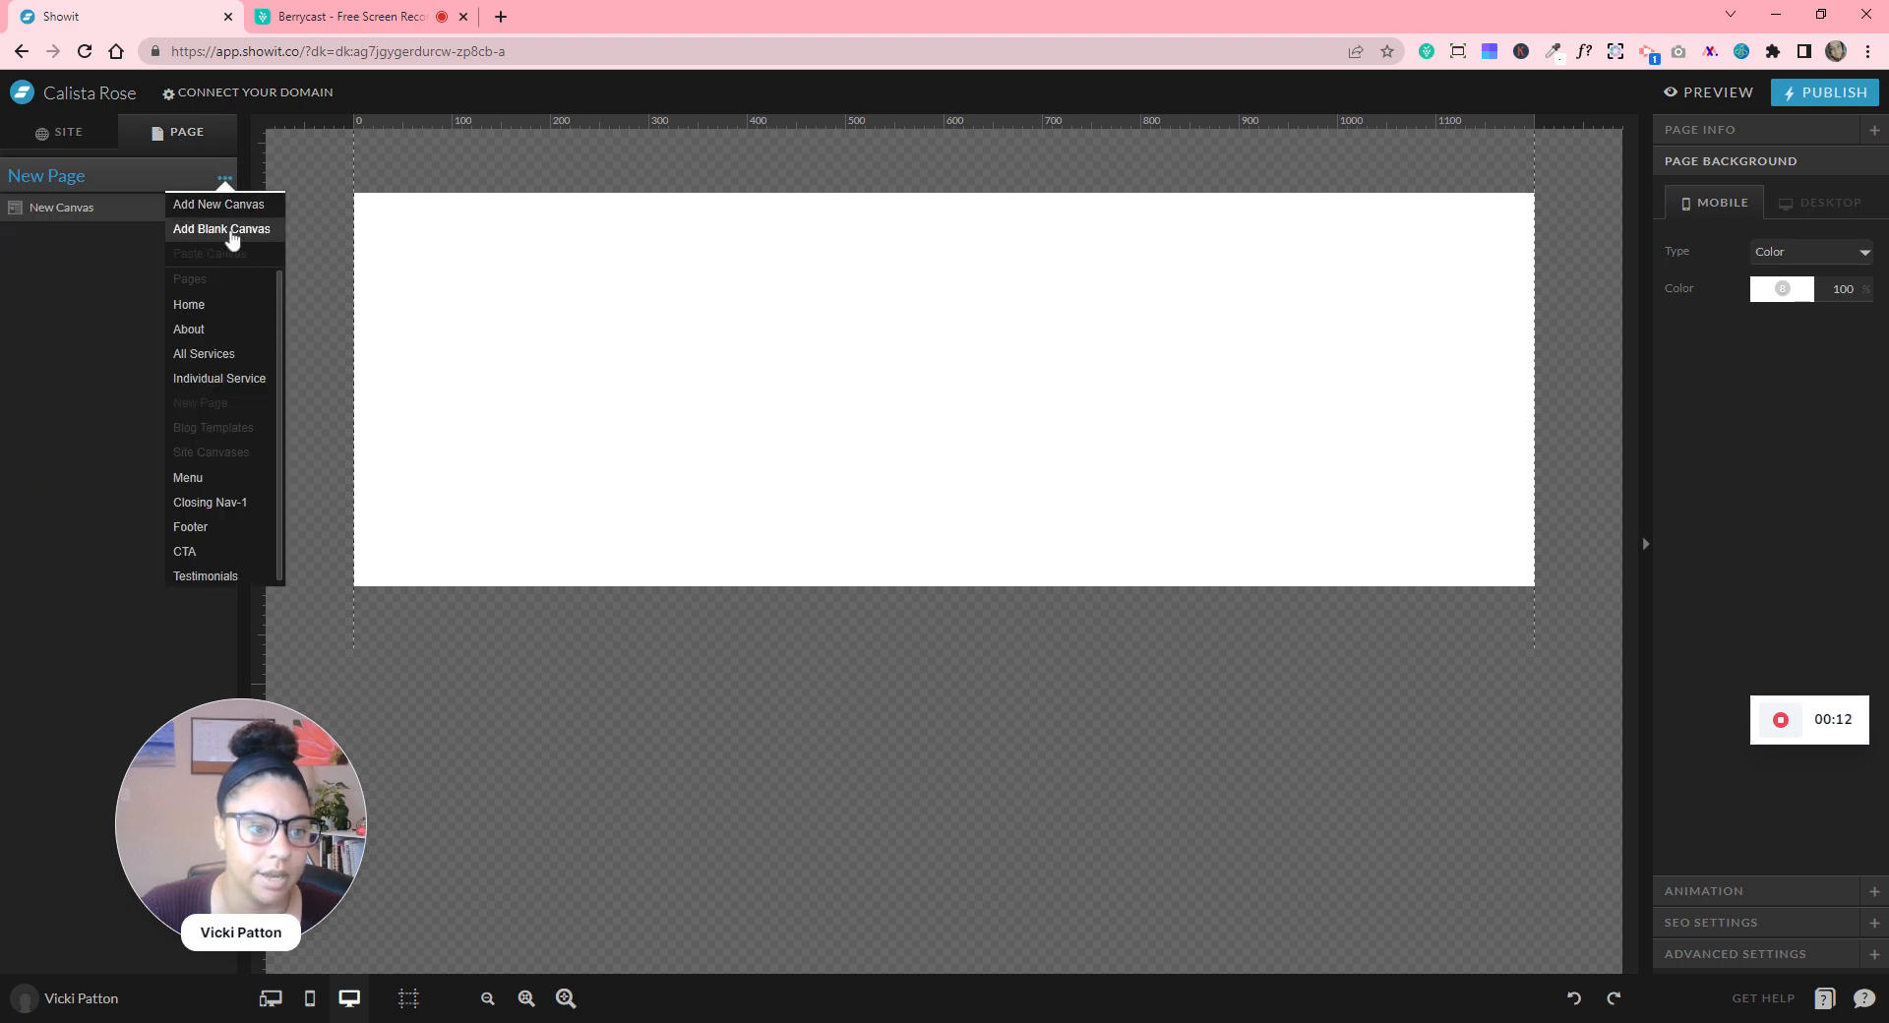
click(230, 205)
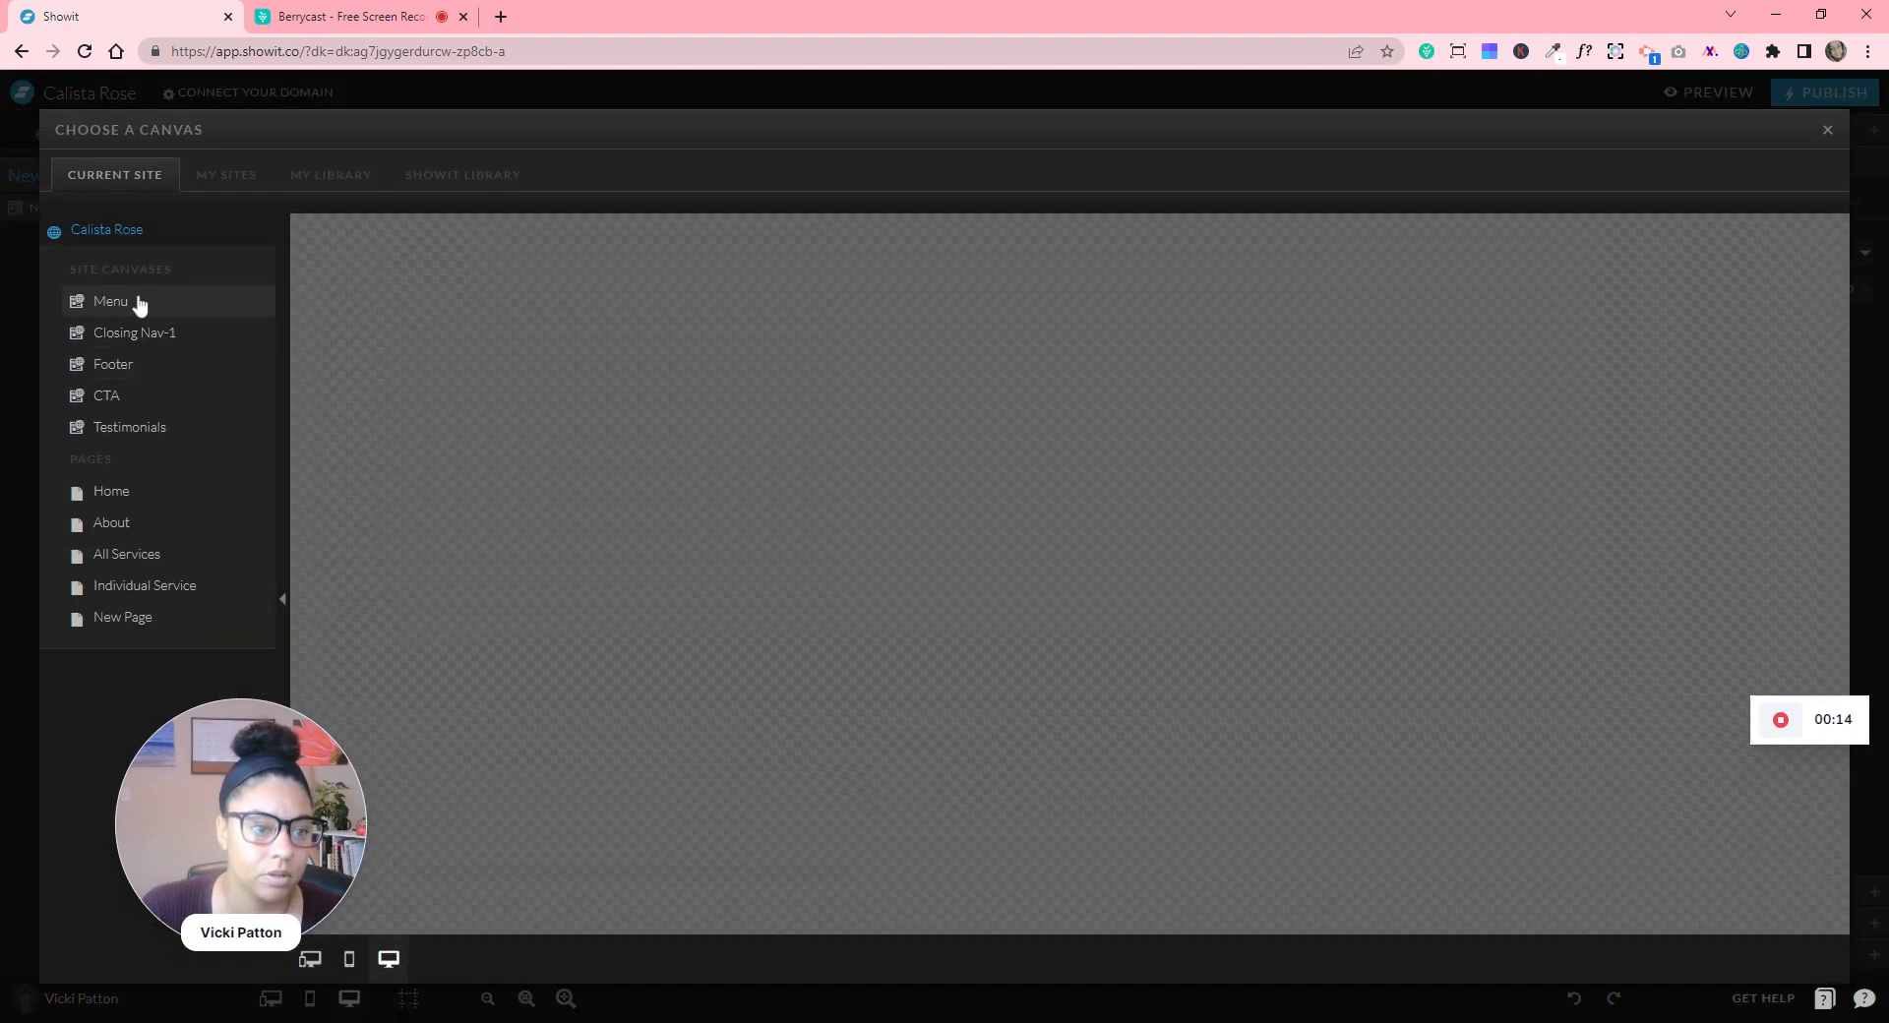
click(136, 302)
click(1815, 959)
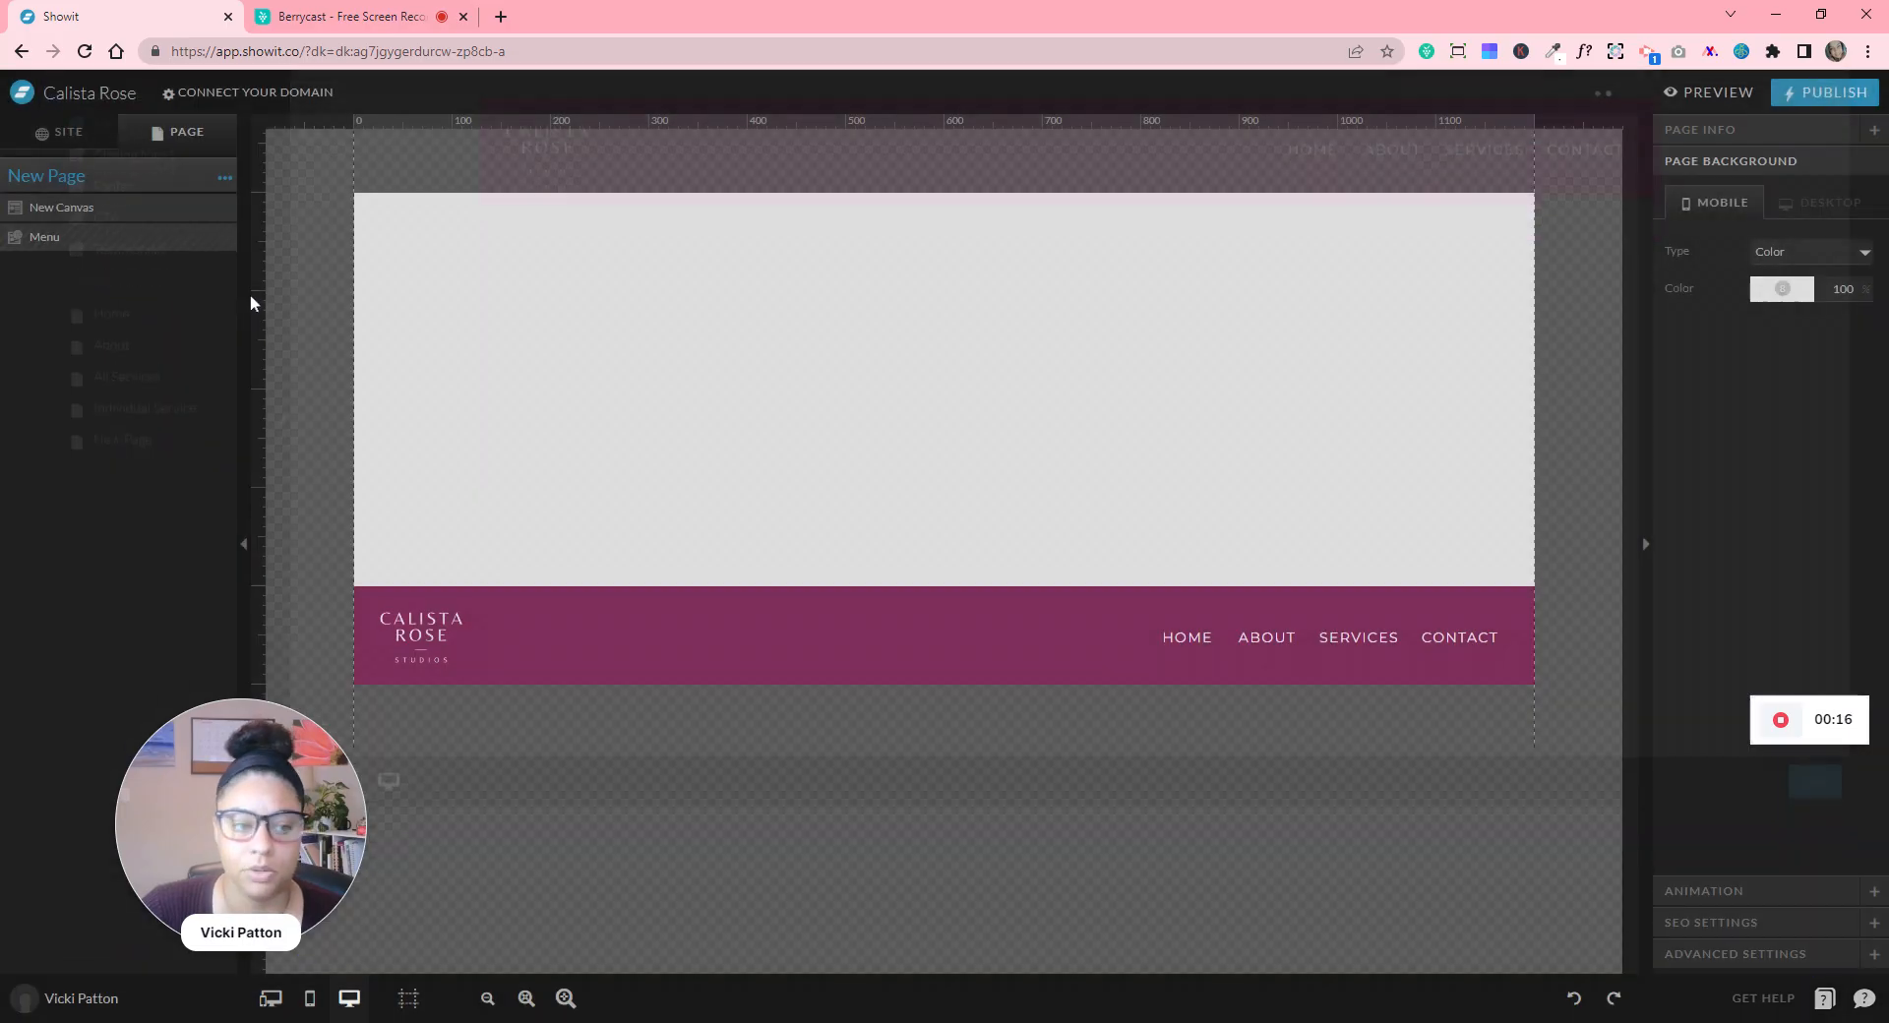
- Add the existing Closing Nav-1 site canvas from the current site to New Page
click(224, 179)
click(219, 206)
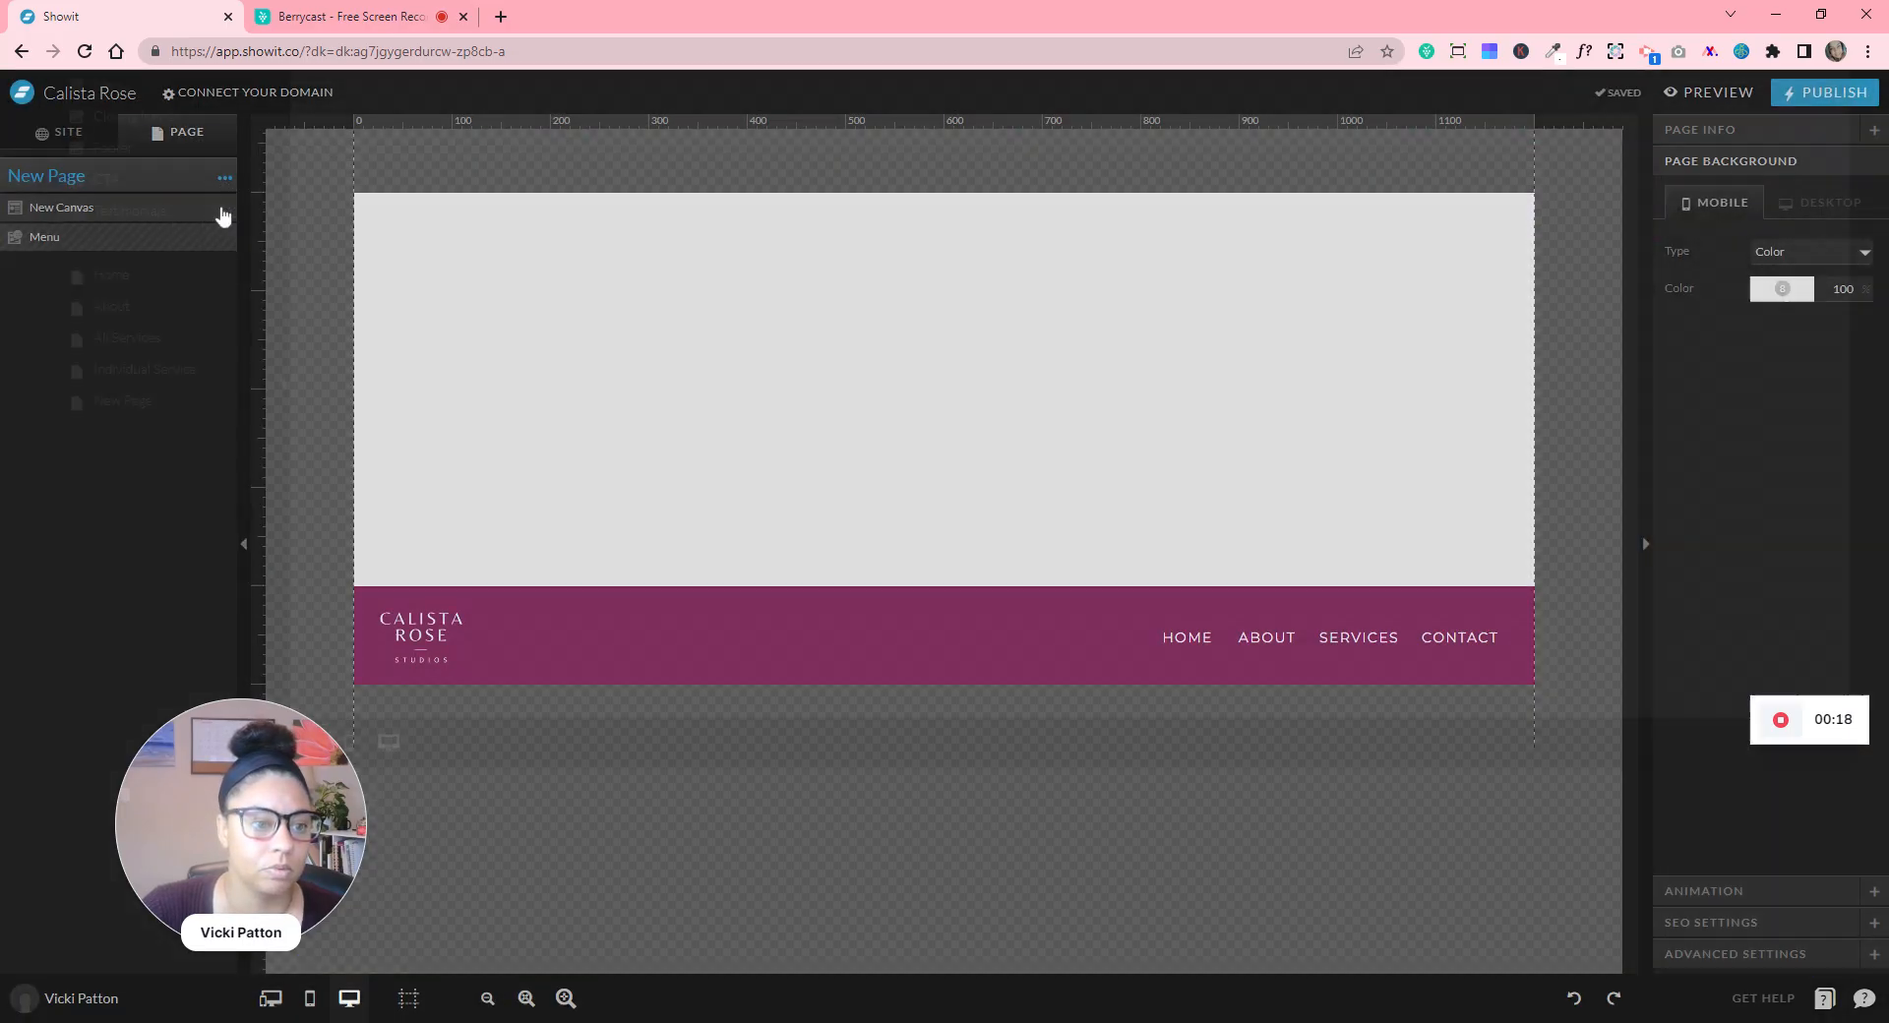
click(183, 339)
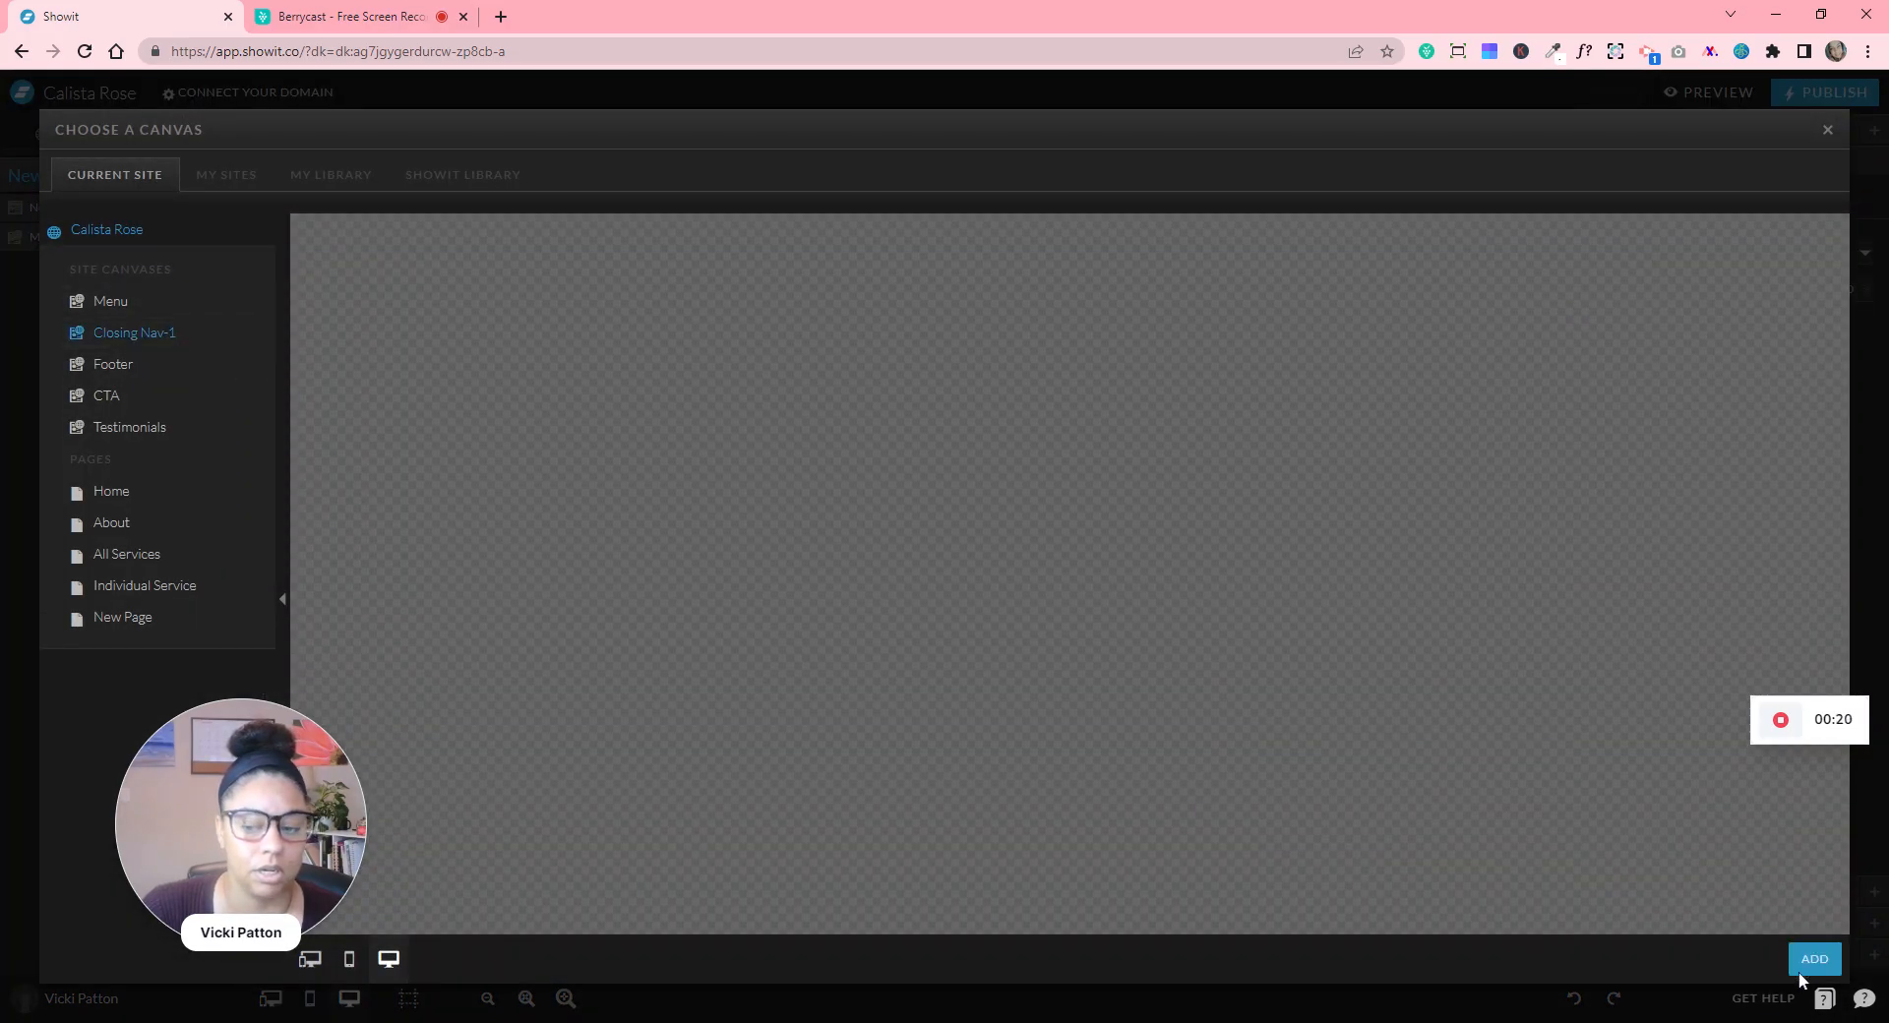
click(1815, 959)
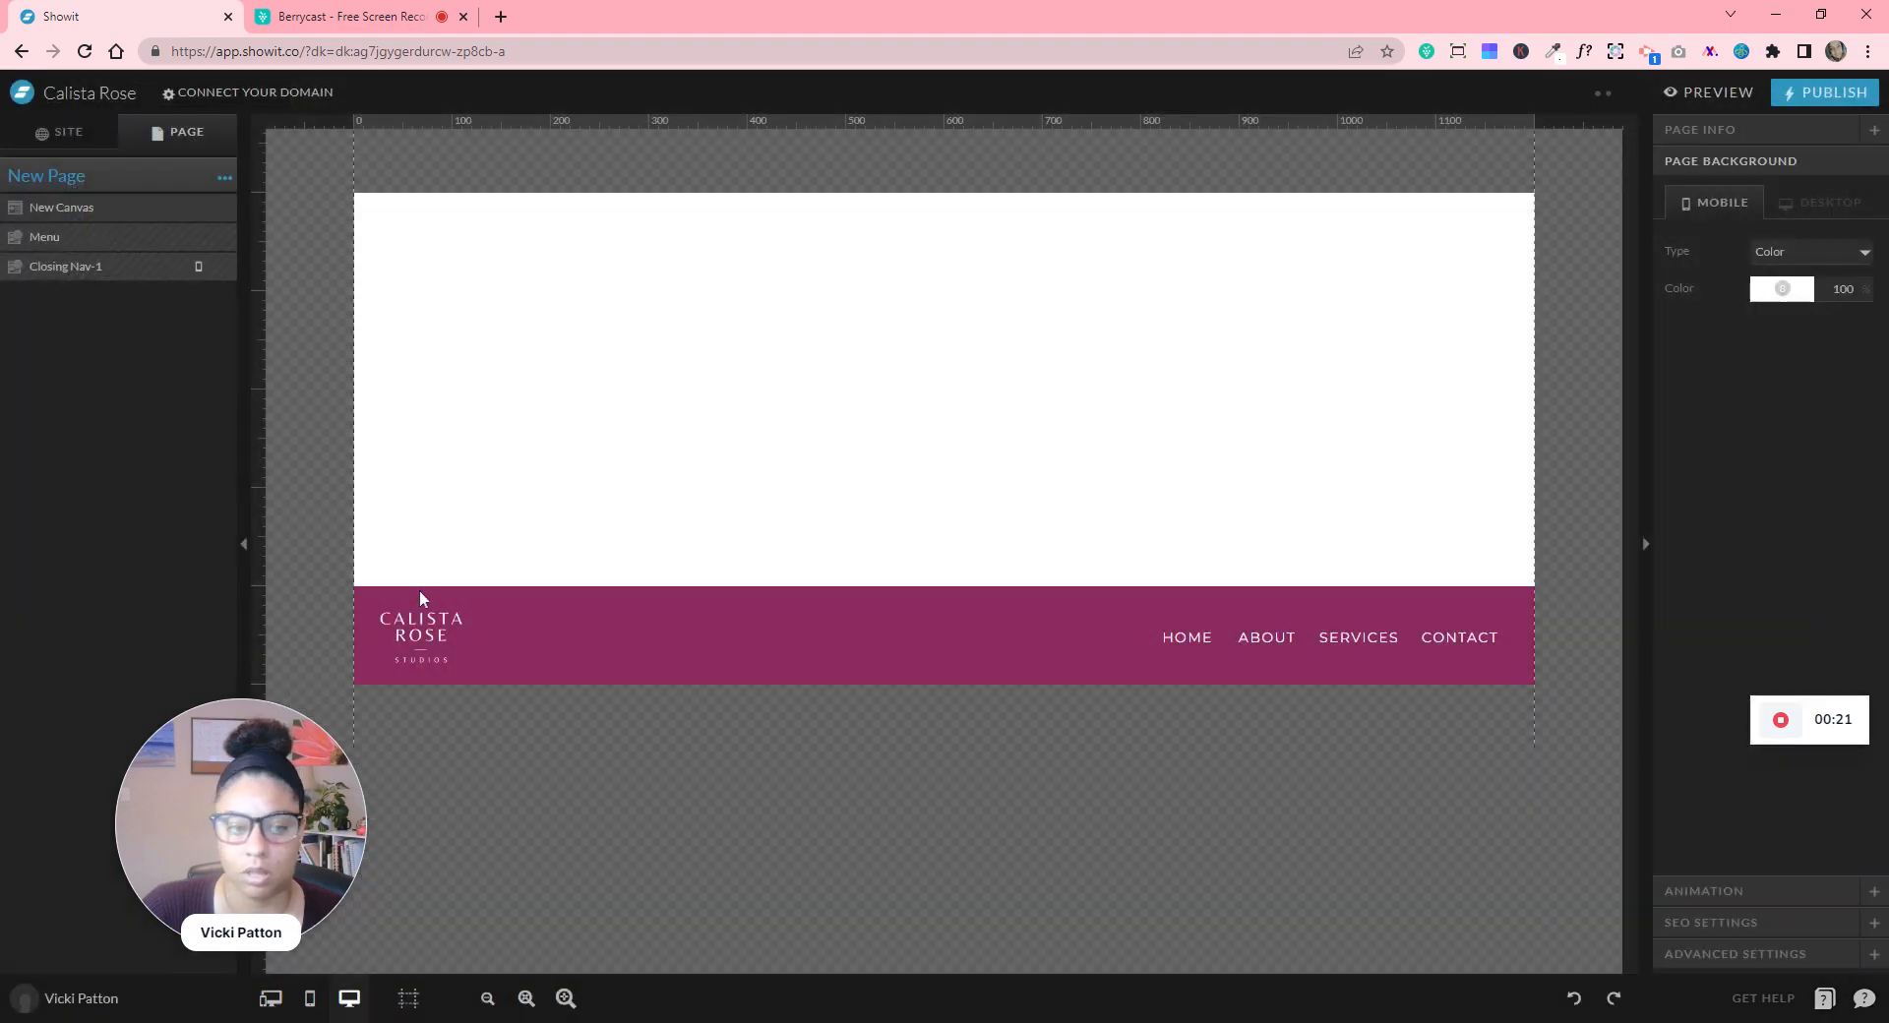
- Add the existing Footer site canvas from the current site to New Page
click(224, 179)
click(228, 203)
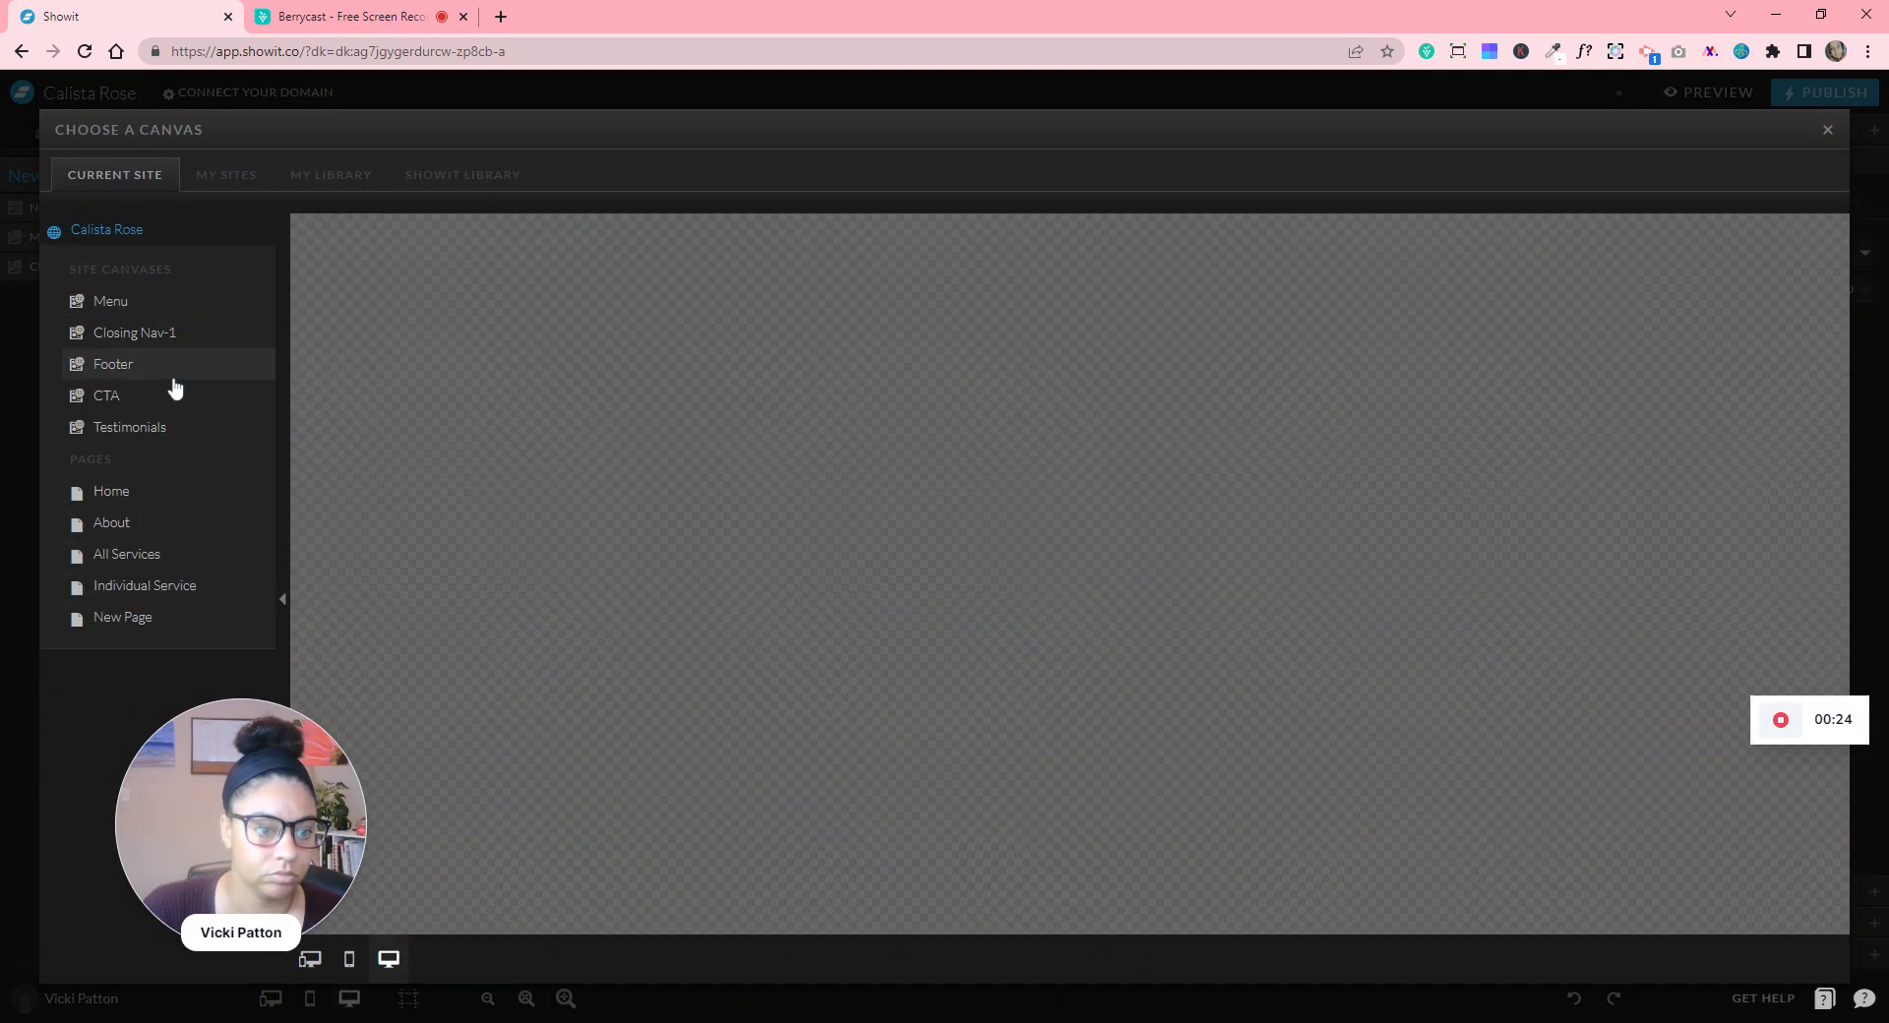
click(171, 382)
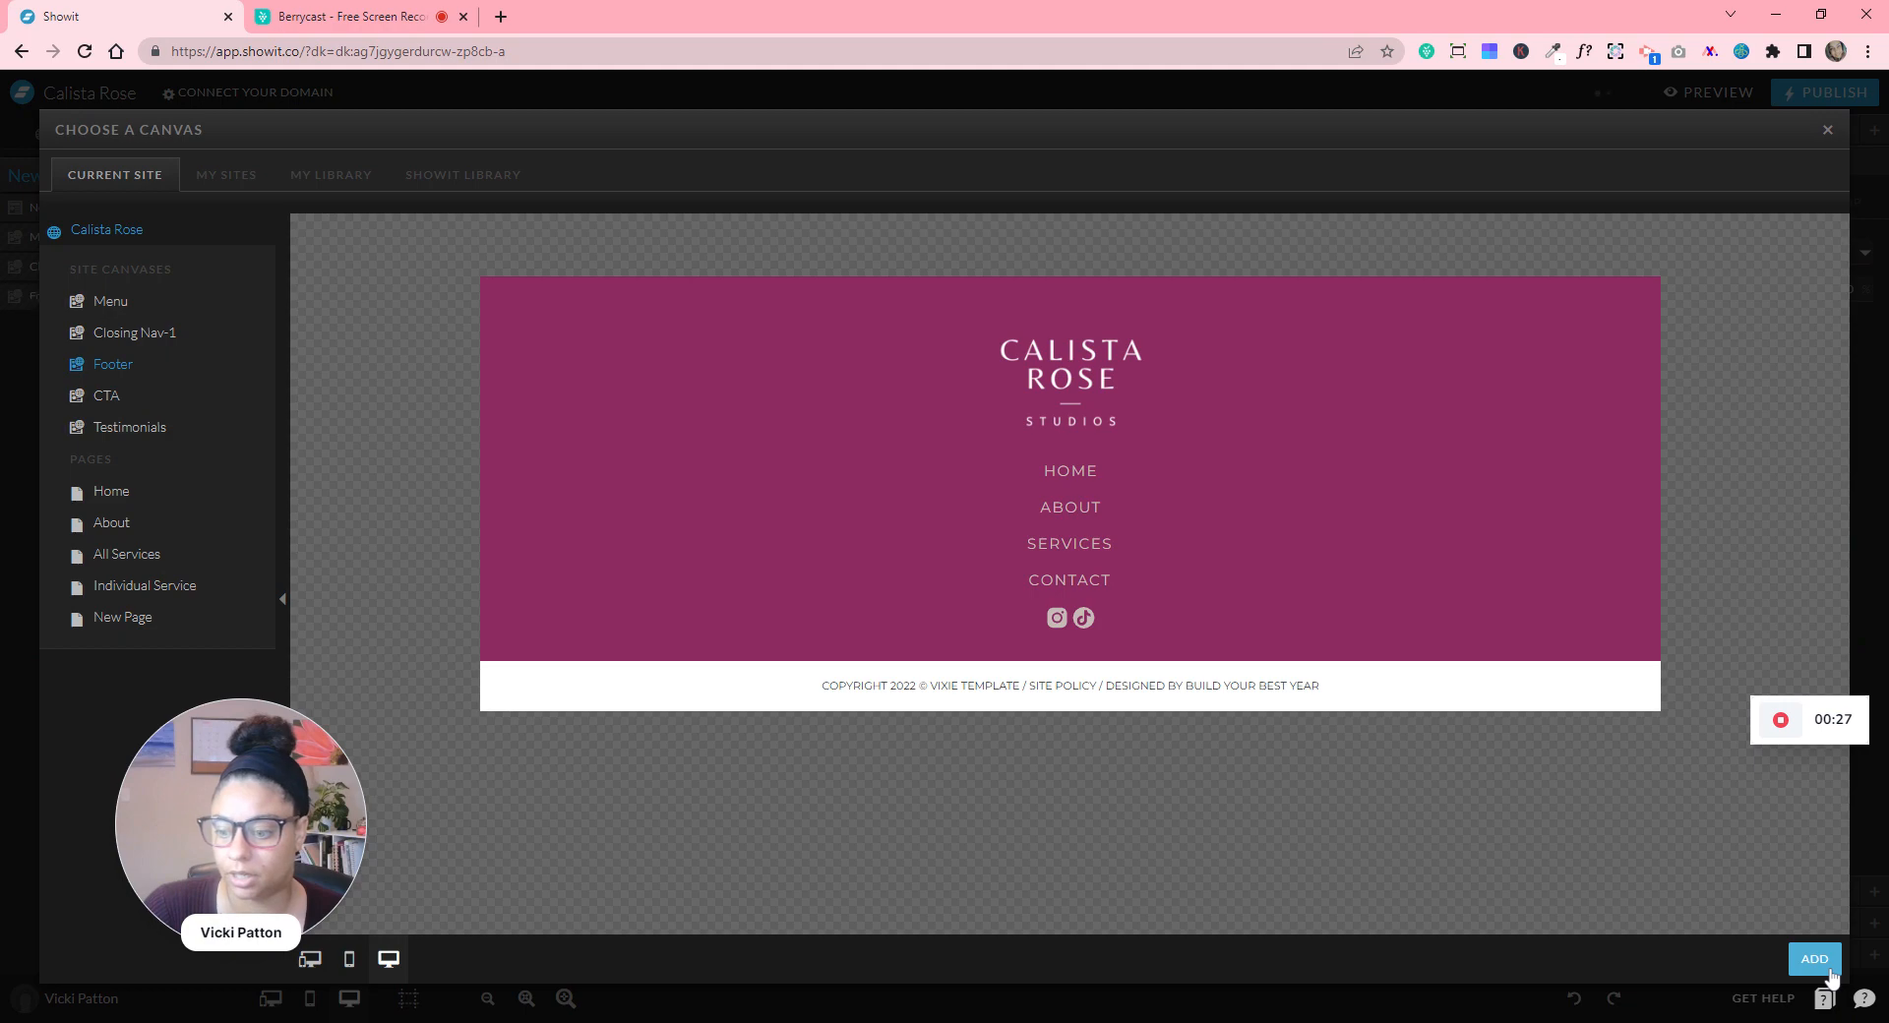
click(1822, 964)
click(224, 178)
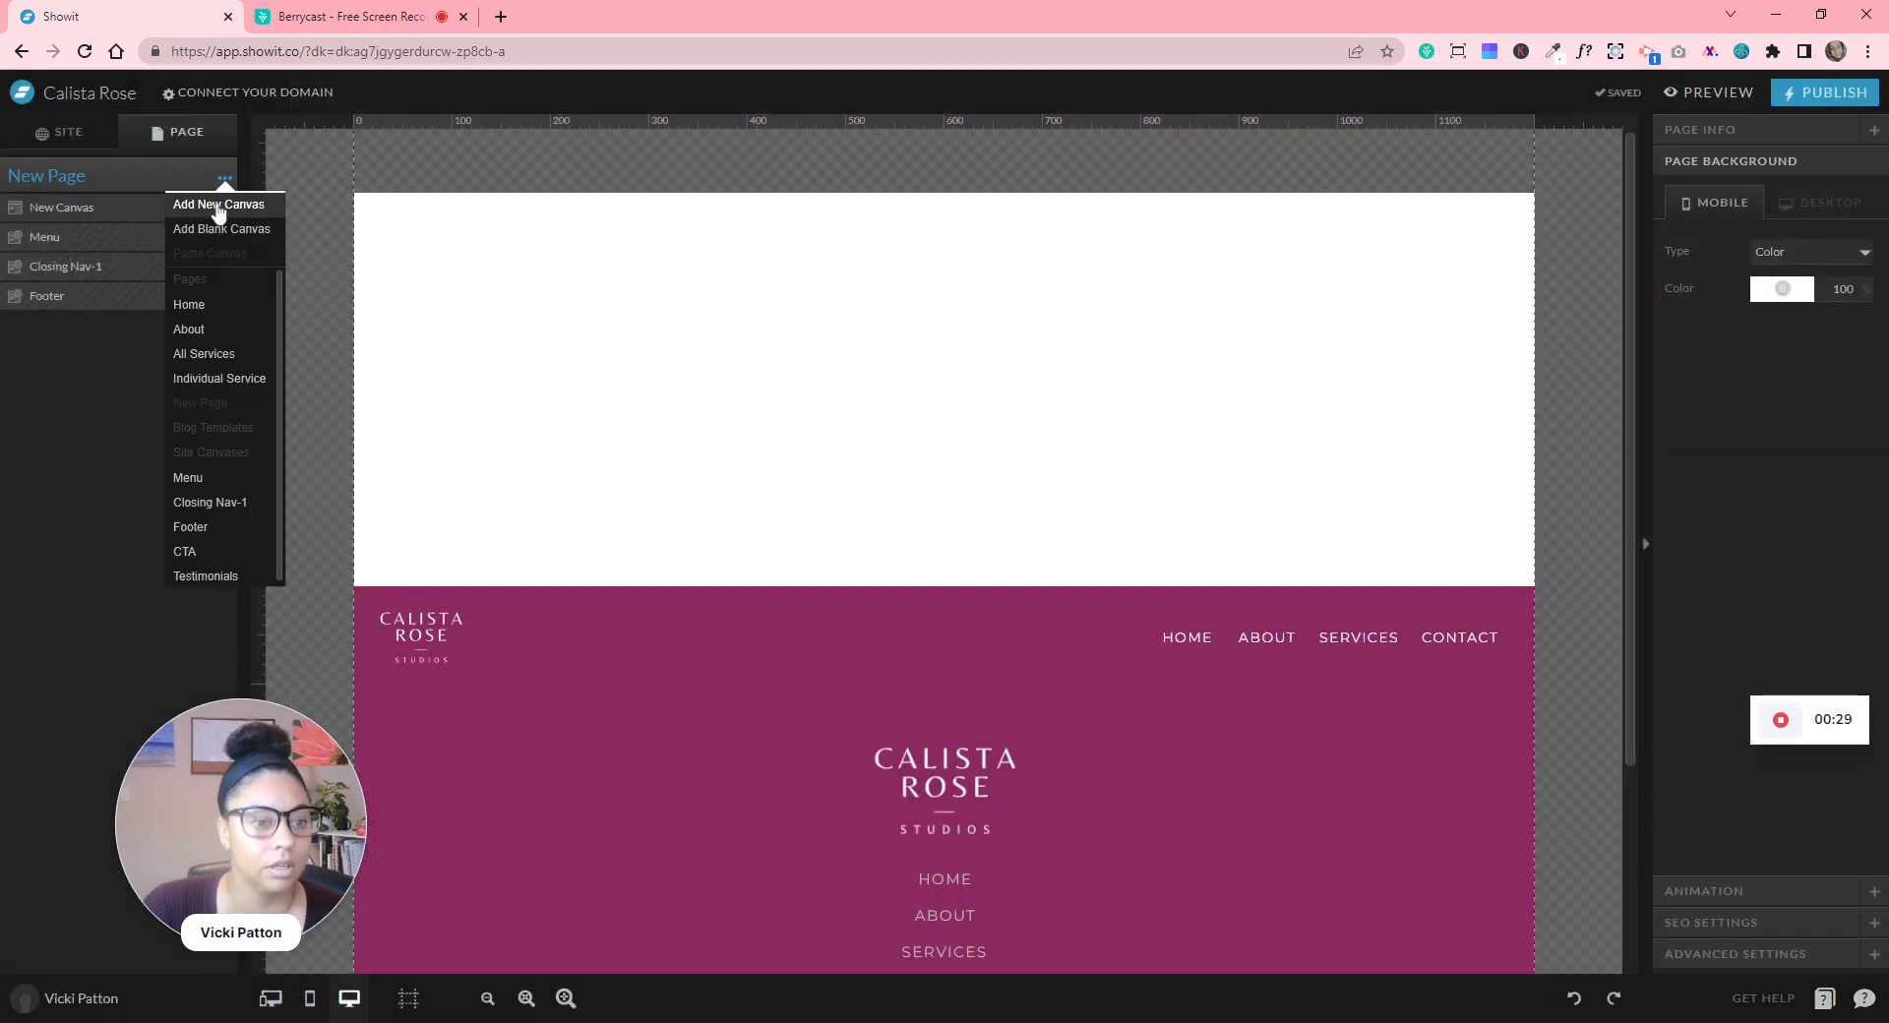
click(226, 202)
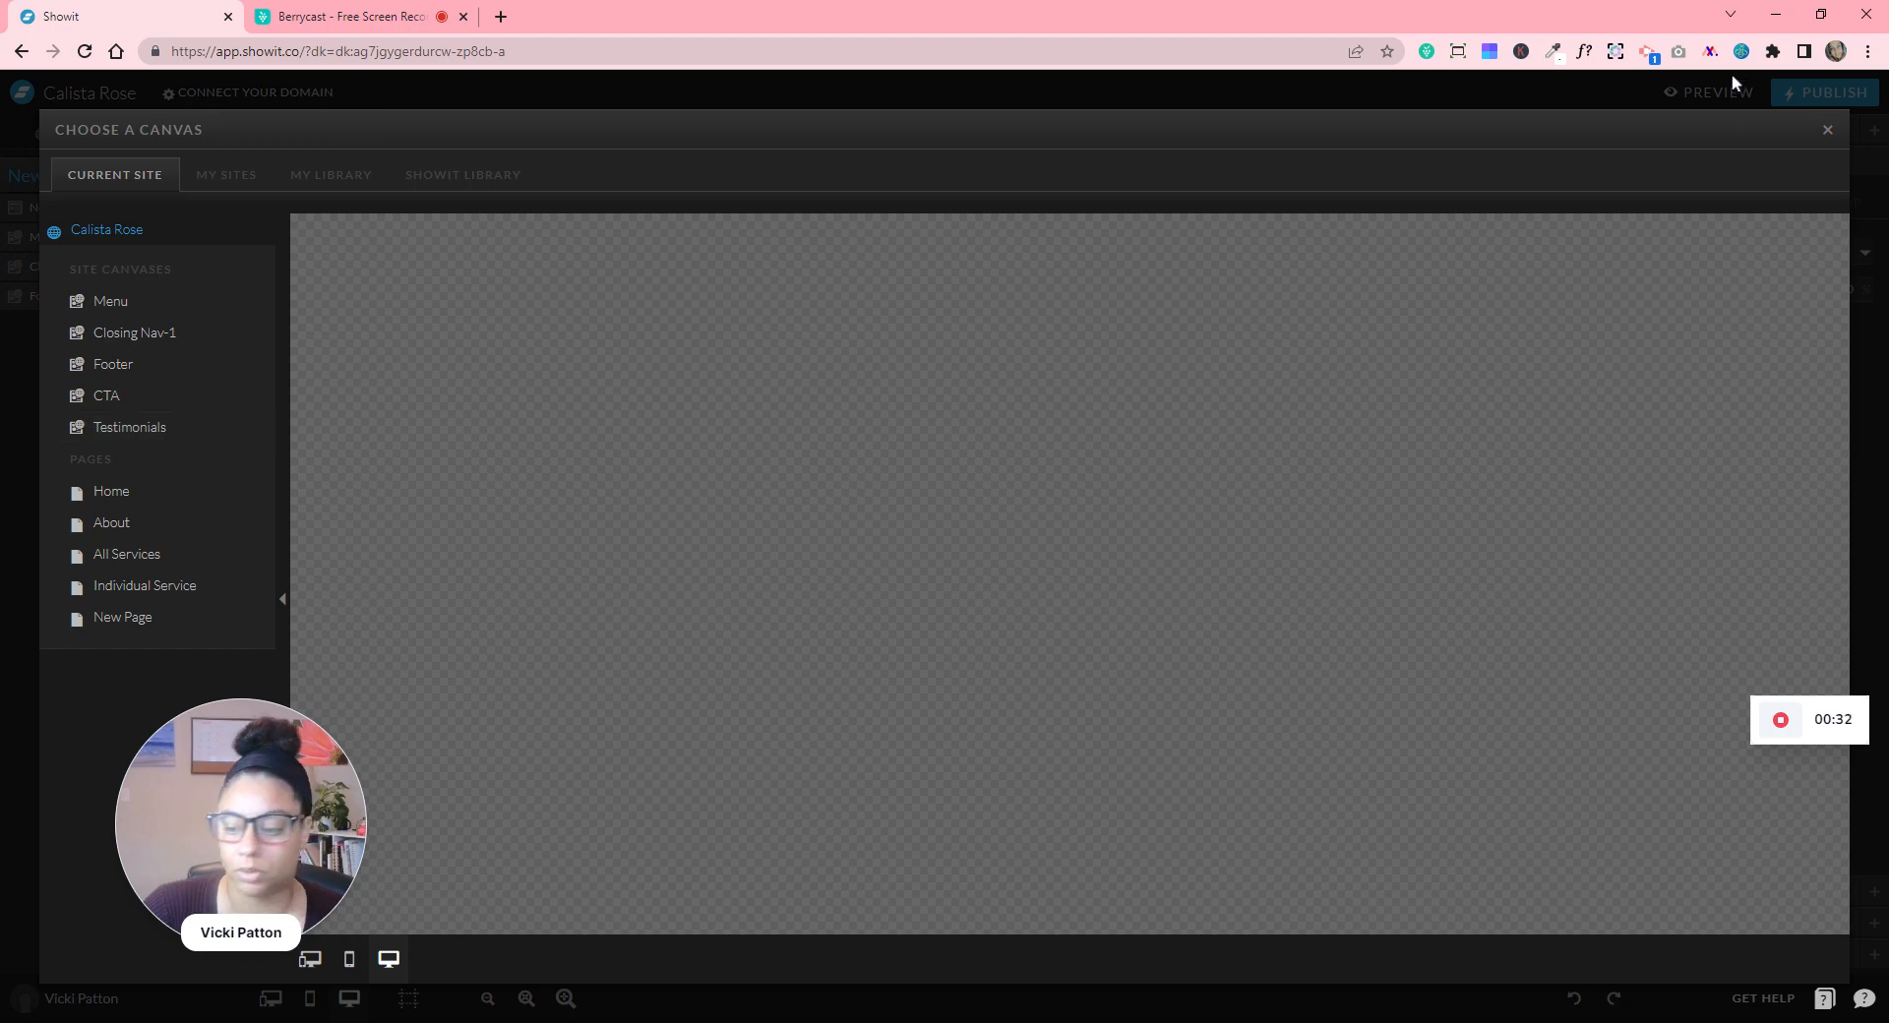
click(1828, 135)
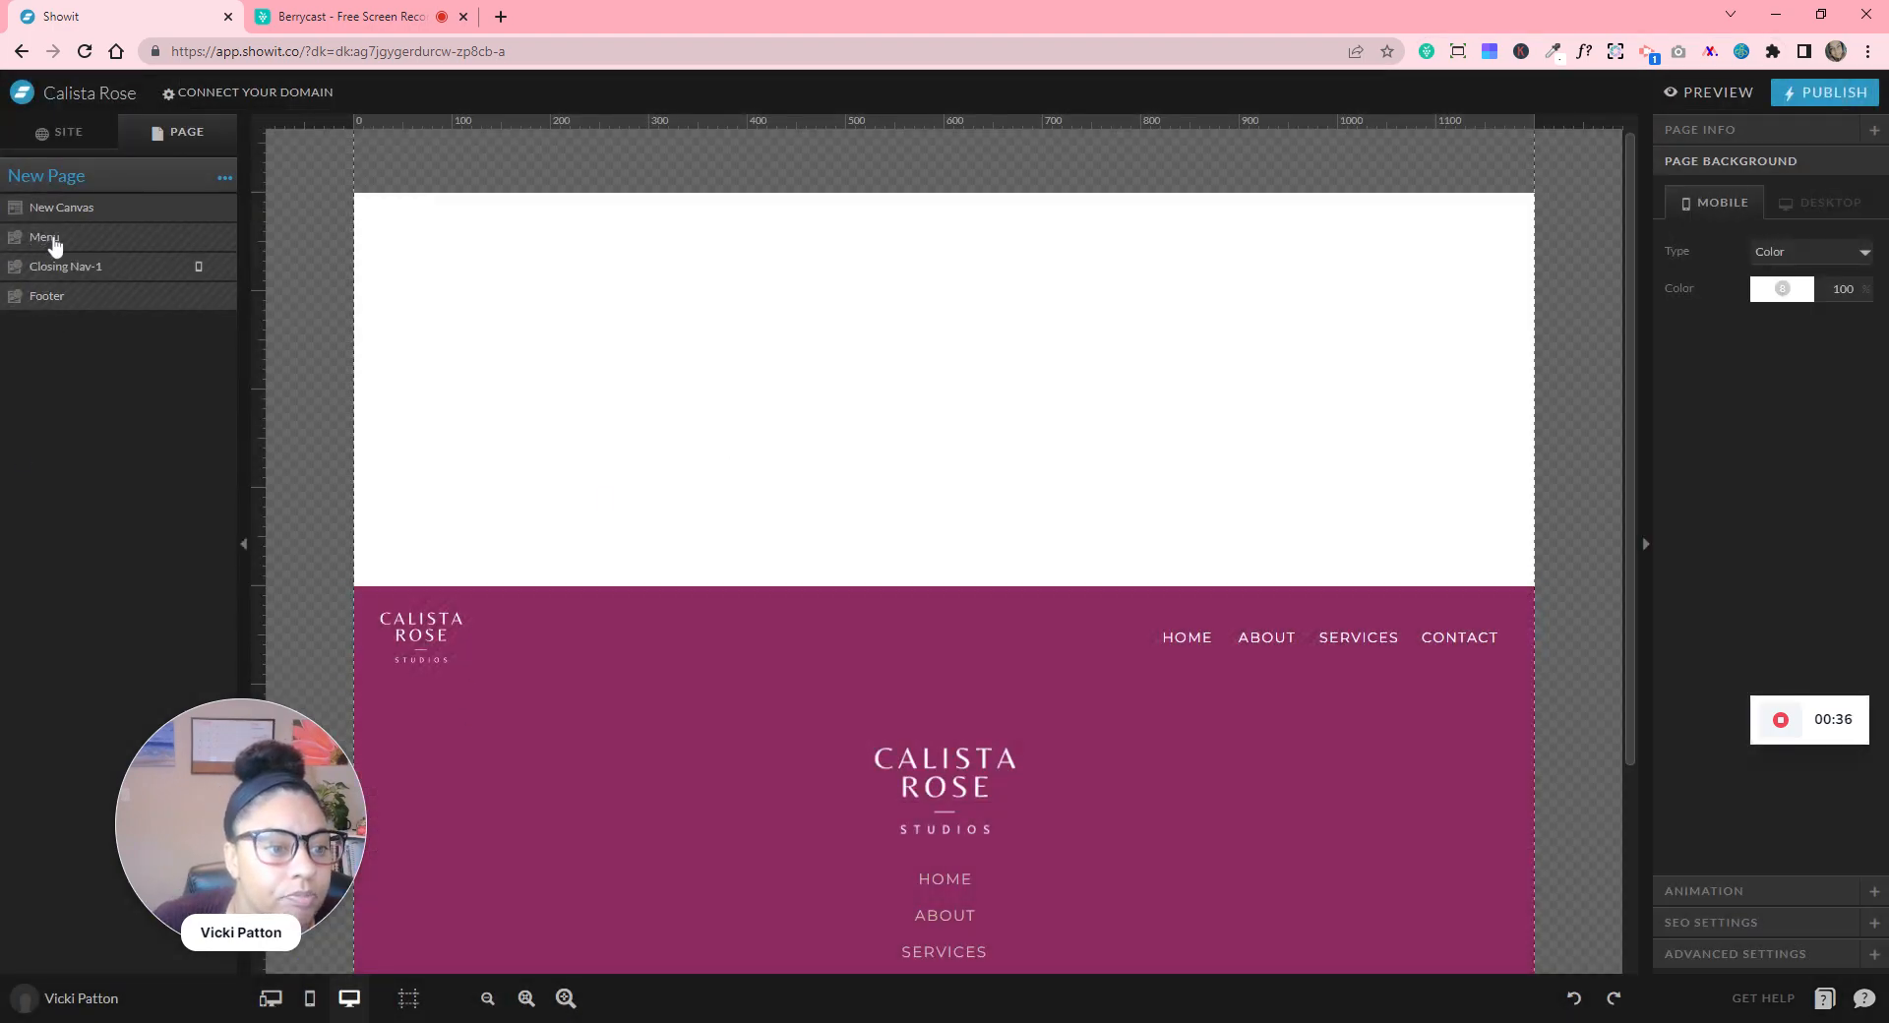
- Reorder the page's canvases so Menu comes first and Closing Nav-1 follows Footer, and delete the empty New Canvas
drag(55, 246, 57, 205)
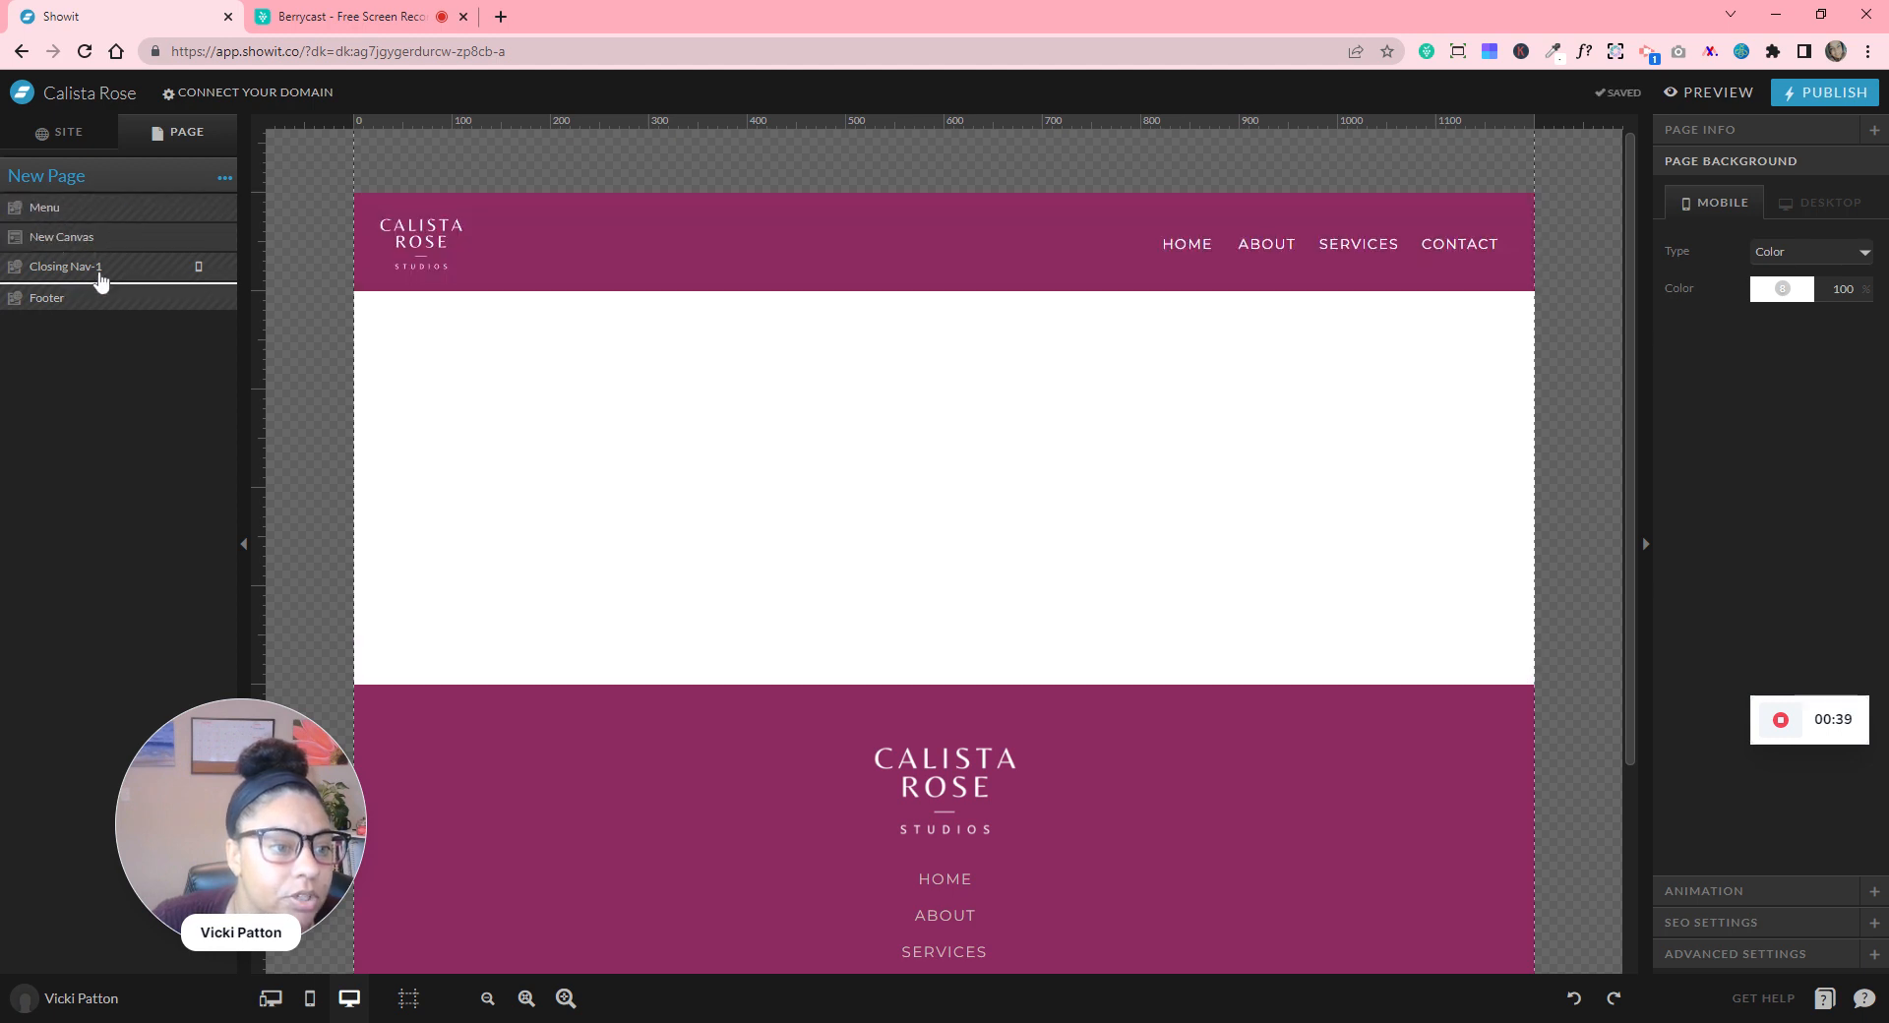
drag(101, 282, 152, 309)
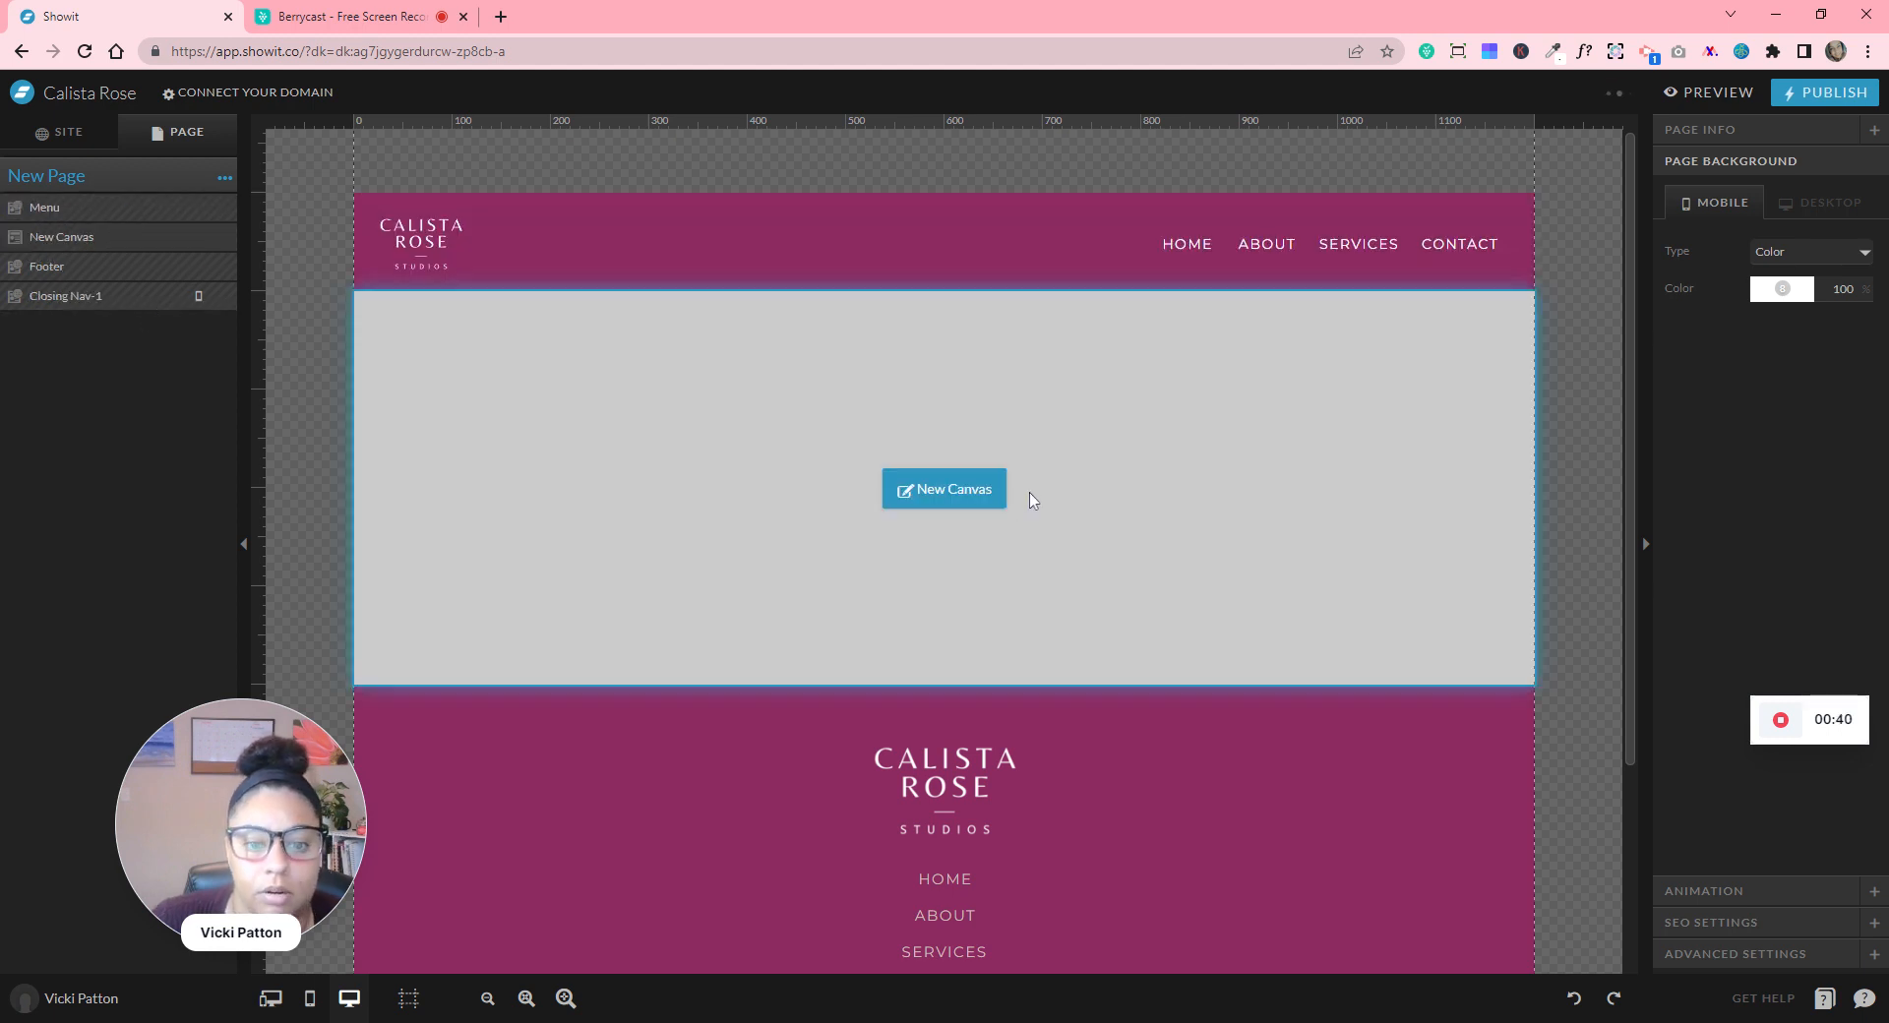
click(1029, 492)
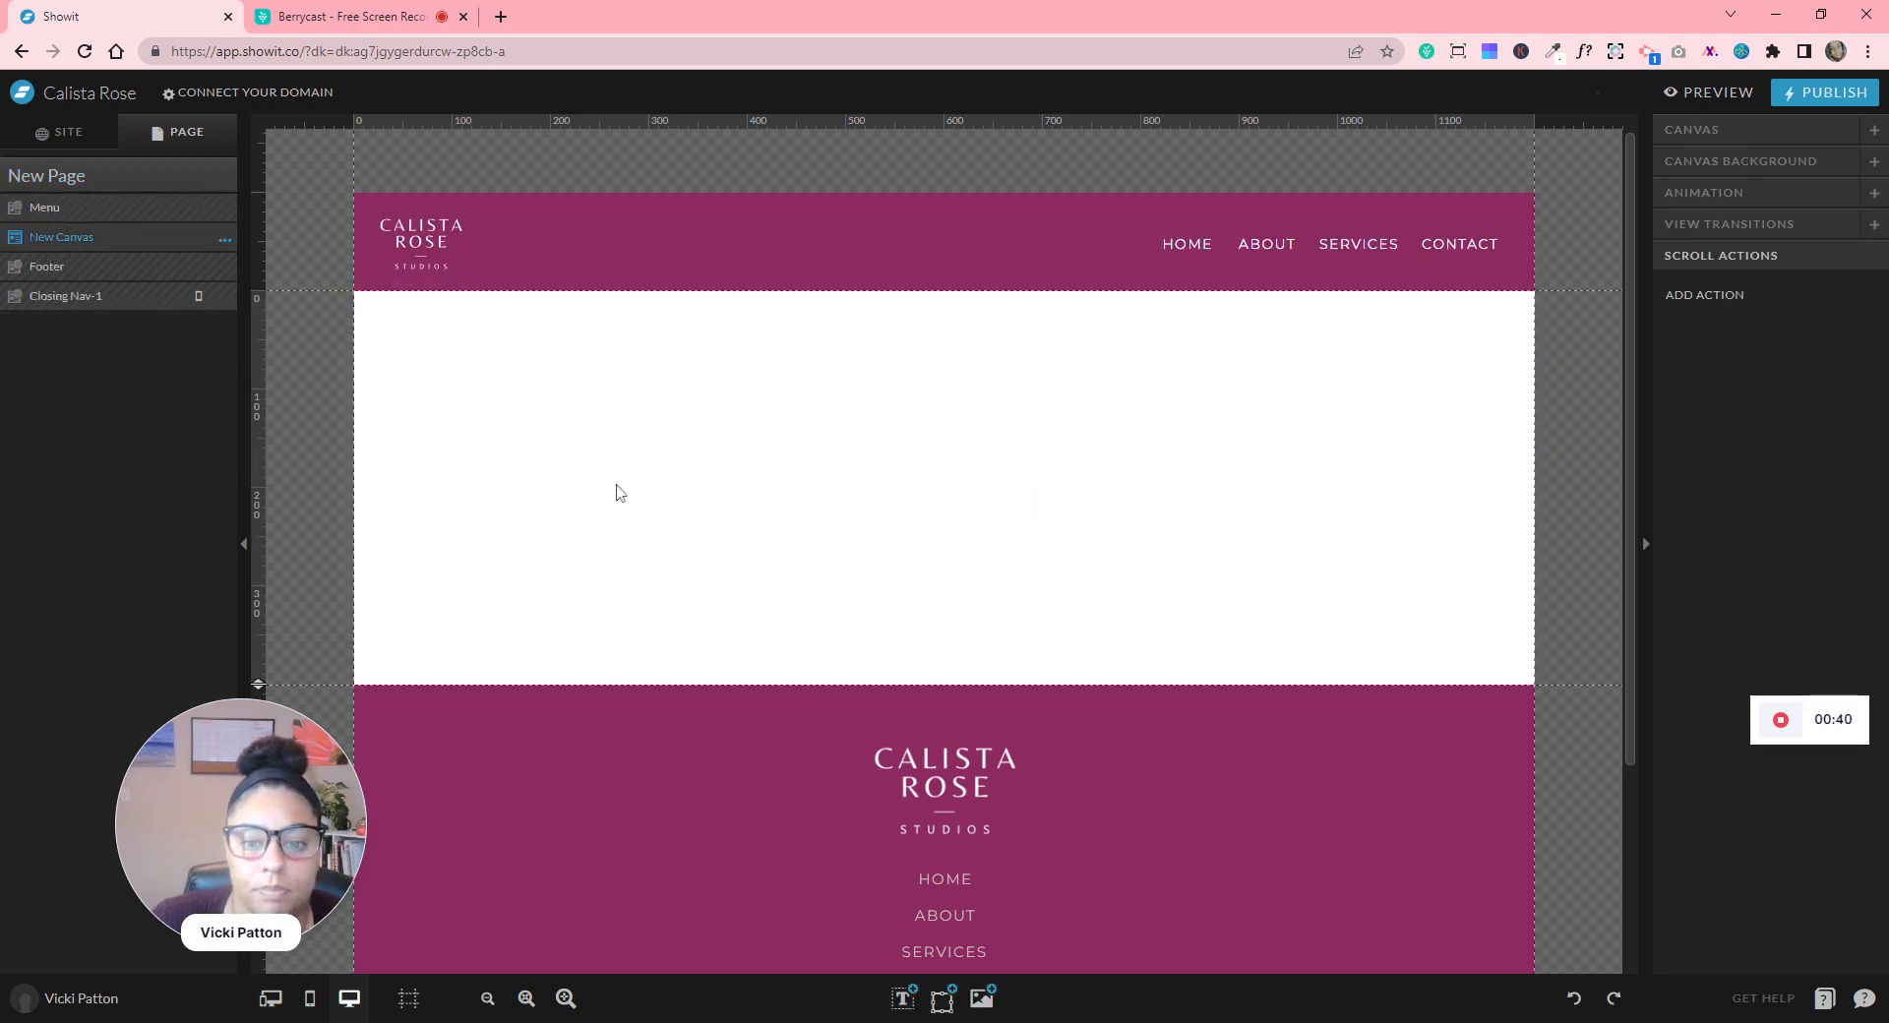
click(226, 240)
click(224, 568)
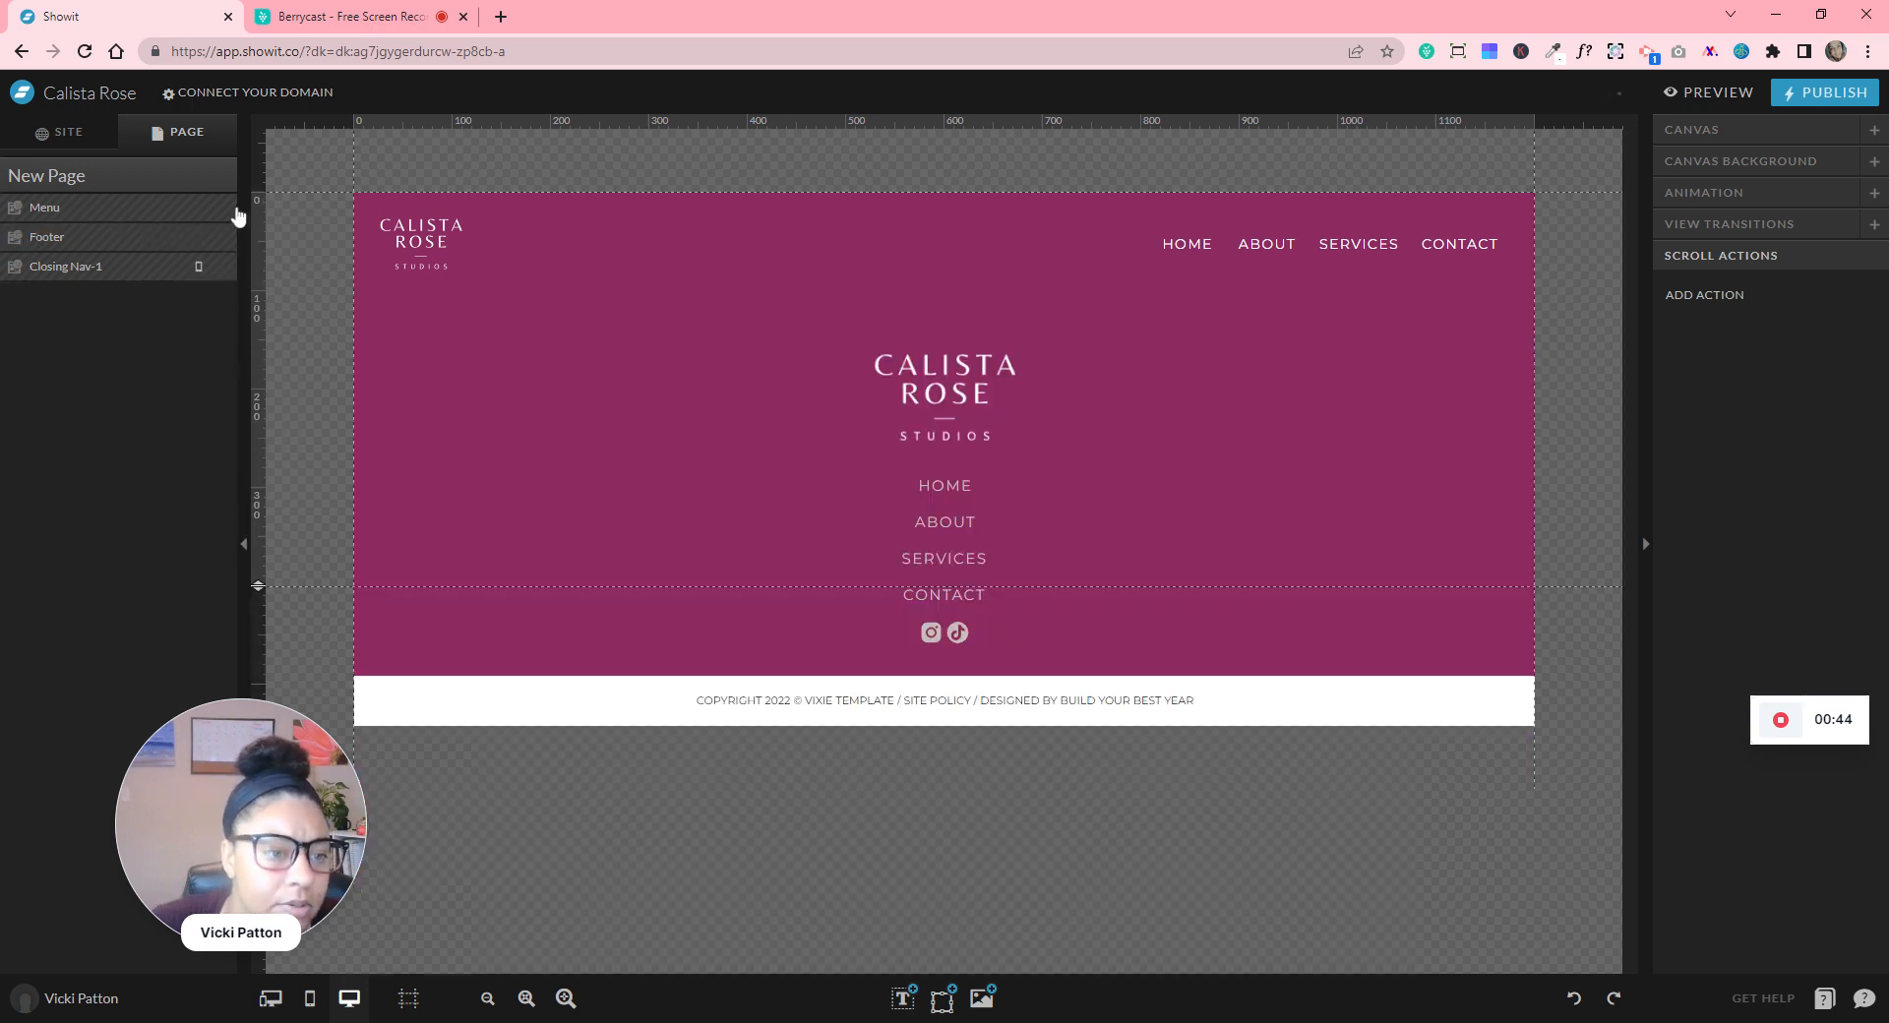
- Add the Home page's Header canvas to New Page and place it between Menu and Footer
click(225, 185)
click(226, 179)
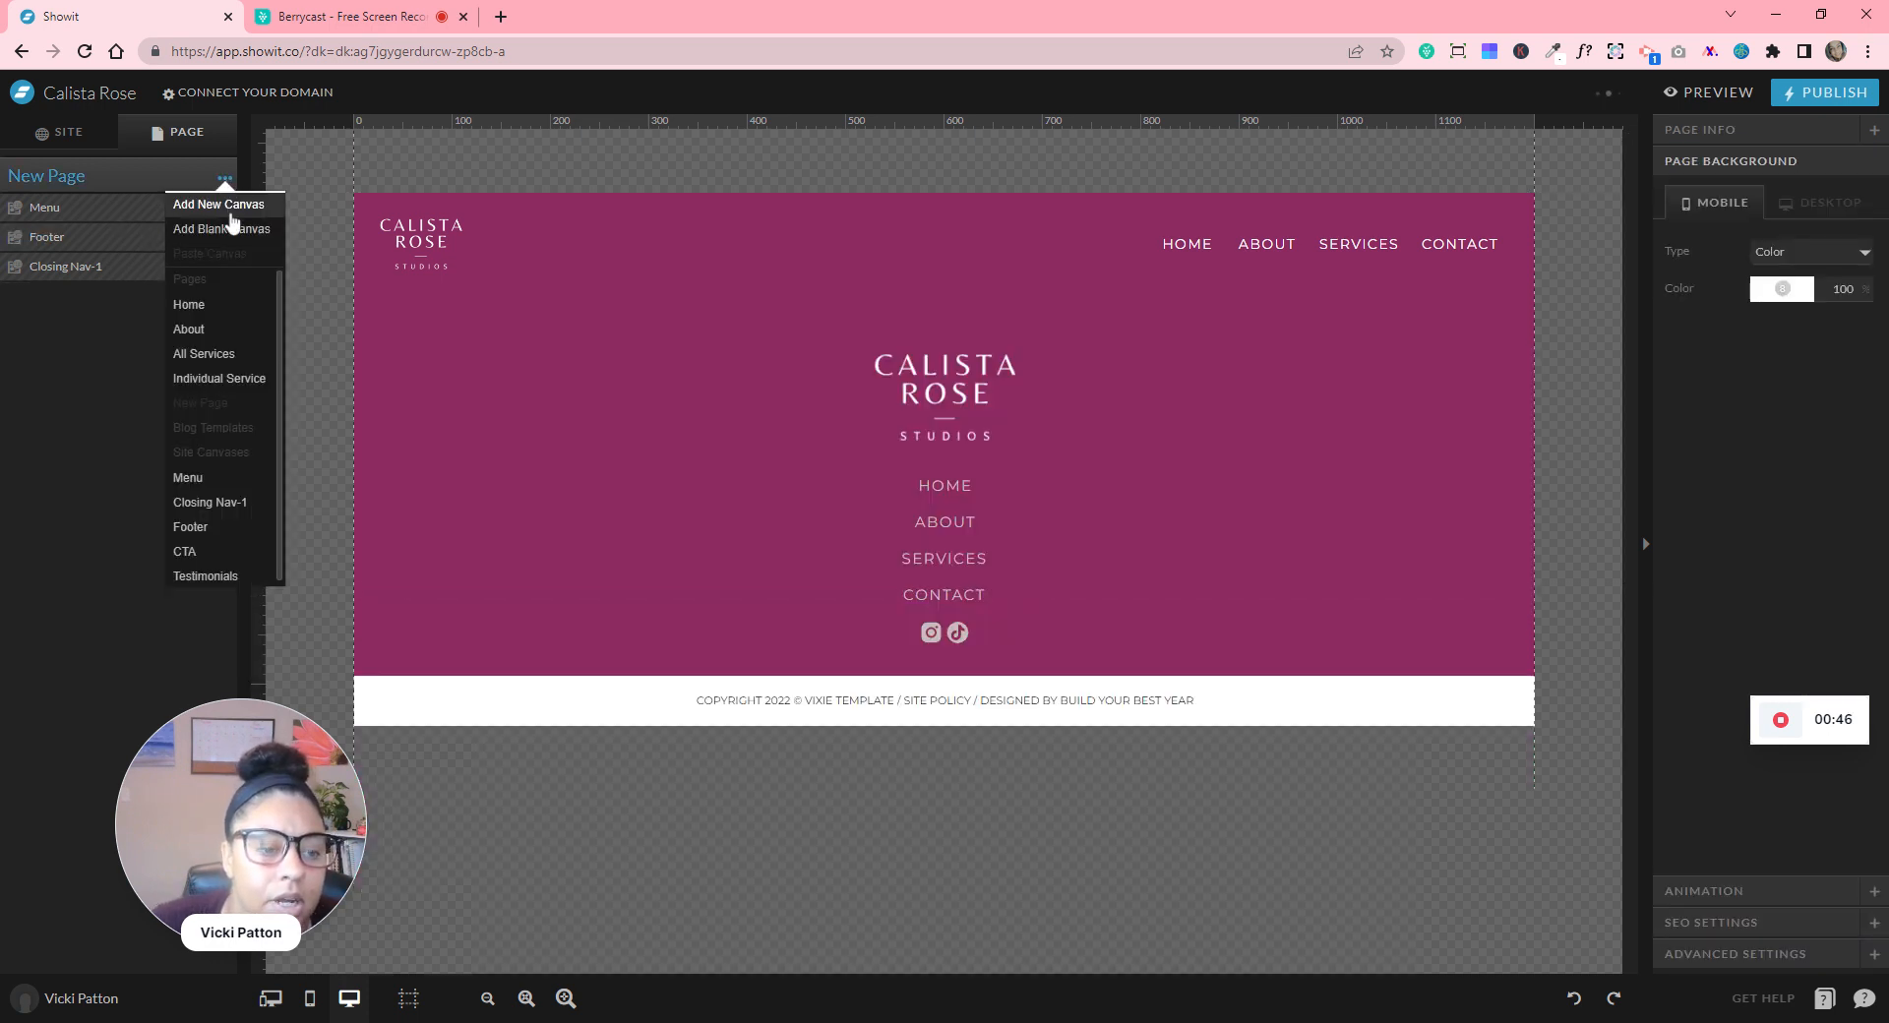
click(230, 208)
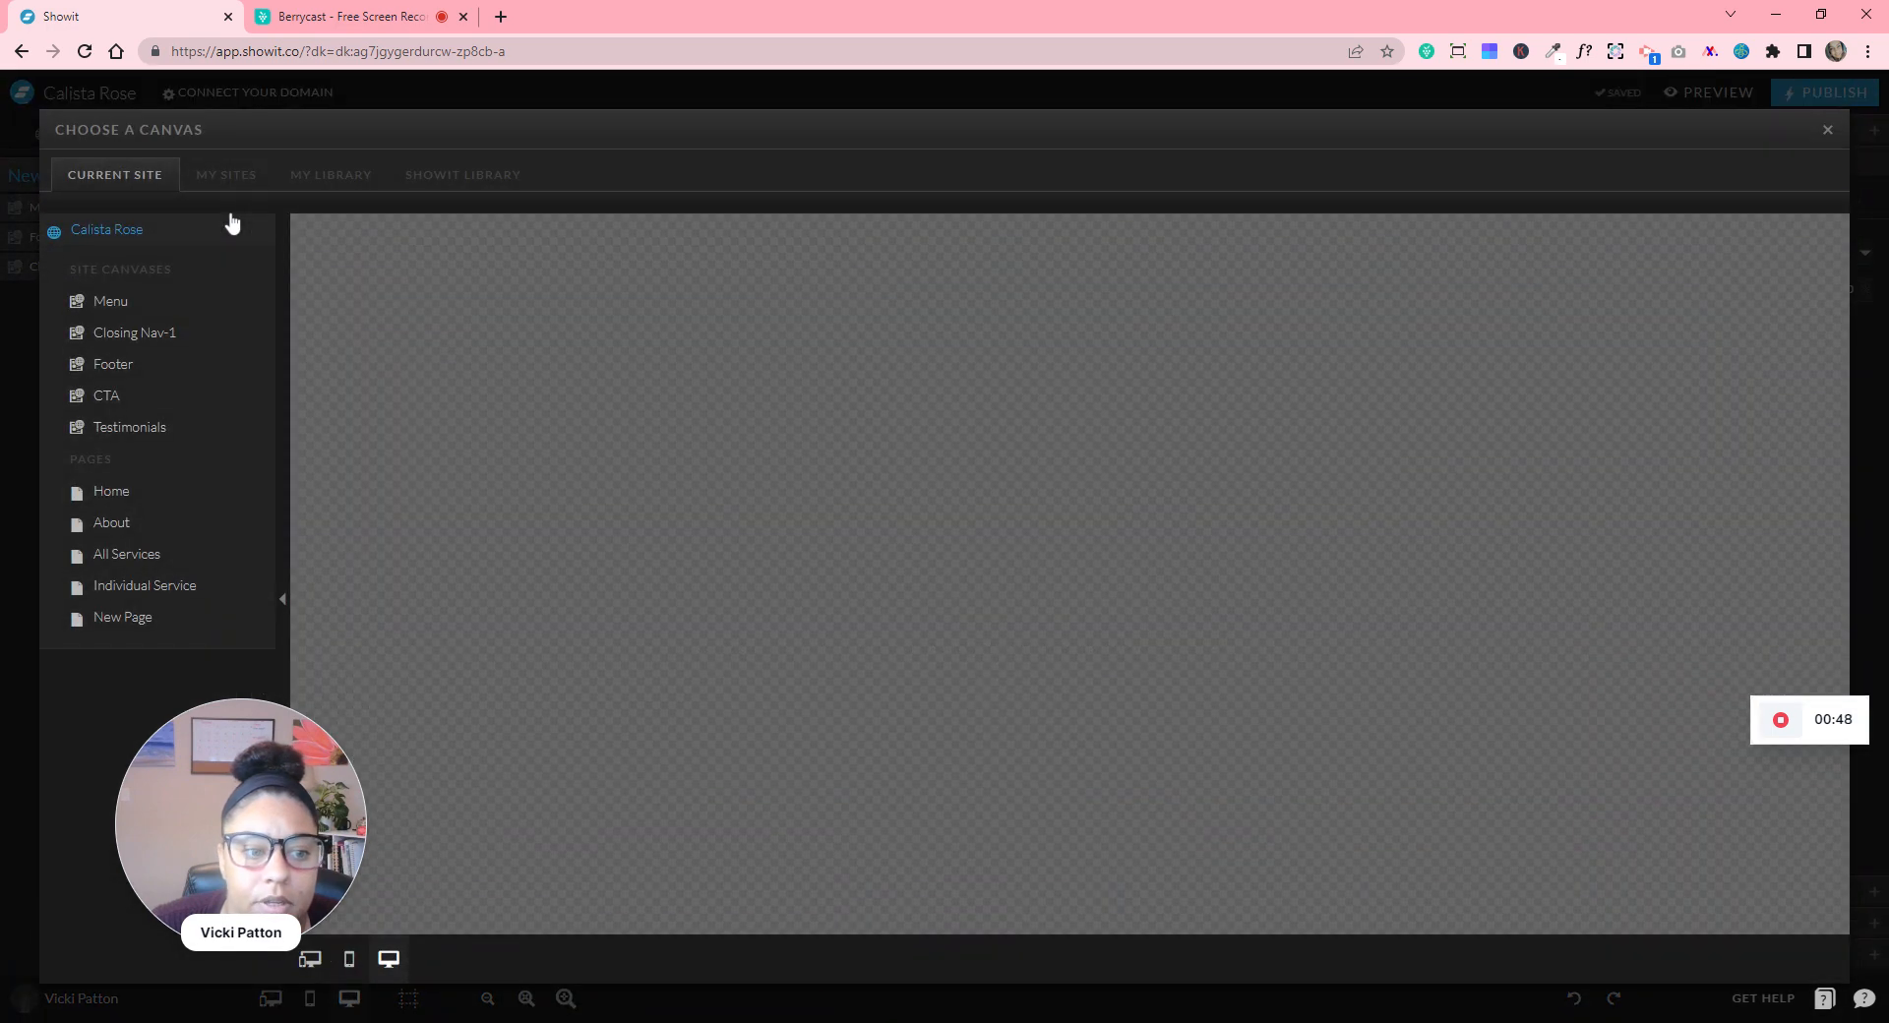
click(108, 492)
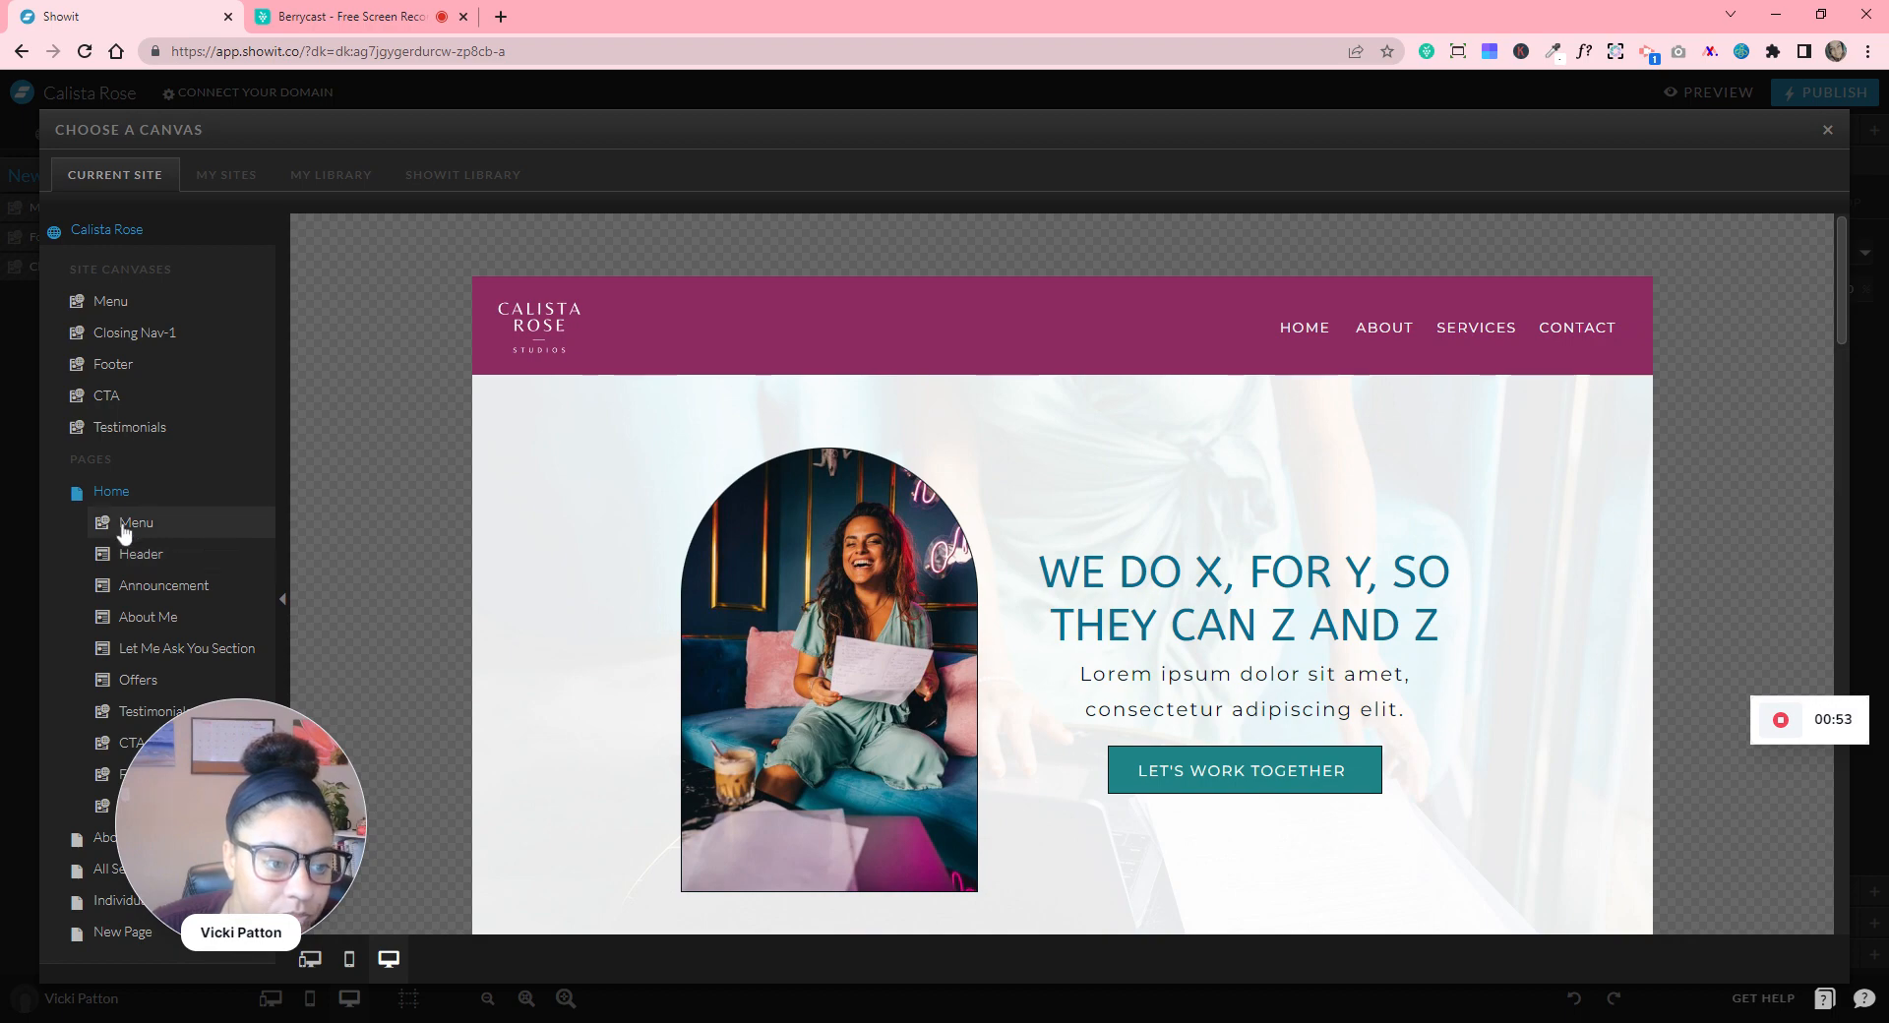
click(128, 553)
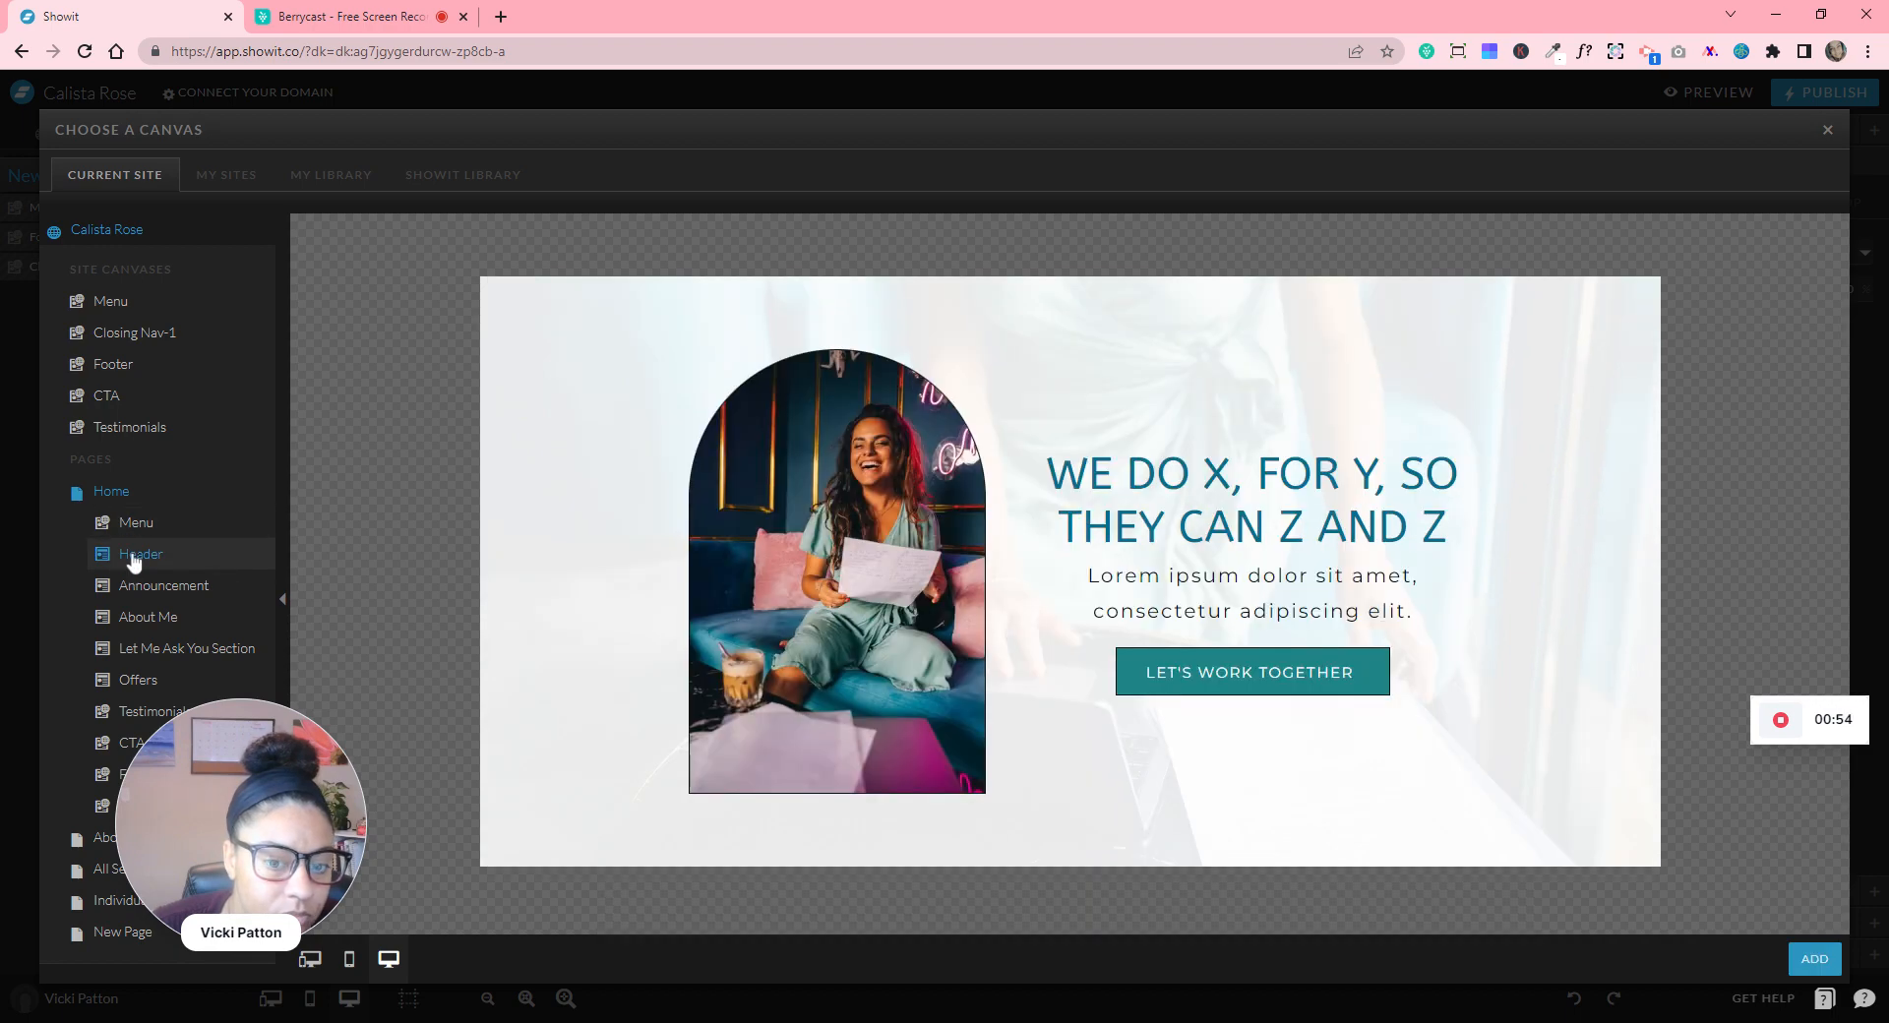
click(1814, 960)
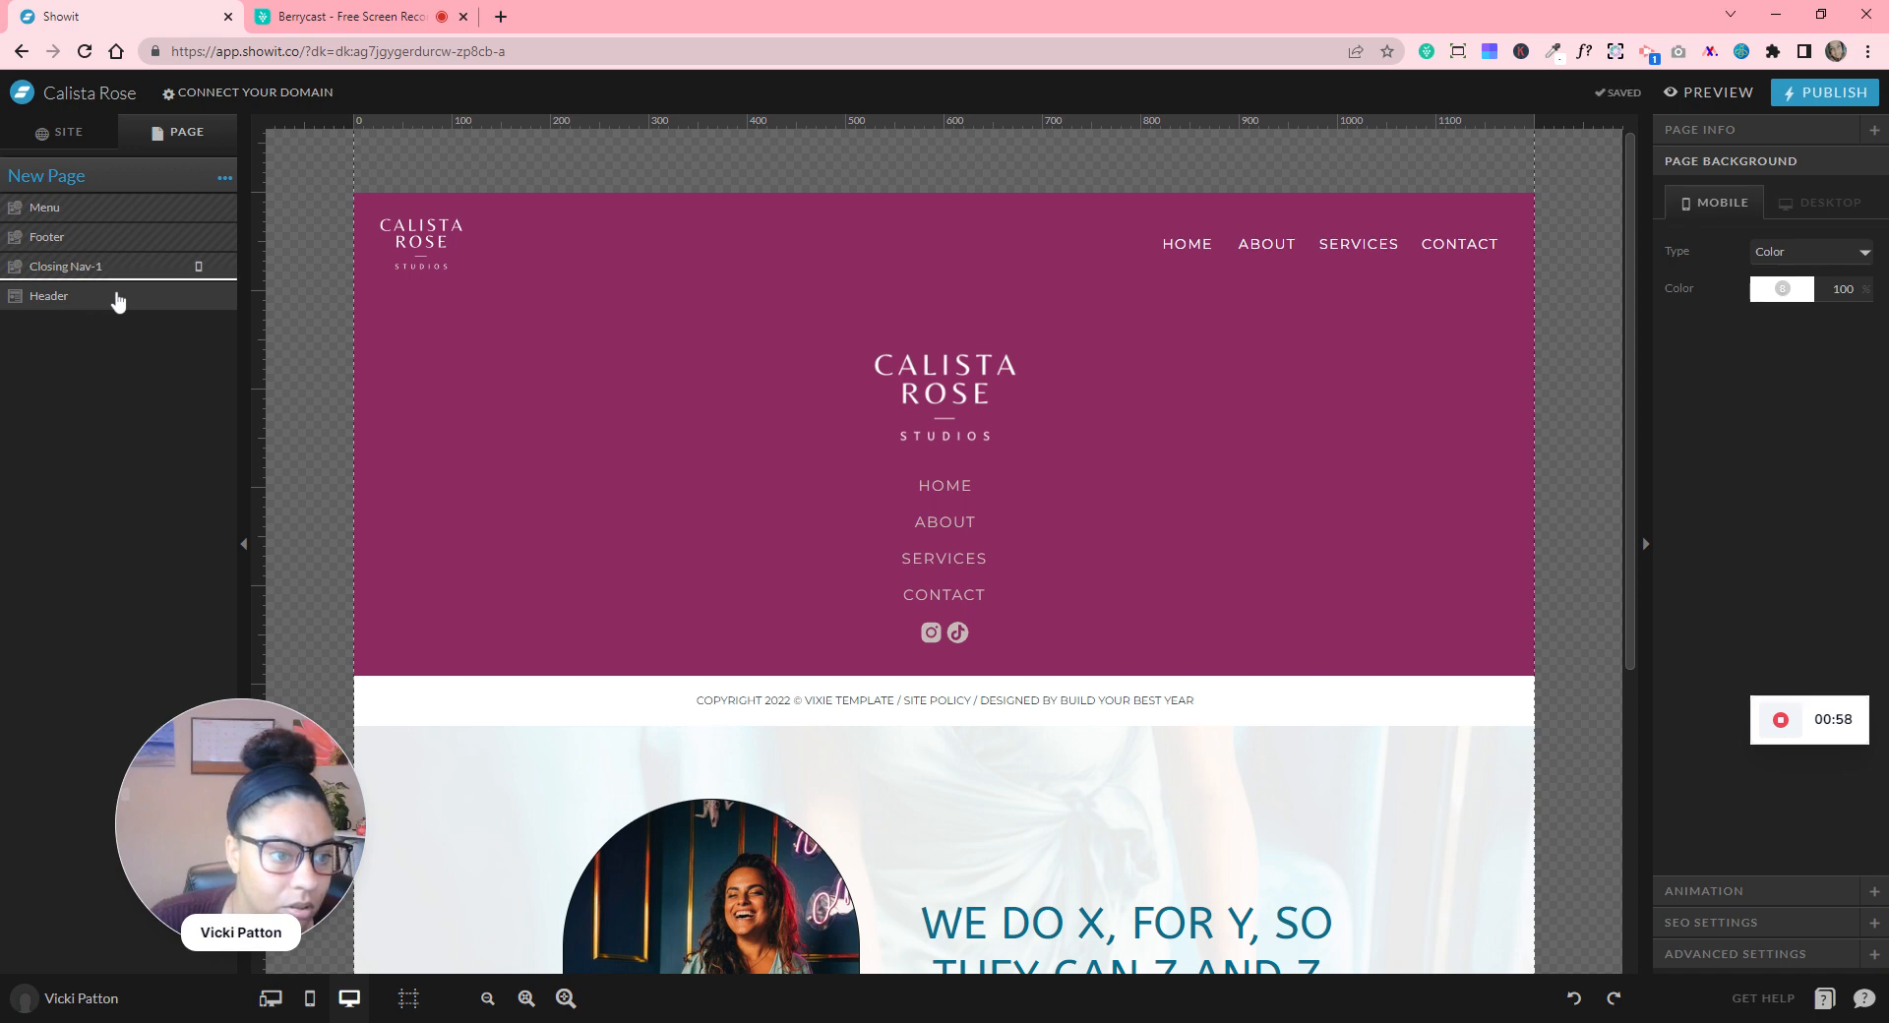
drag(118, 301, 94, 257)
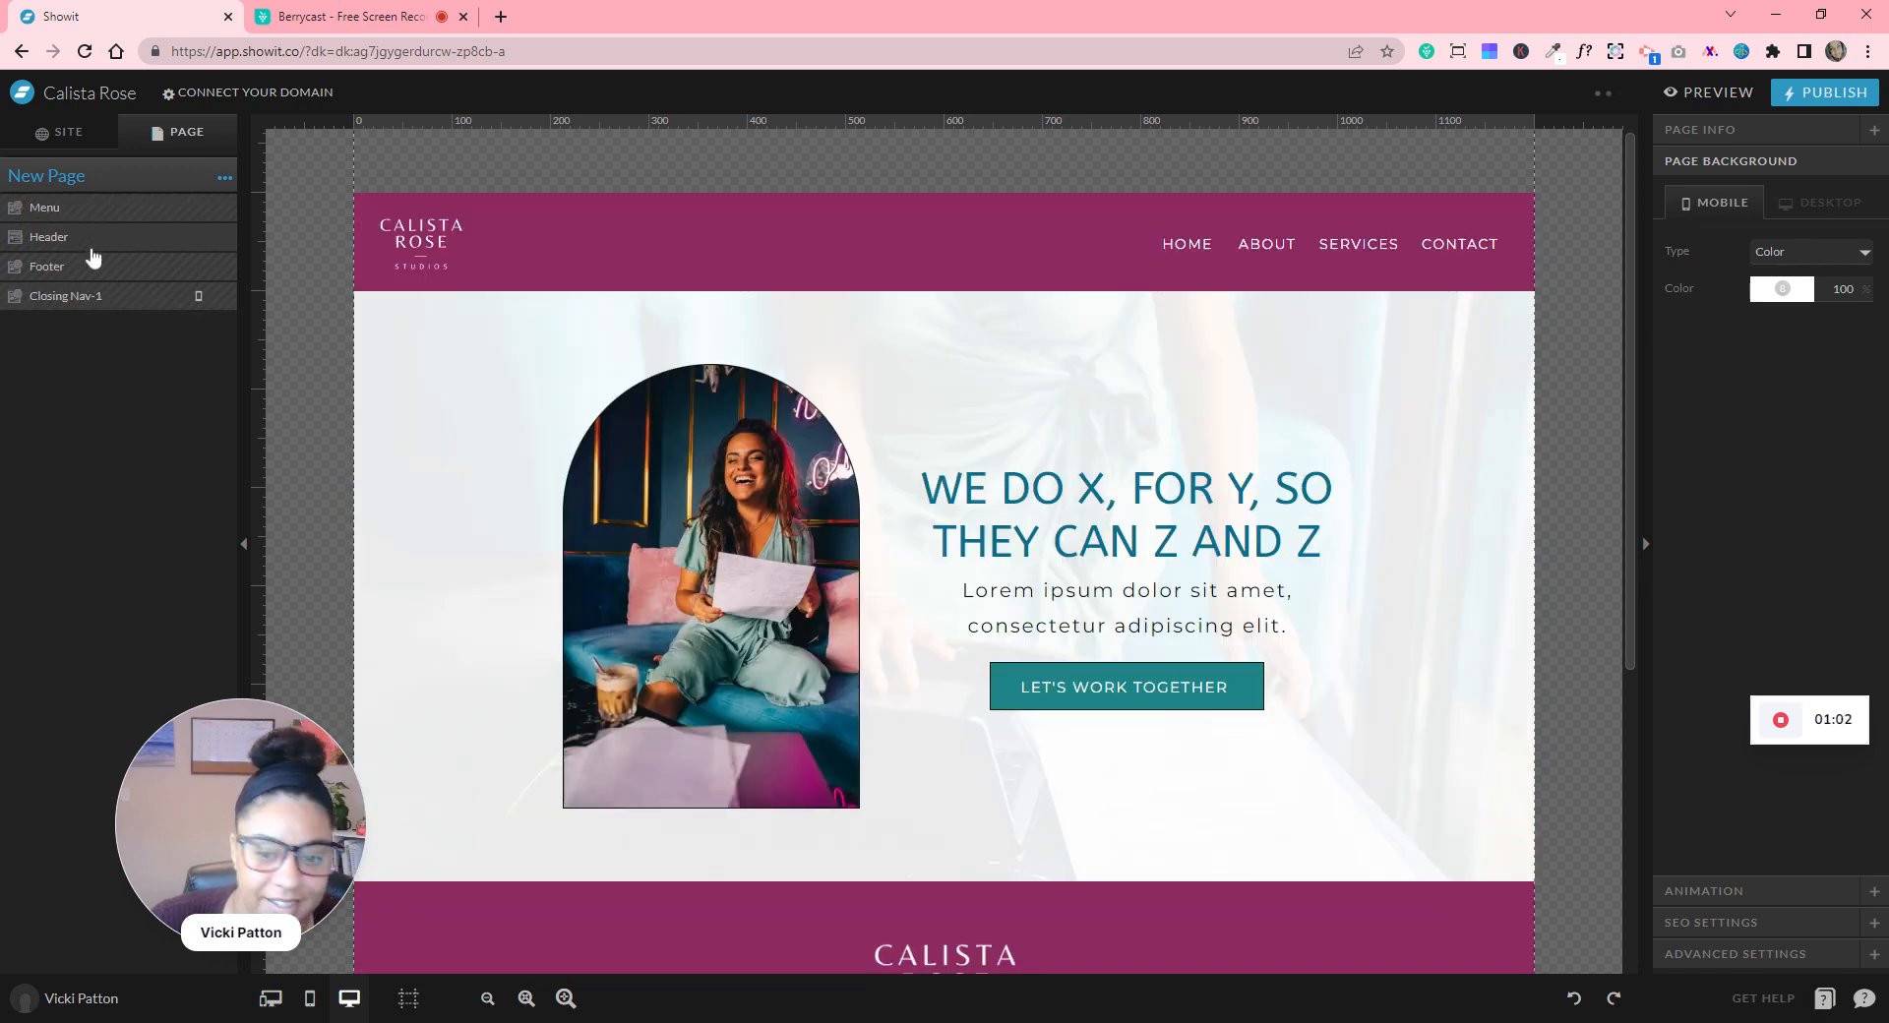
- Replace the Header canvas's desktop background image with the Calista Rose folder's landscape photo of a woman holding a laptop beside sofa cushions
click(88, 238)
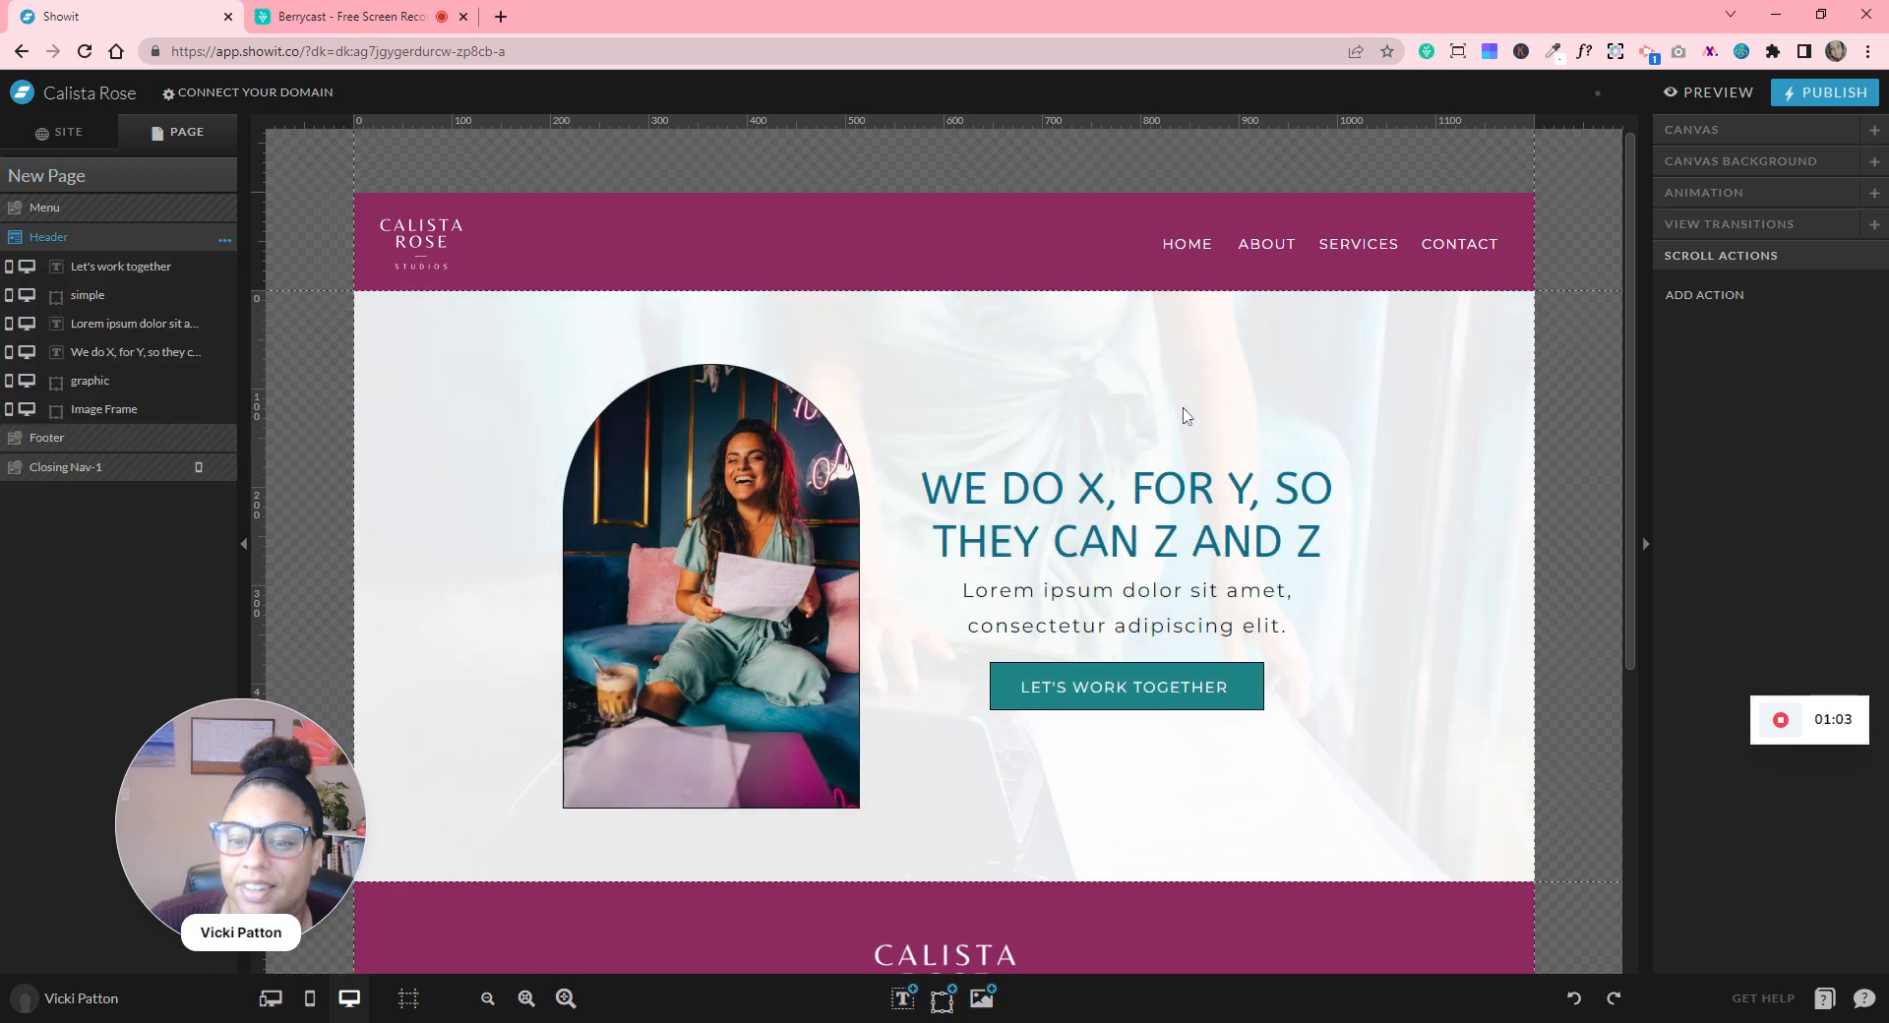
click(1757, 163)
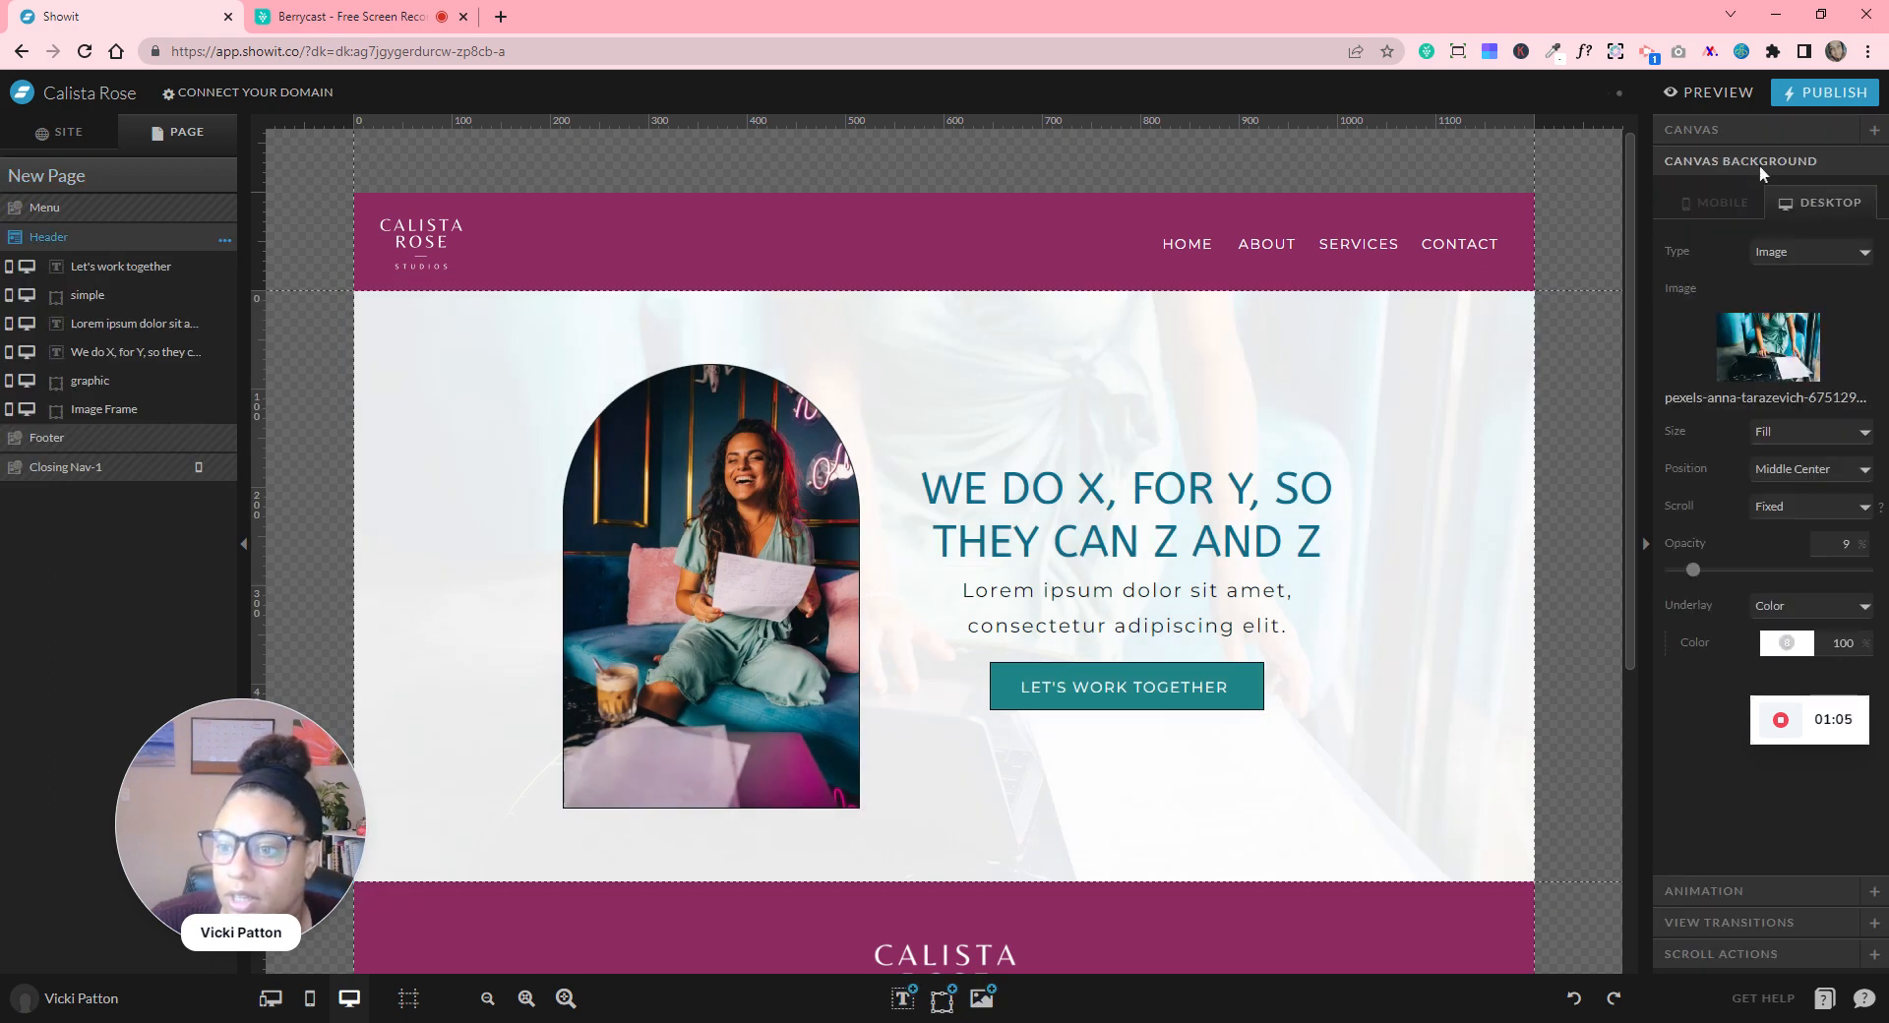
click(1800, 394)
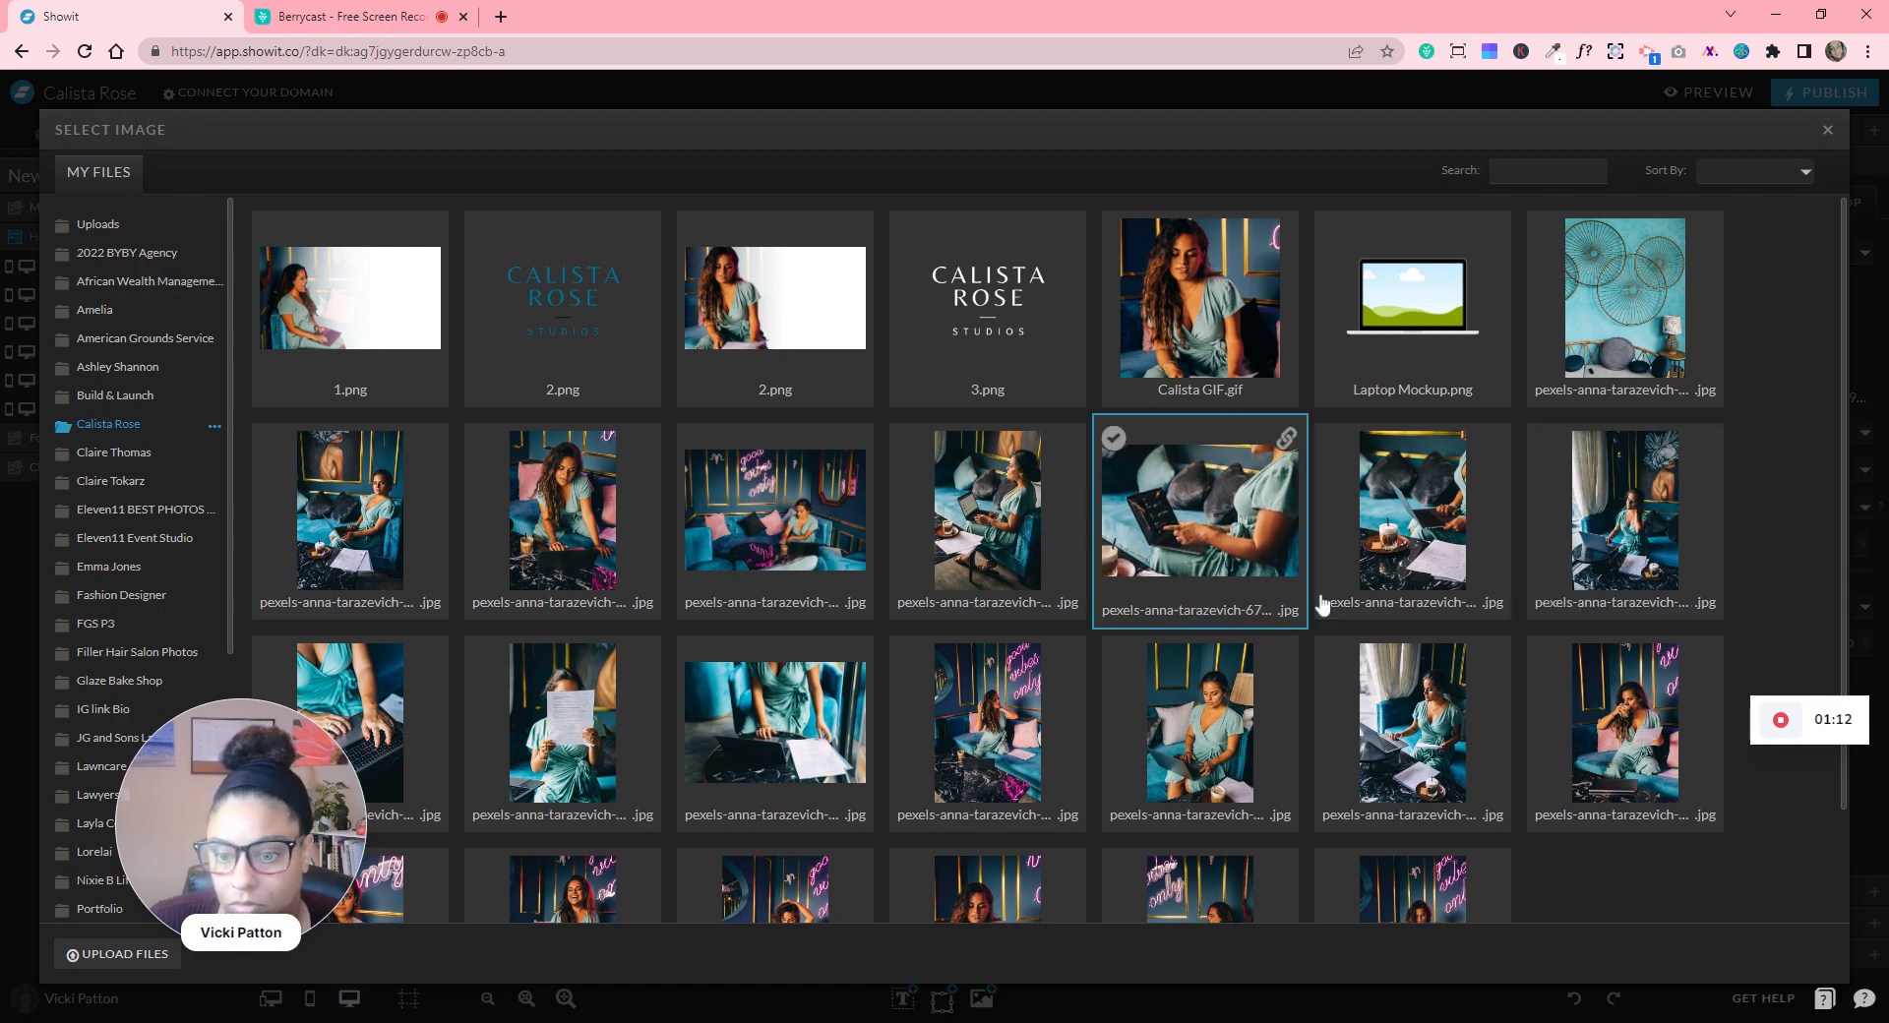
click(1269, 565)
- Swap the arched header graphic for the portrait photo of the woman on the blue sofa under the pink neon sign
click(739, 515)
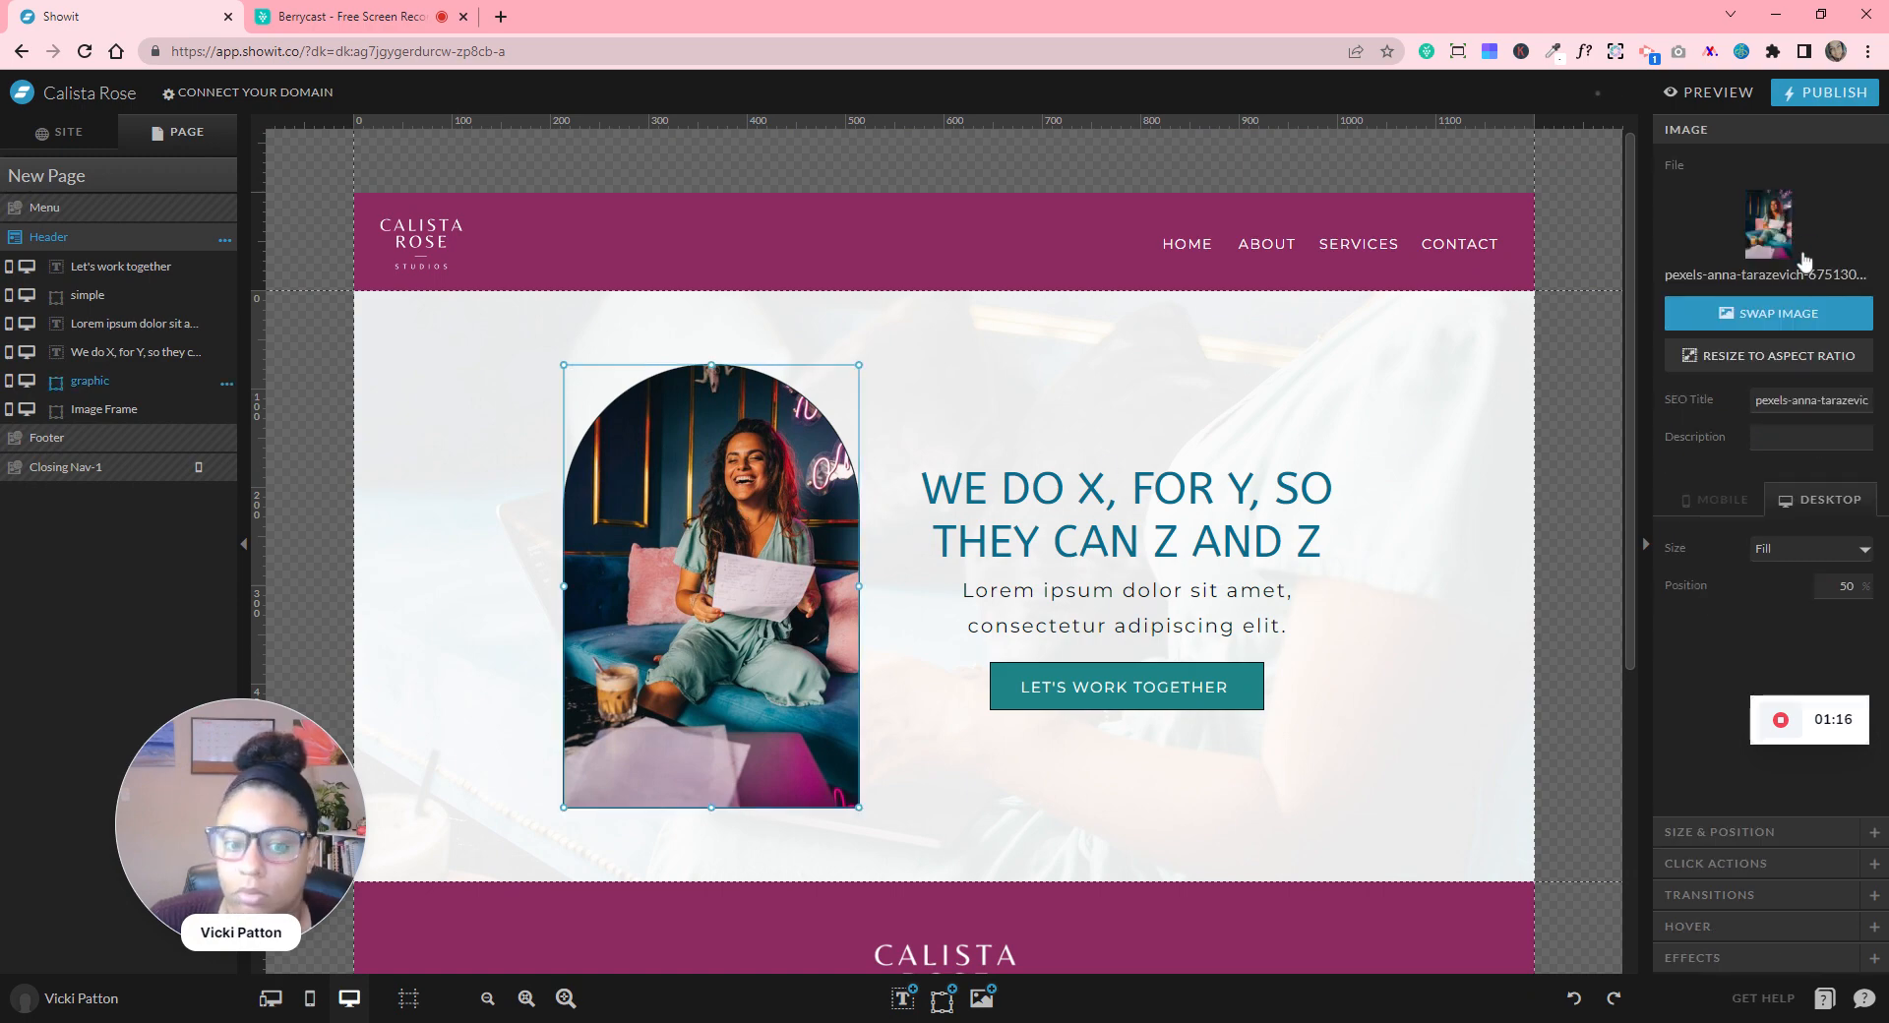
click(1803, 258)
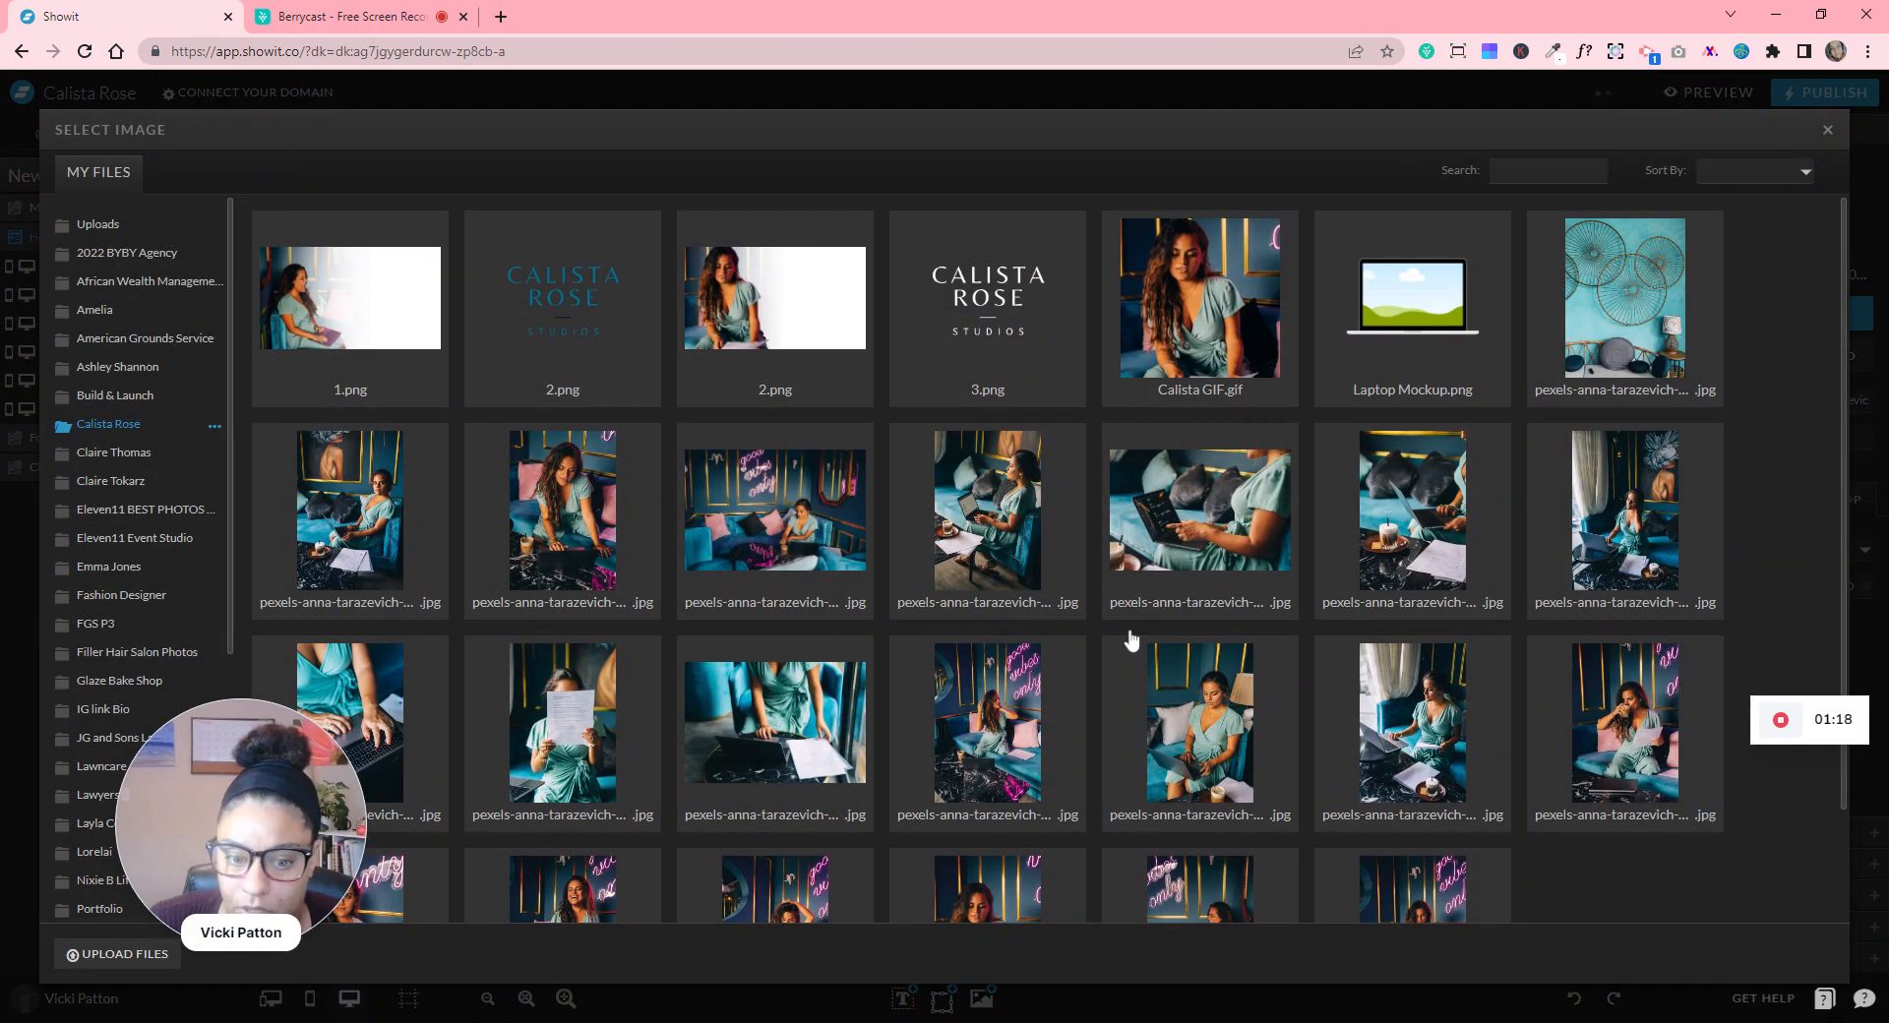
click(1014, 740)
click(1551, 601)
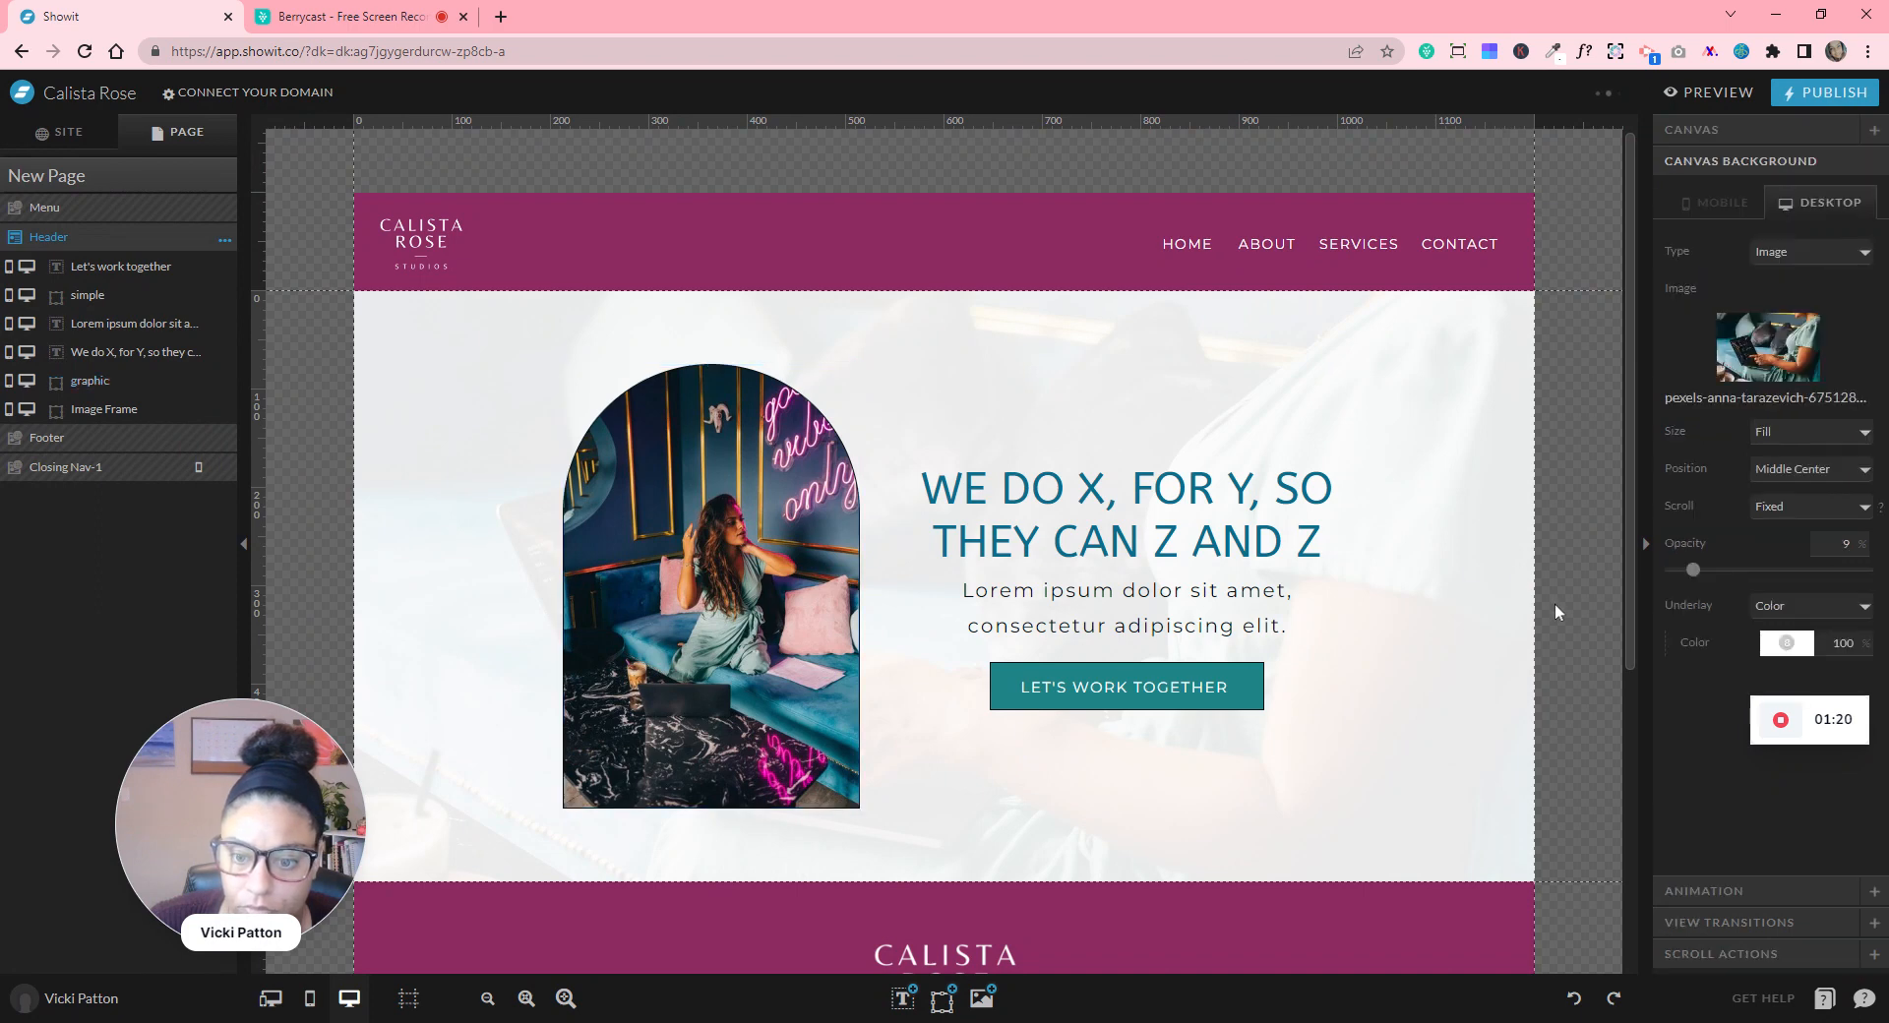
- Replace the header's heading text with "Your contact page headliner"
scroll(1554, 605, down, 5)
scroll(1557, 610, up, 5)
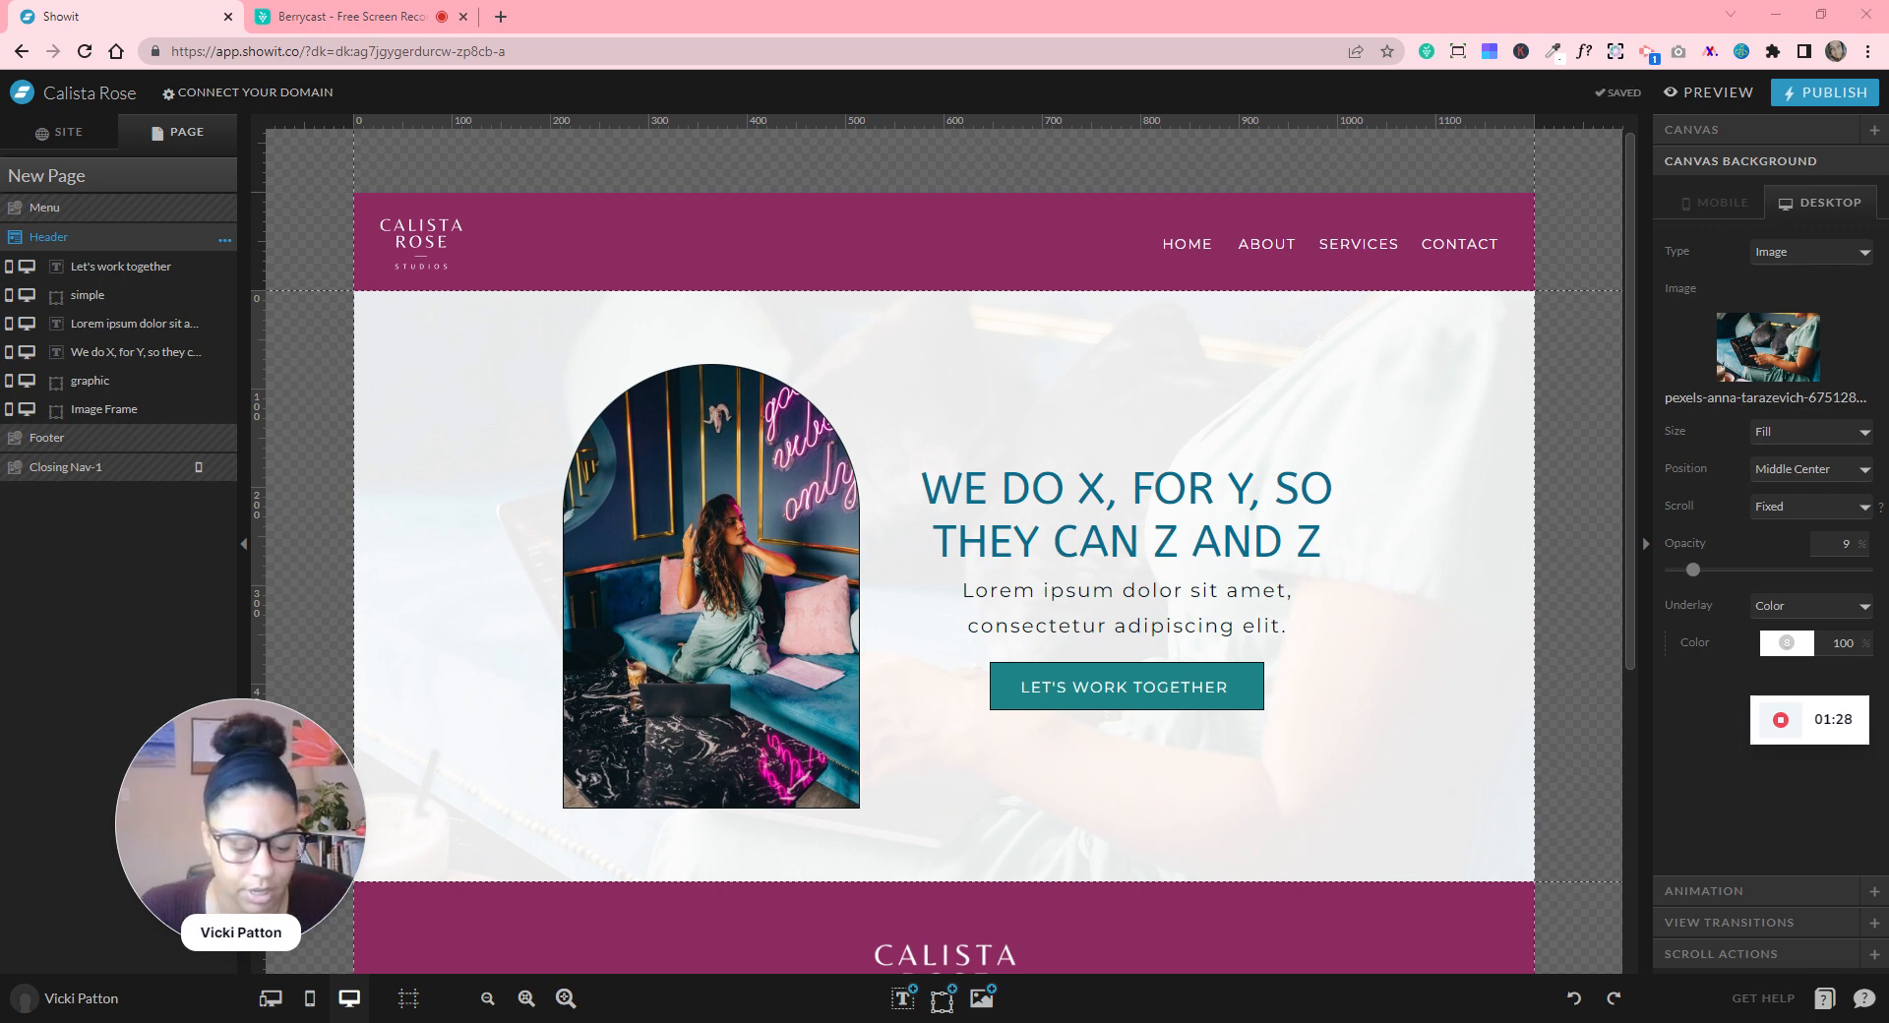
double_click(1256, 517)
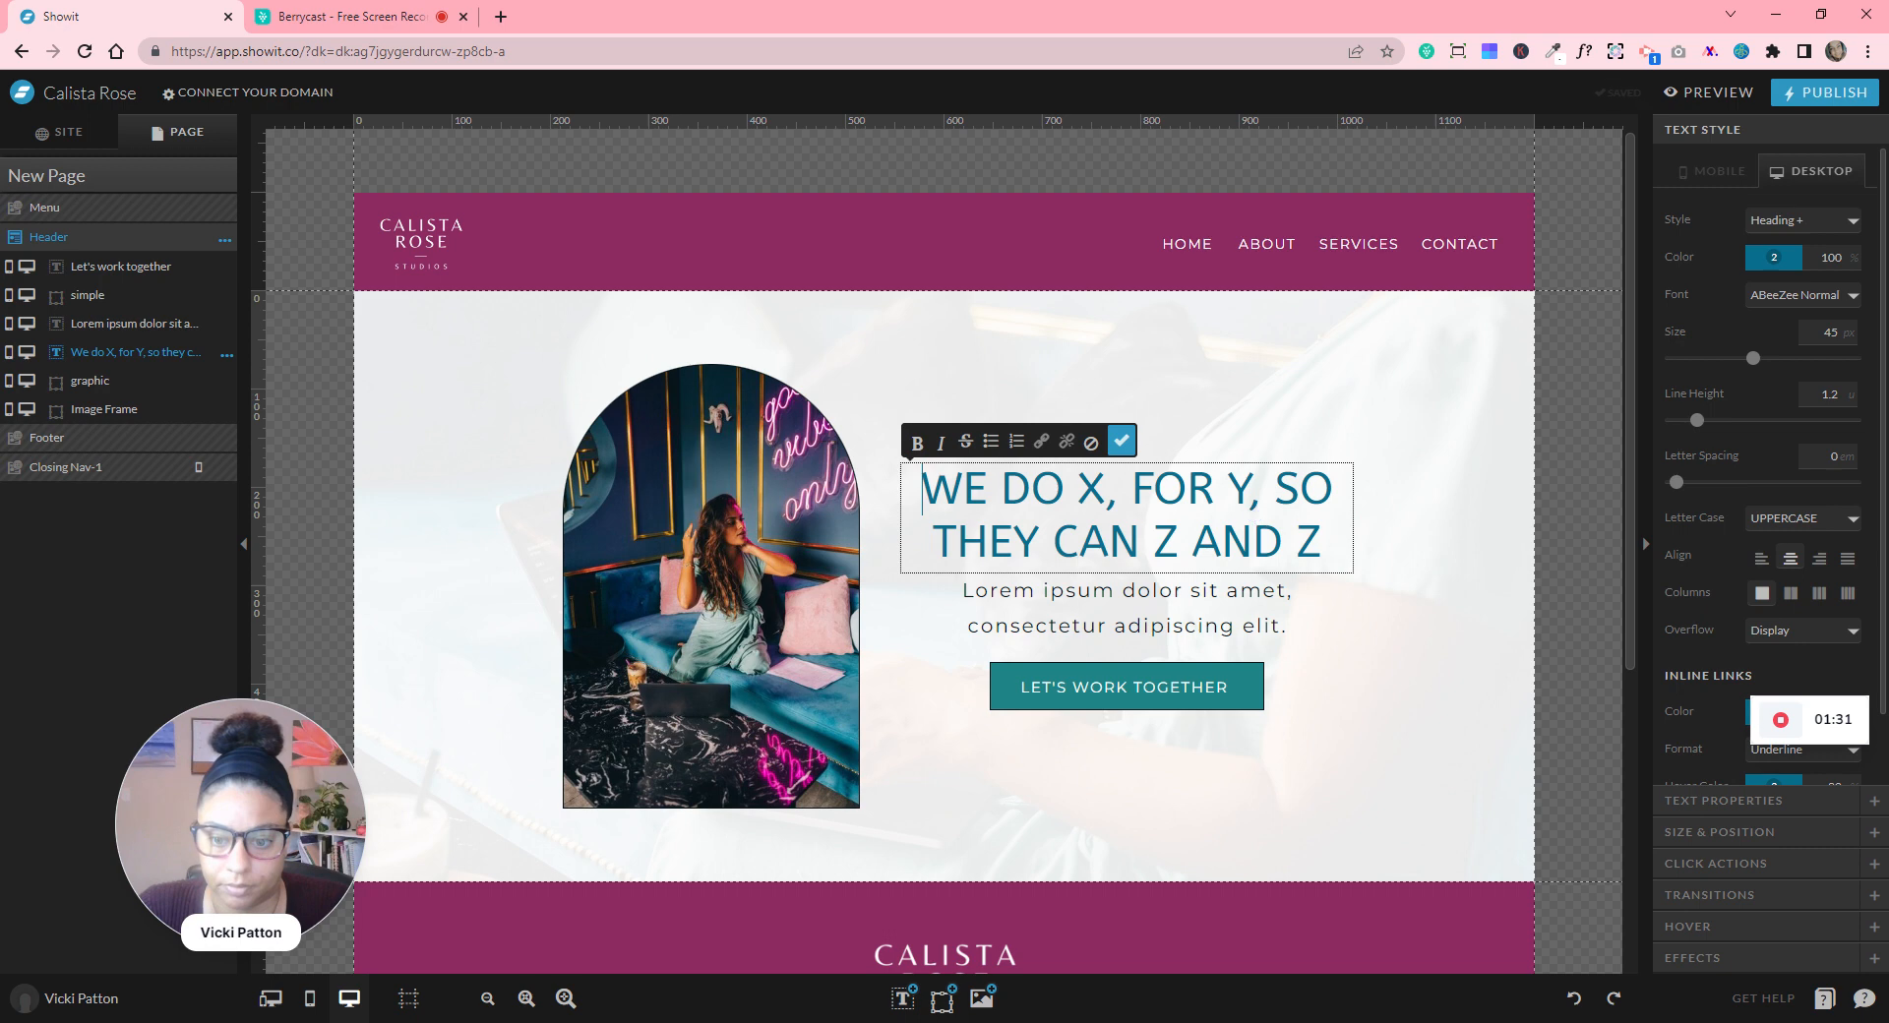
key(ctrl+a)
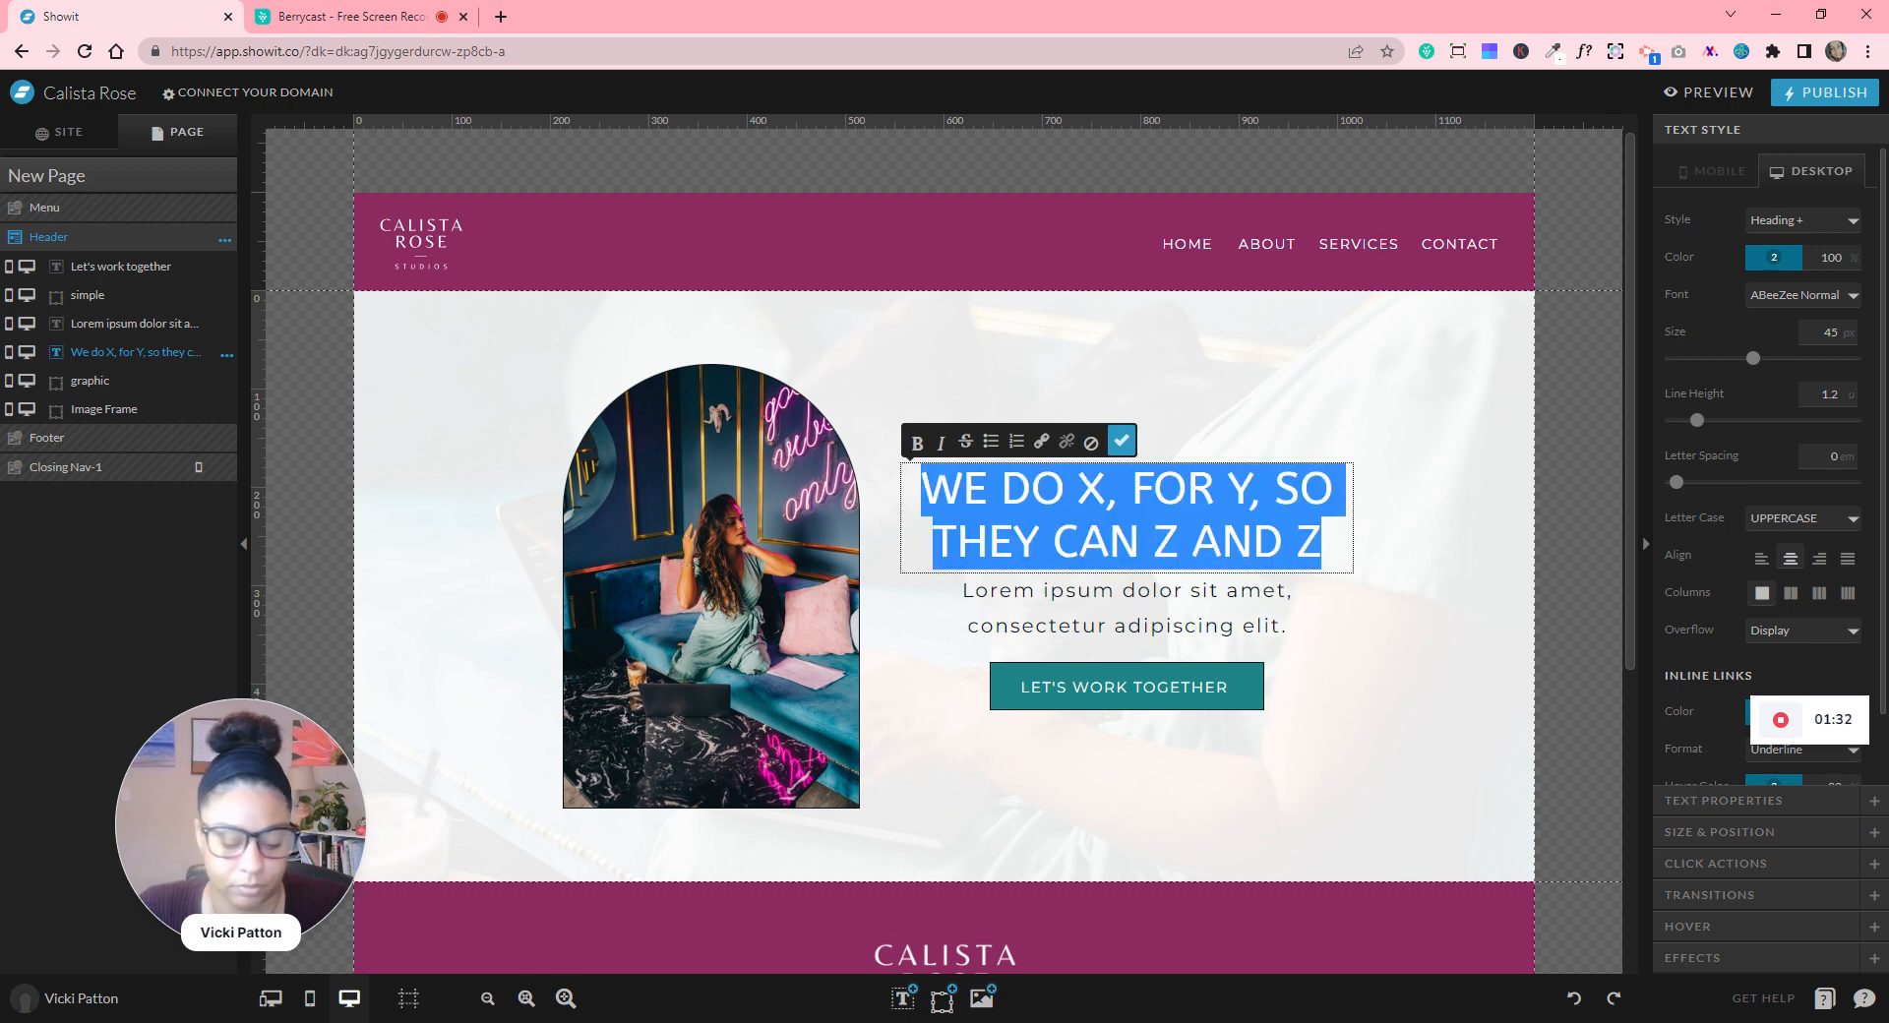
key(ctrl+v)
key(Escape)
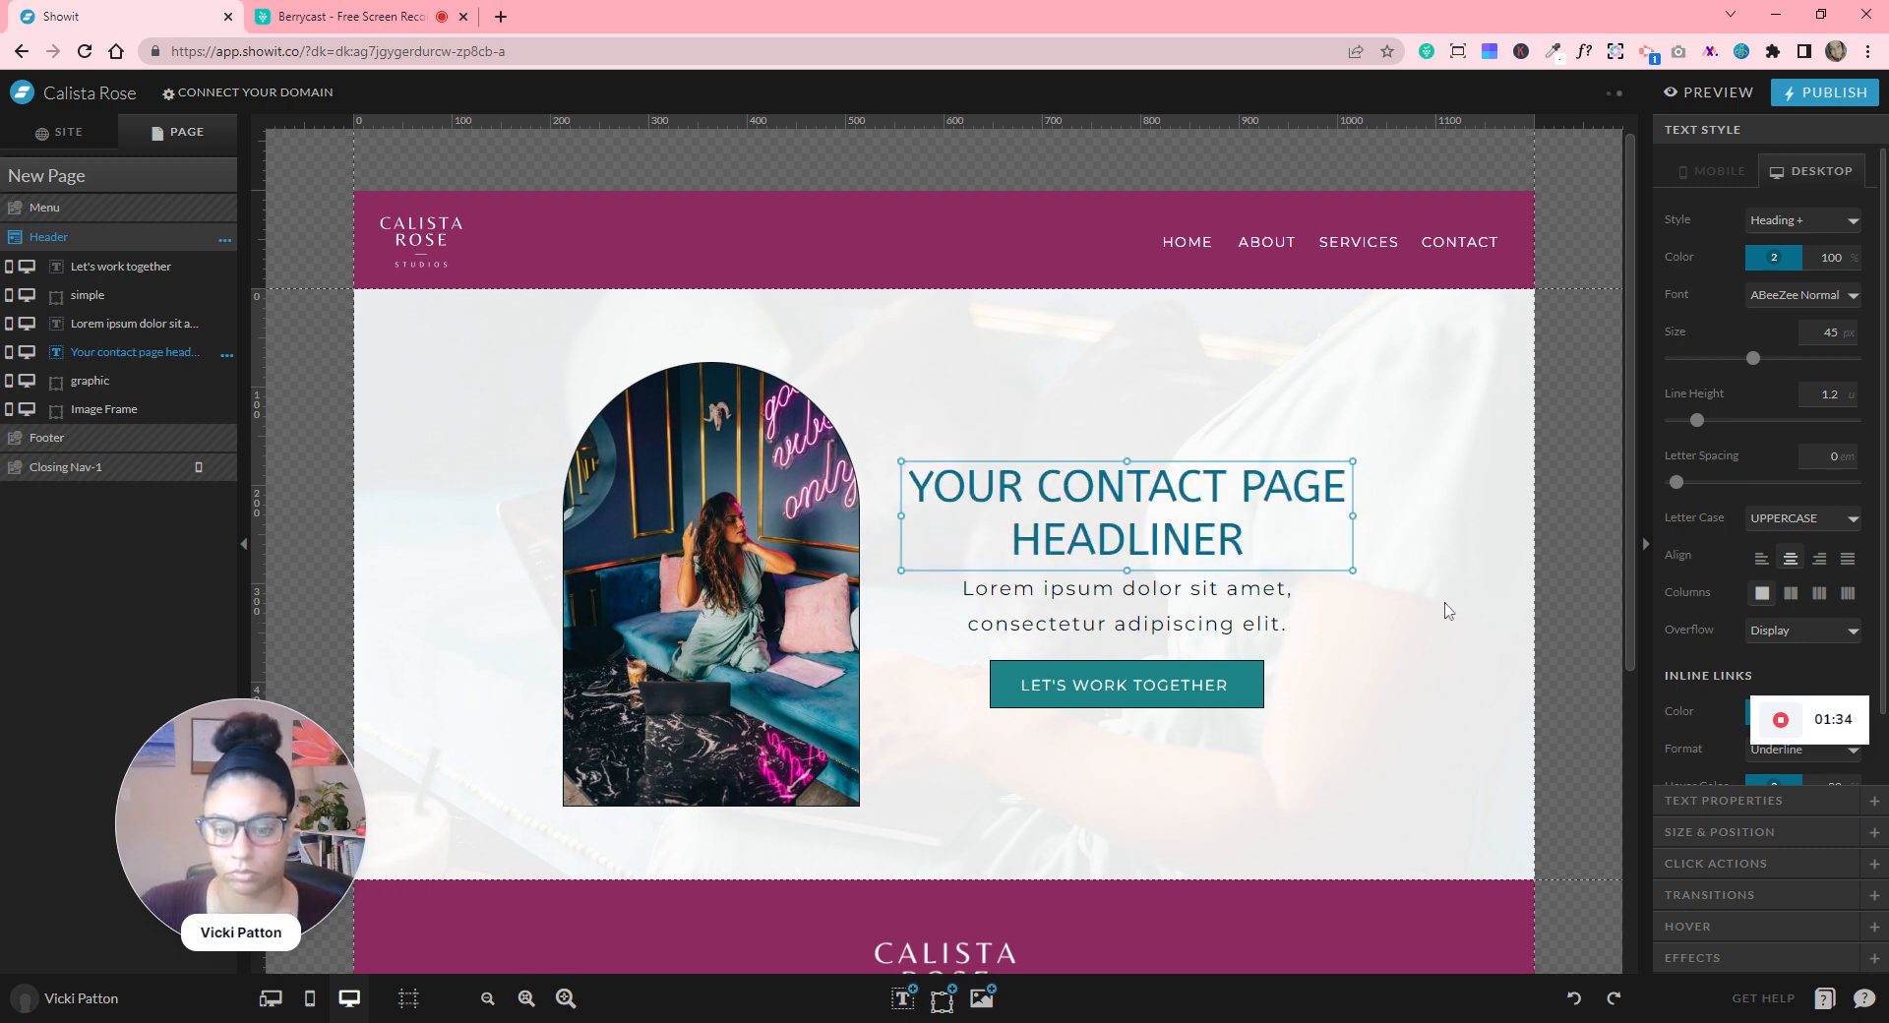
- Add a blank canvas to New Page
scroll(1449, 611, down, 2)
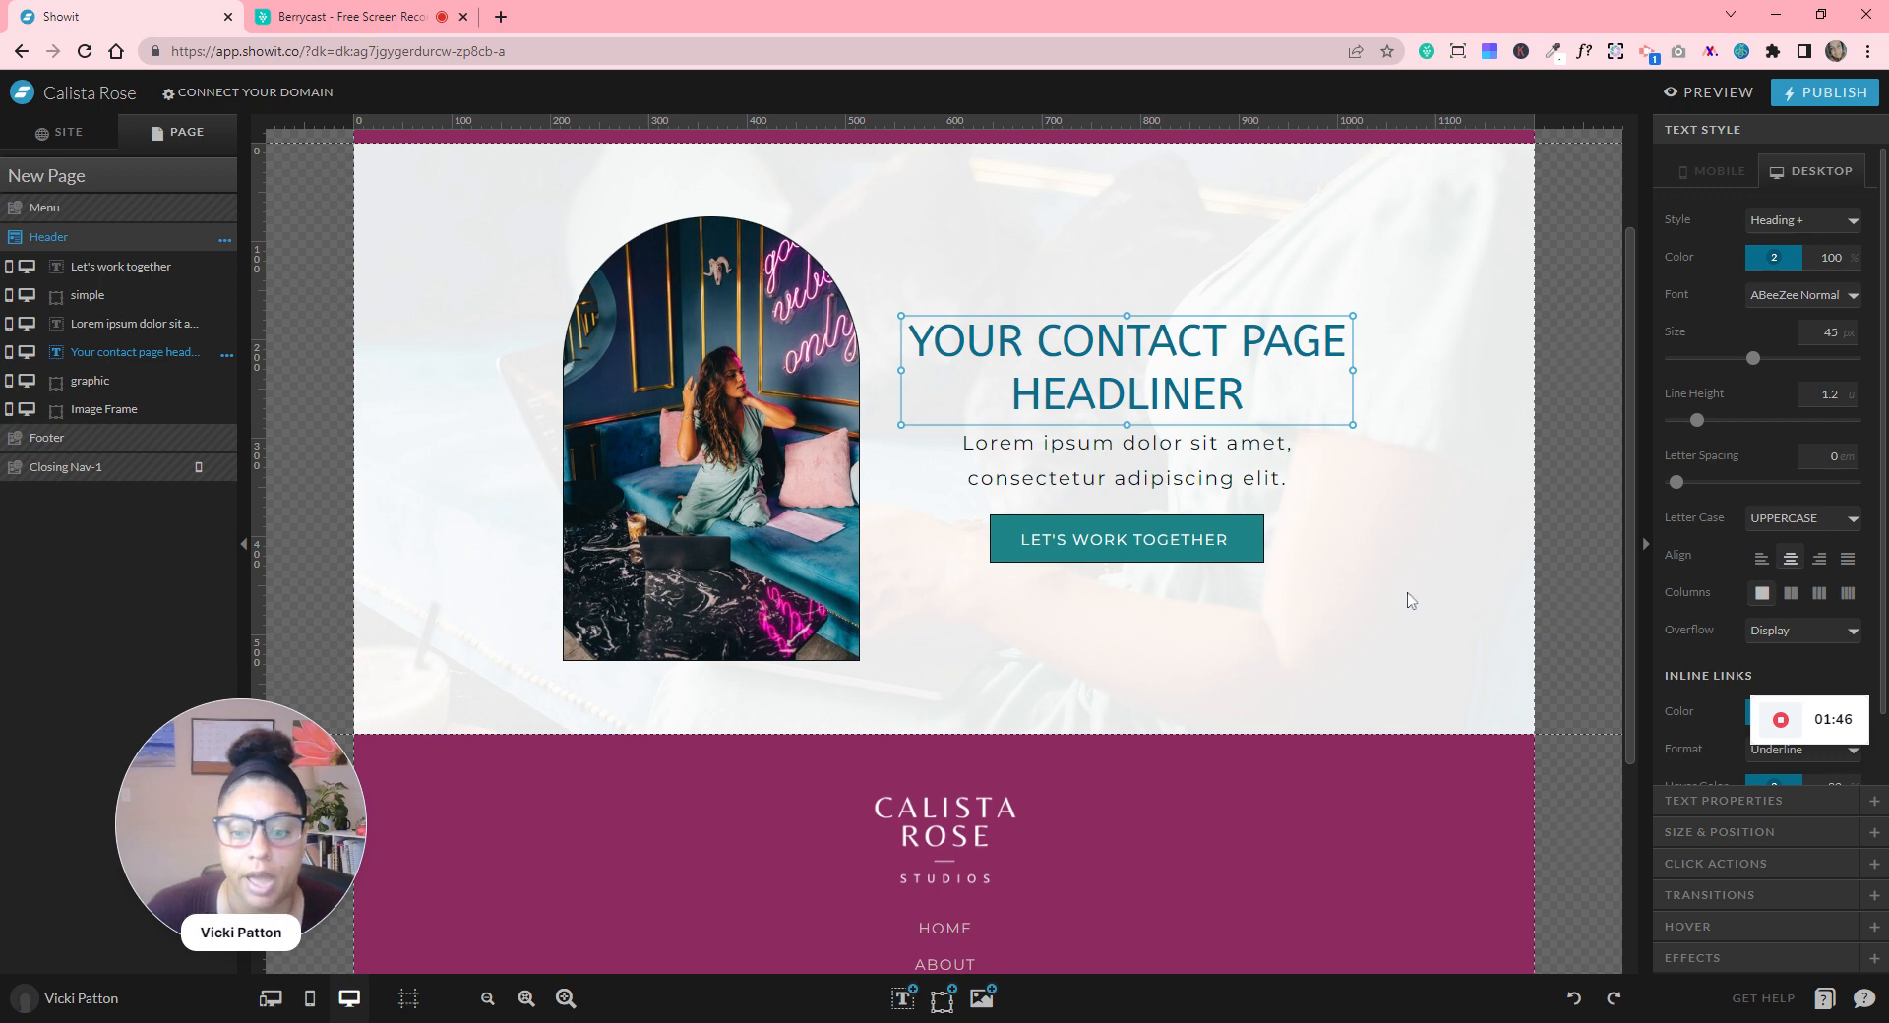
scroll(1413, 590, down, 3)
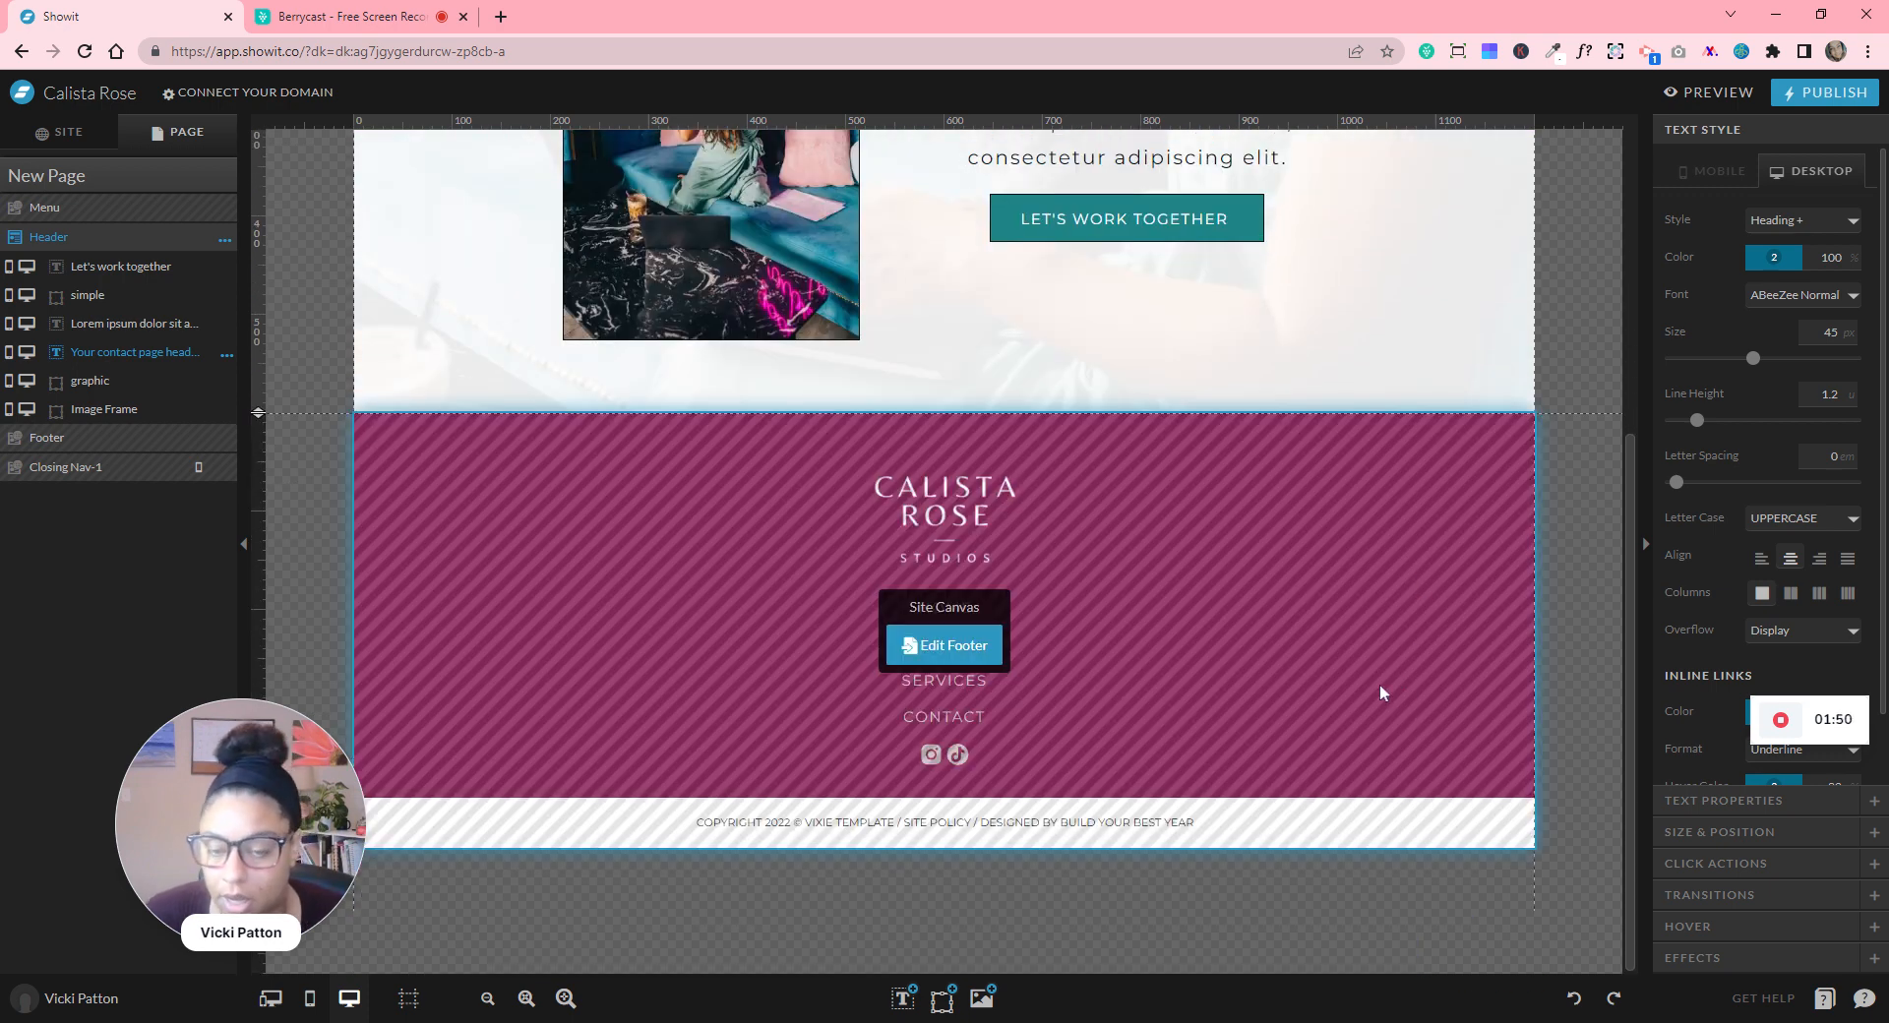
click(222, 181)
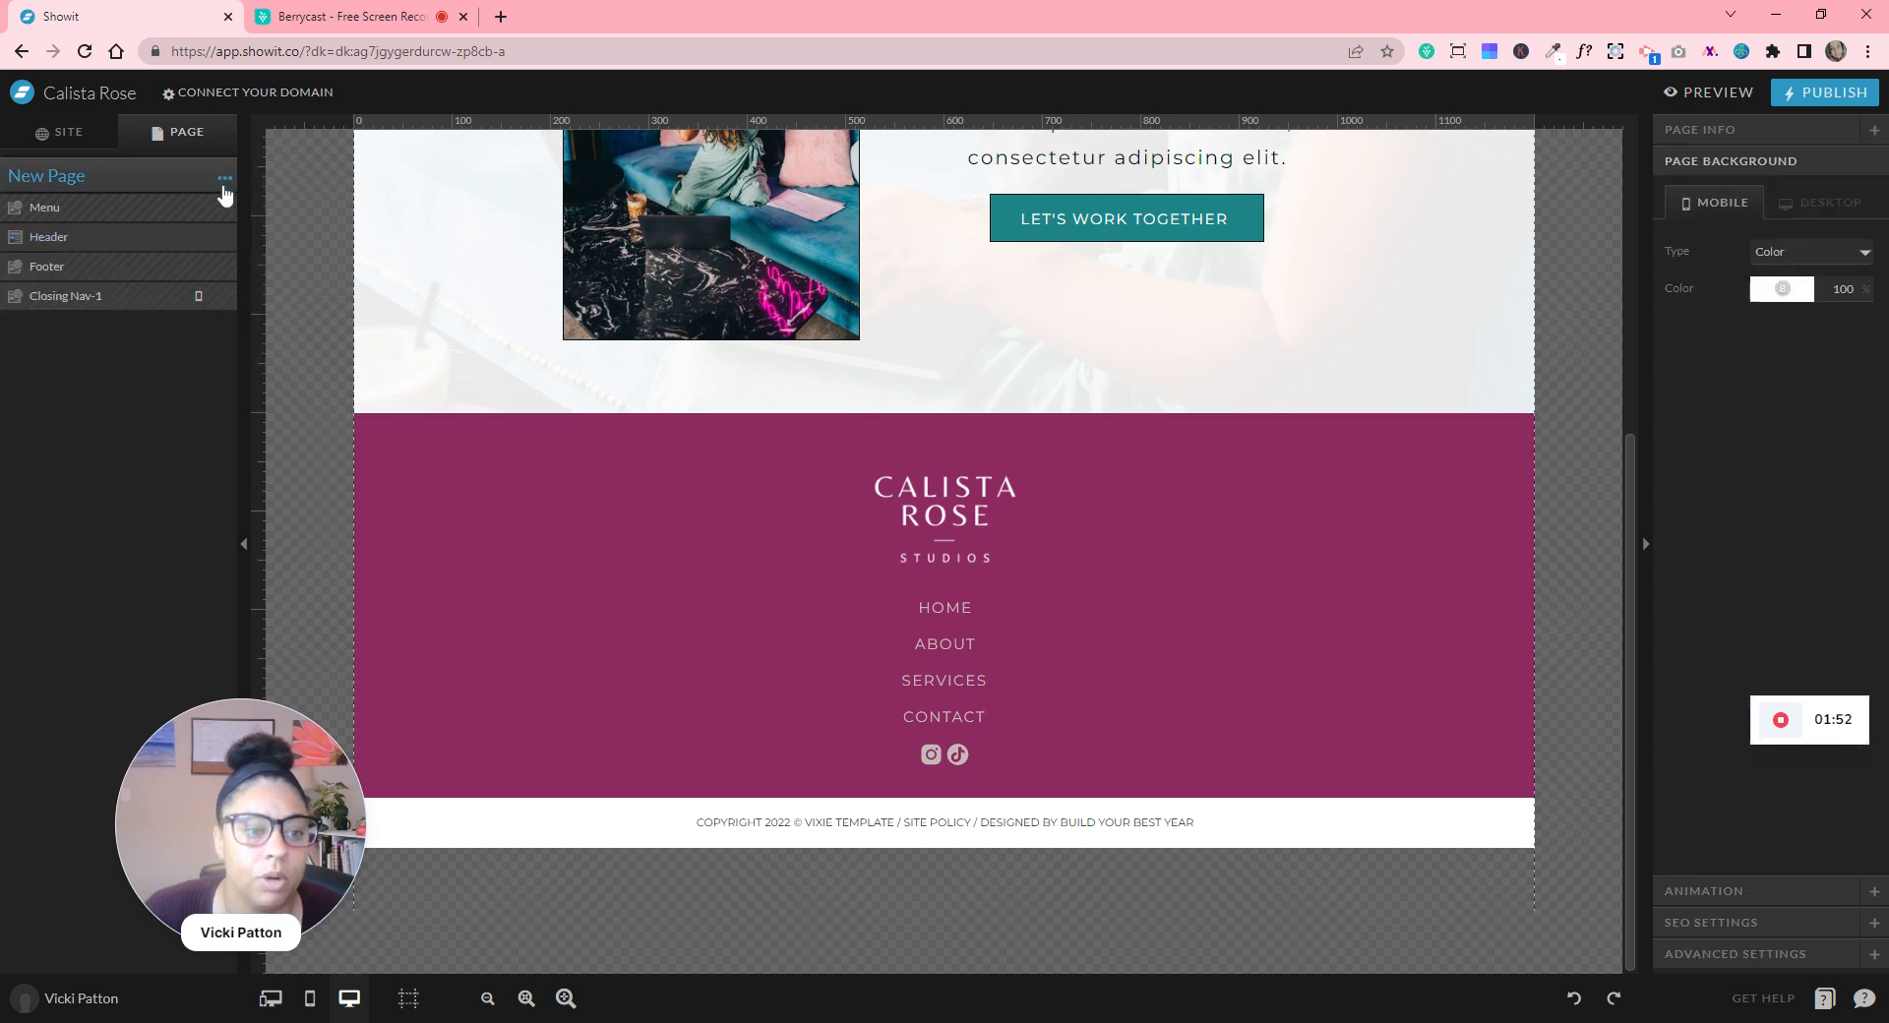
click(224, 180)
click(219, 228)
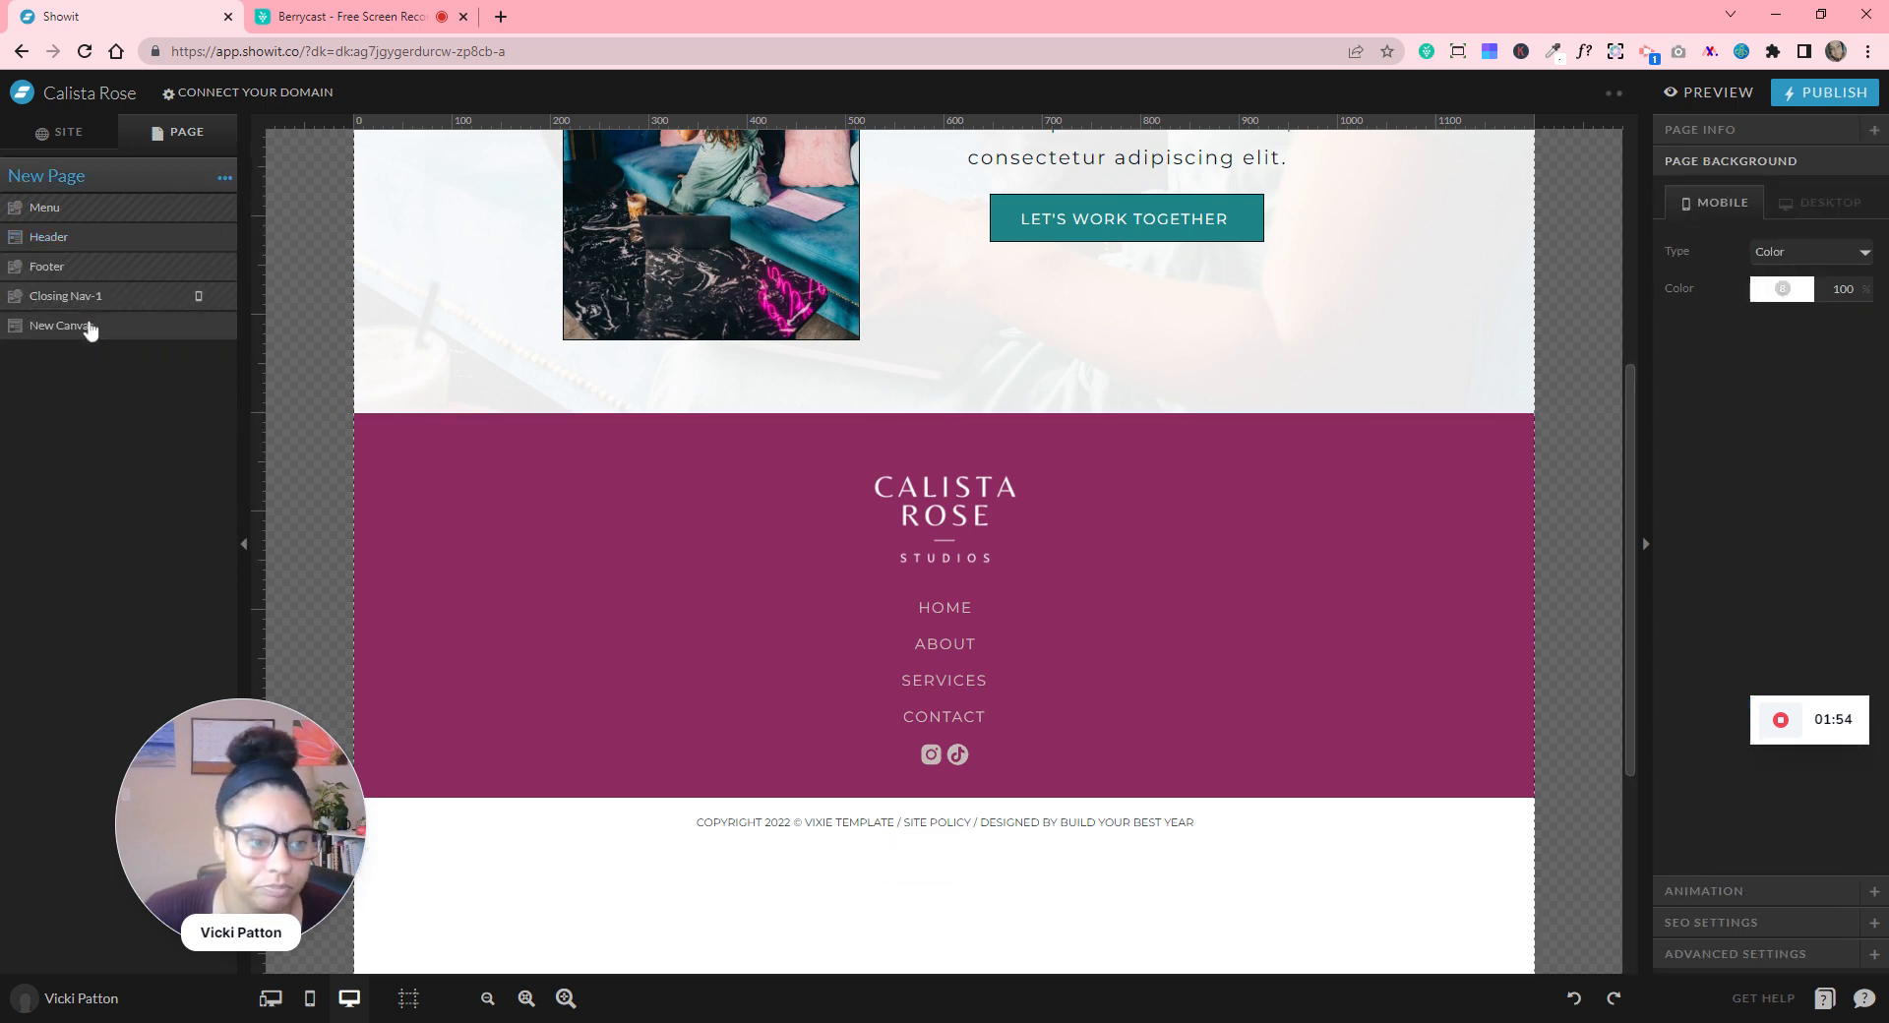
- Reorder New Canvas so that it sits between the Header and Footer canvases
drag(201, 255, 198, 252)
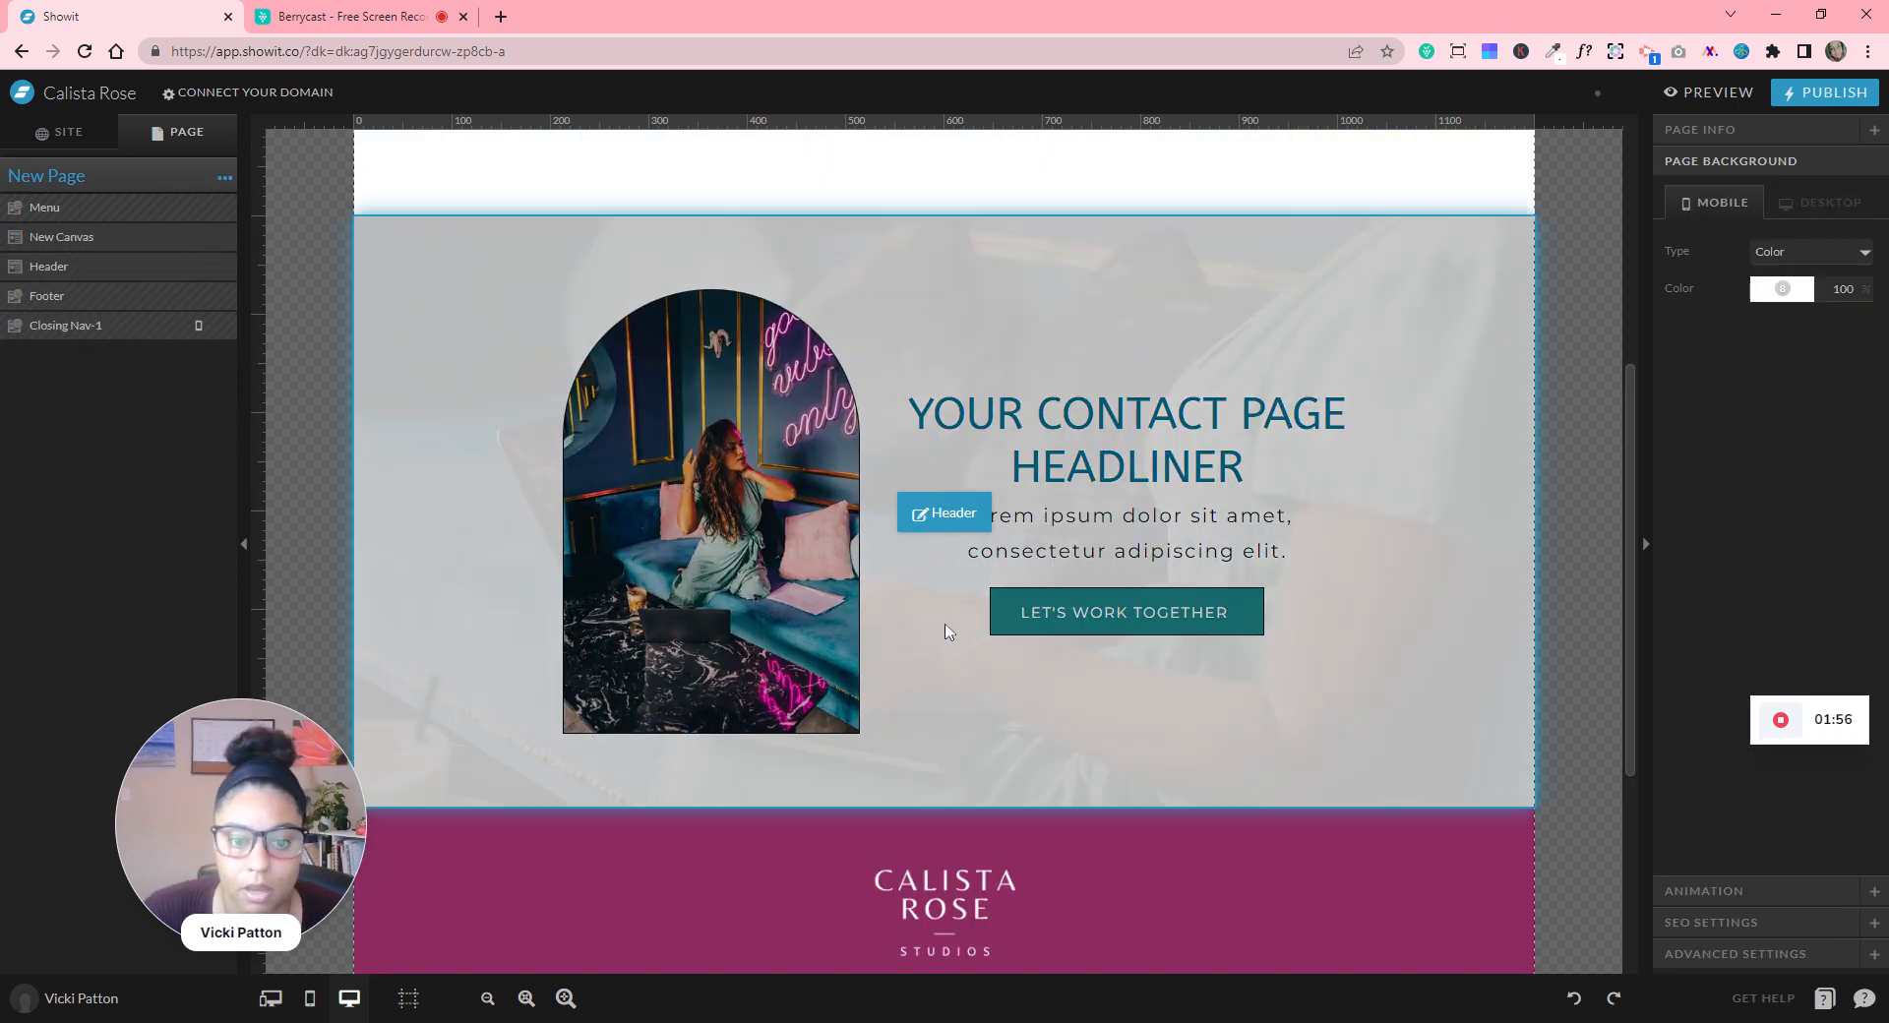
scroll(1001, 689, up, 5)
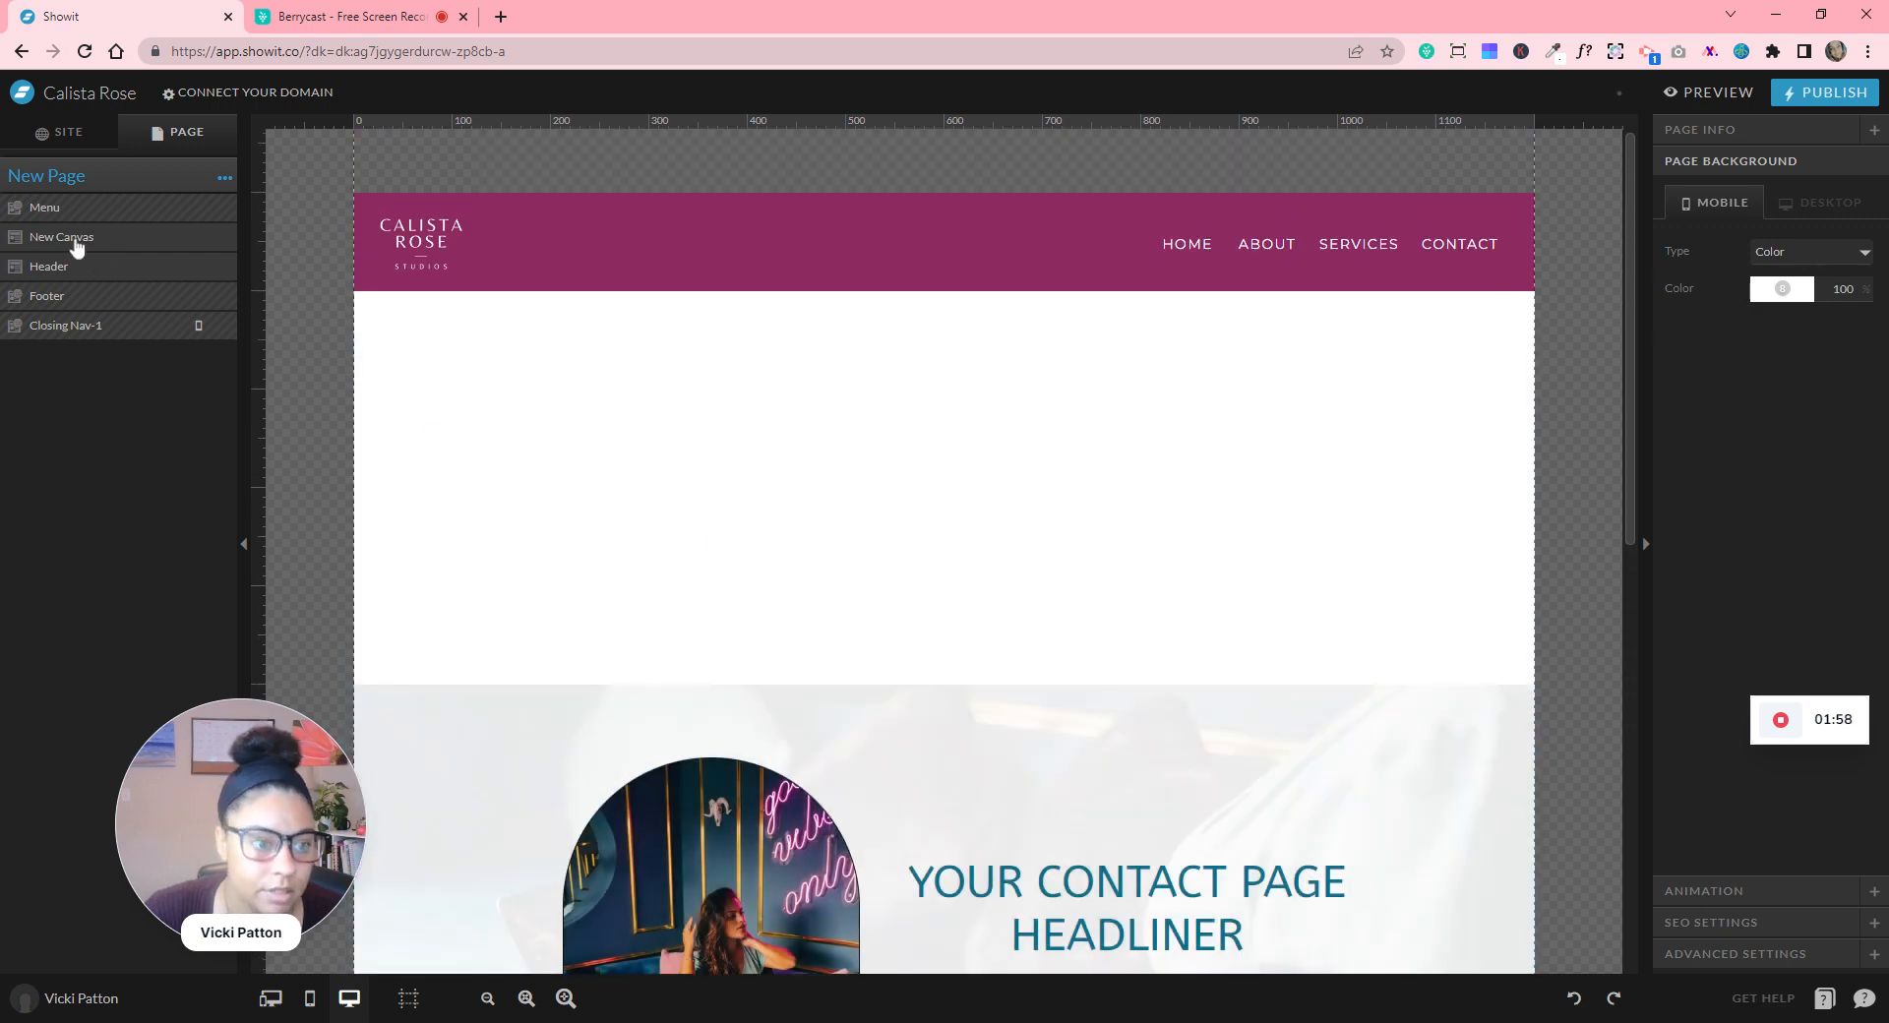
drag(148, 239, 148, 285)
scroll(1069, 516, down, 4)
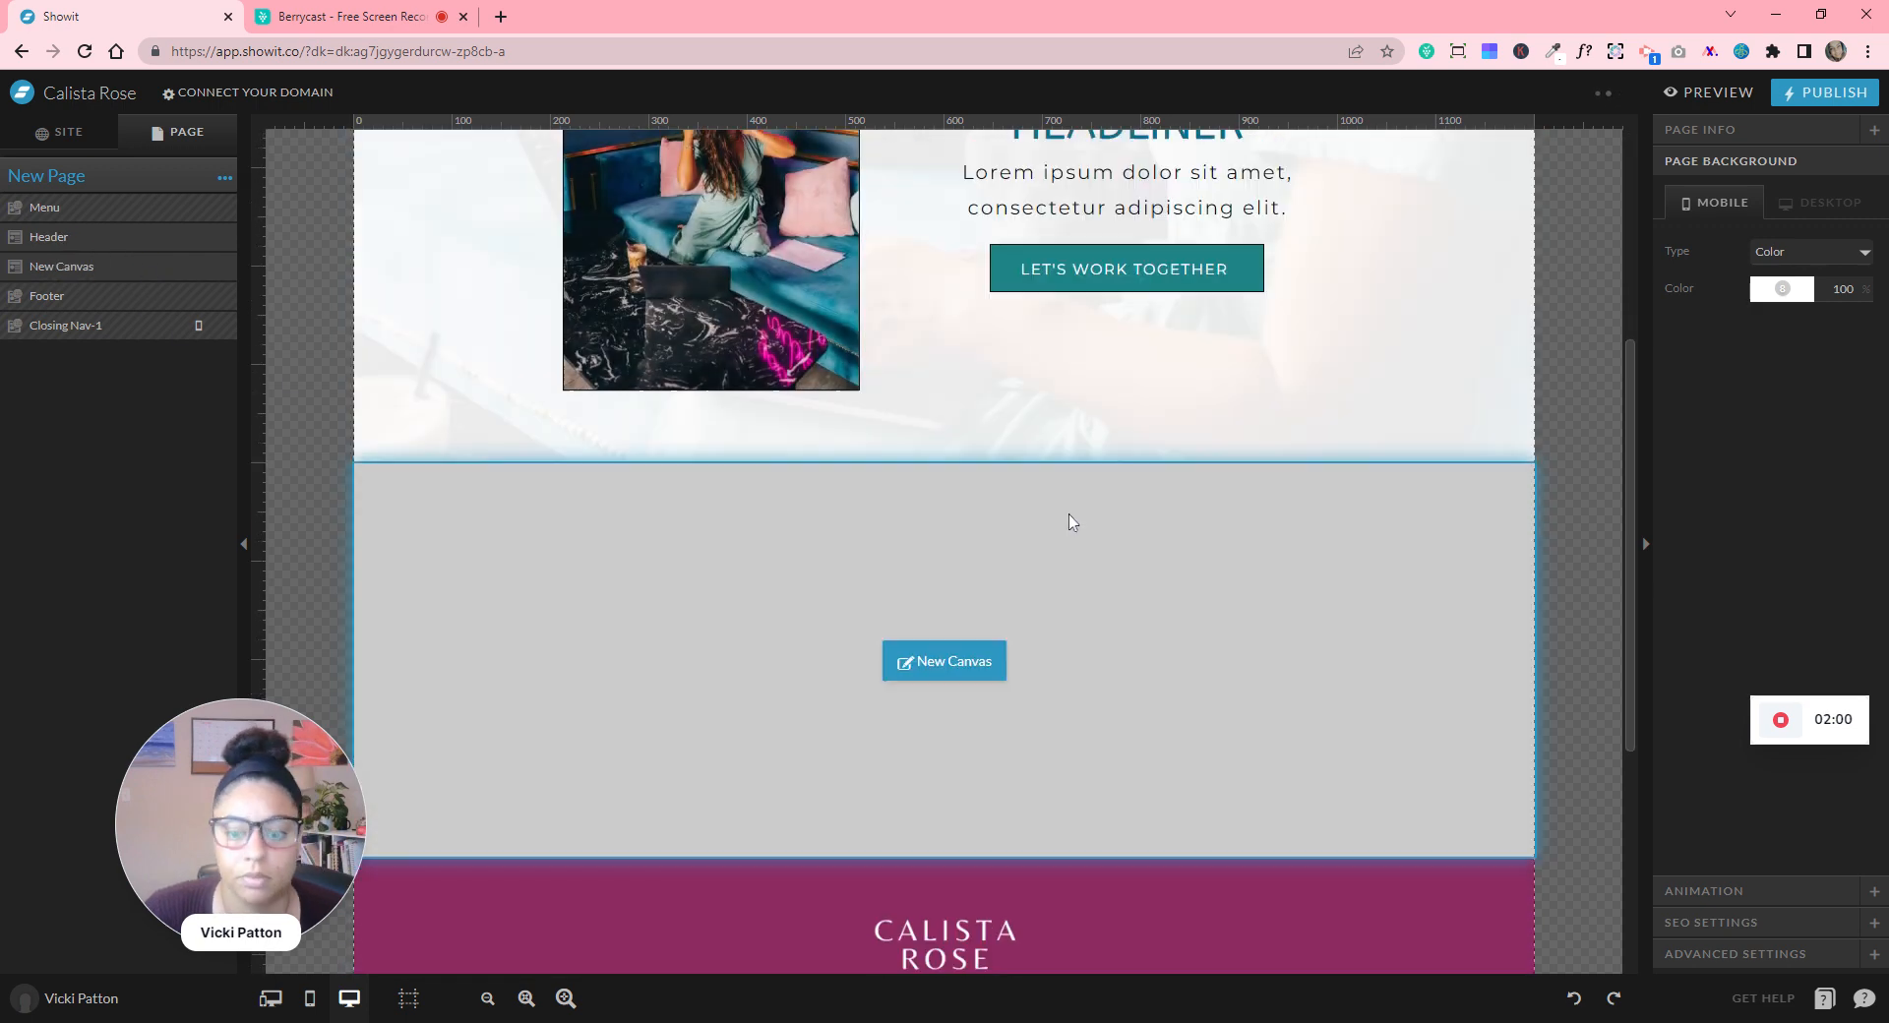
- Insert an embed code element in New Canvas, then open its code editor and close it without entering code
click(947, 582)
click(942, 998)
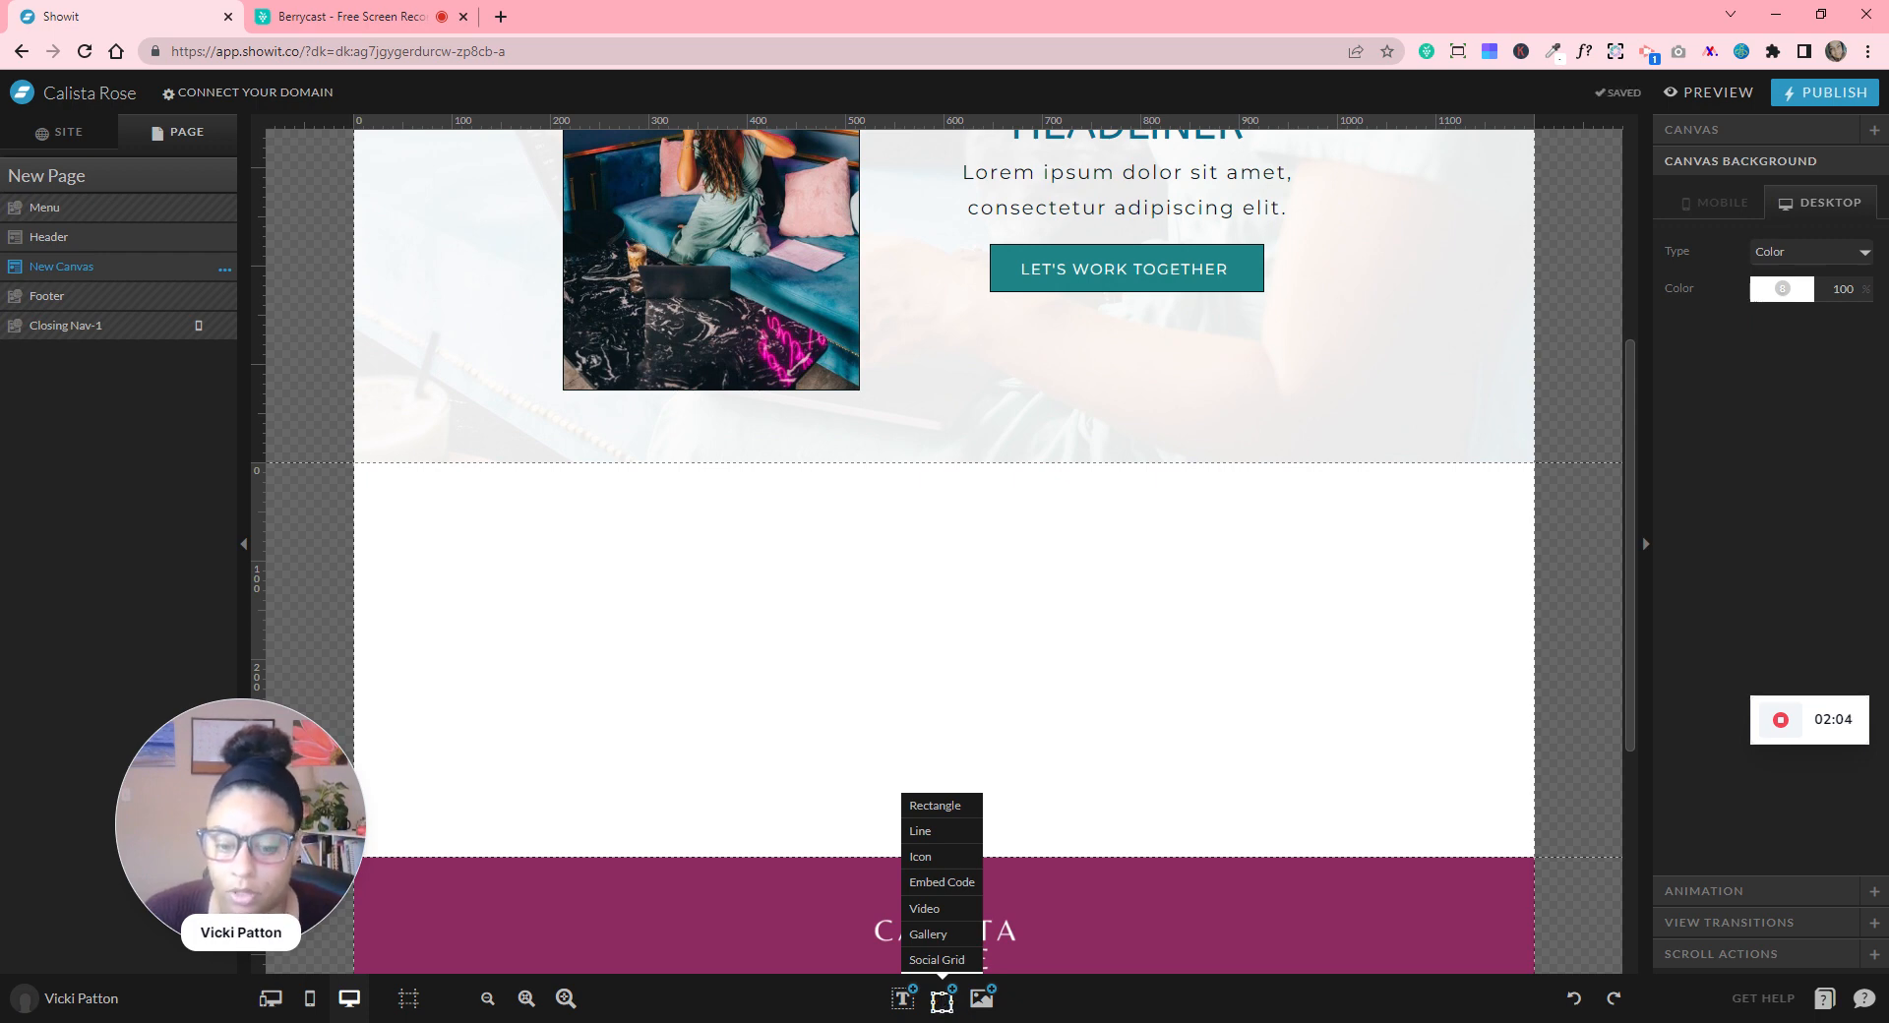
click(937, 883)
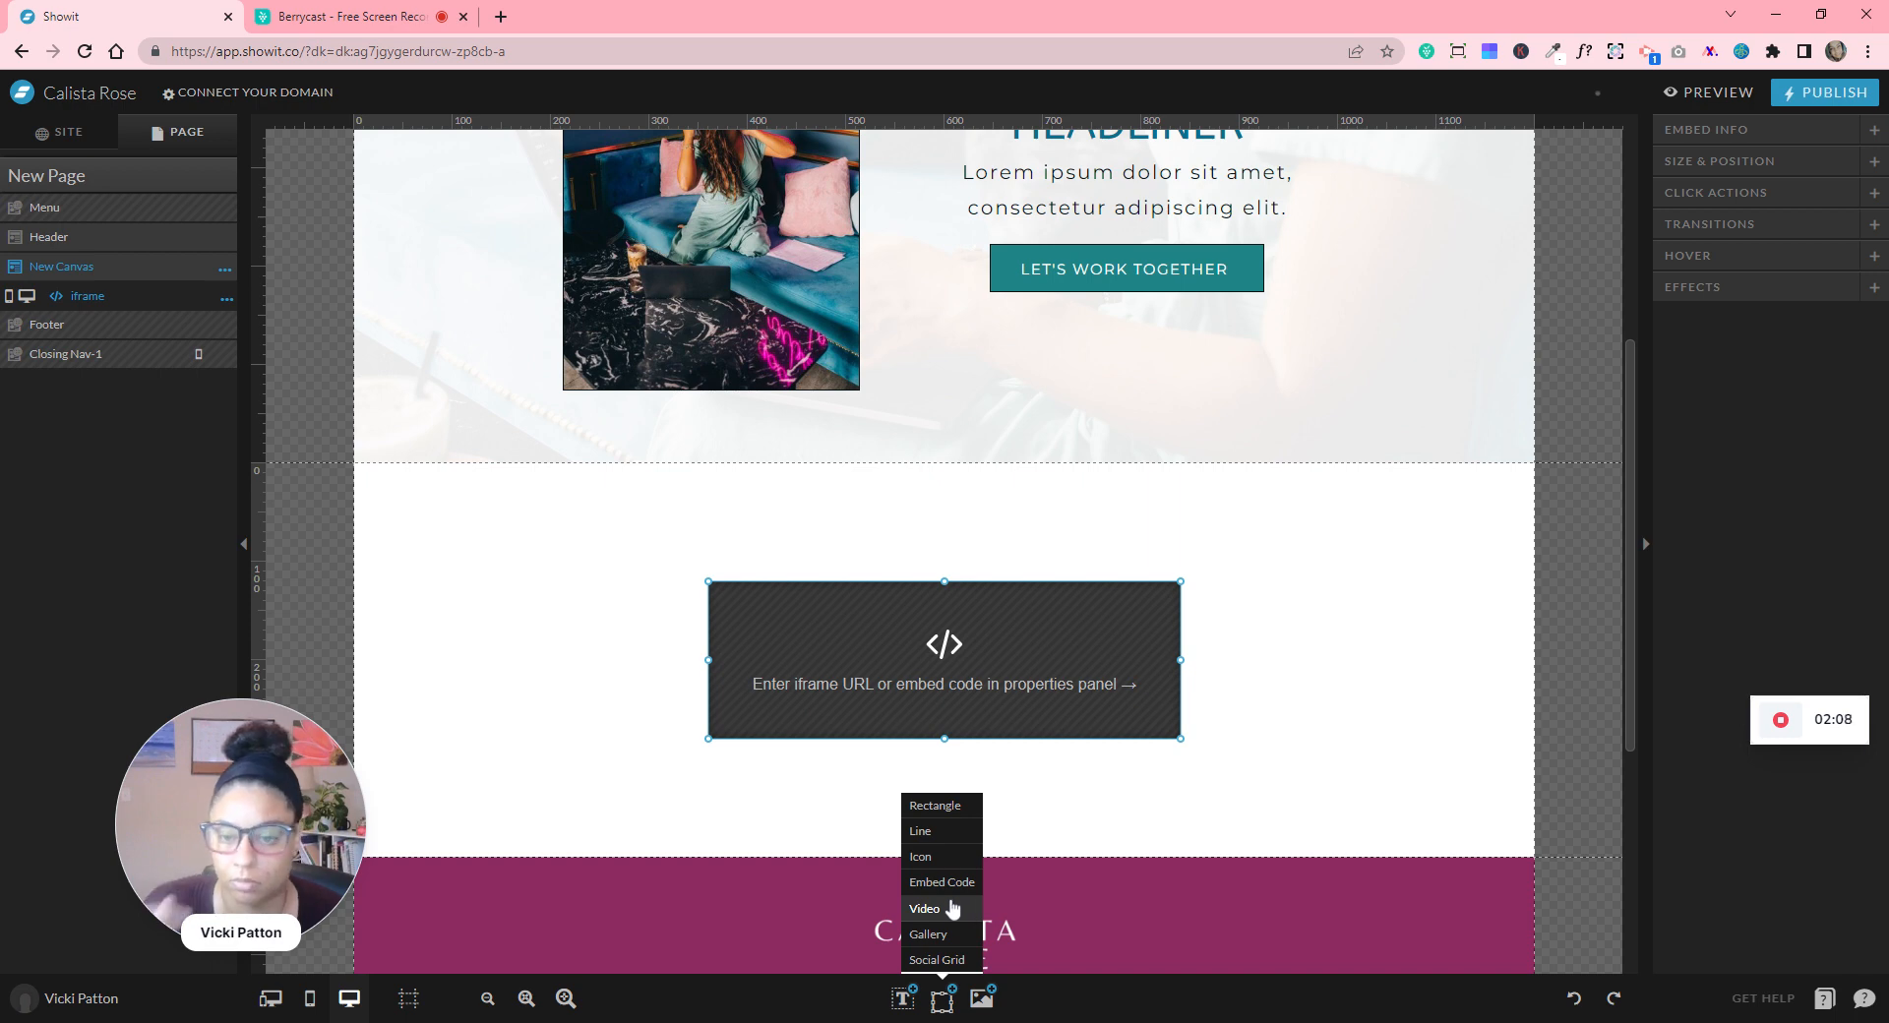
double_click(976, 650)
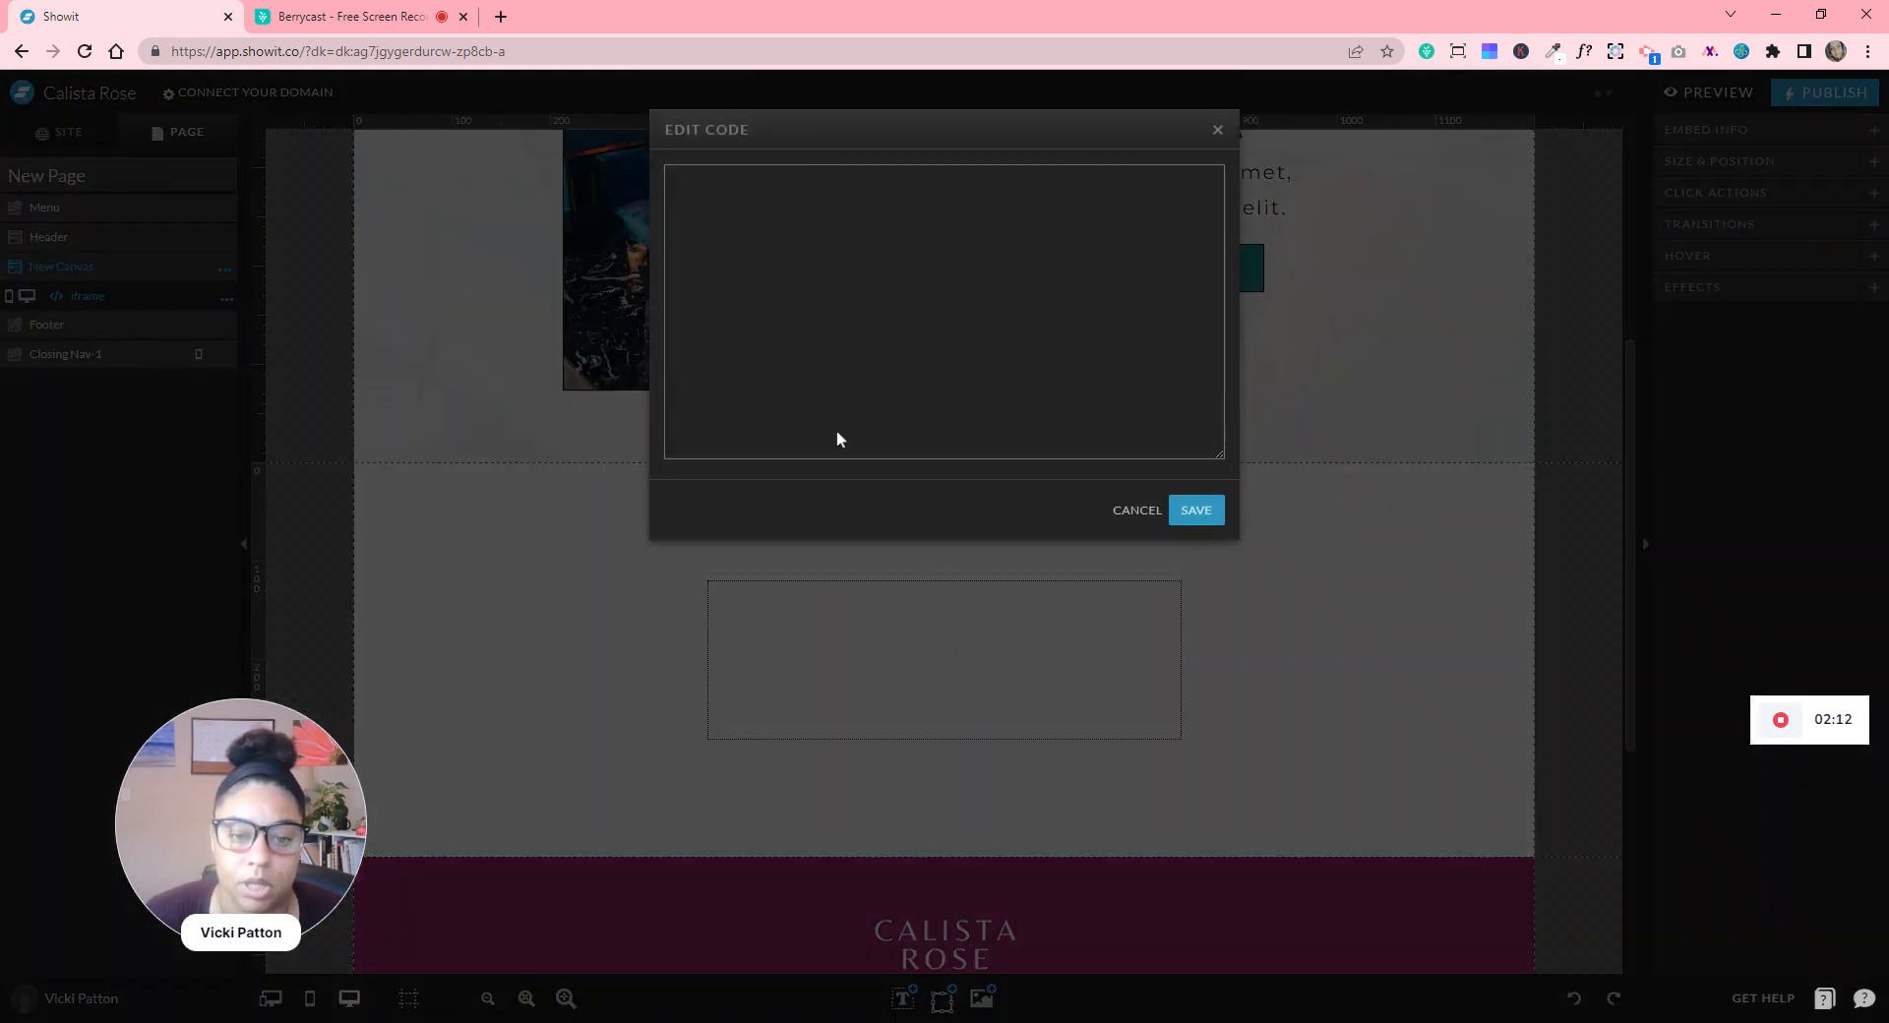
click(1215, 132)
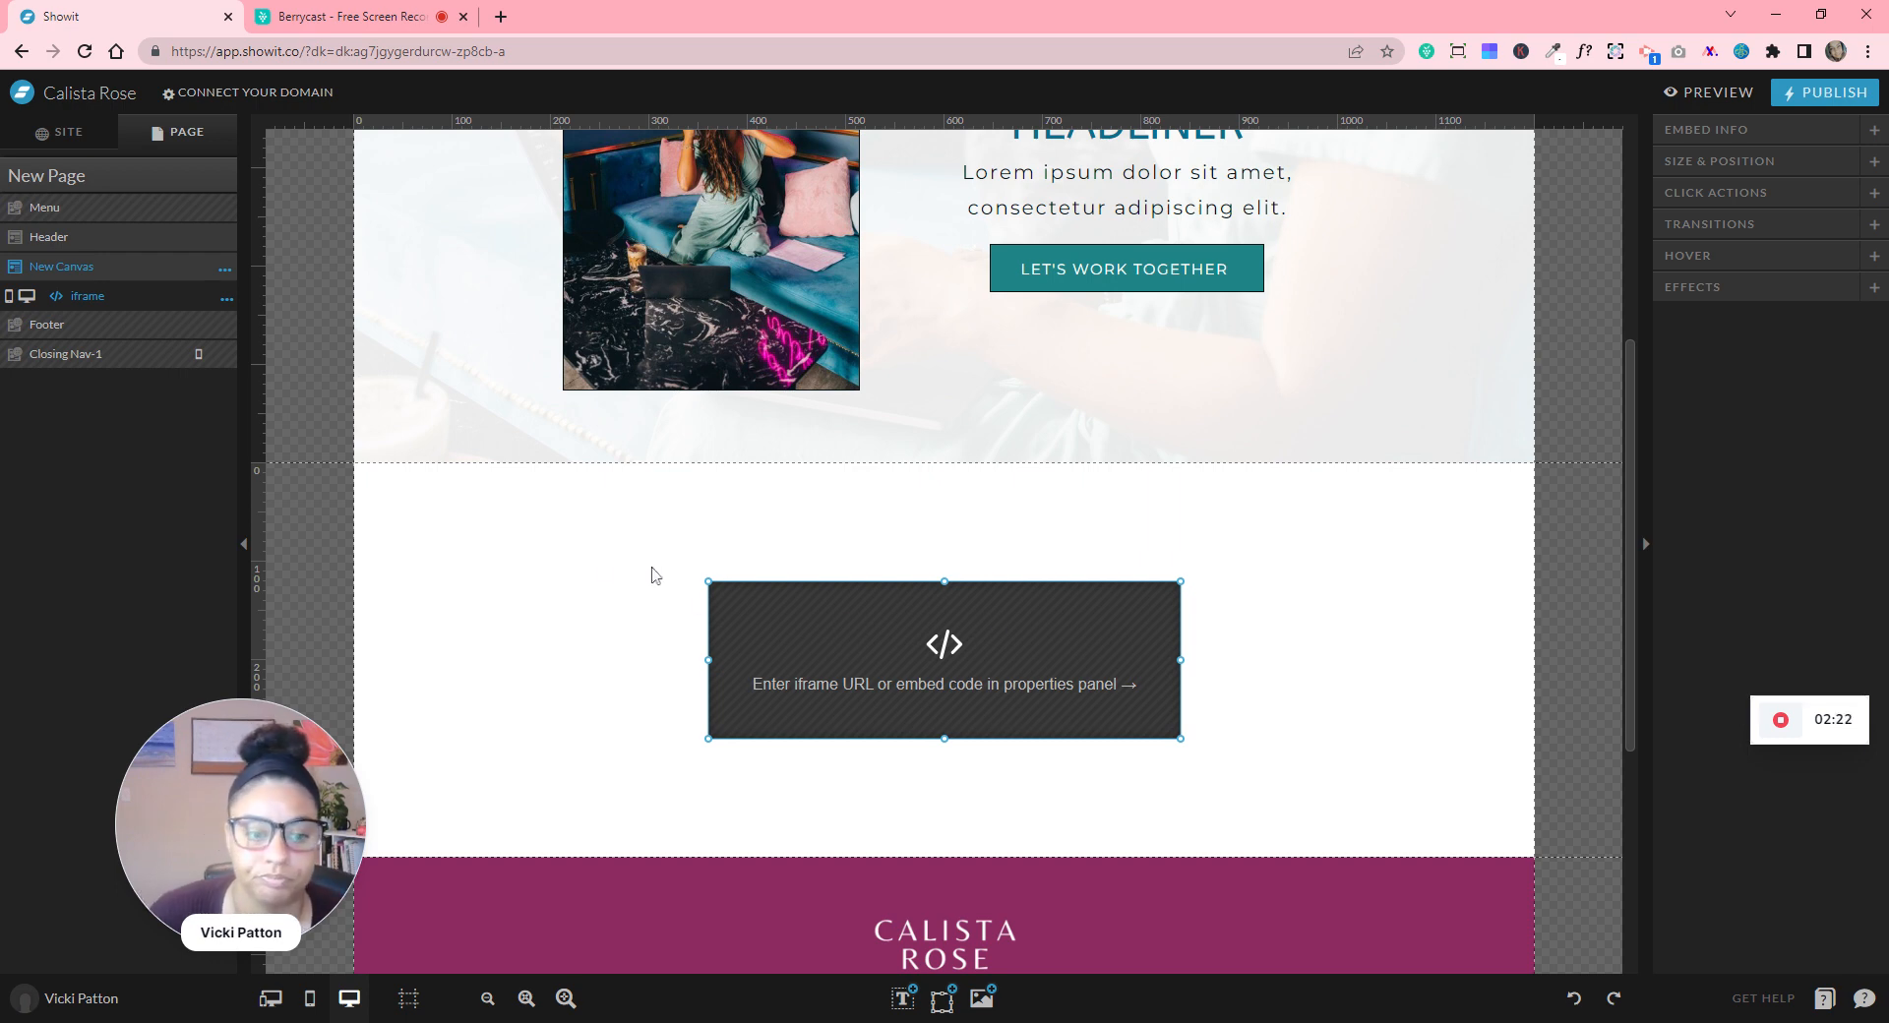
- Delete New Canvas from the page
click(226, 277)
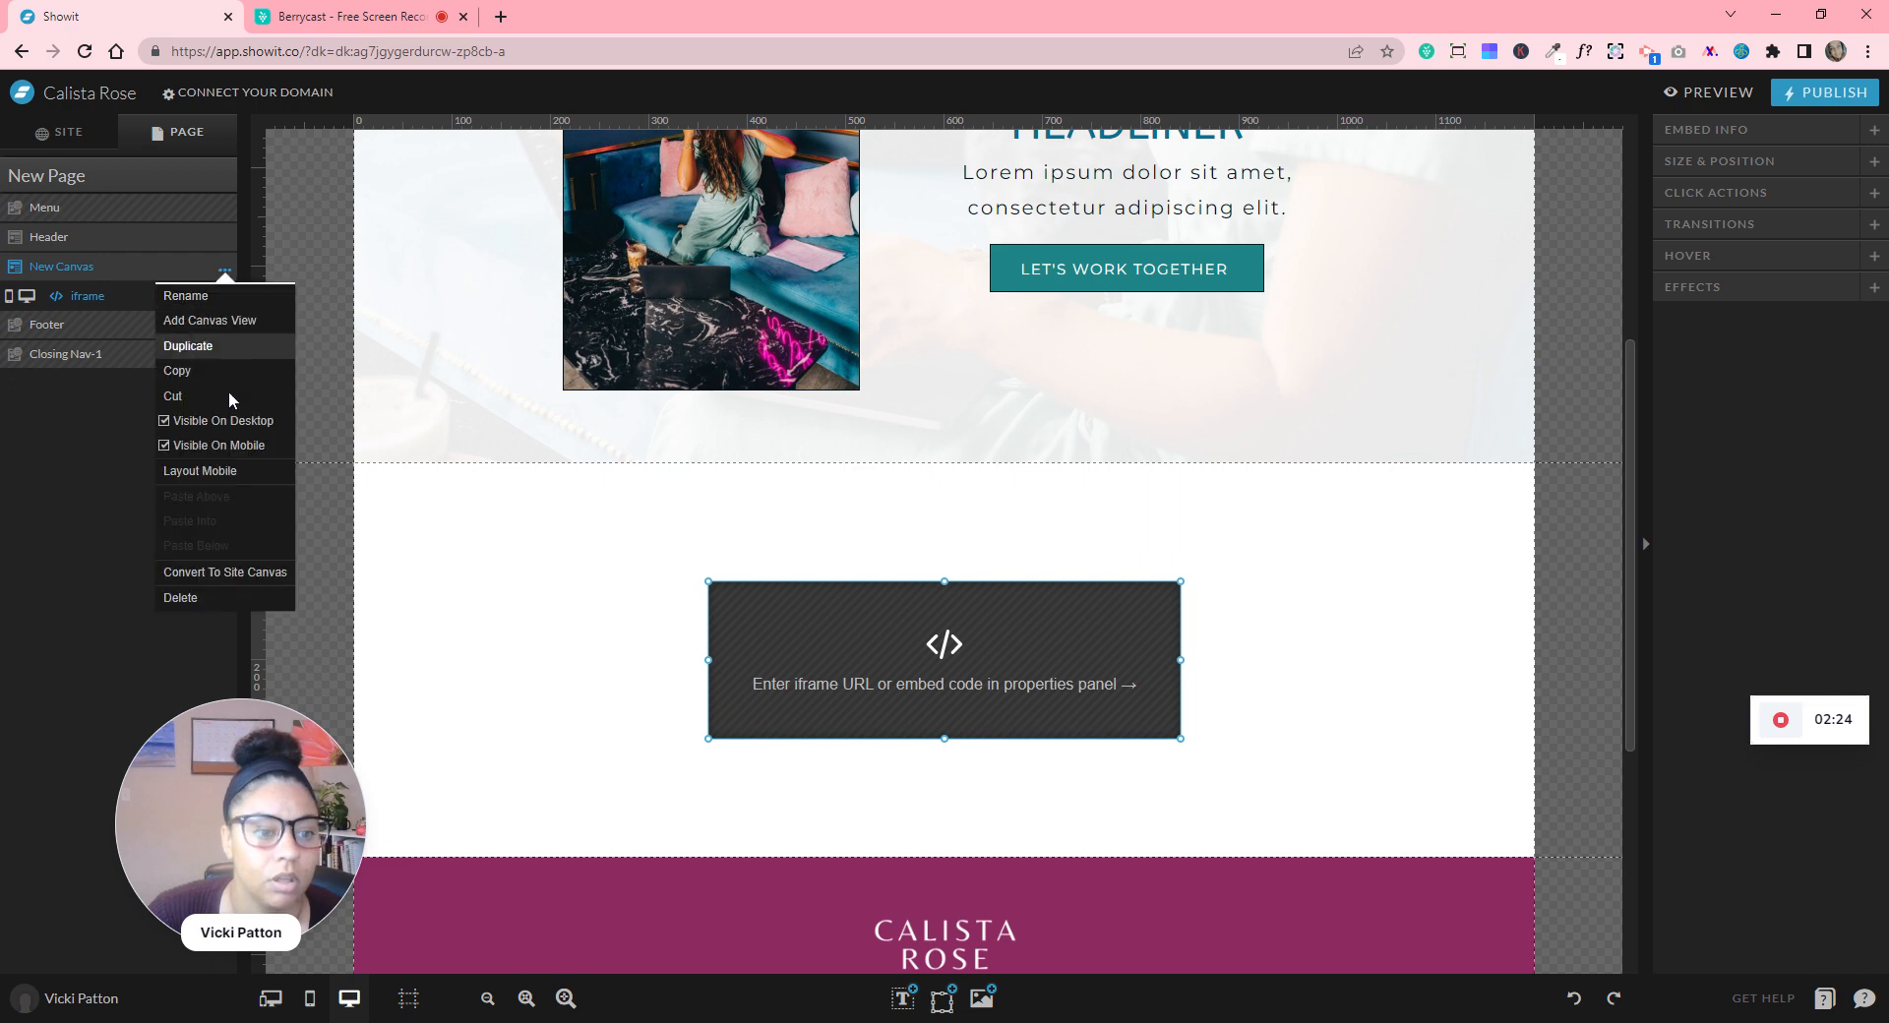
click(248, 602)
mouse_move(1443, 743)
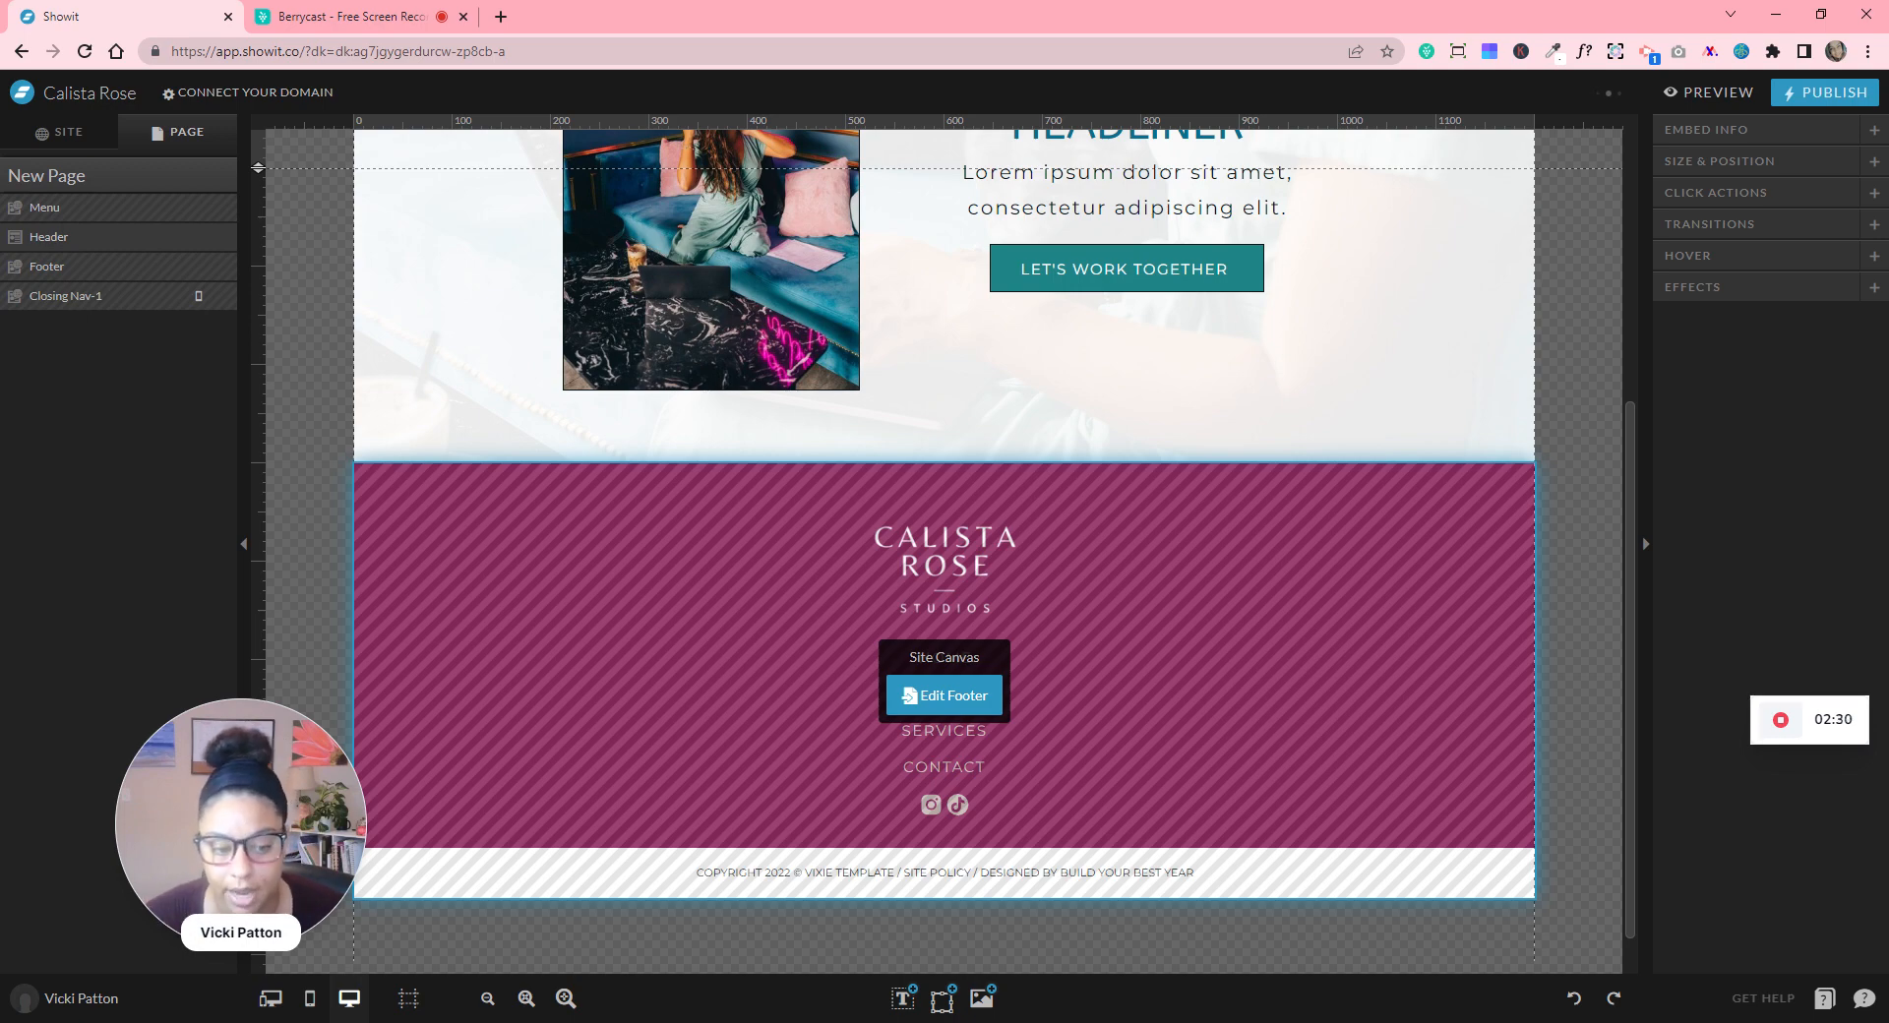
click(98, 1002)
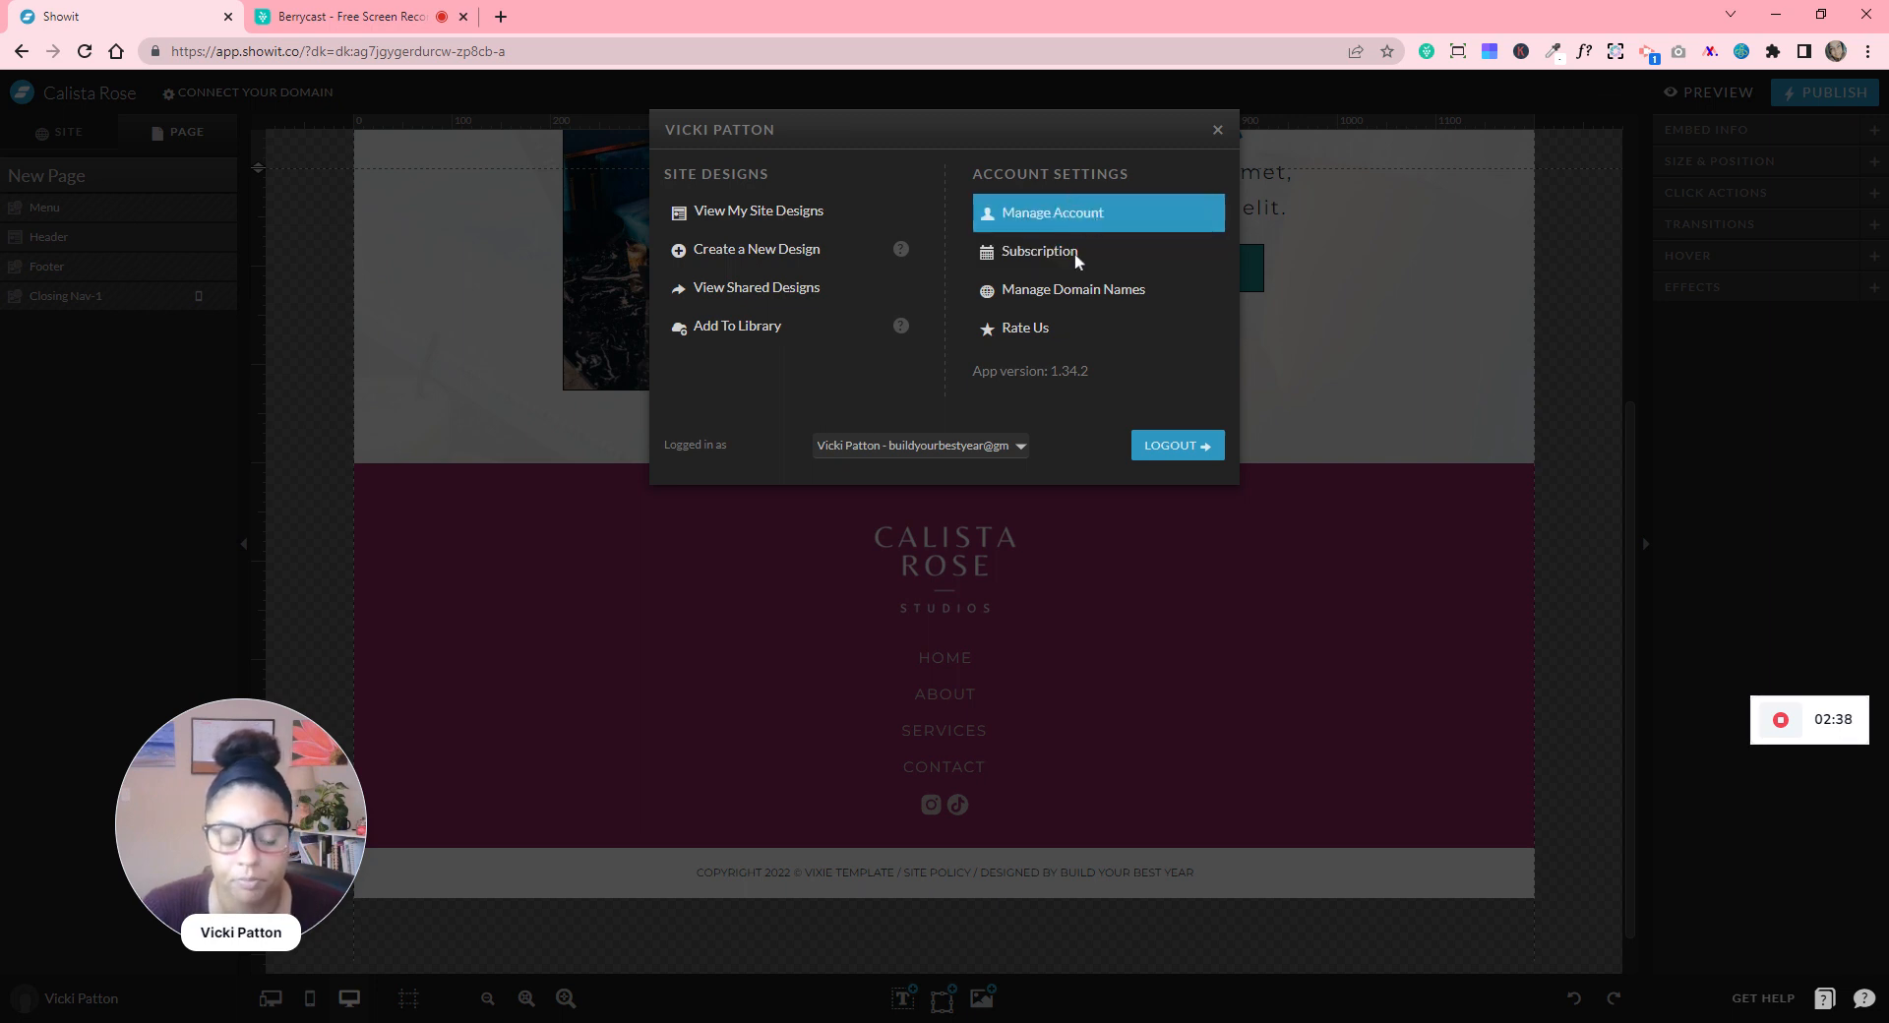
click(1218, 130)
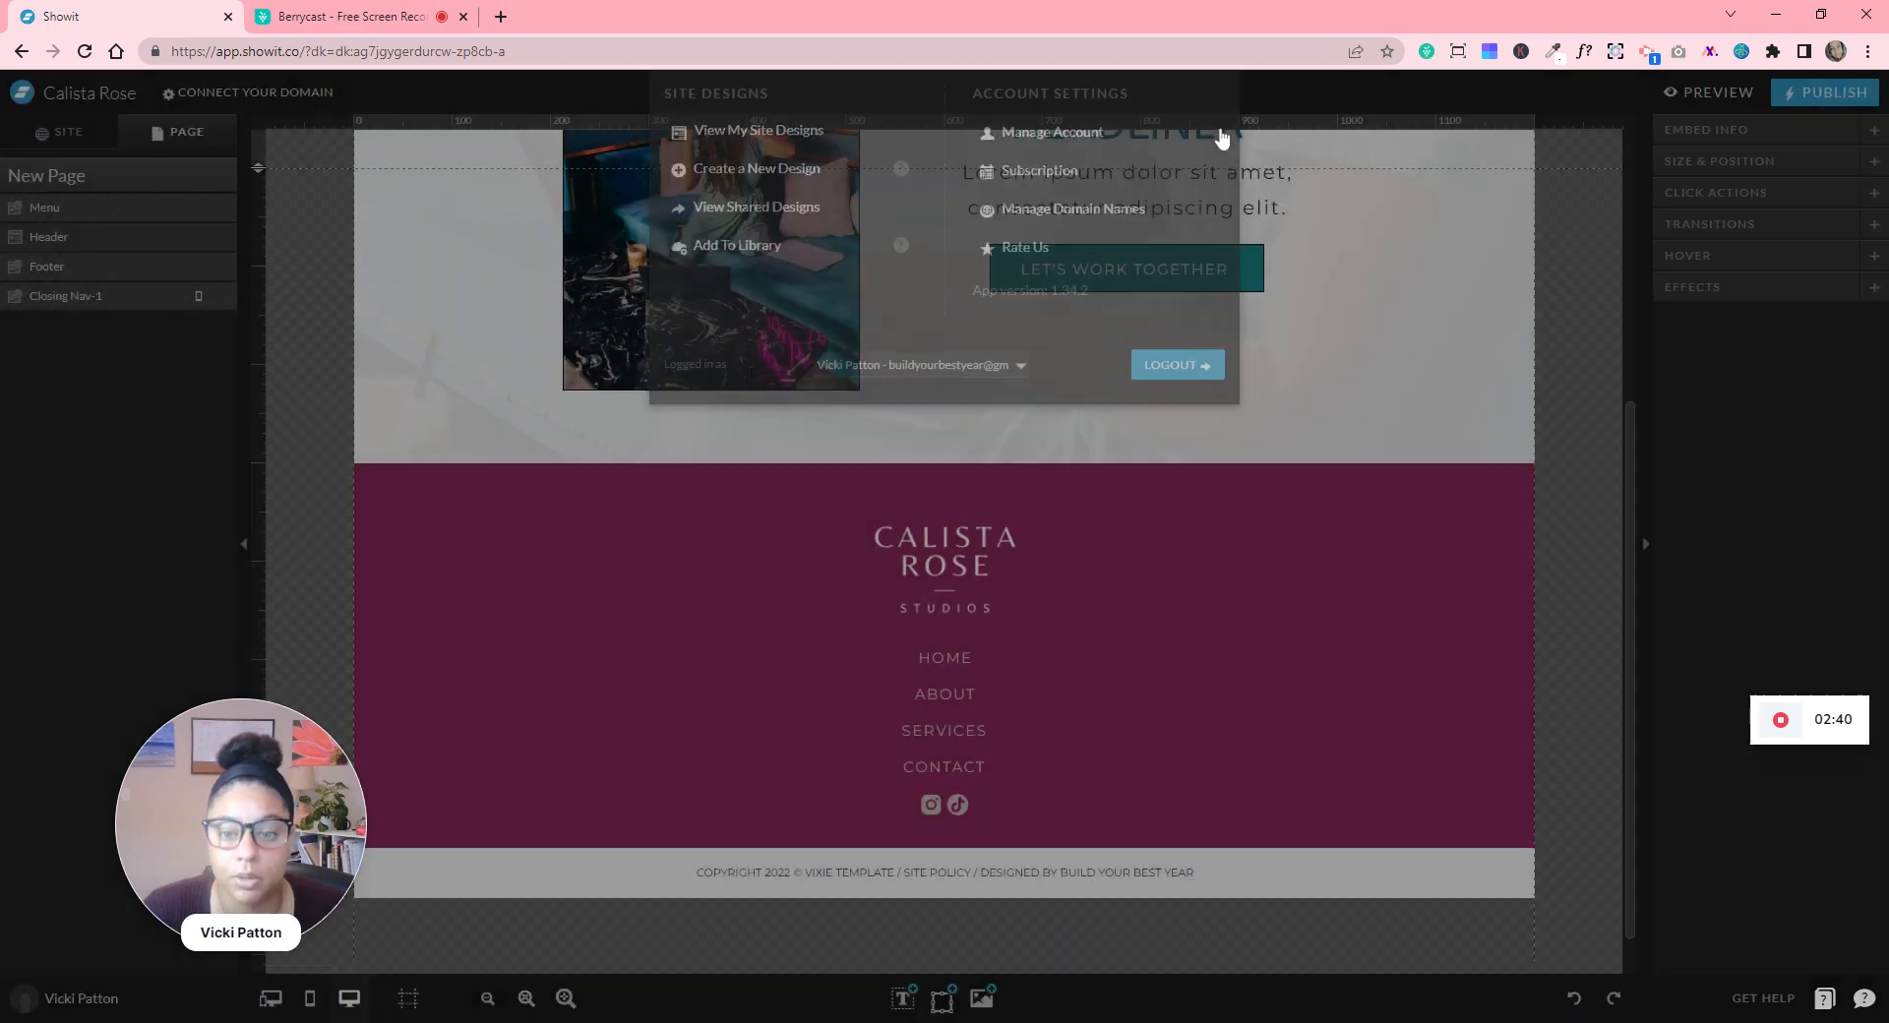
scroll(1185, 653, up, 4)
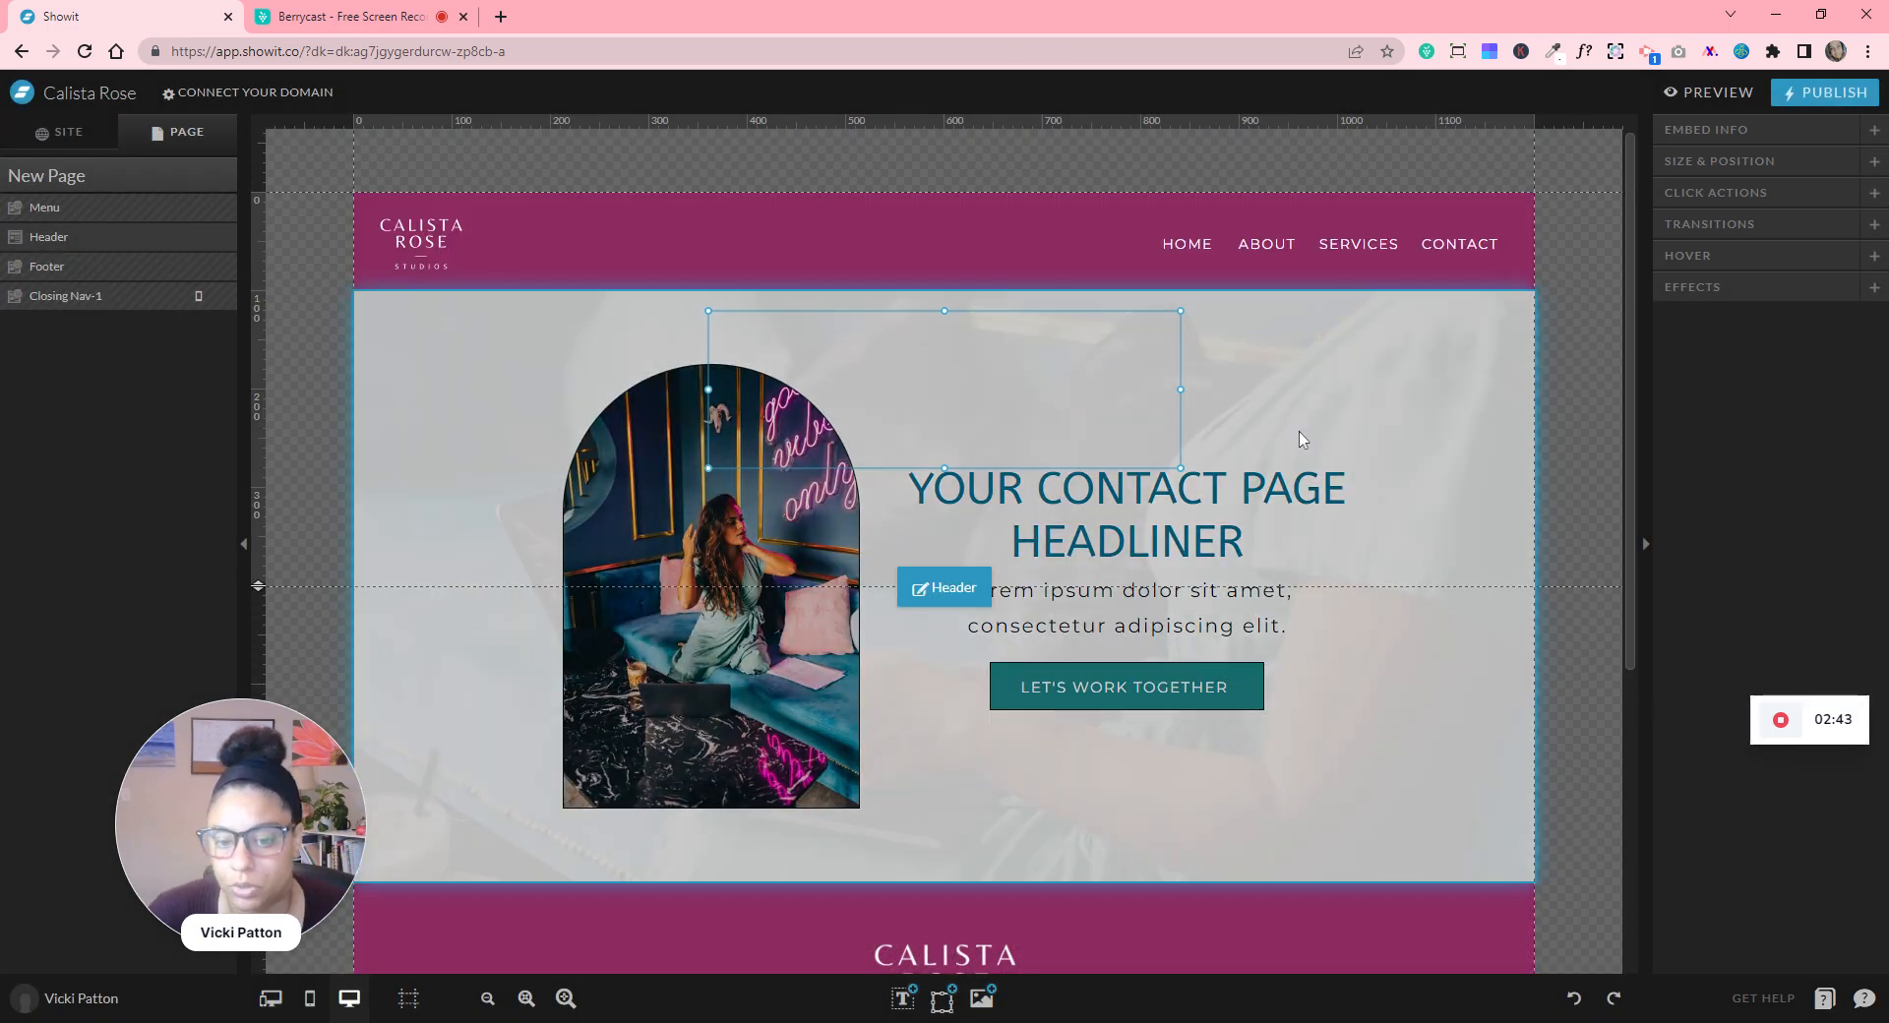
click(1299, 431)
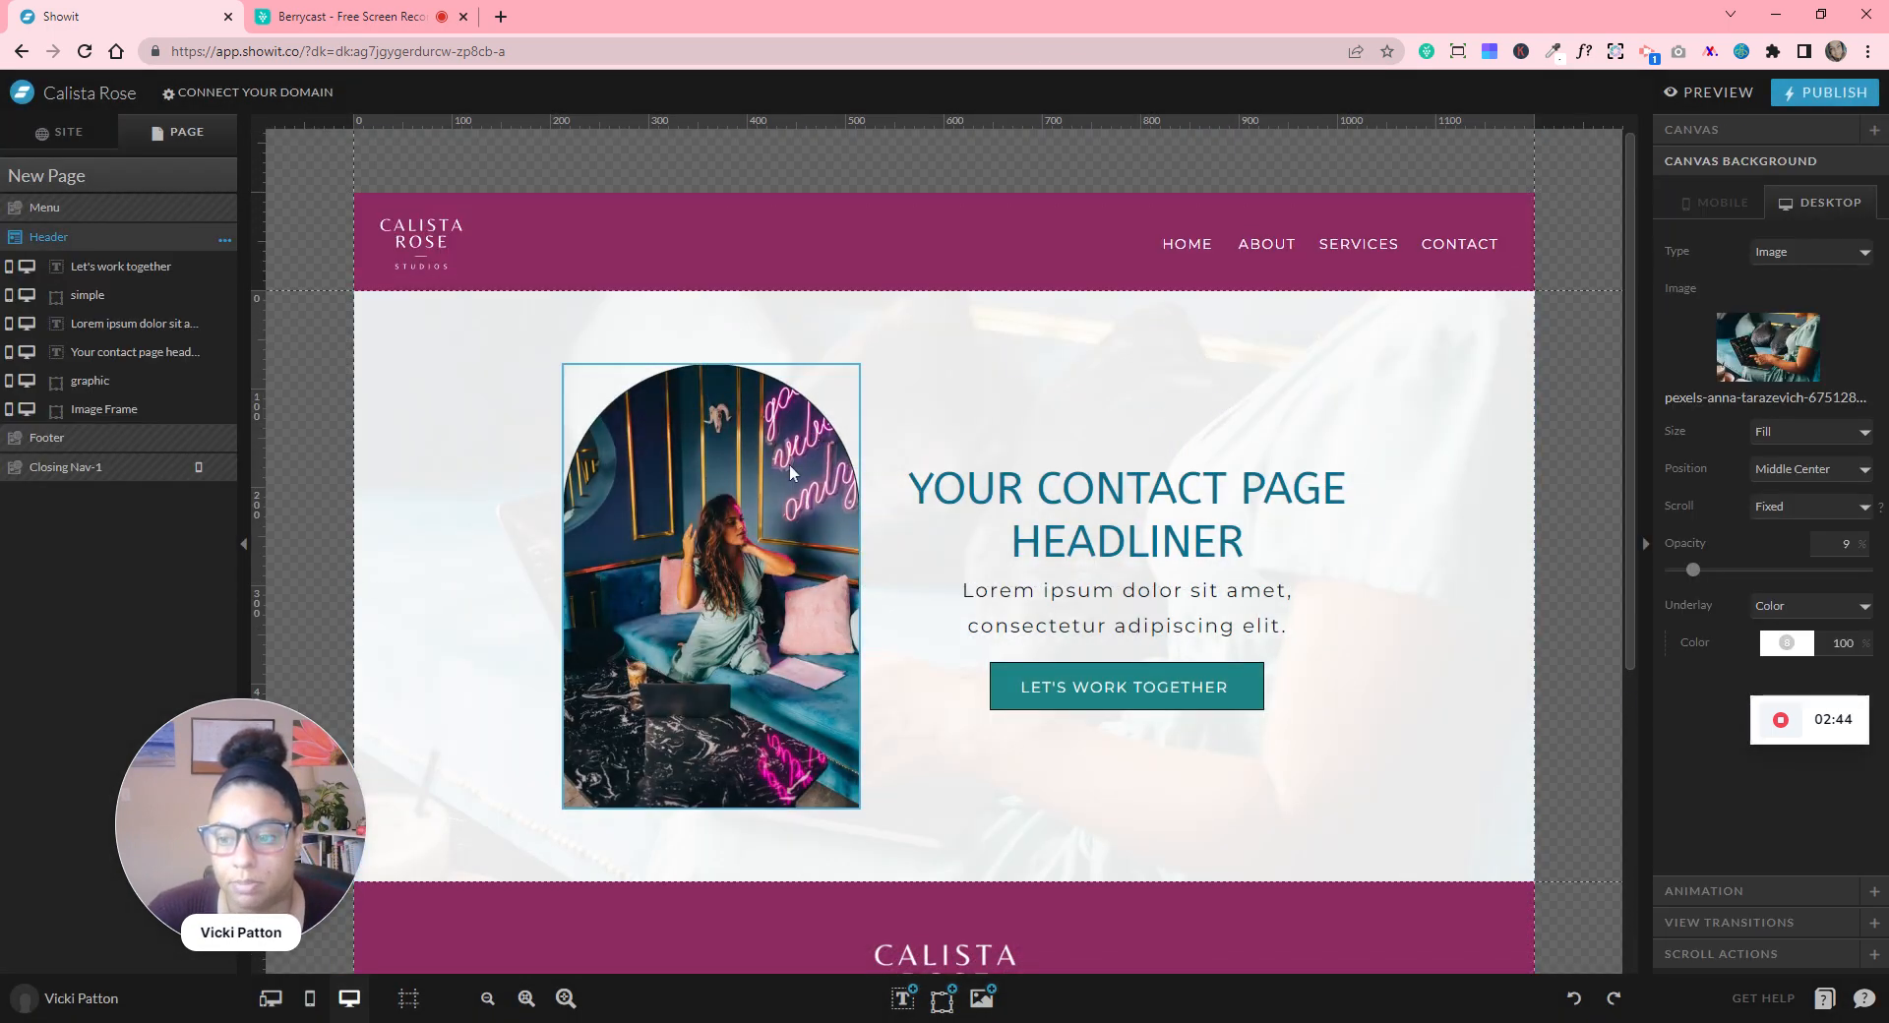
scroll(1090, 783, down, 3)
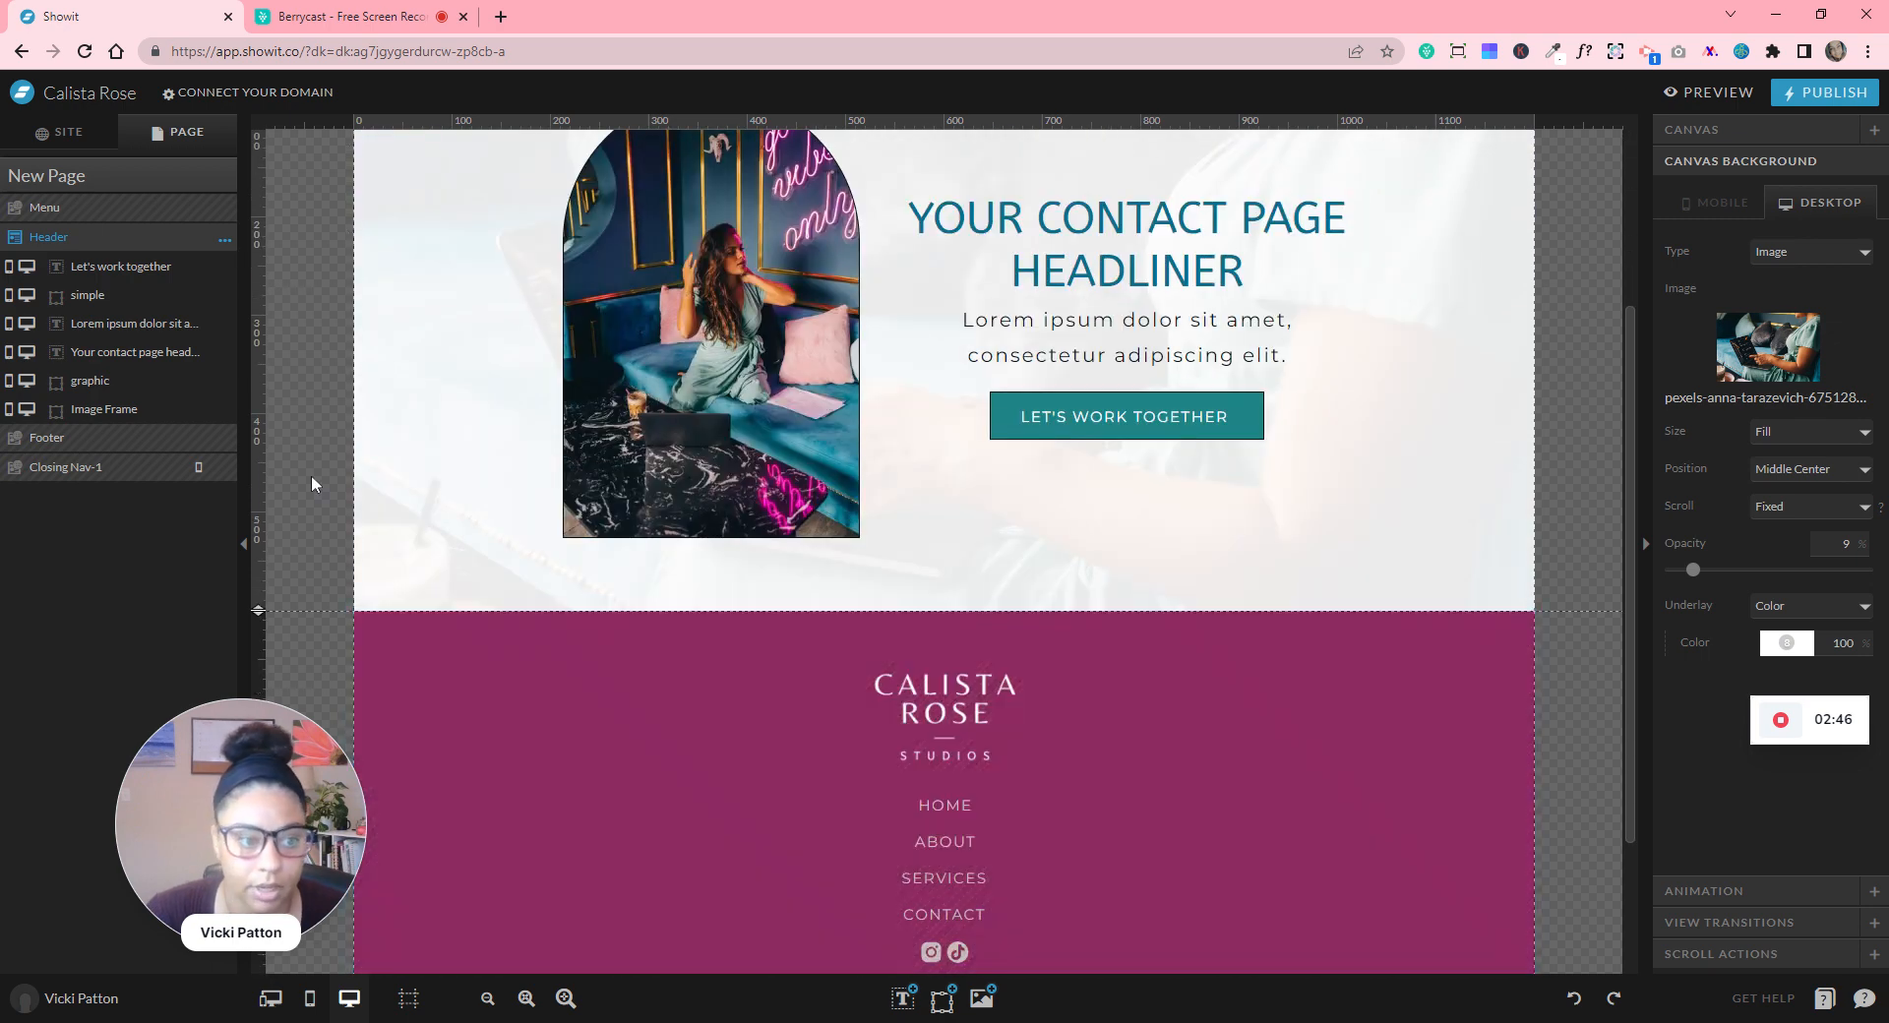
- Start adding a new canvas to New Page and browse the Showit Library's list of template designs
click(227, 179)
click(225, 181)
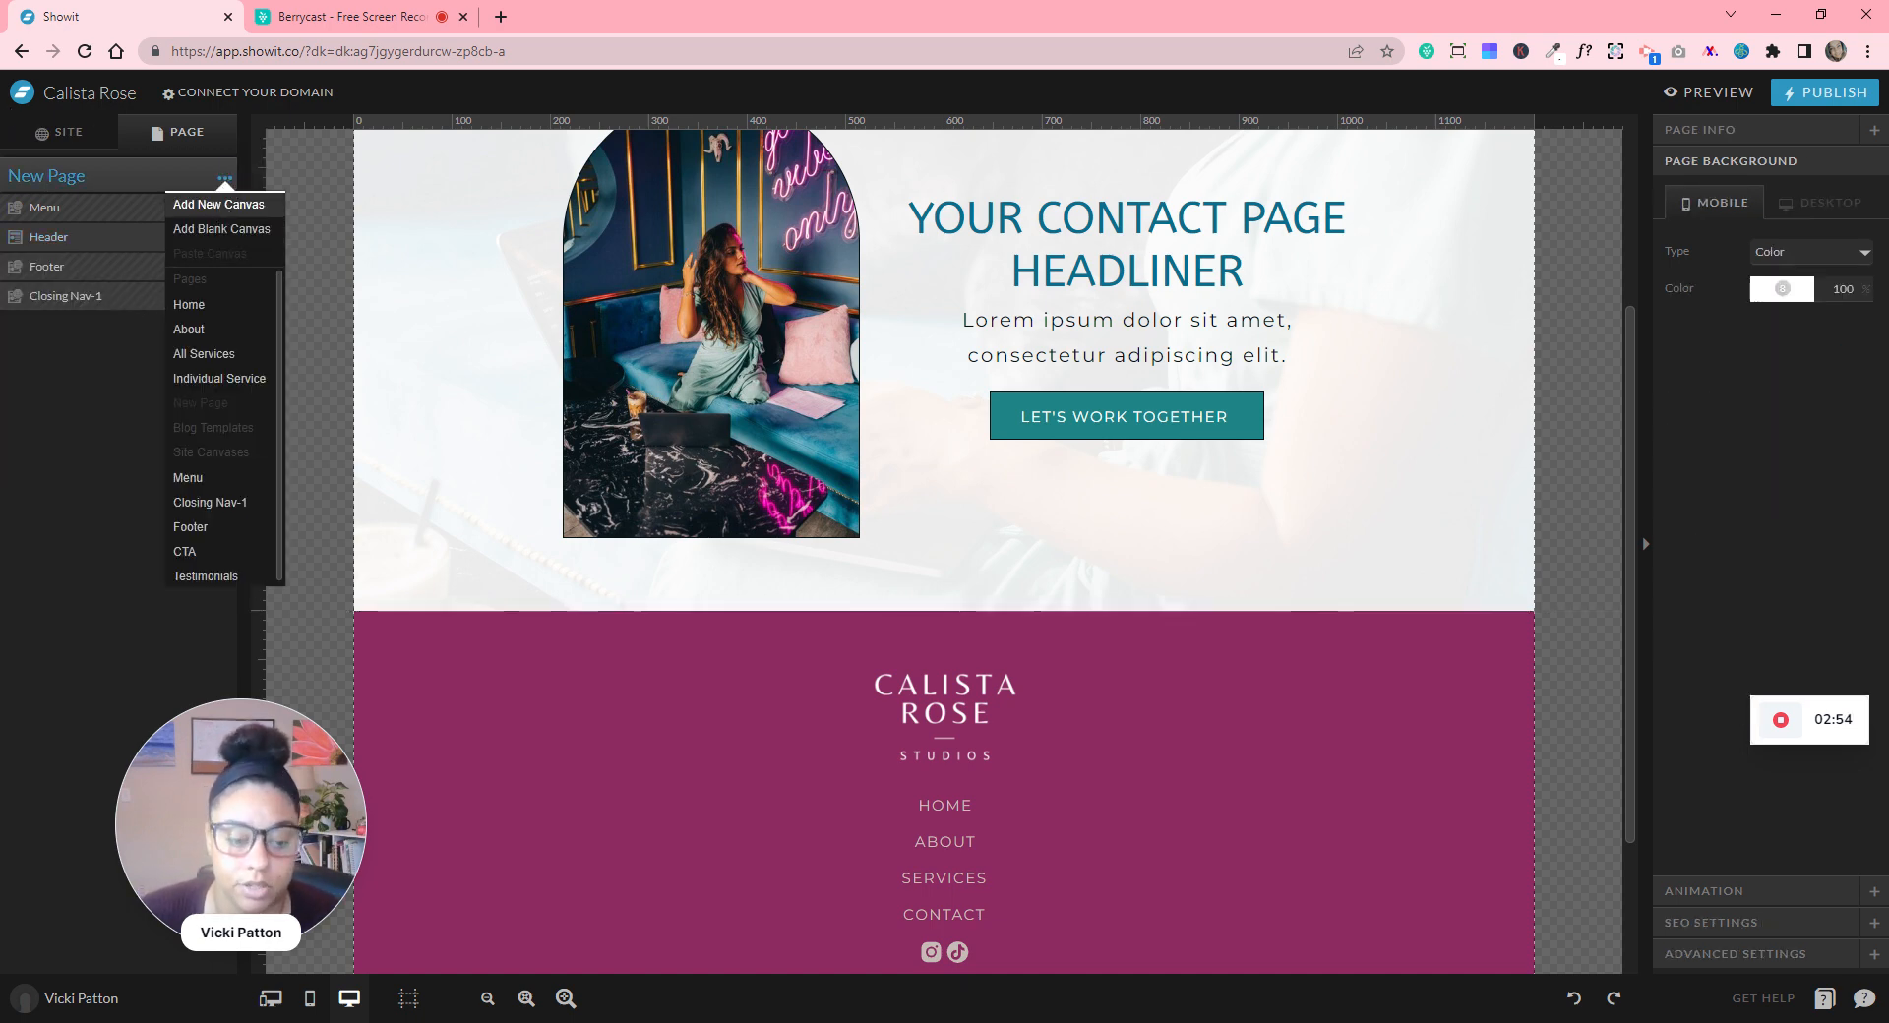
click(234, 207)
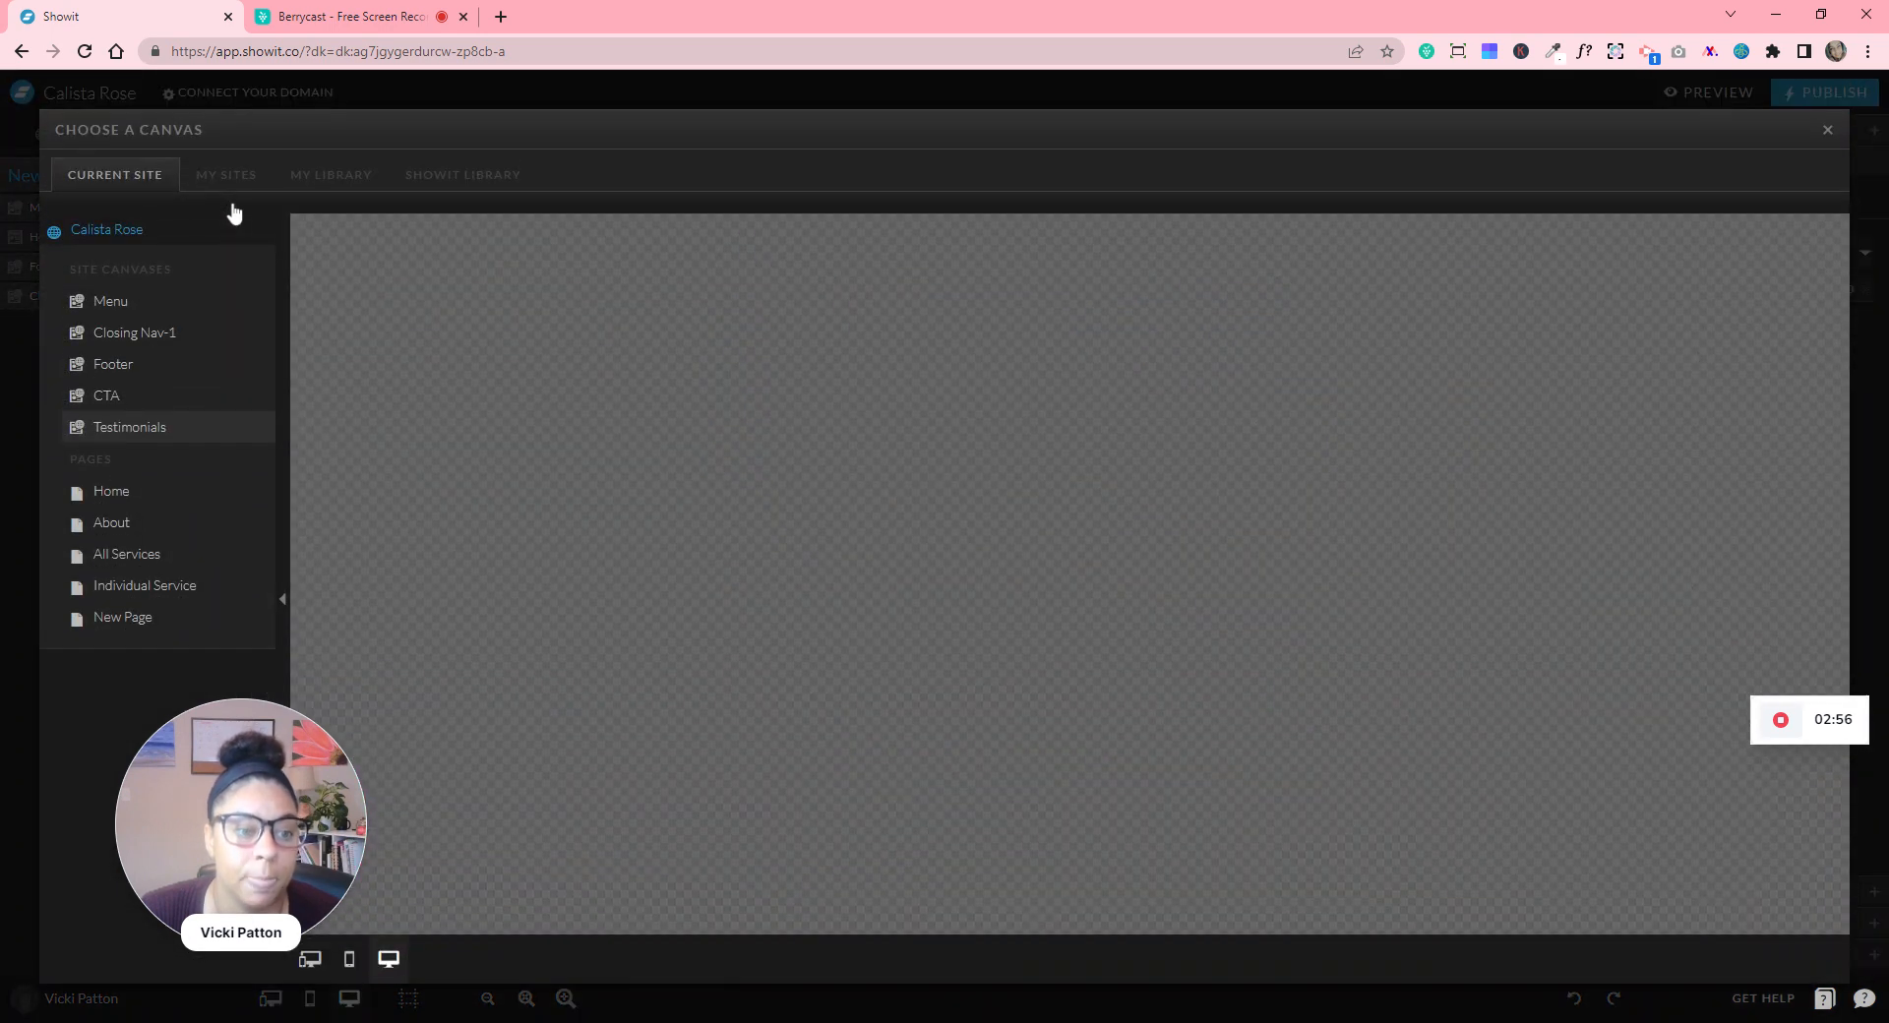
click(486, 177)
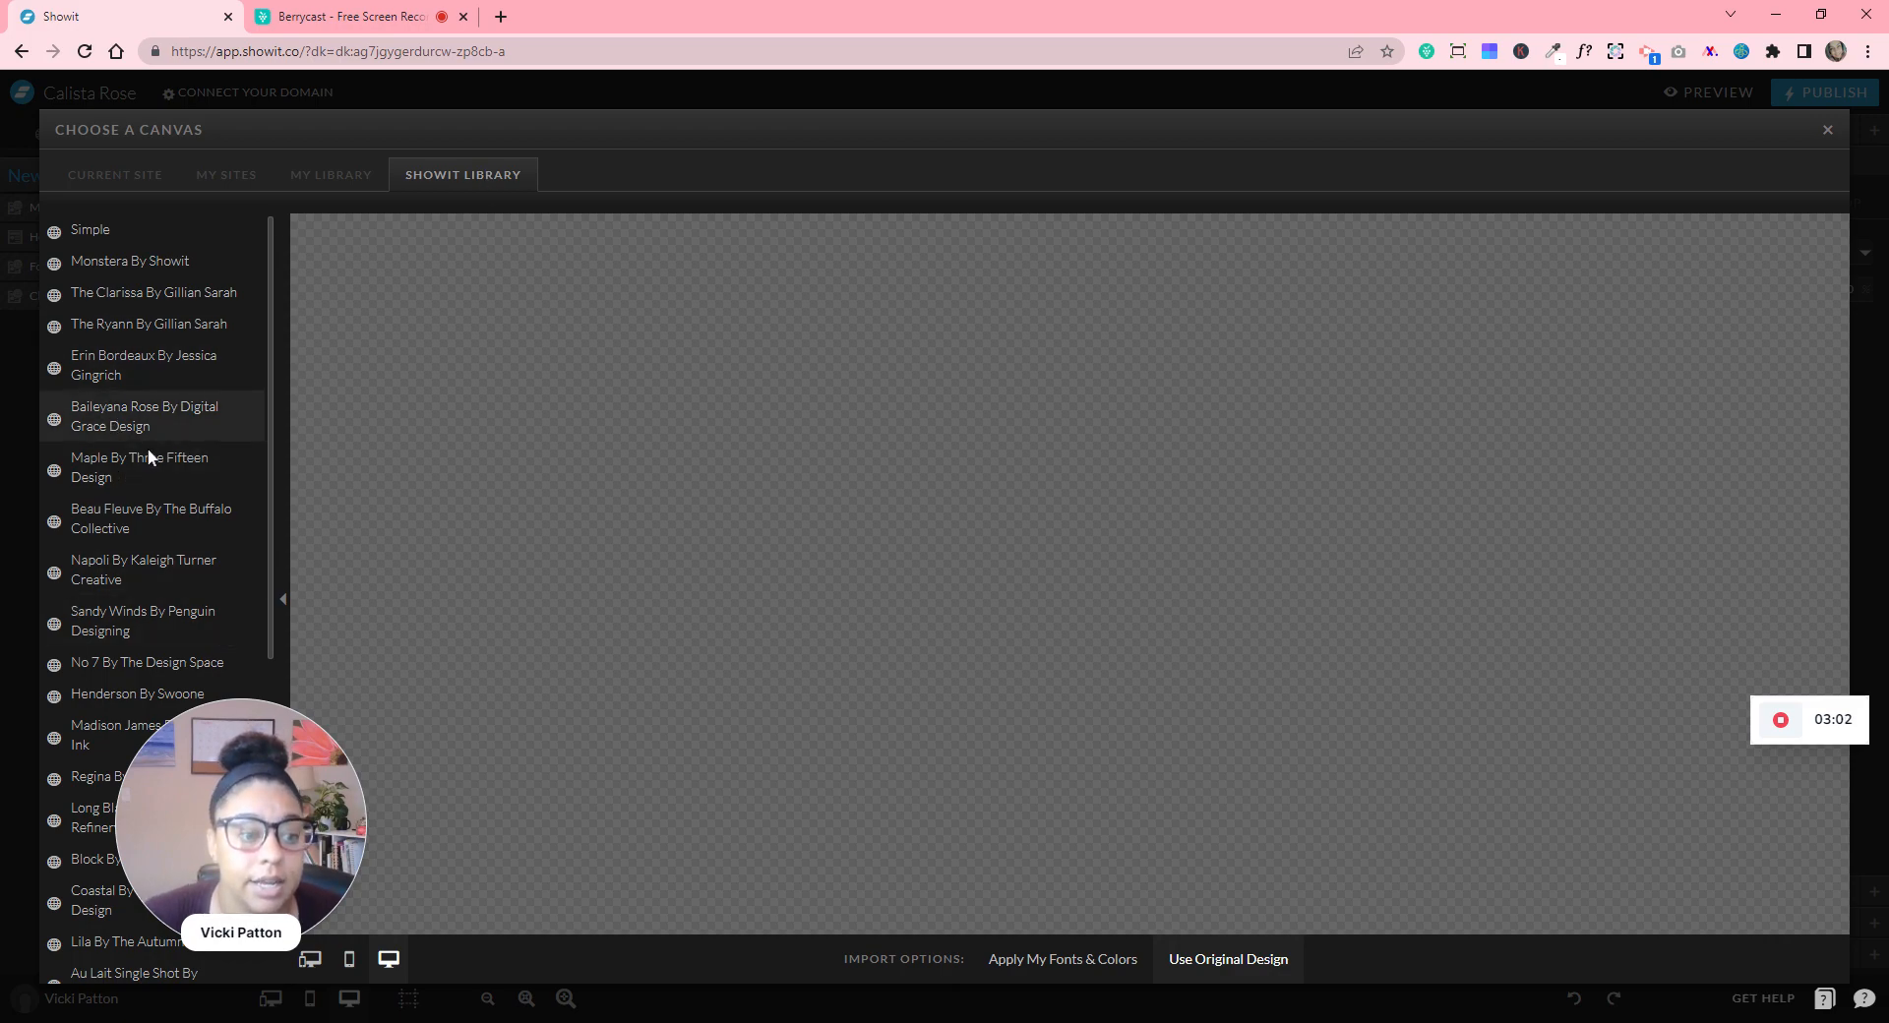
scroll(148, 452, down, 5)
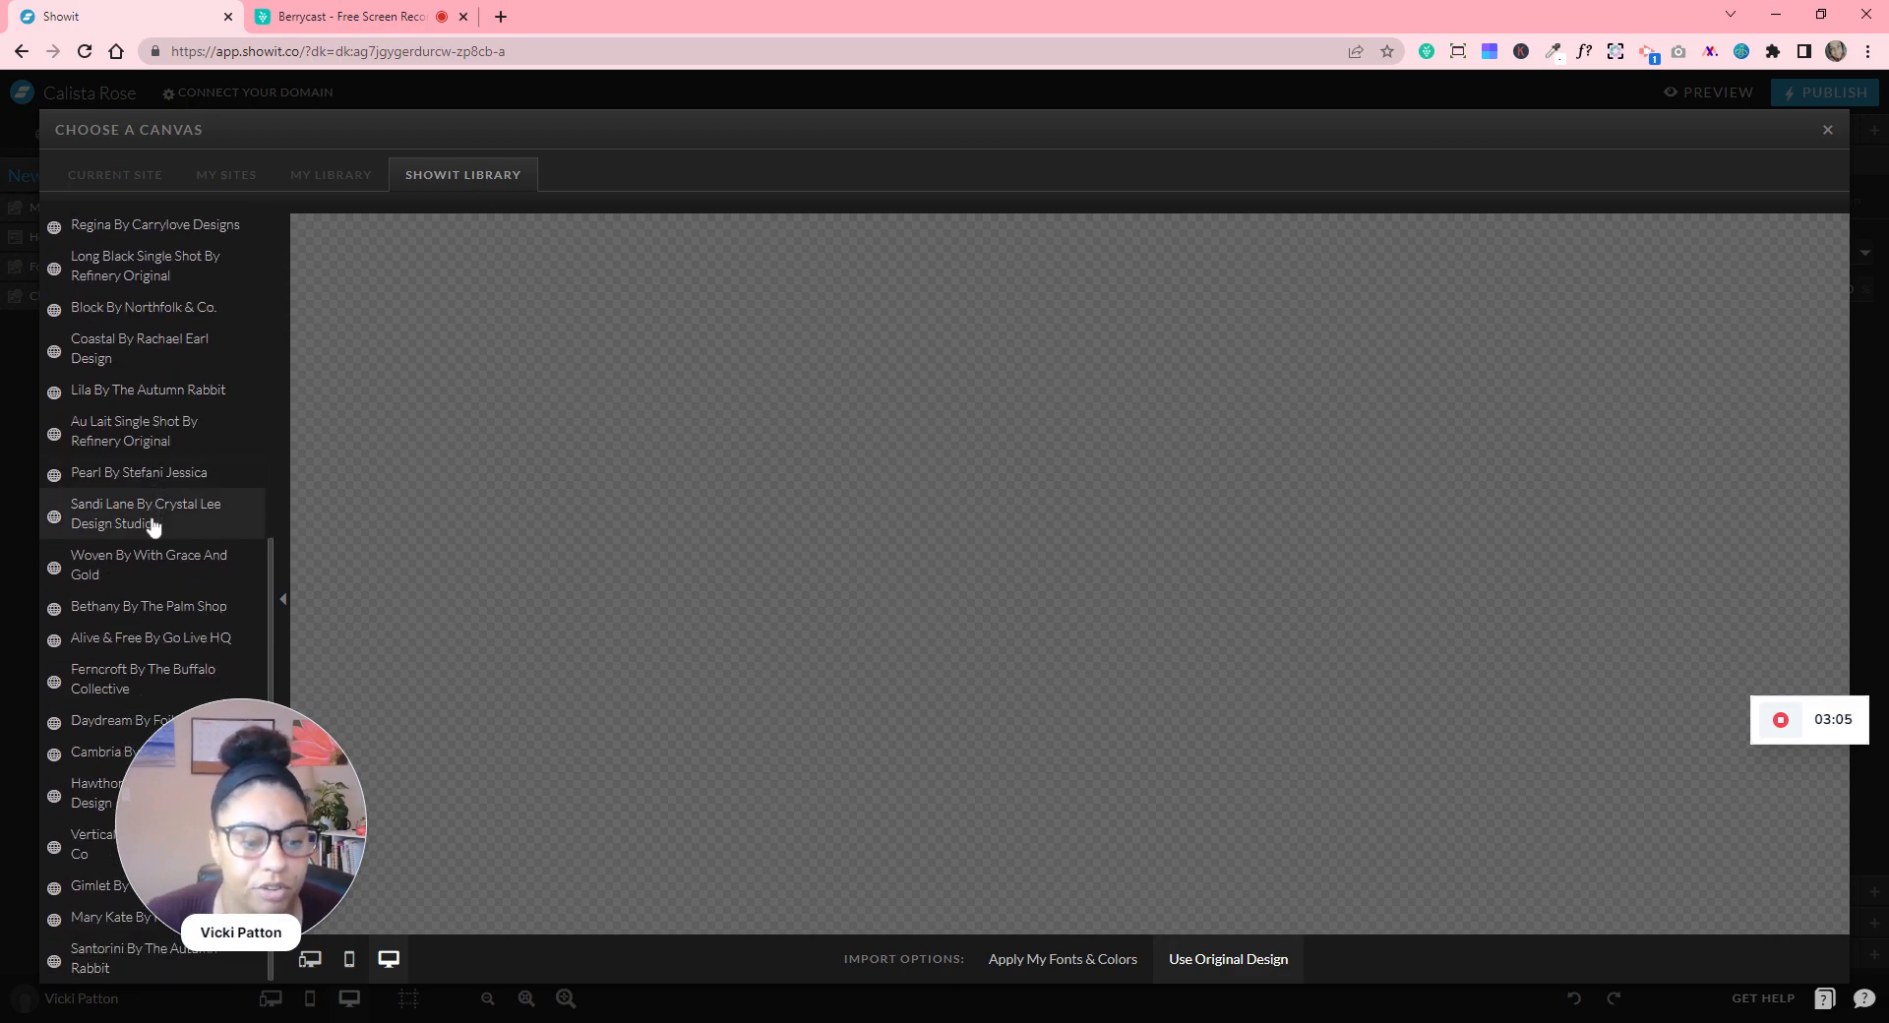
scroll(153, 536, up, 4)
scroll(157, 541, up, 1)
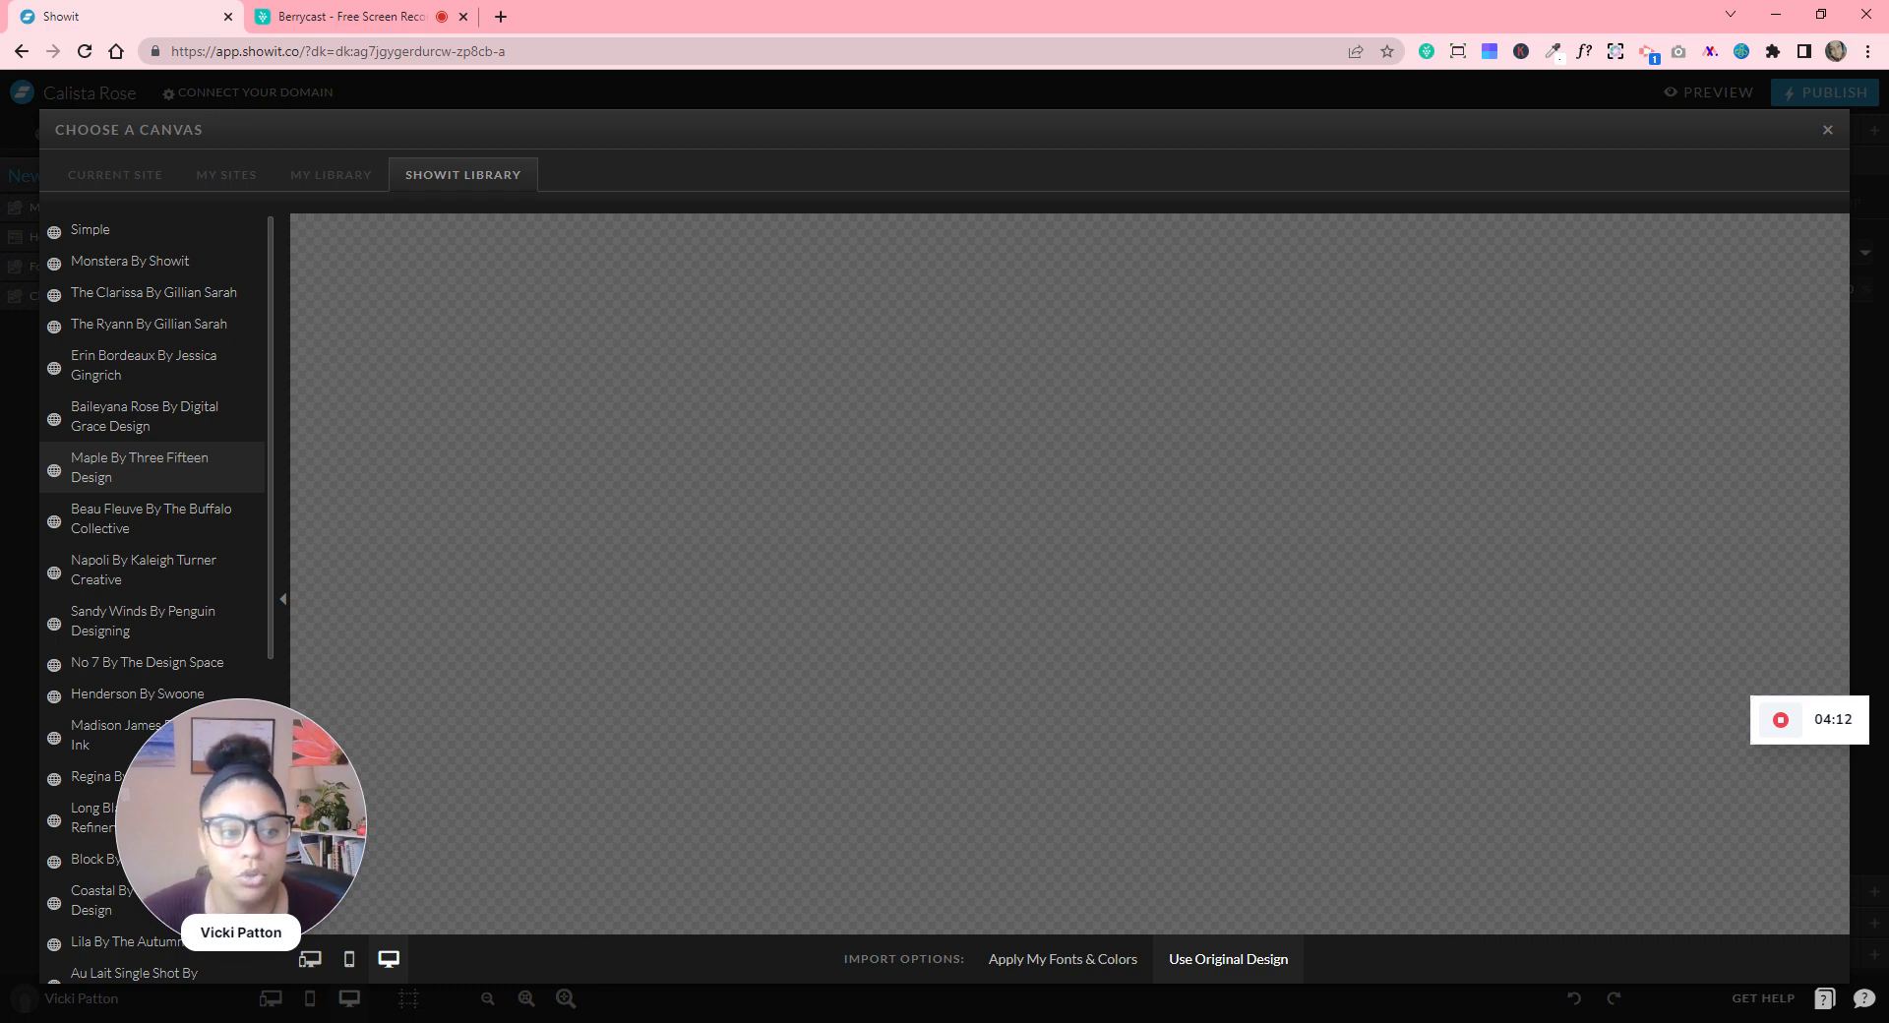
- Preview the Home page of The Clarissa template and set the import option to Apply My Fonts & Colors
click(148, 294)
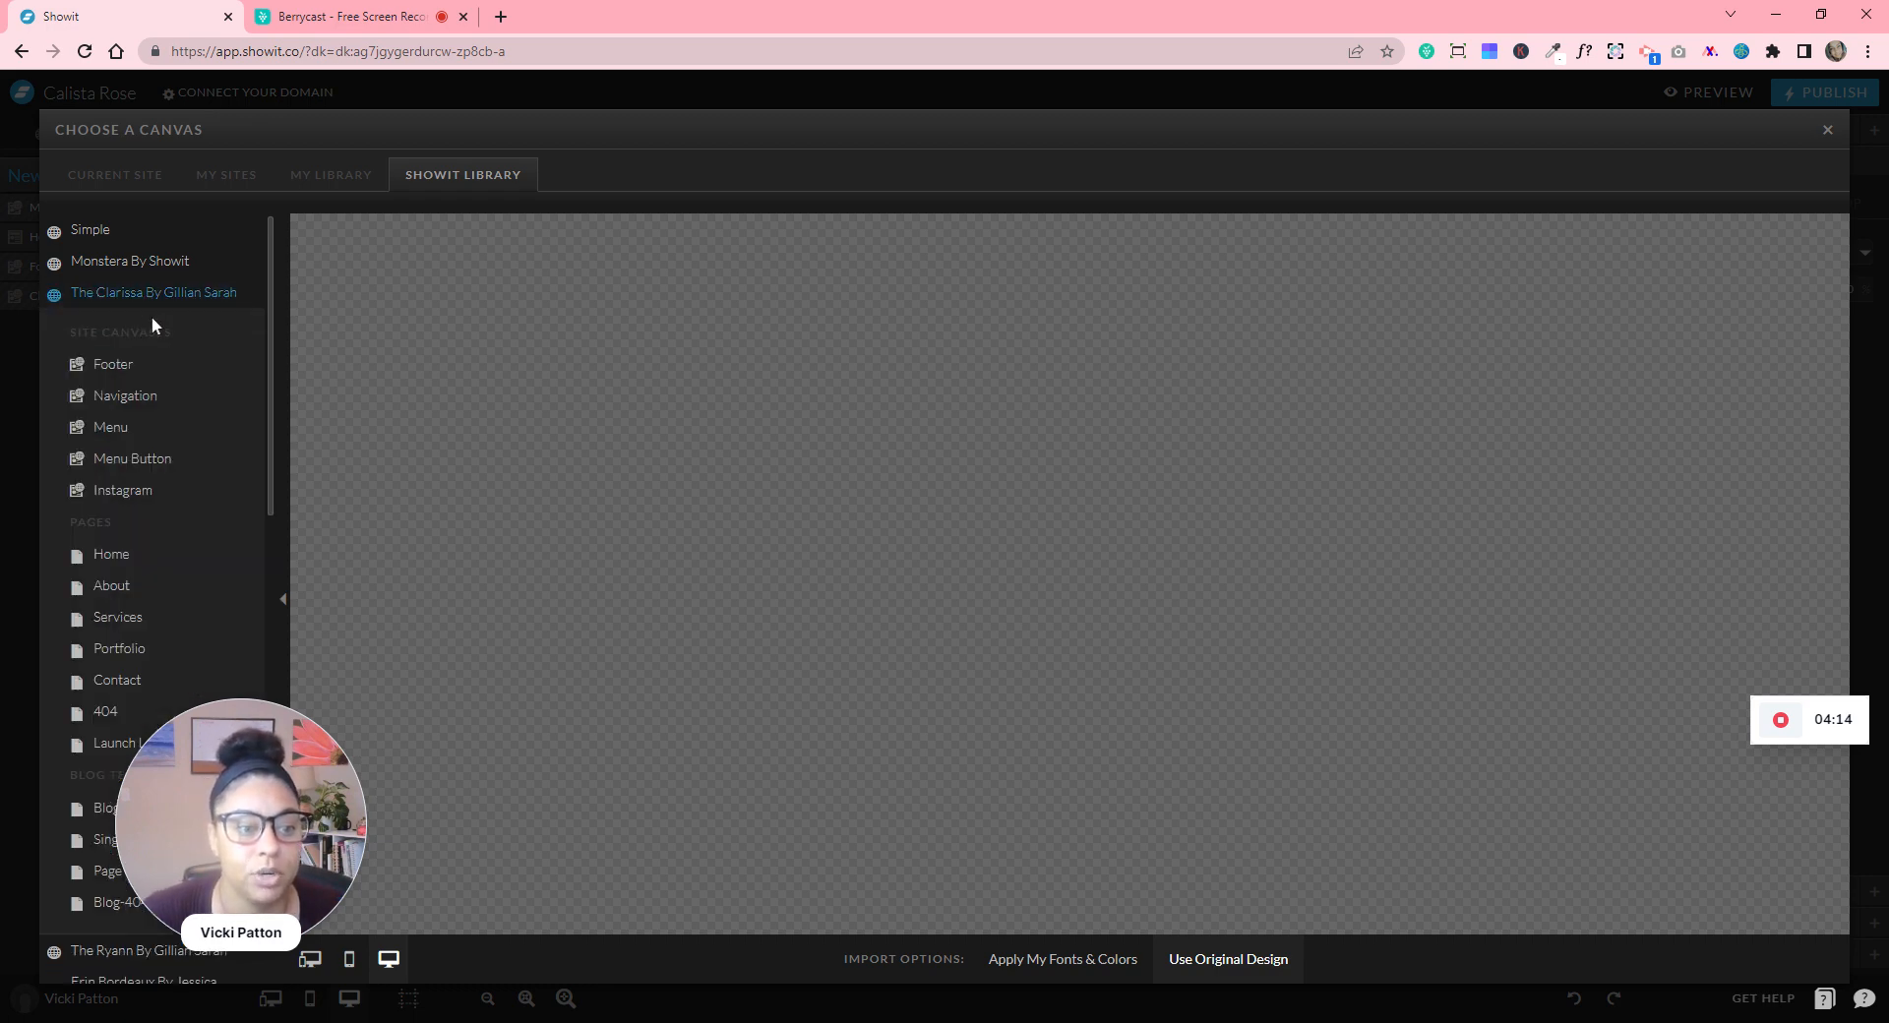
click(120, 552)
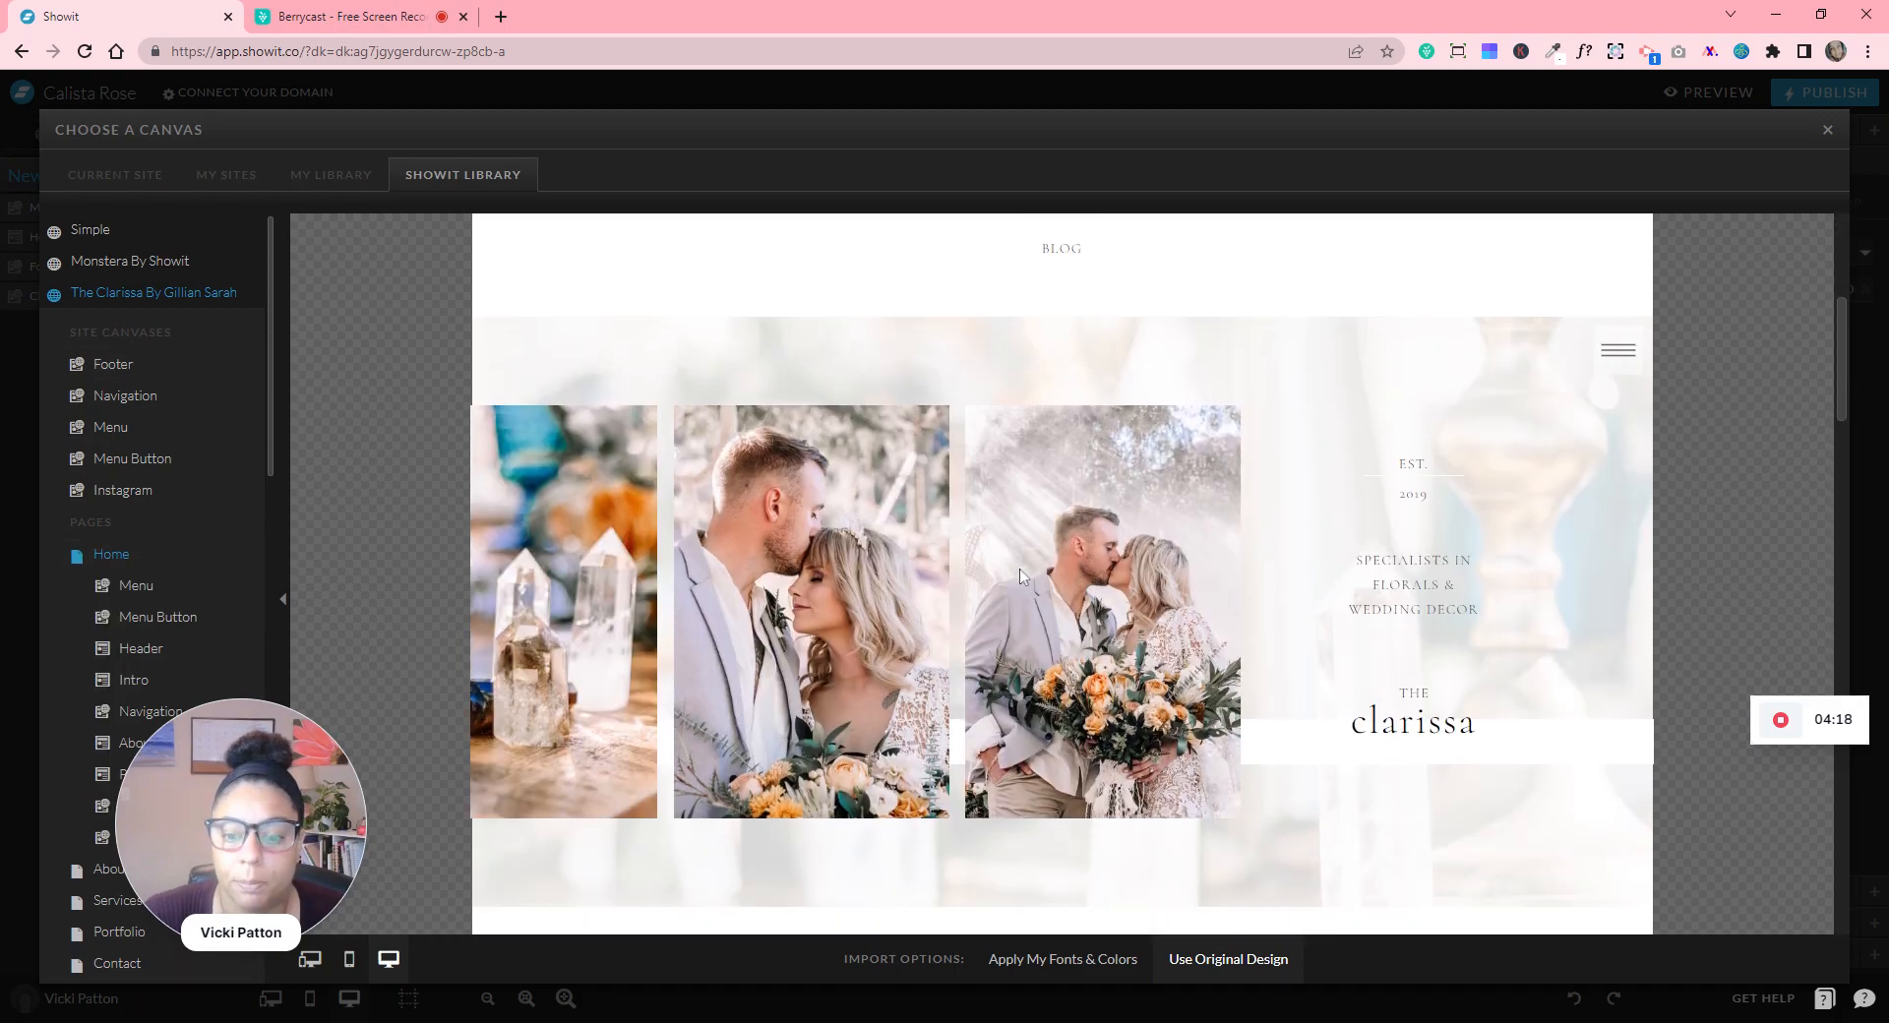
scroll(1020, 575, up, 1)
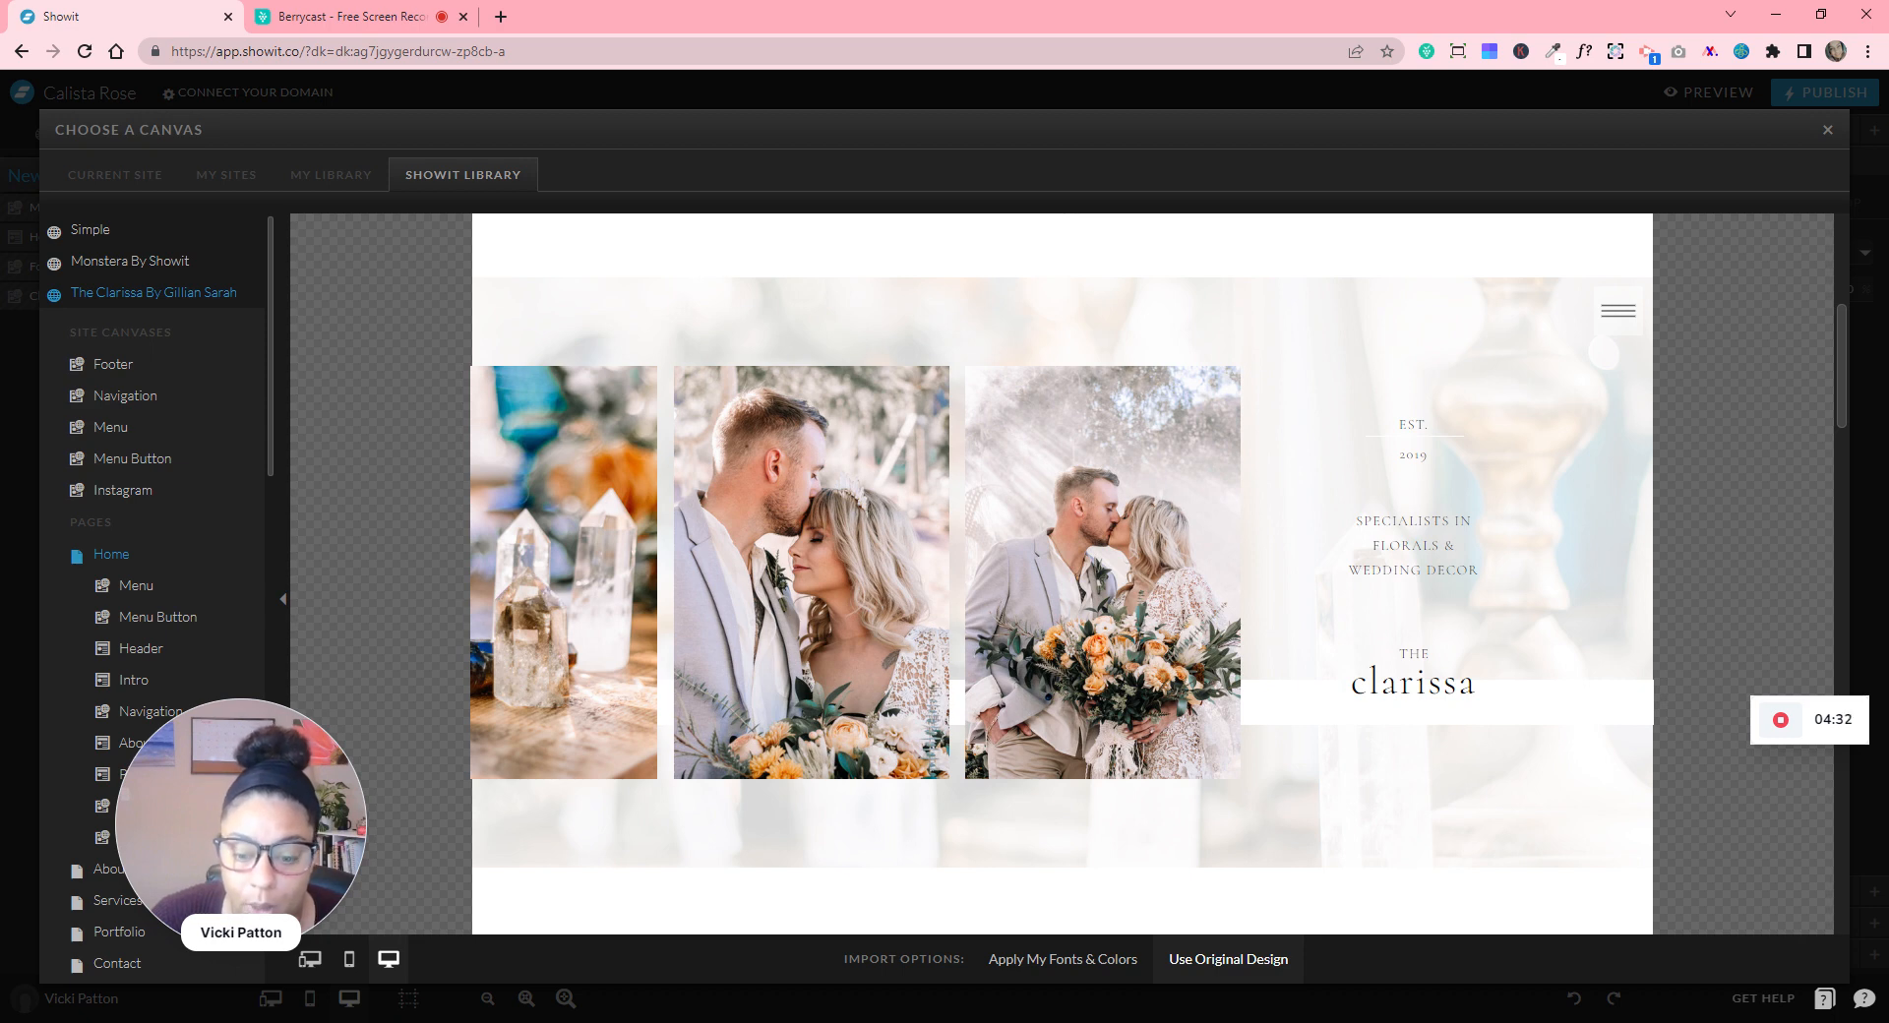
click(1140, 967)
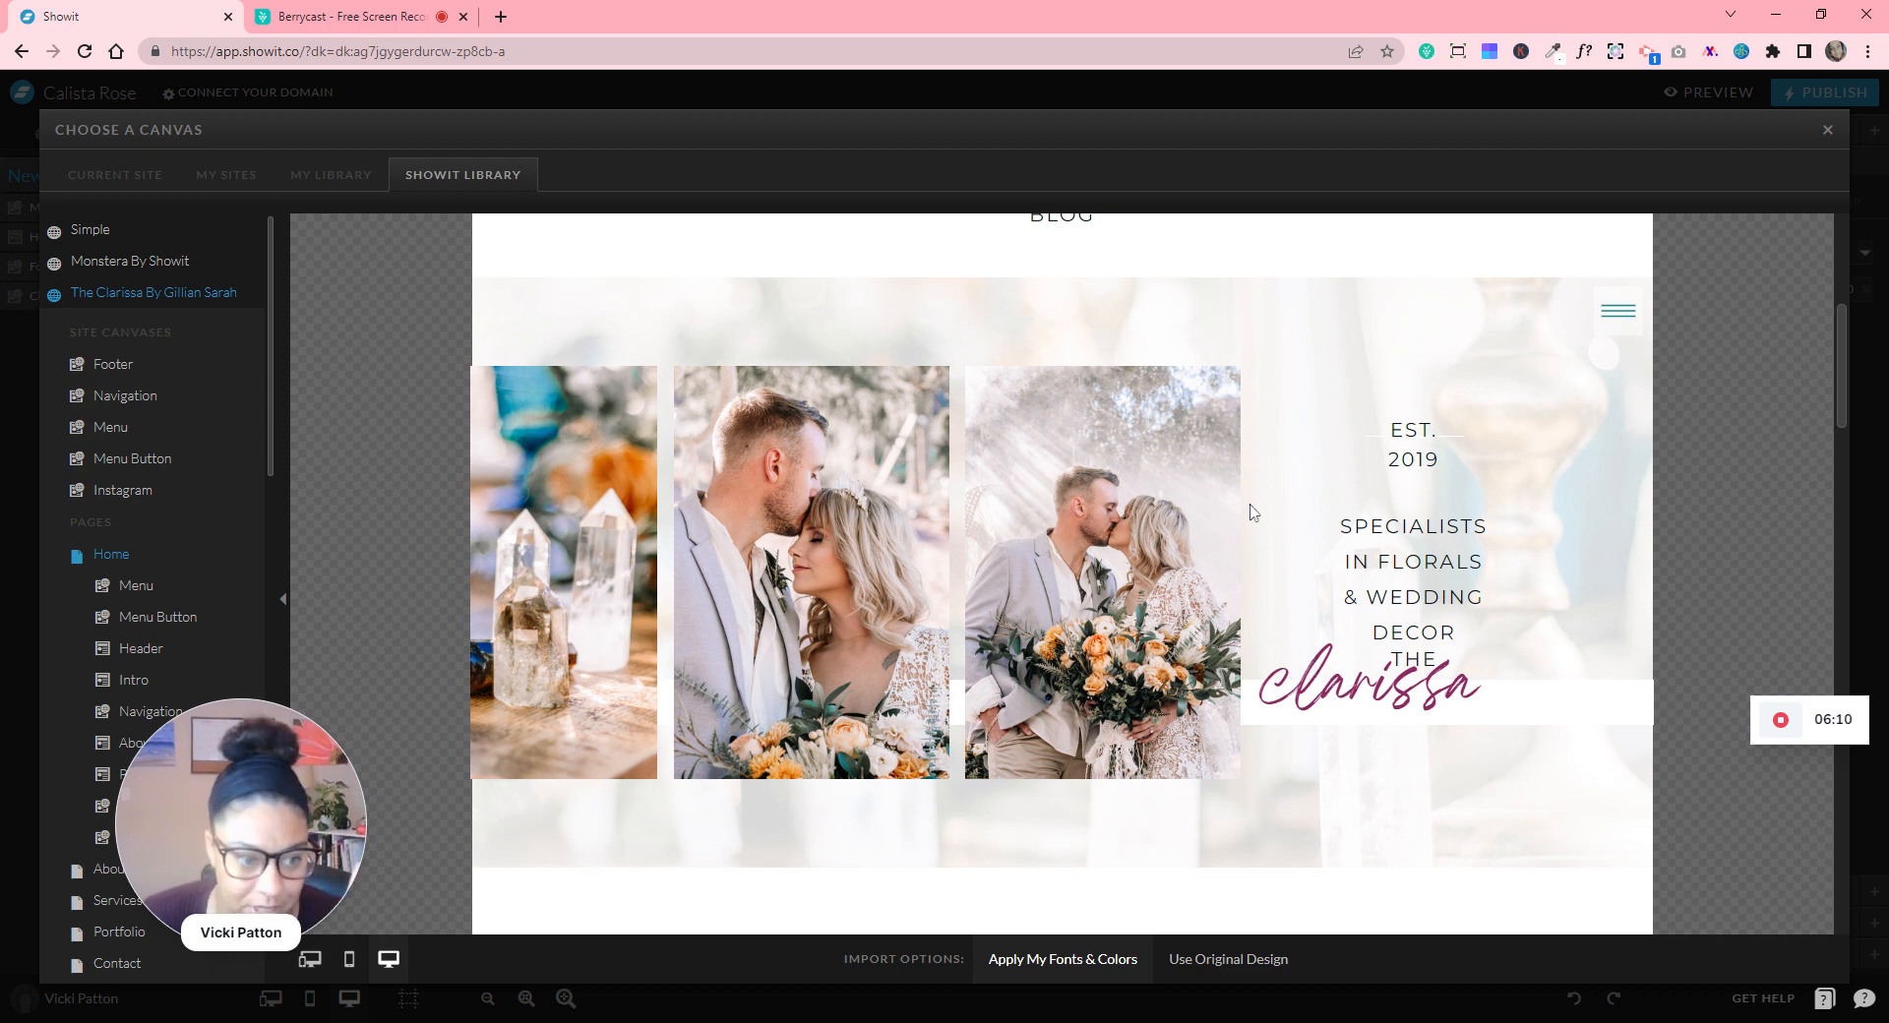
- Preview the Contact page of the Monstera By Showit template
click(136, 264)
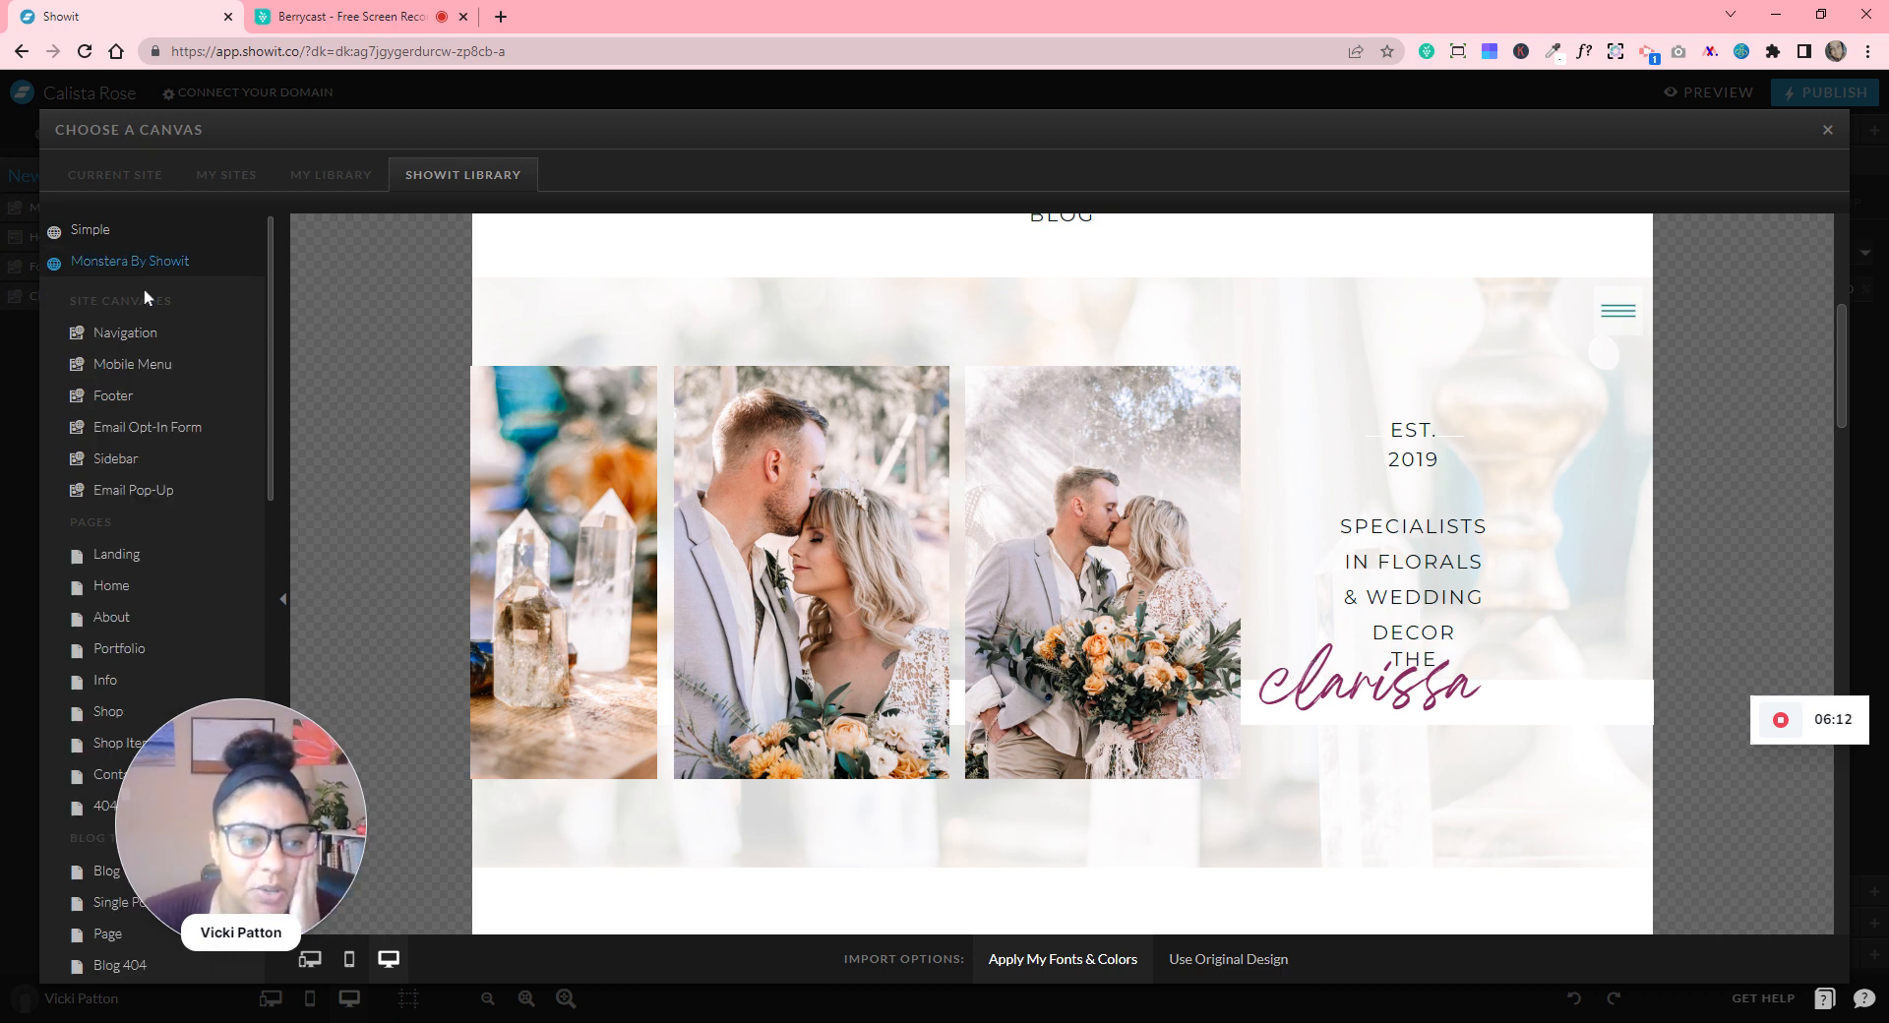
scroll(246, 513, down, 2)
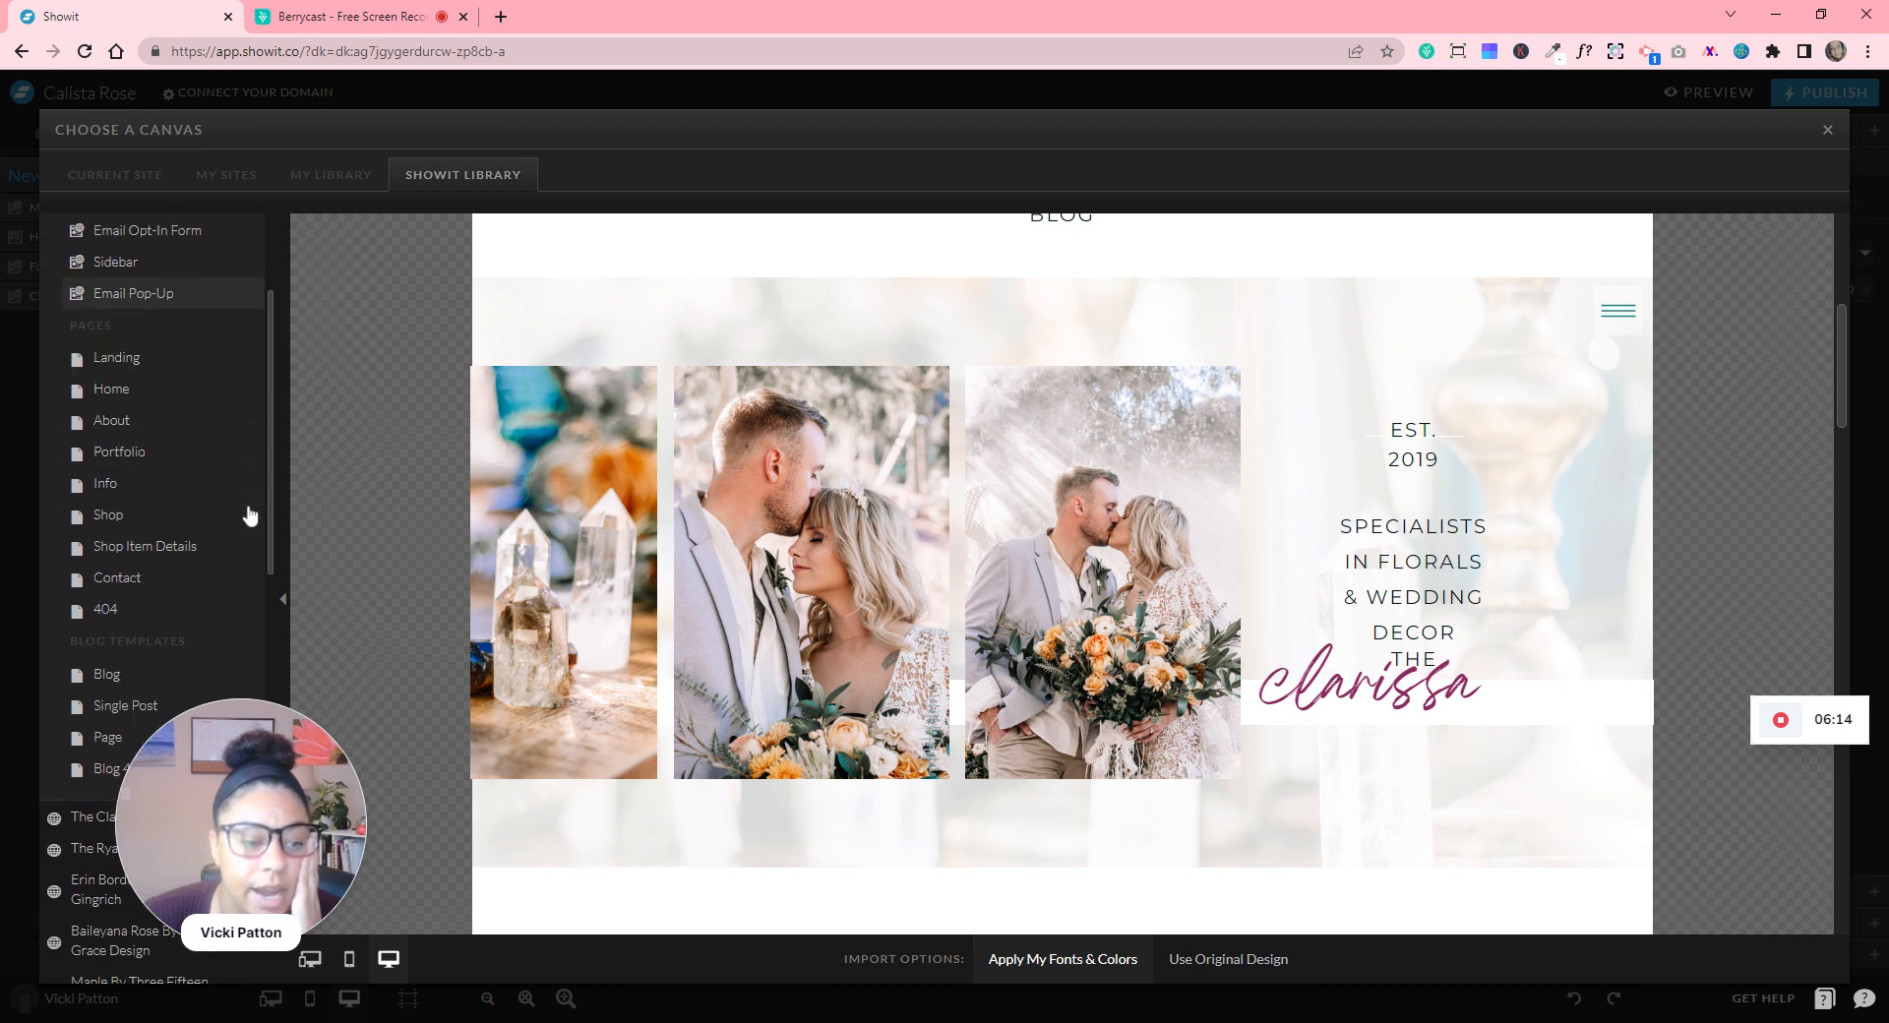
click(197, 581)
- Examine the Monstera Contact page preview from its navigation and contact form fields through to the footer
scroll(819, 508, up, 5)
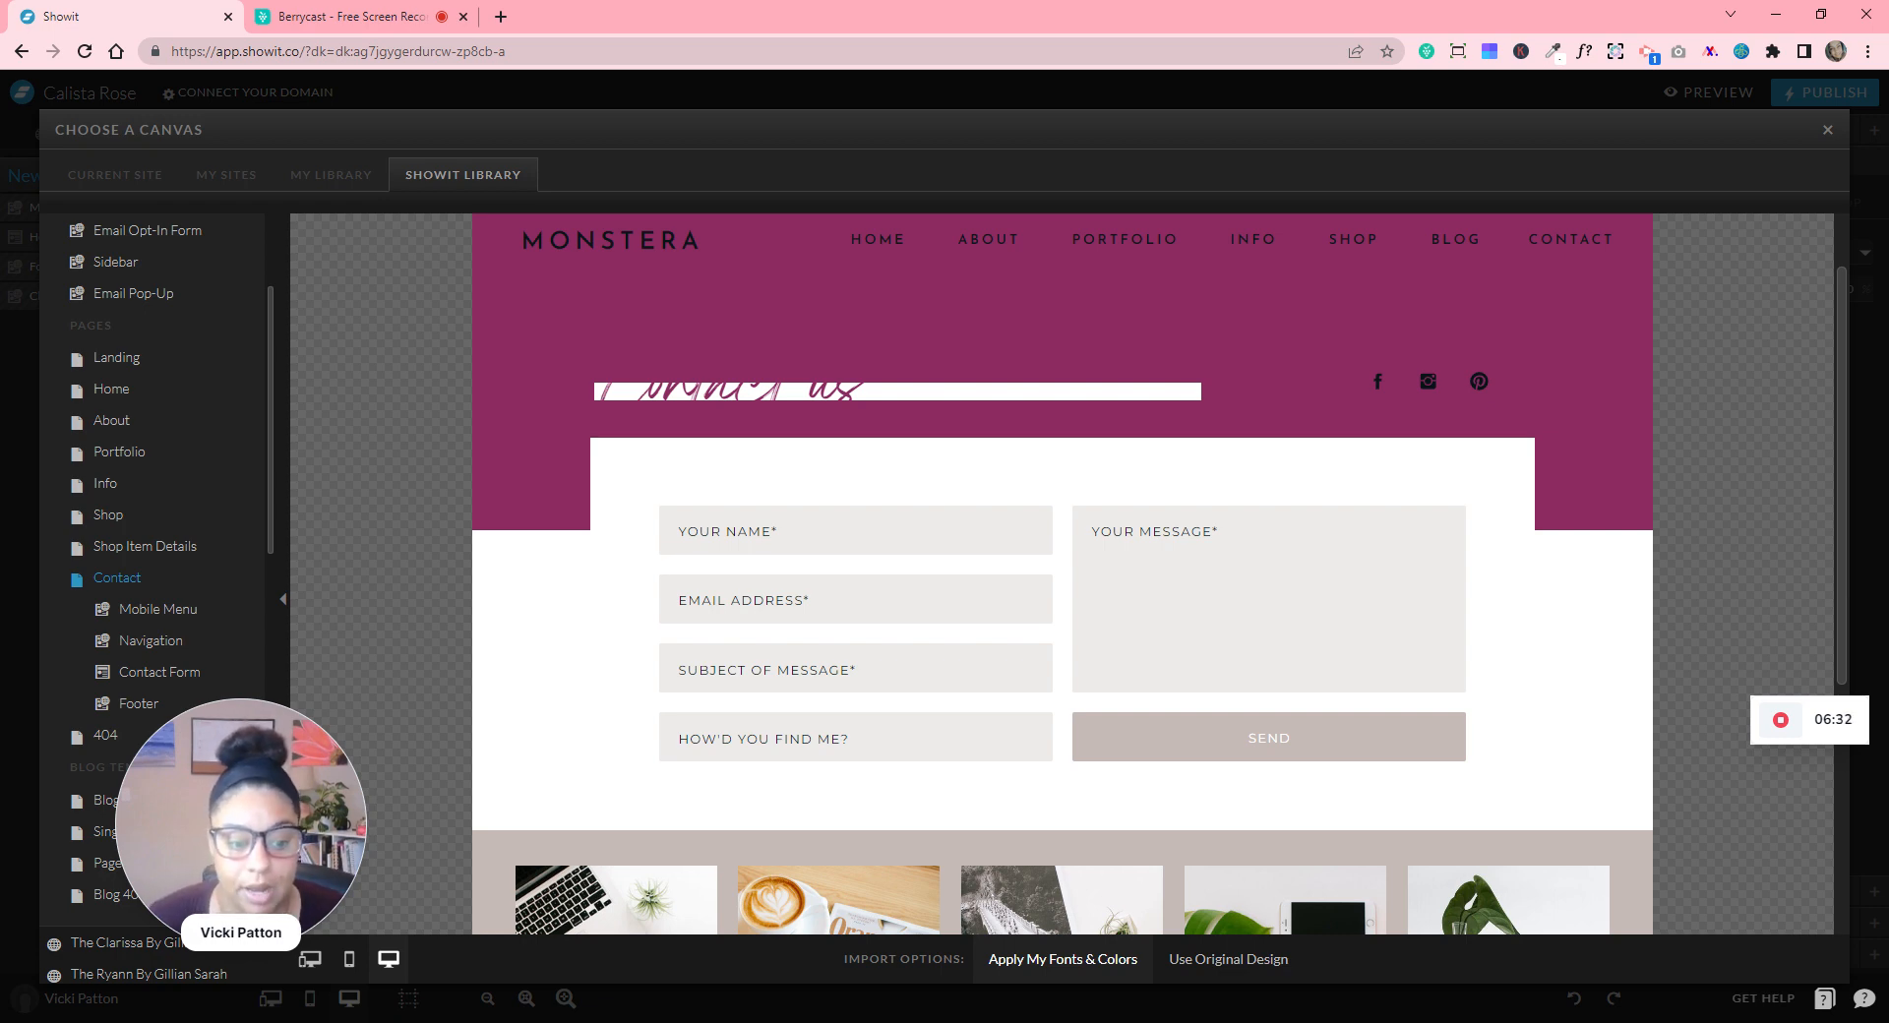
scroll(1029, 502, down, 1)
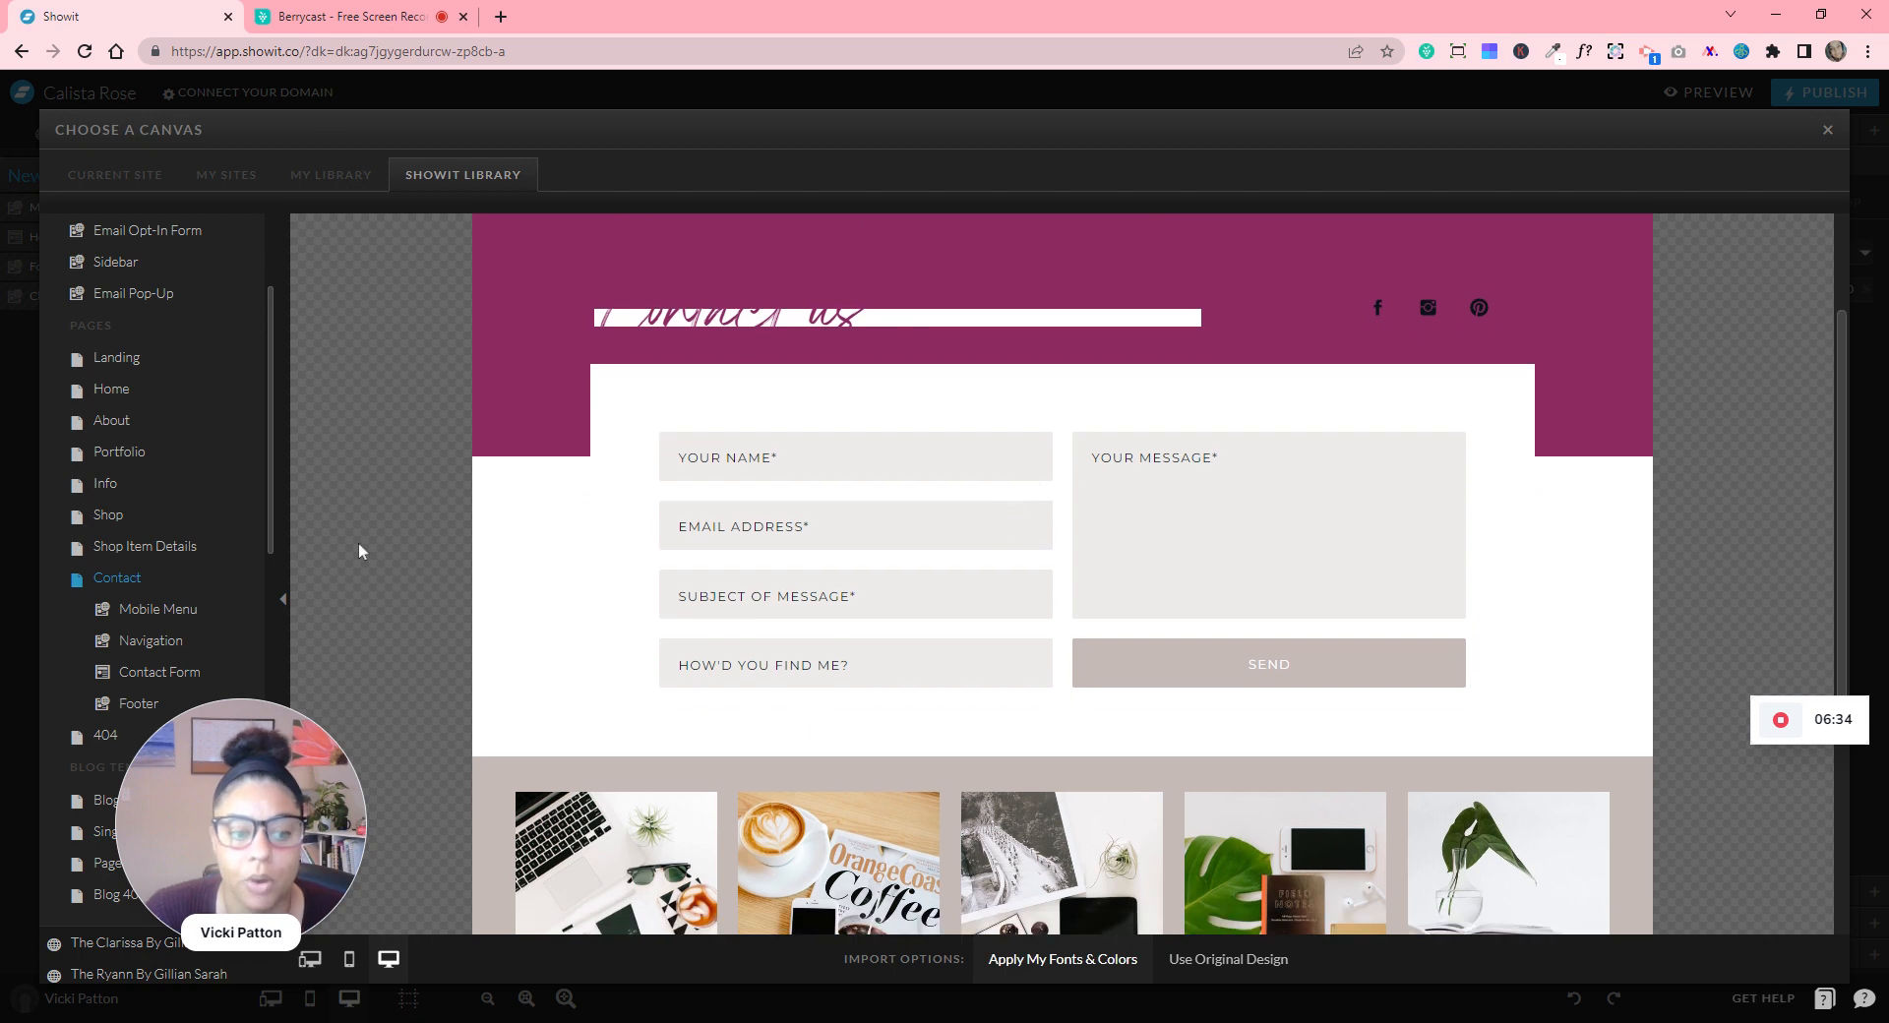
scroll(190, 511, down, 1)
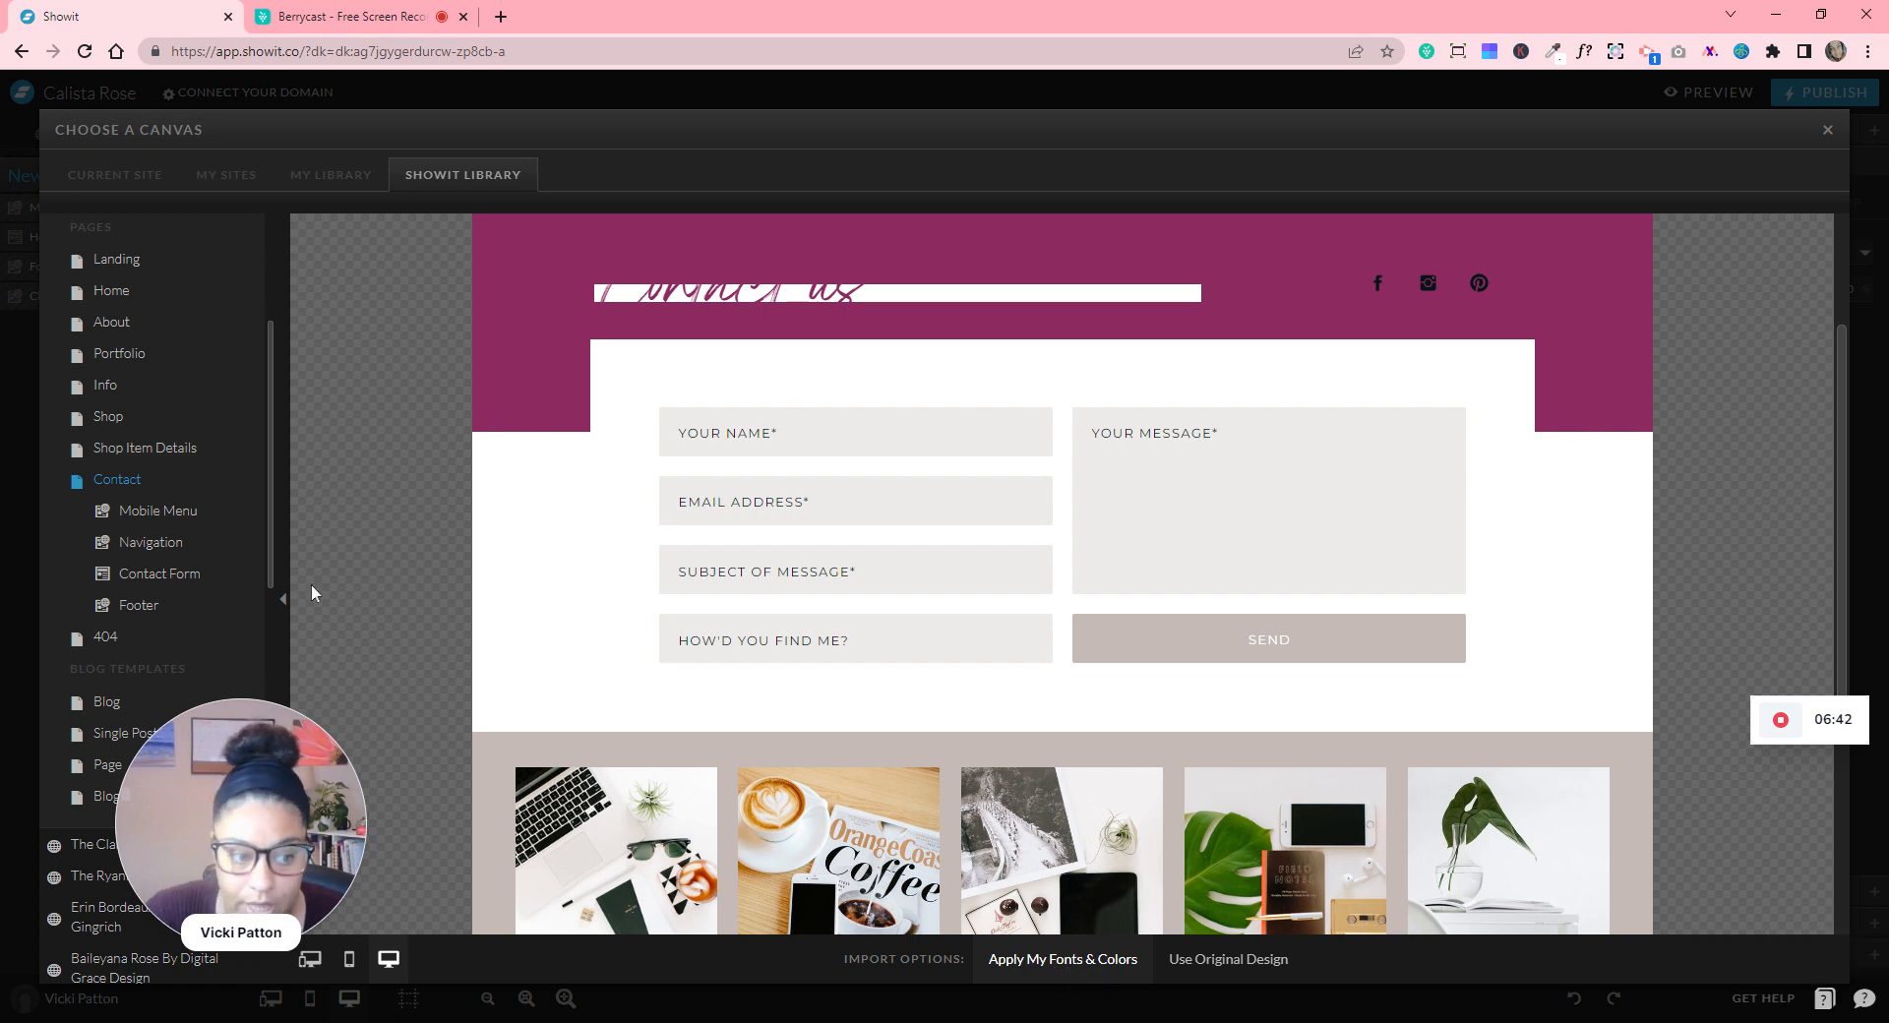
scroll(950, 351, up, 1)
scroll(1049, 585, down, 3)
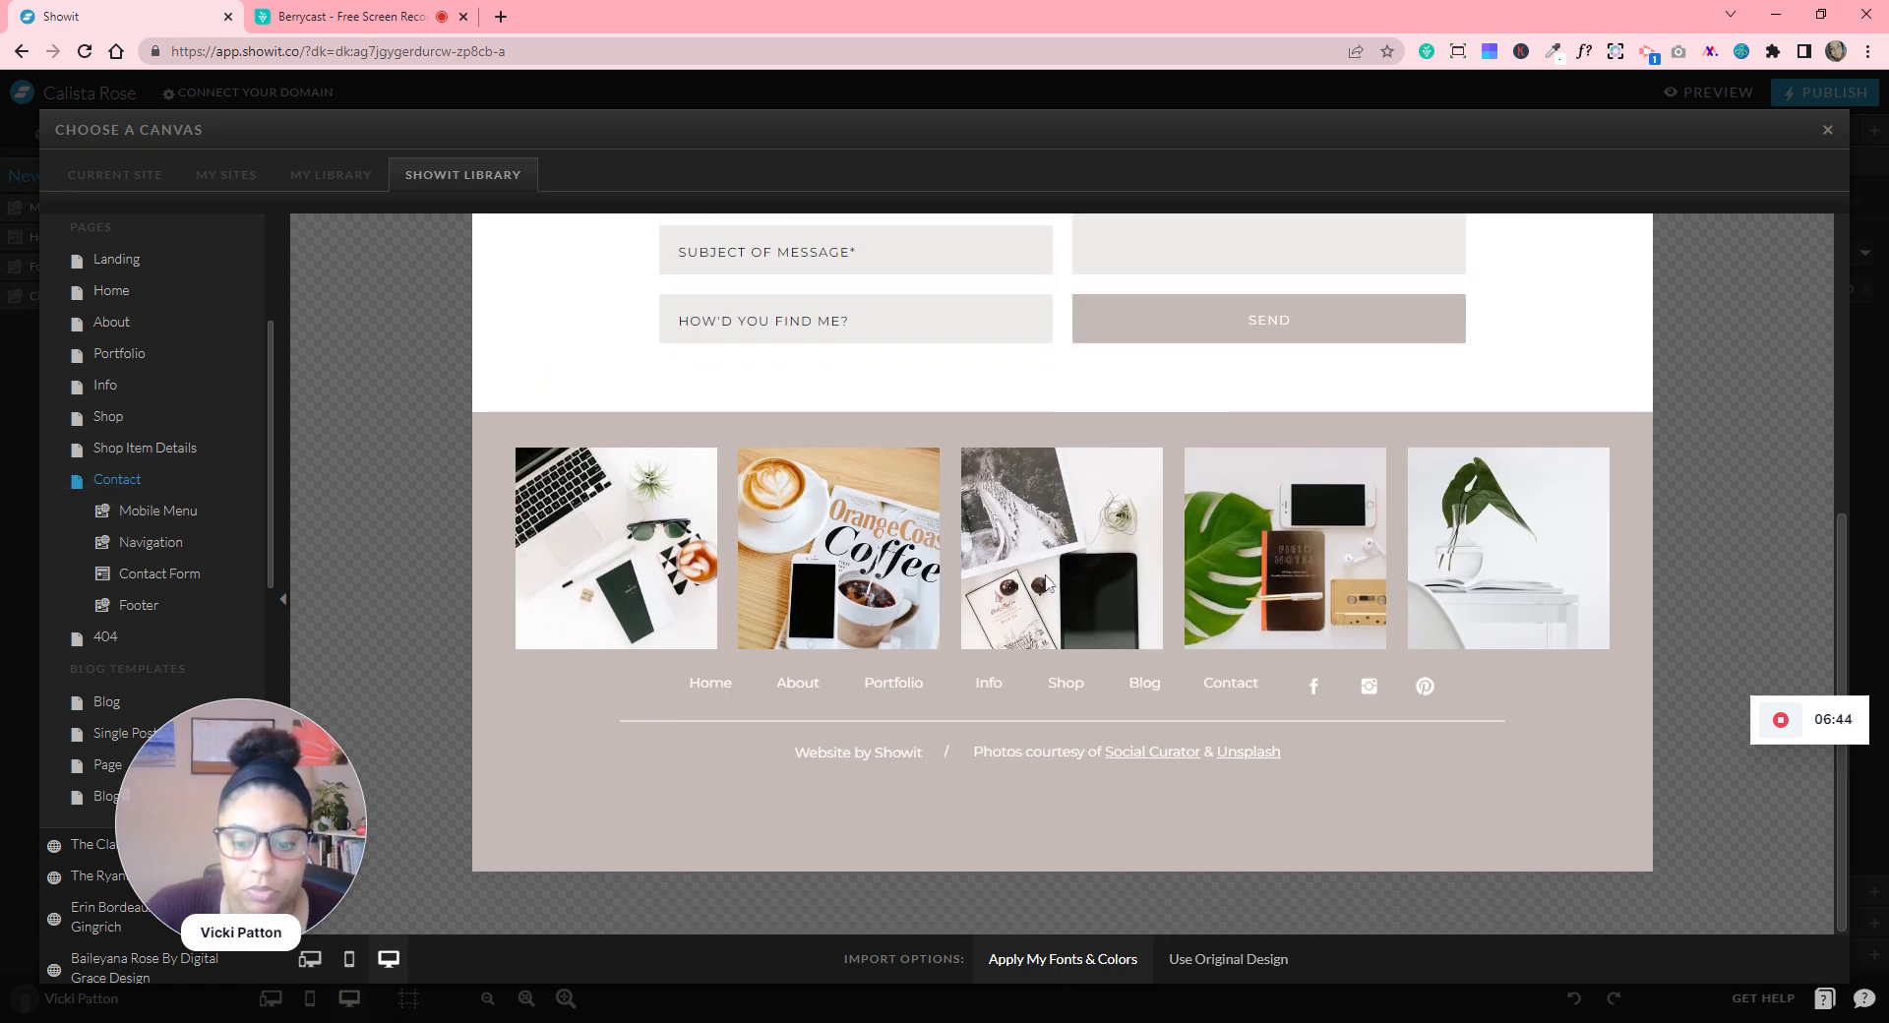
scroll(1050, 612, up, 5)
scroll(1049, 612, up, 1)
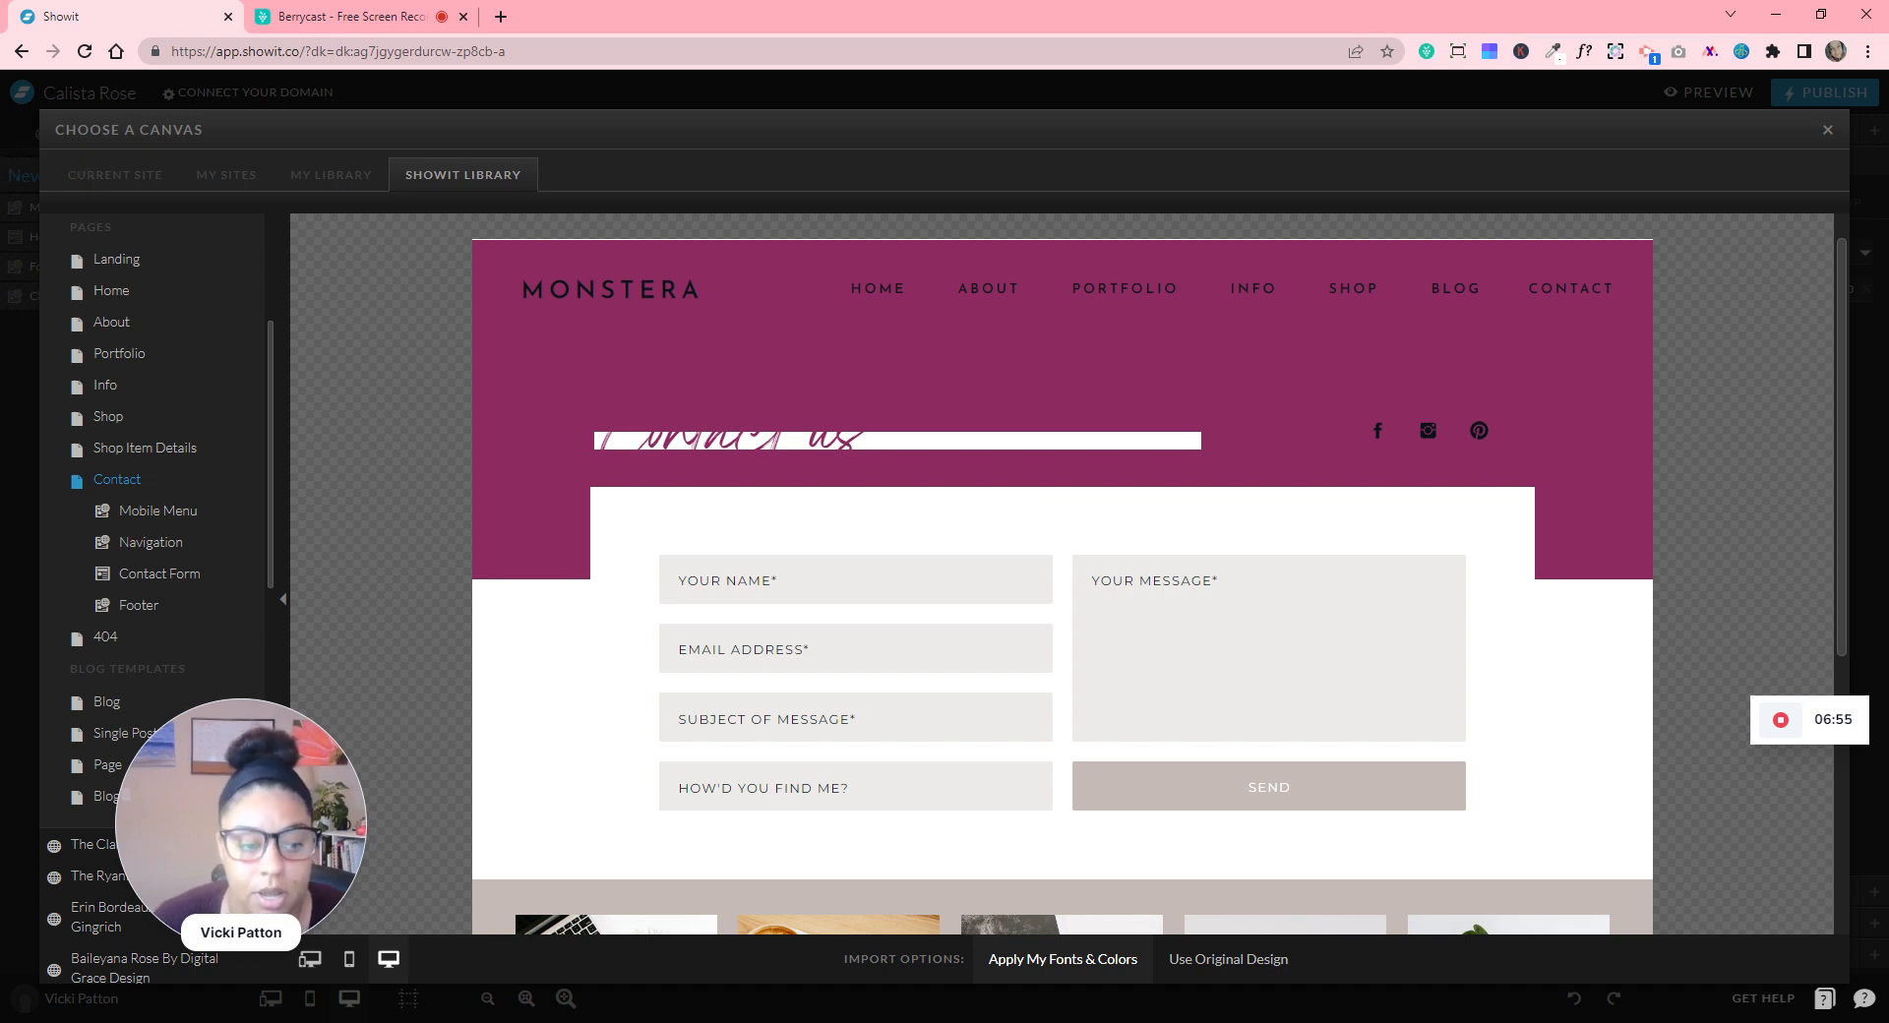
scroll(884, 338, down, 5)
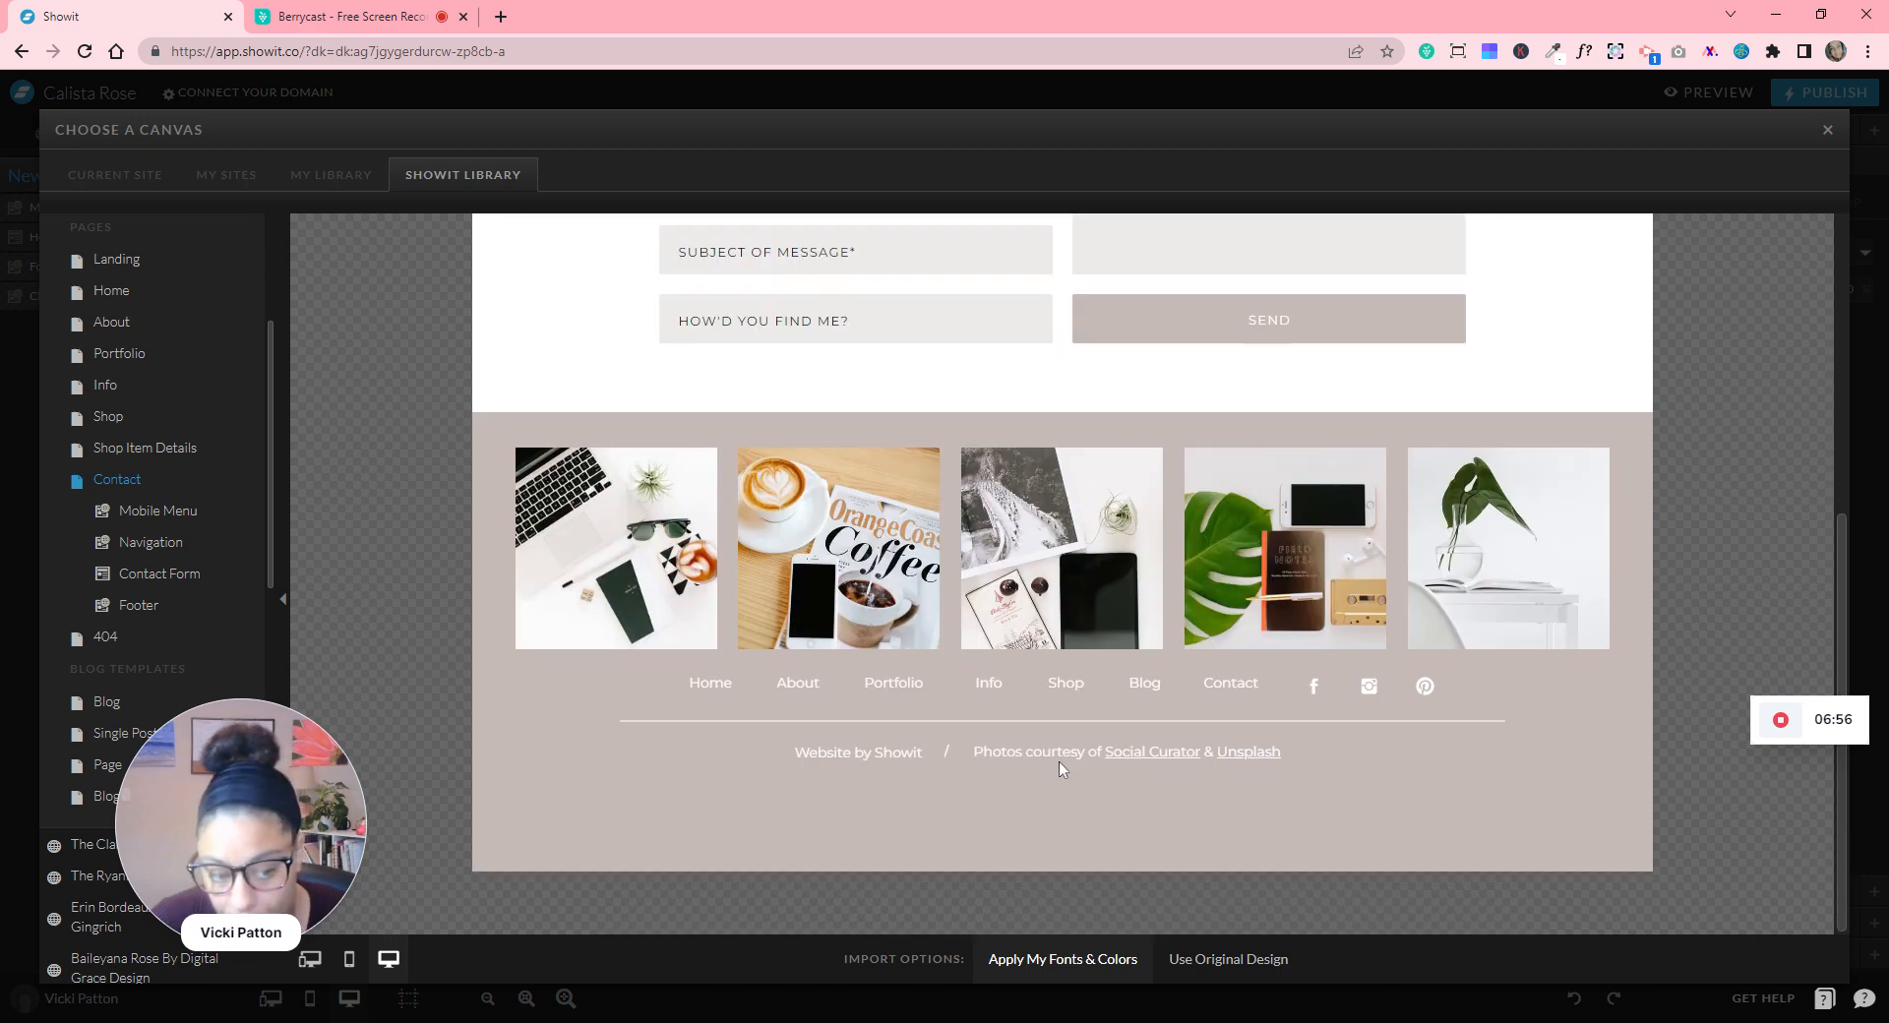
scroll(1051, 753, up, 4)
scroll(1049, 754, down, 2)
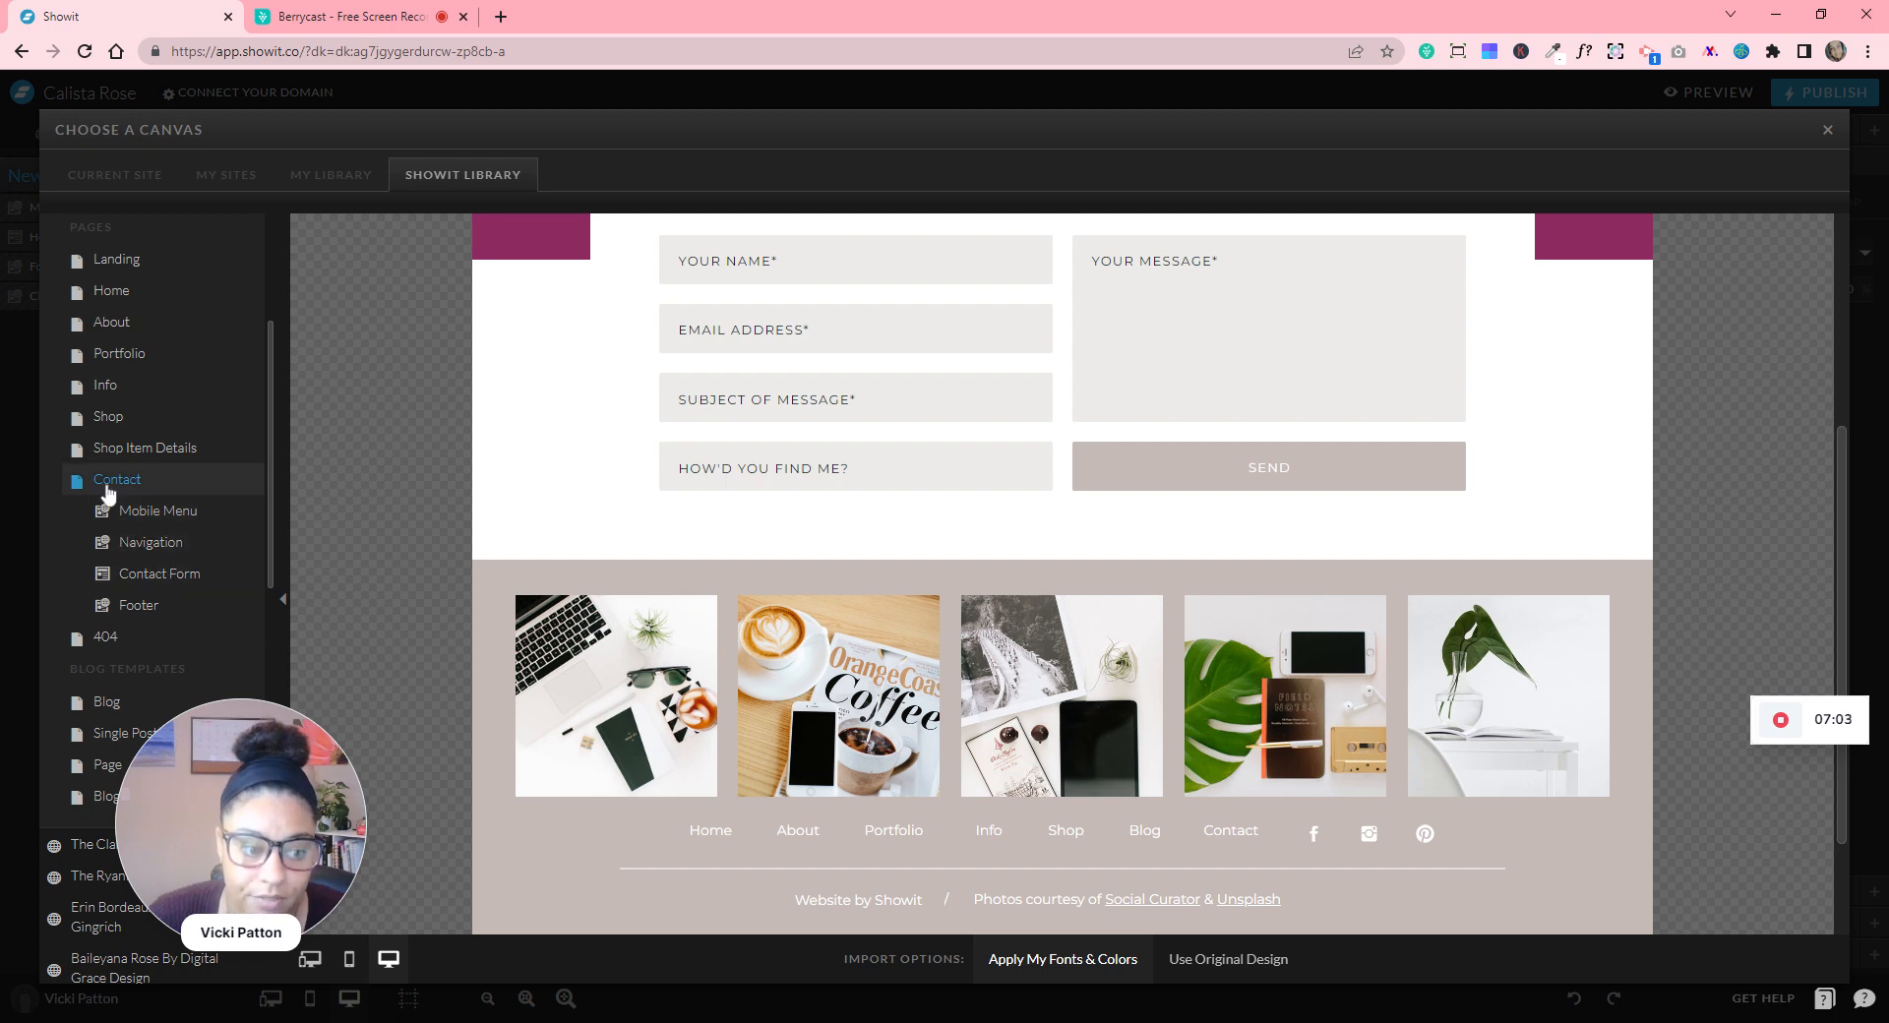
- Add Monstera's Contact Form canvas to New Page and place it between the Header and Footer
click(178, 588)
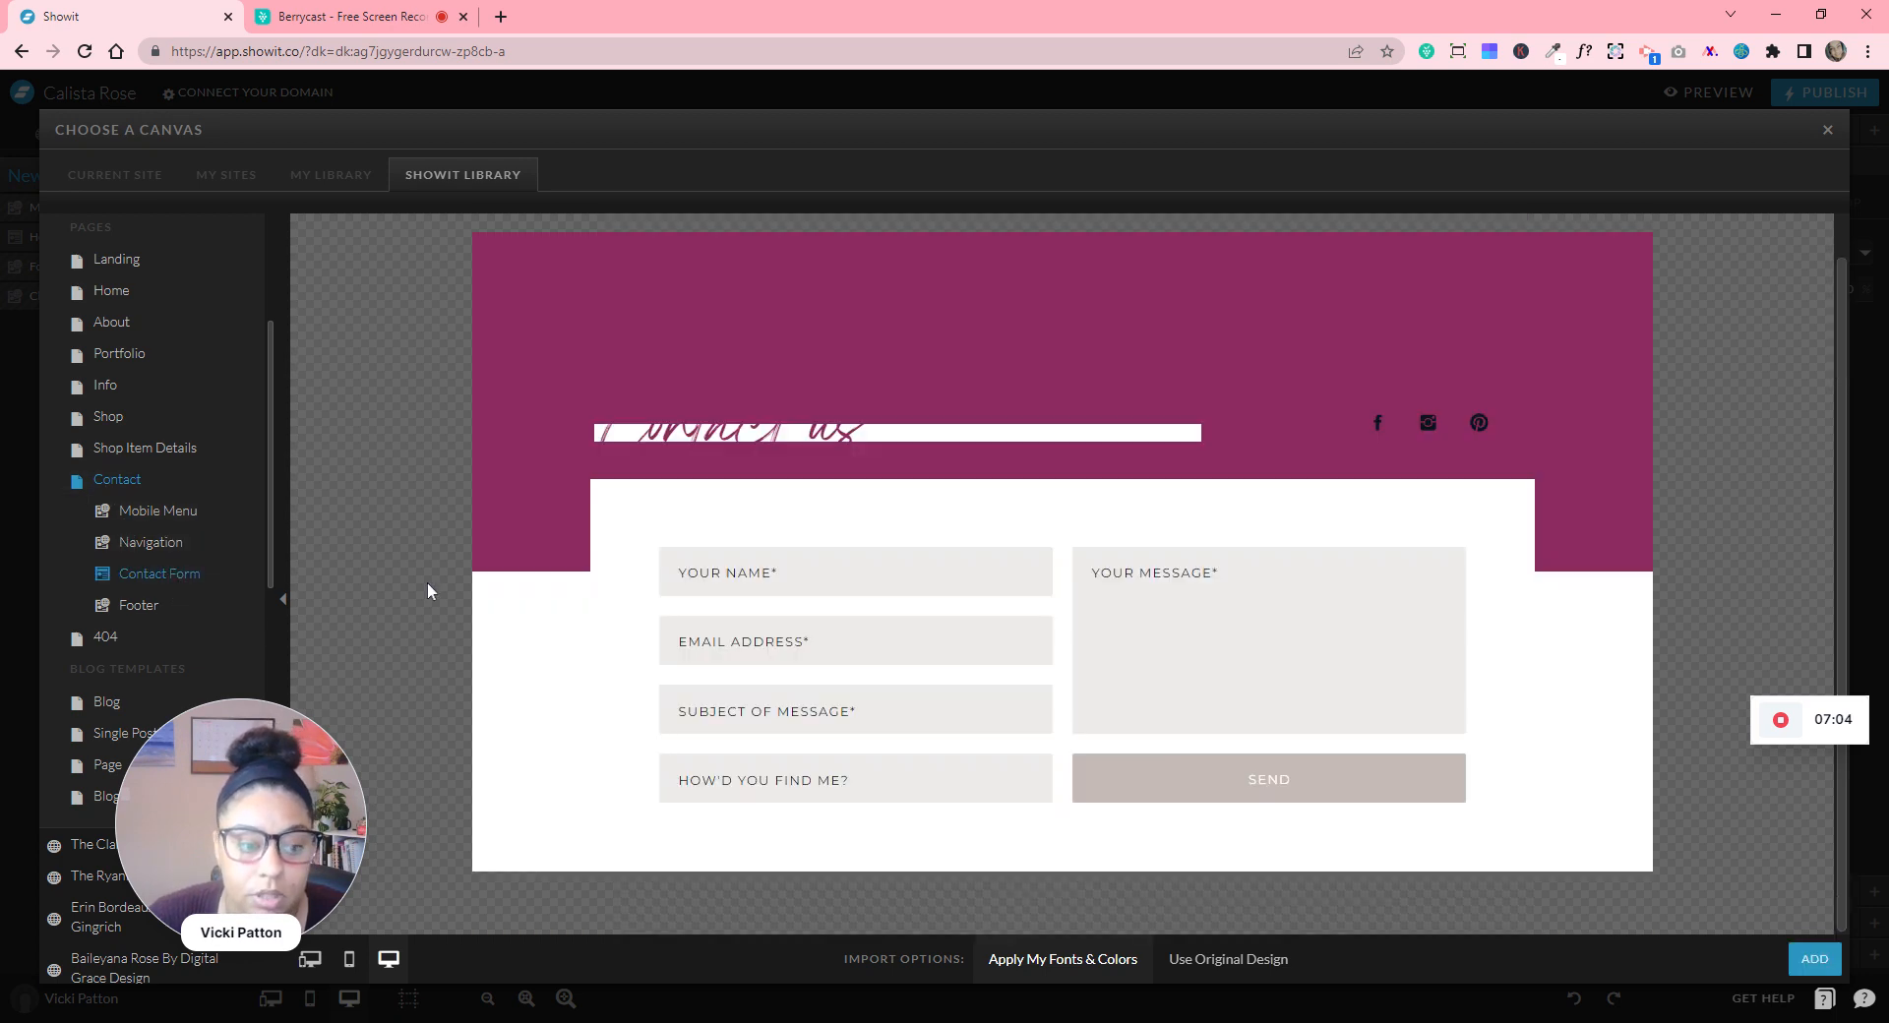
click(1815, 959)
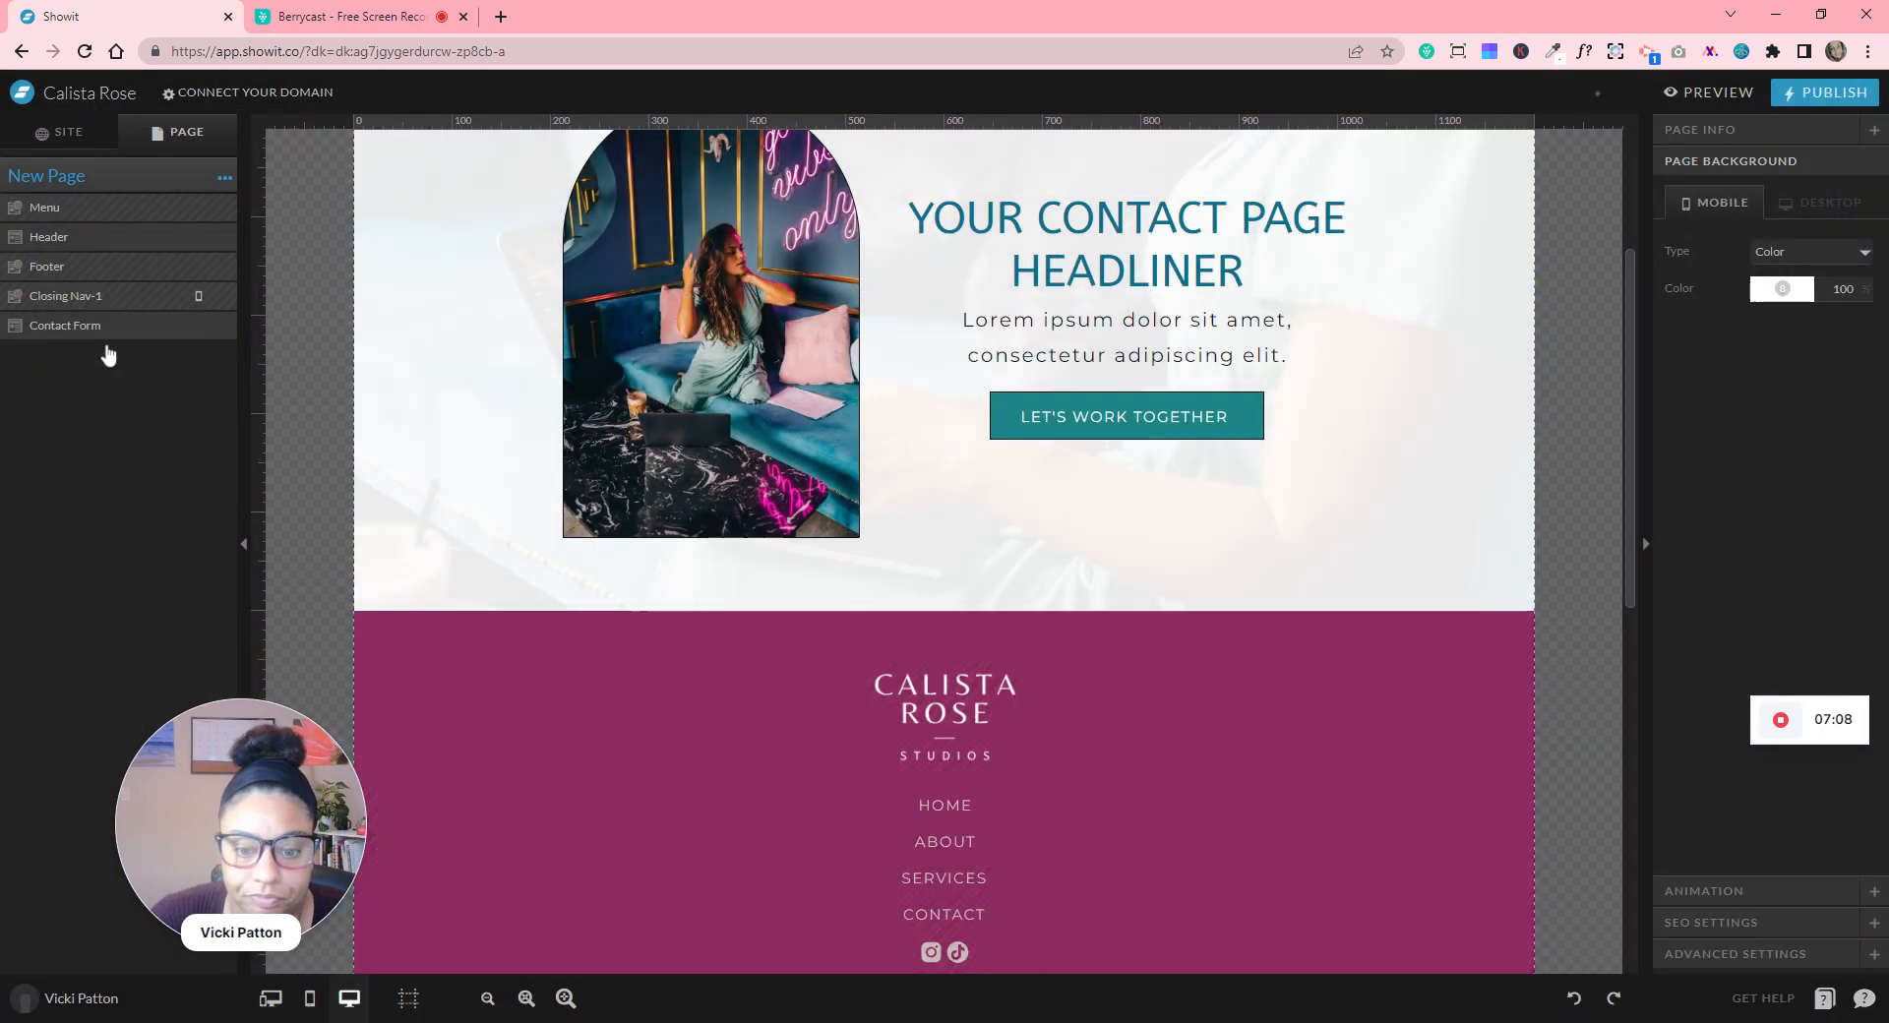
drag(116, 339, 168, 264)
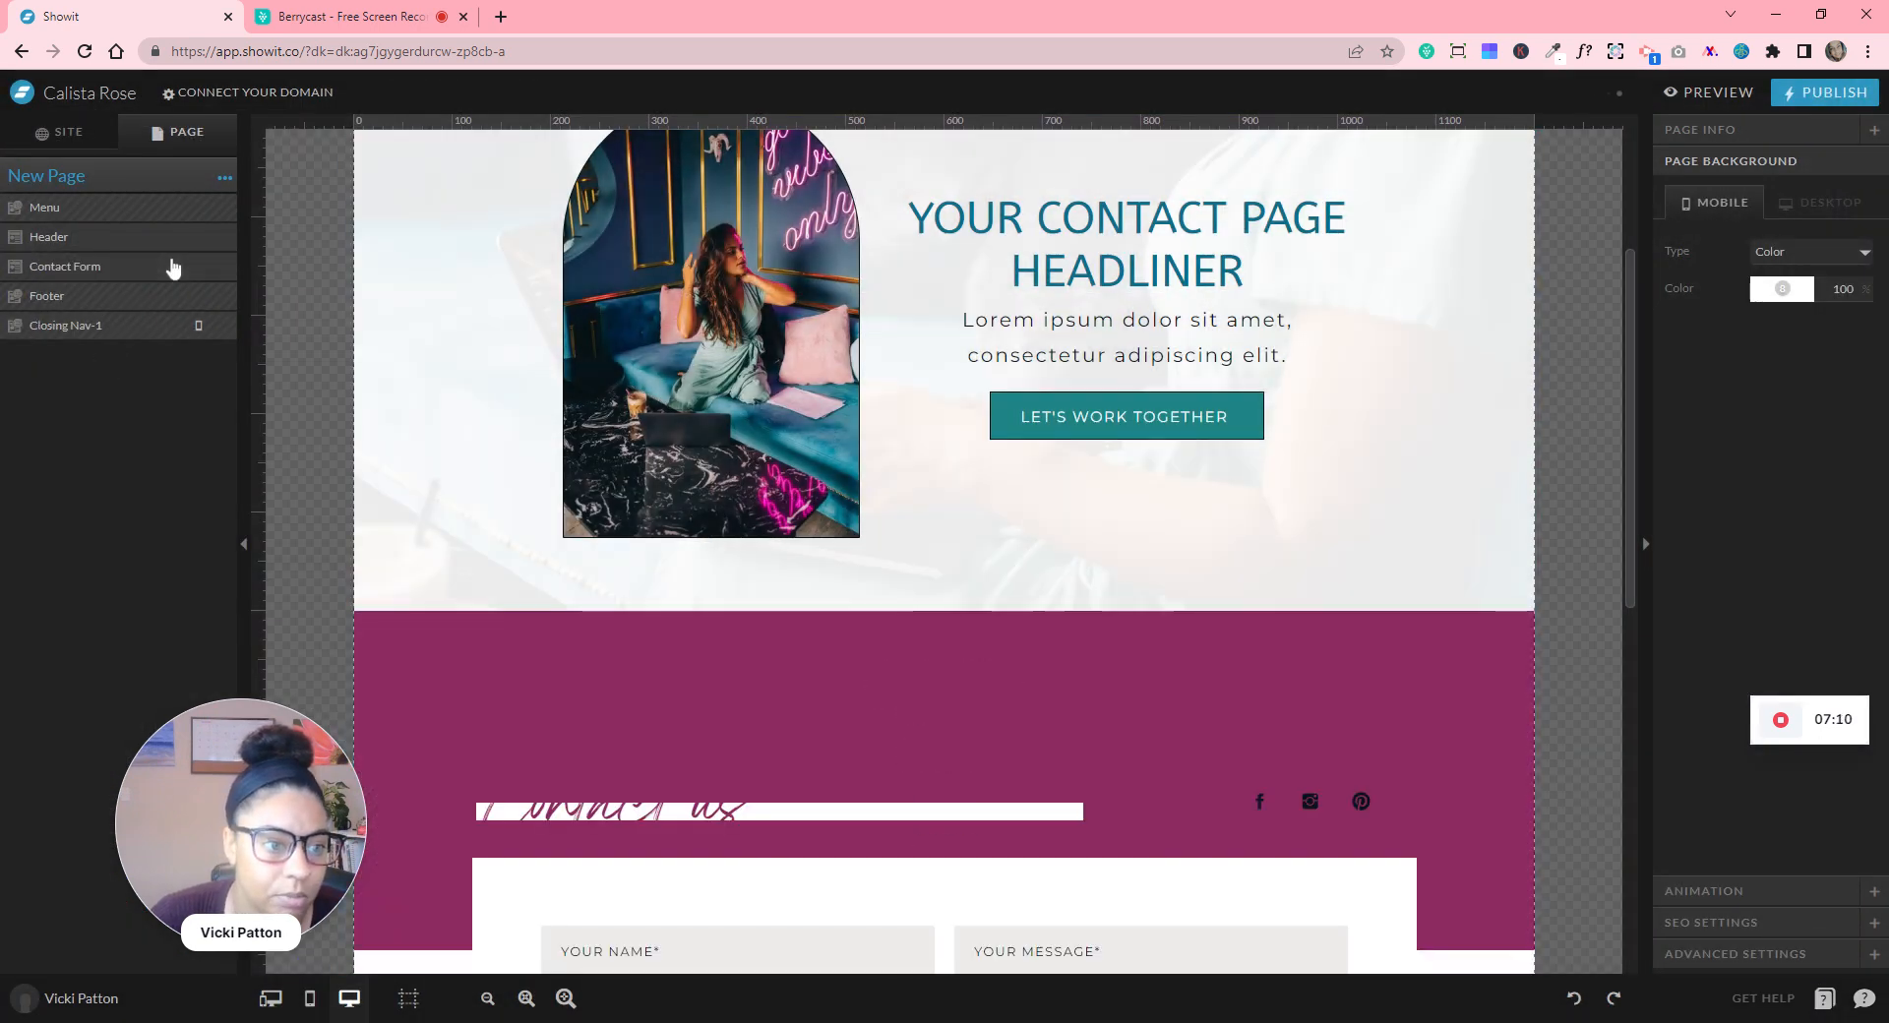
- Delete the colored background shape and the "Contact us" title from the Contact Form canvas
scroll(1324, 667, down, 5)
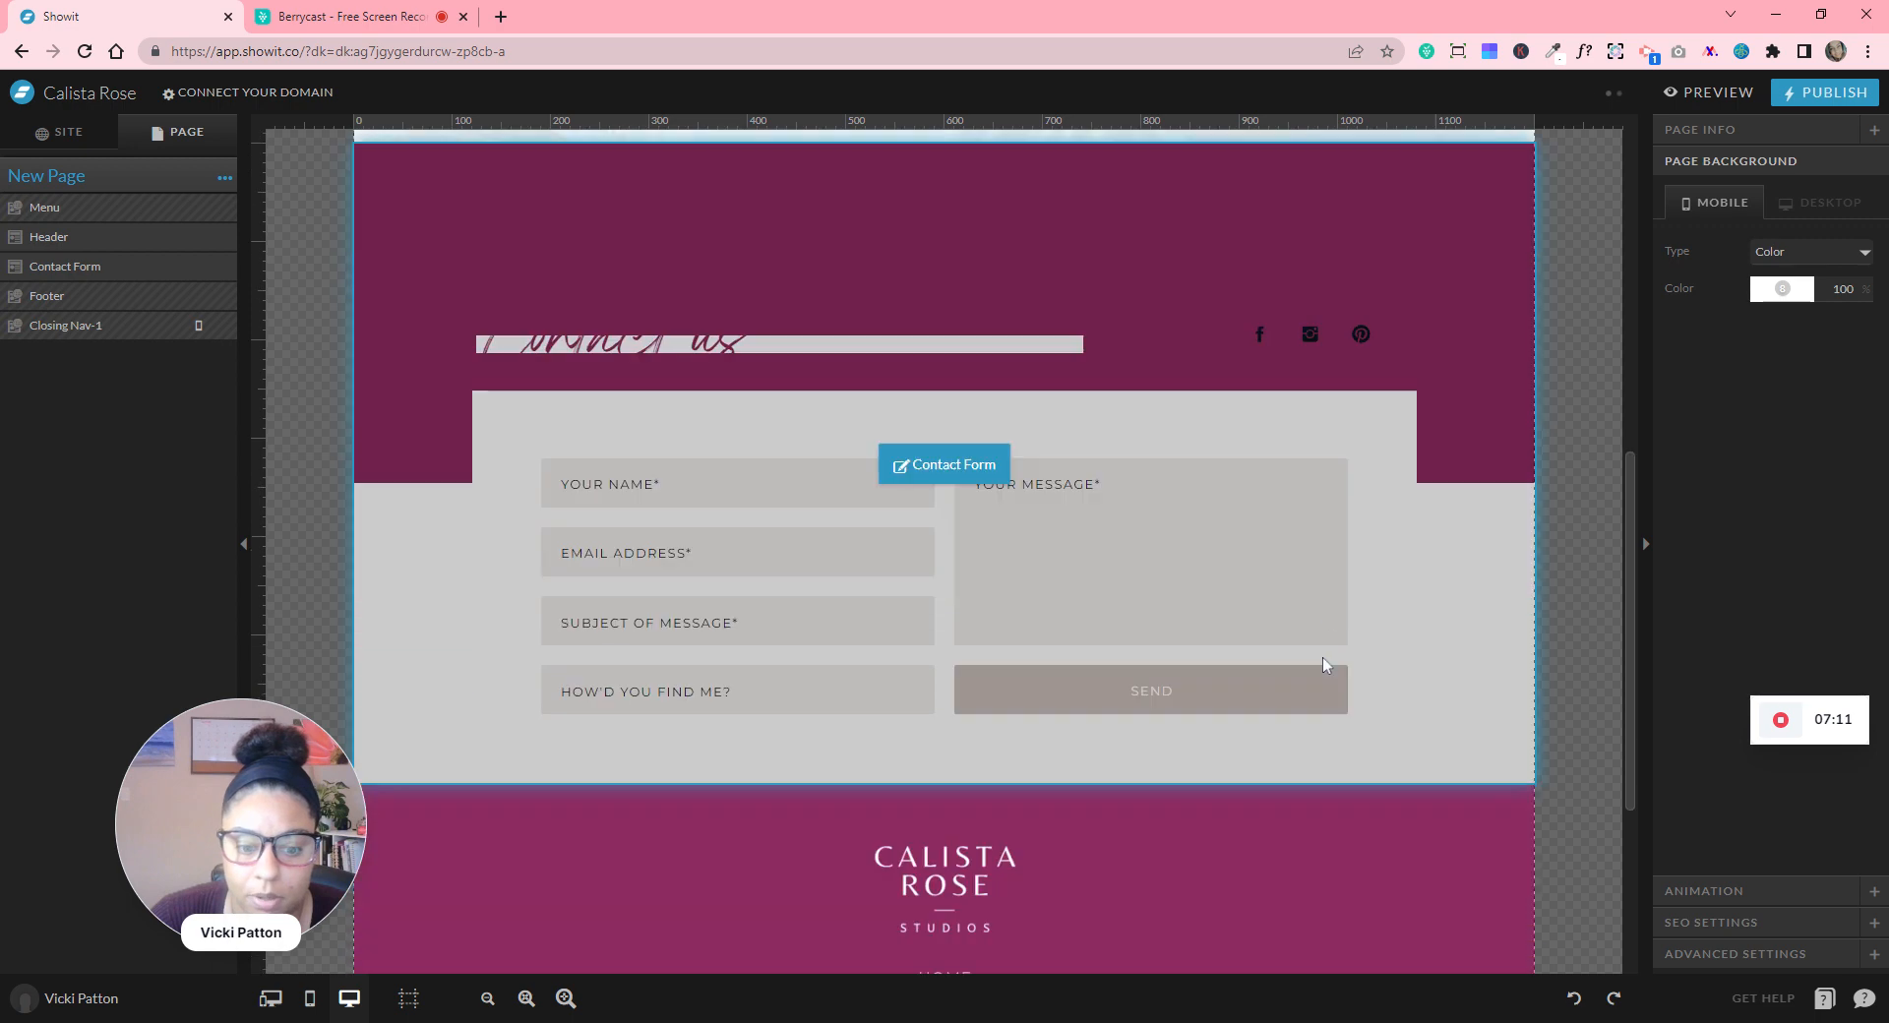
click(945, 279)
click(973, 312)
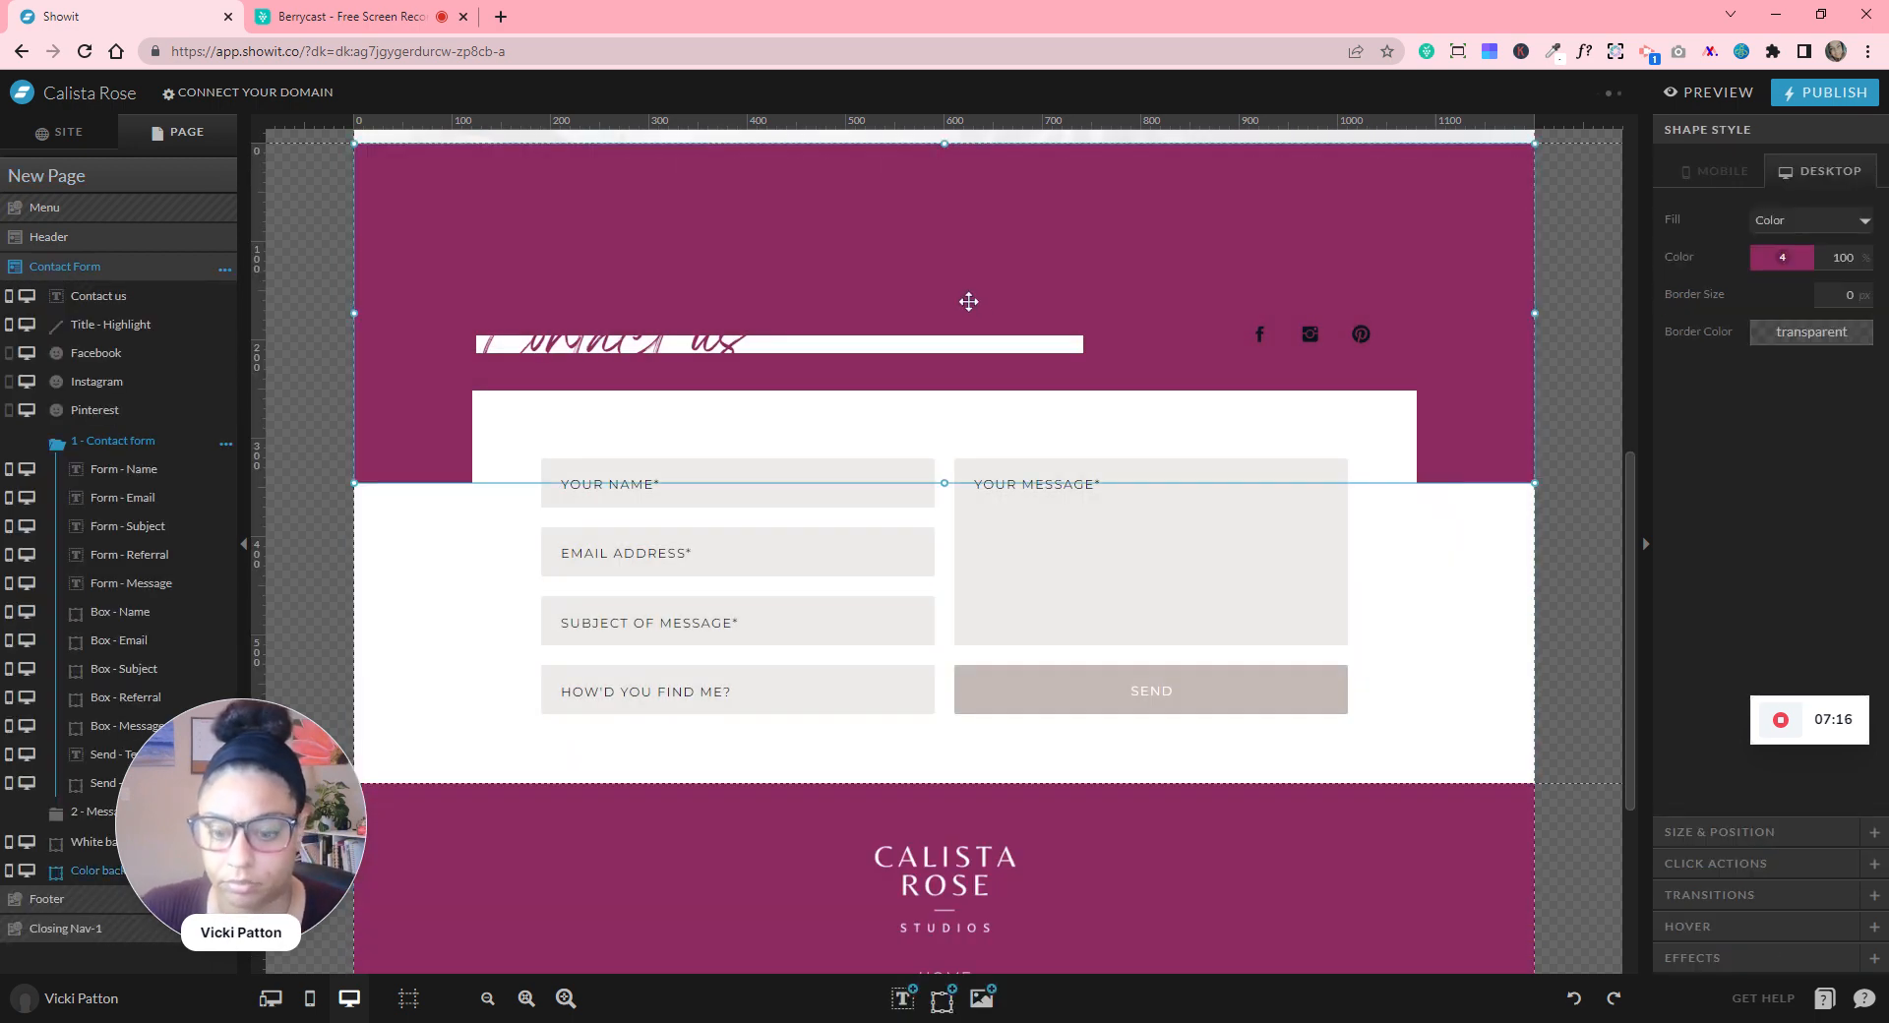
key(Delete)
click(771, 317)
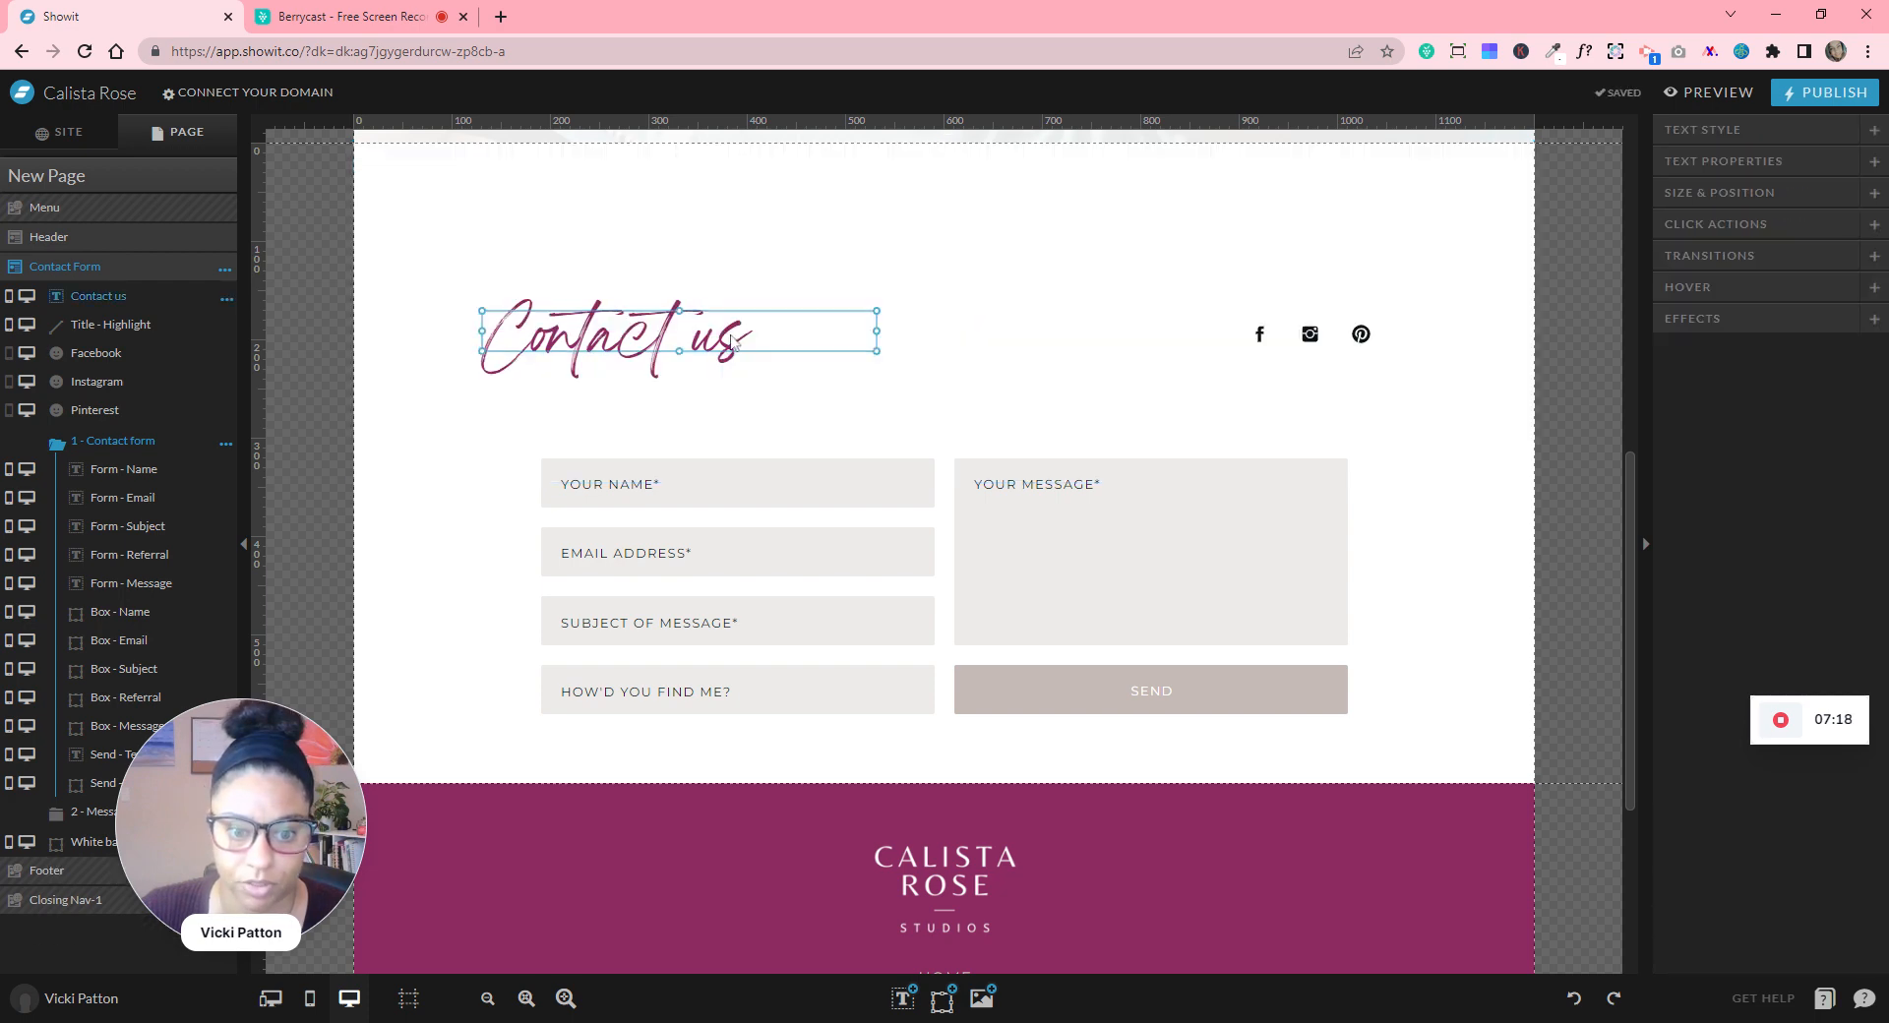
key(Delete)
- Delete the Facebook, Instagram and Pinterest icons and the title highlight line from the Contact Form canvas
drag(1233, 272, 1421, 354)
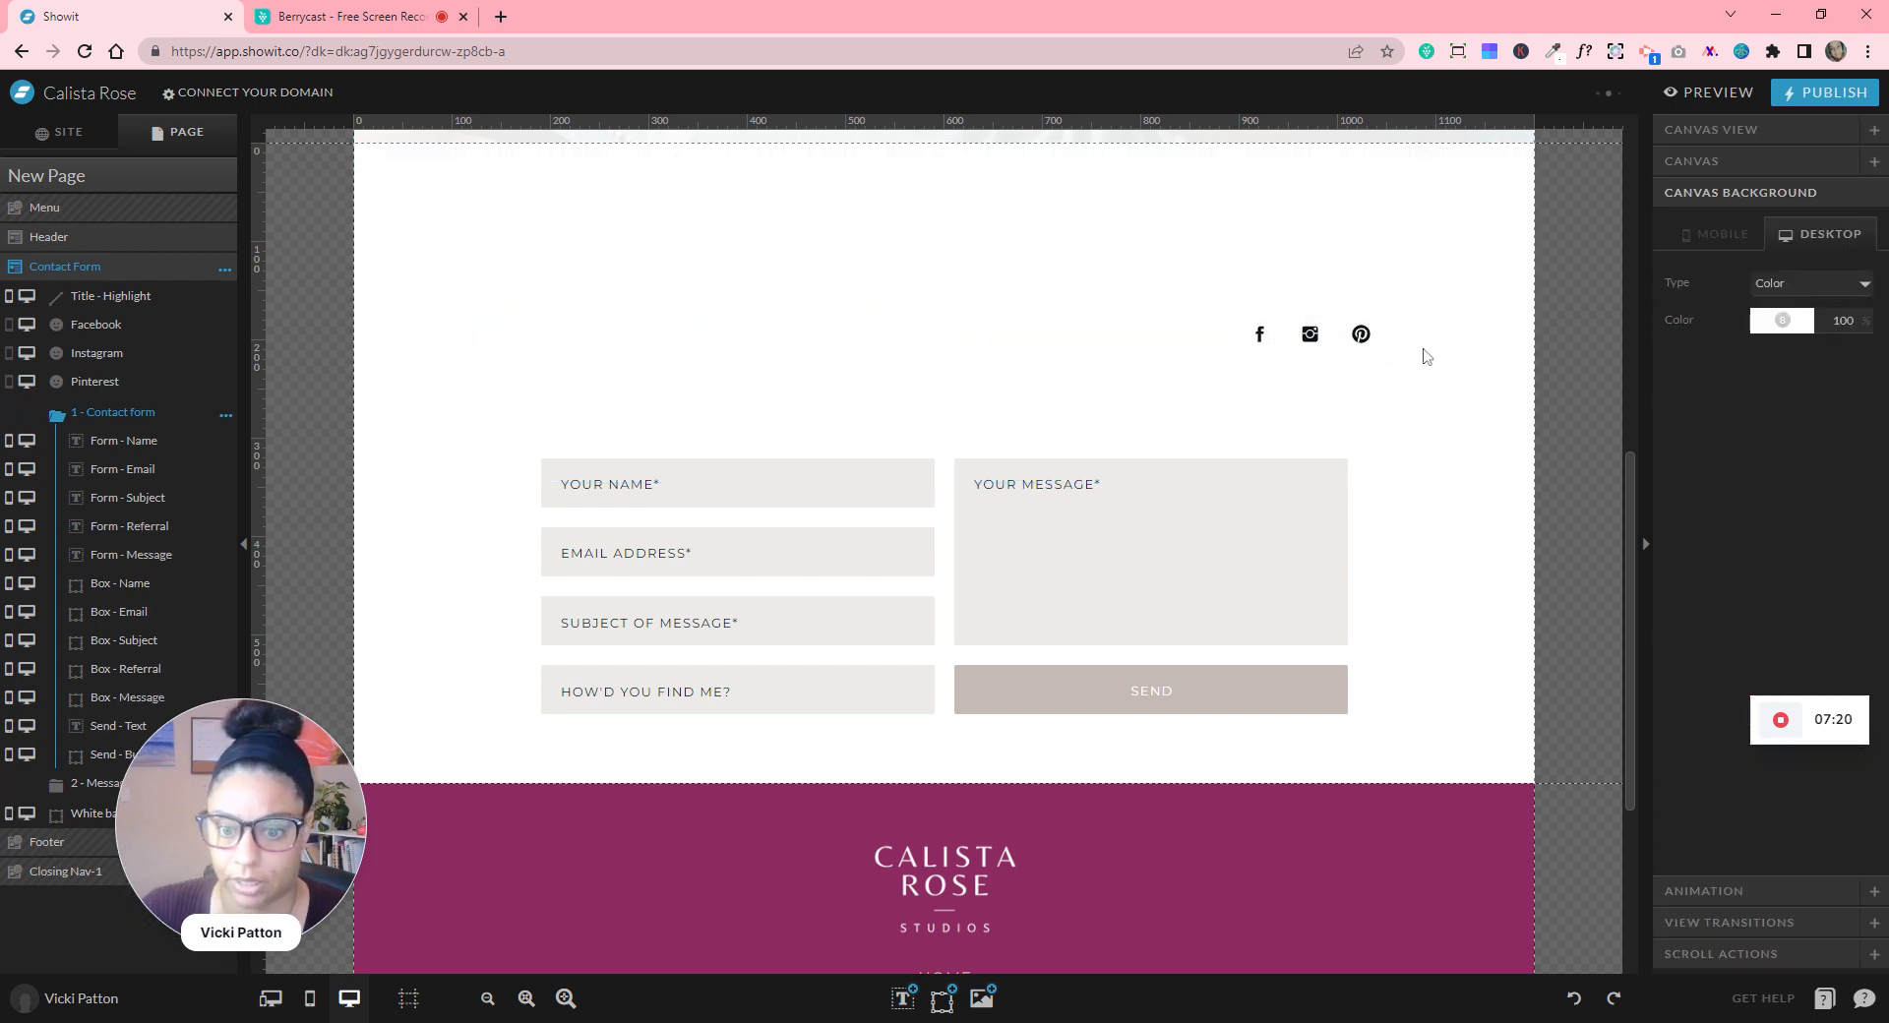
click(987, 274)
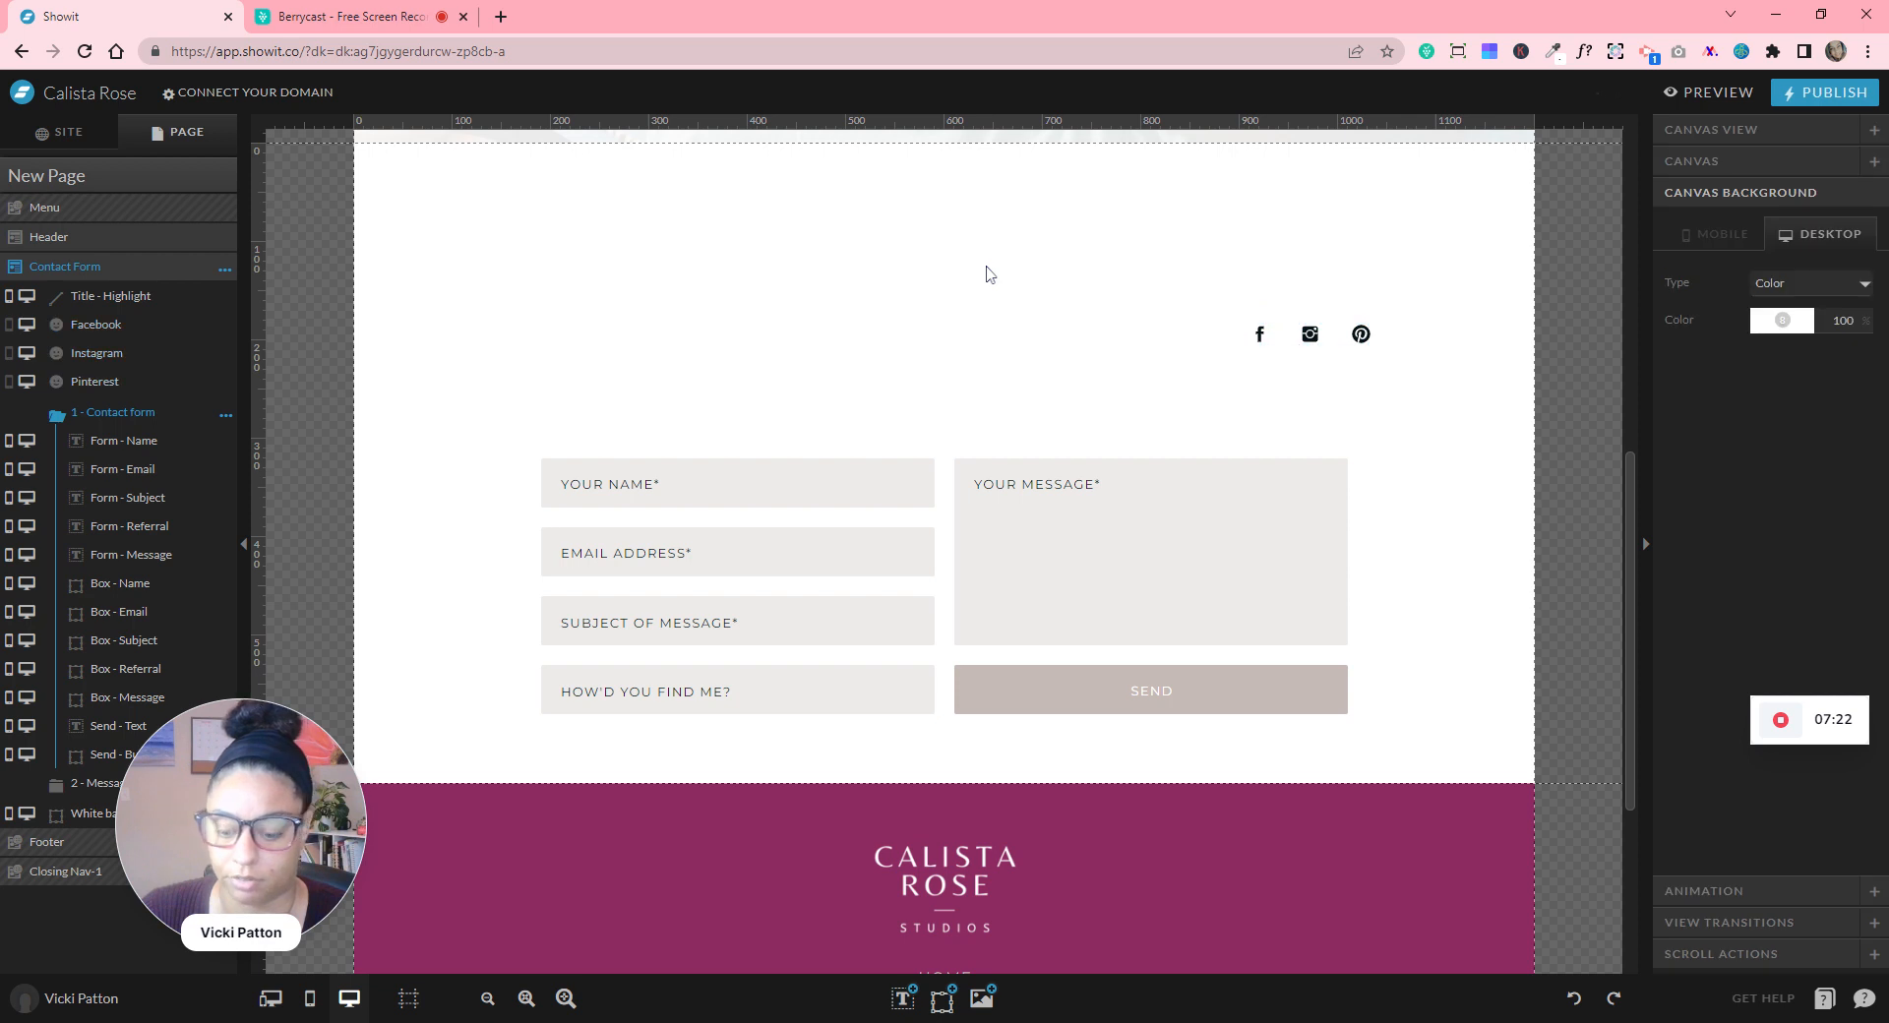
drag(1207, 294, 1444, 389)
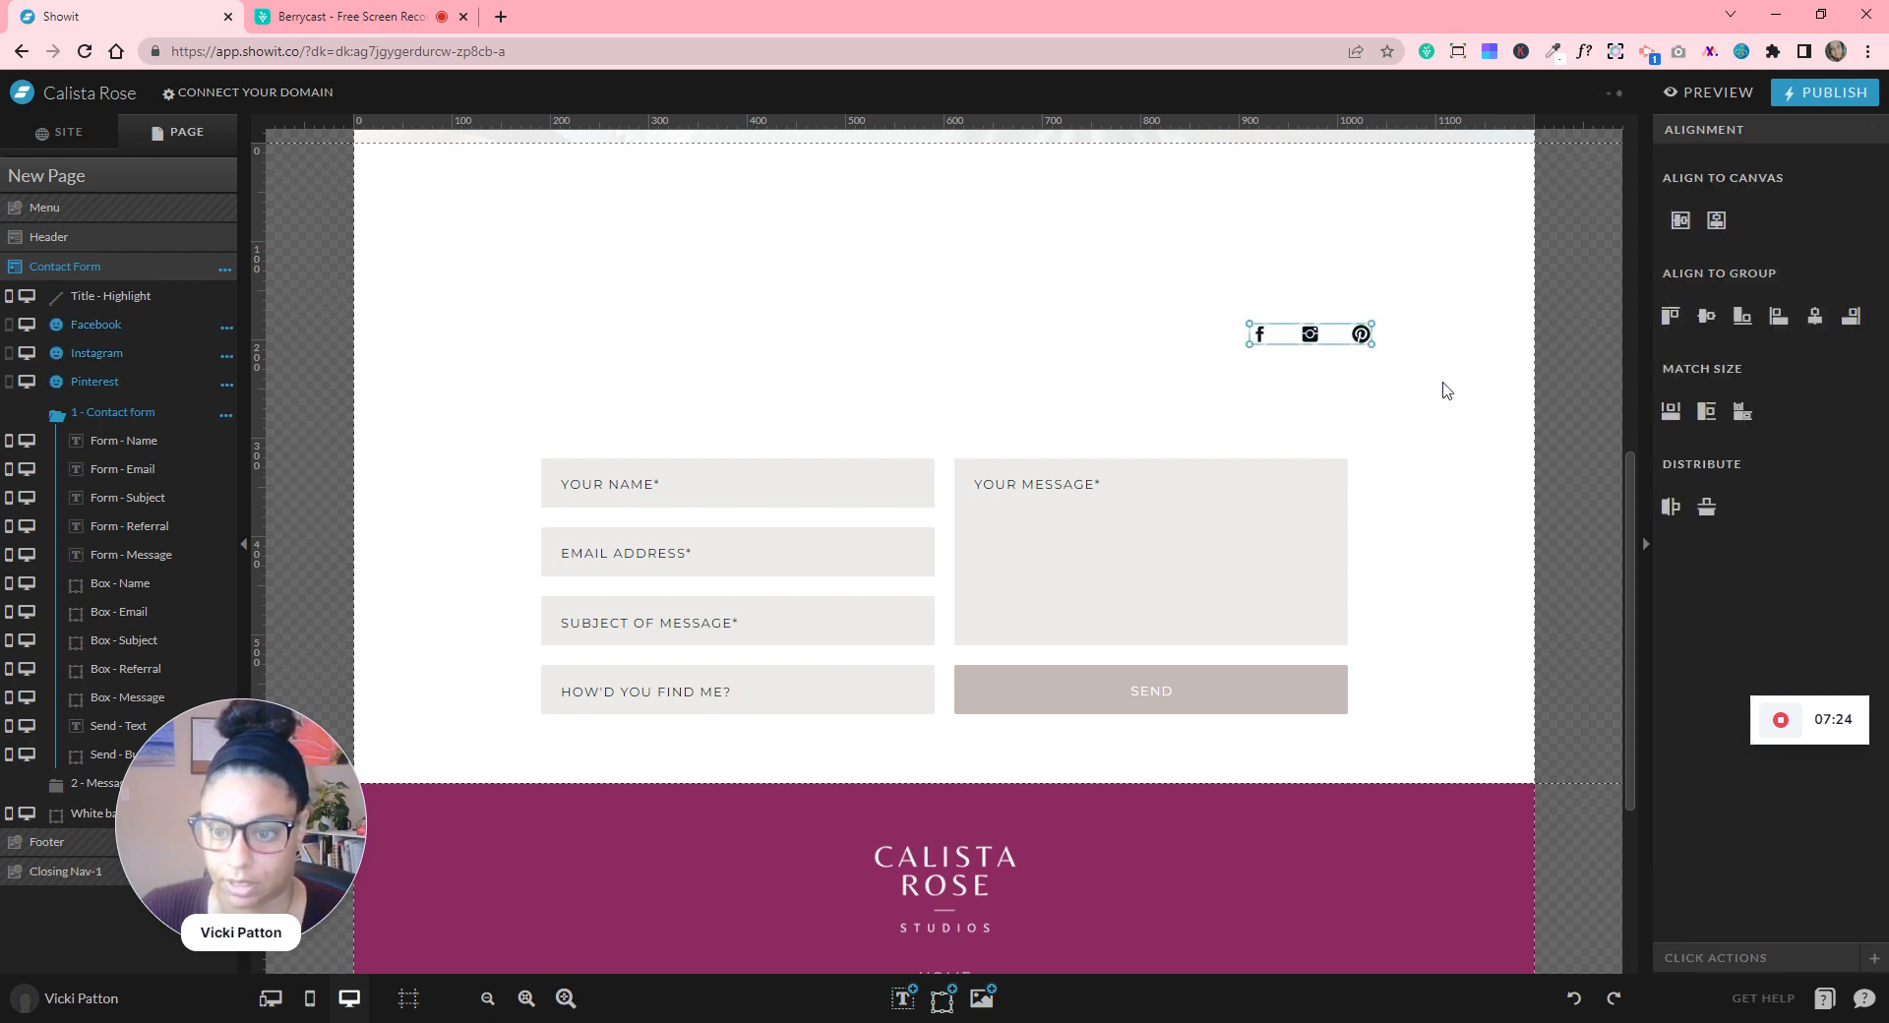
key(Delete)
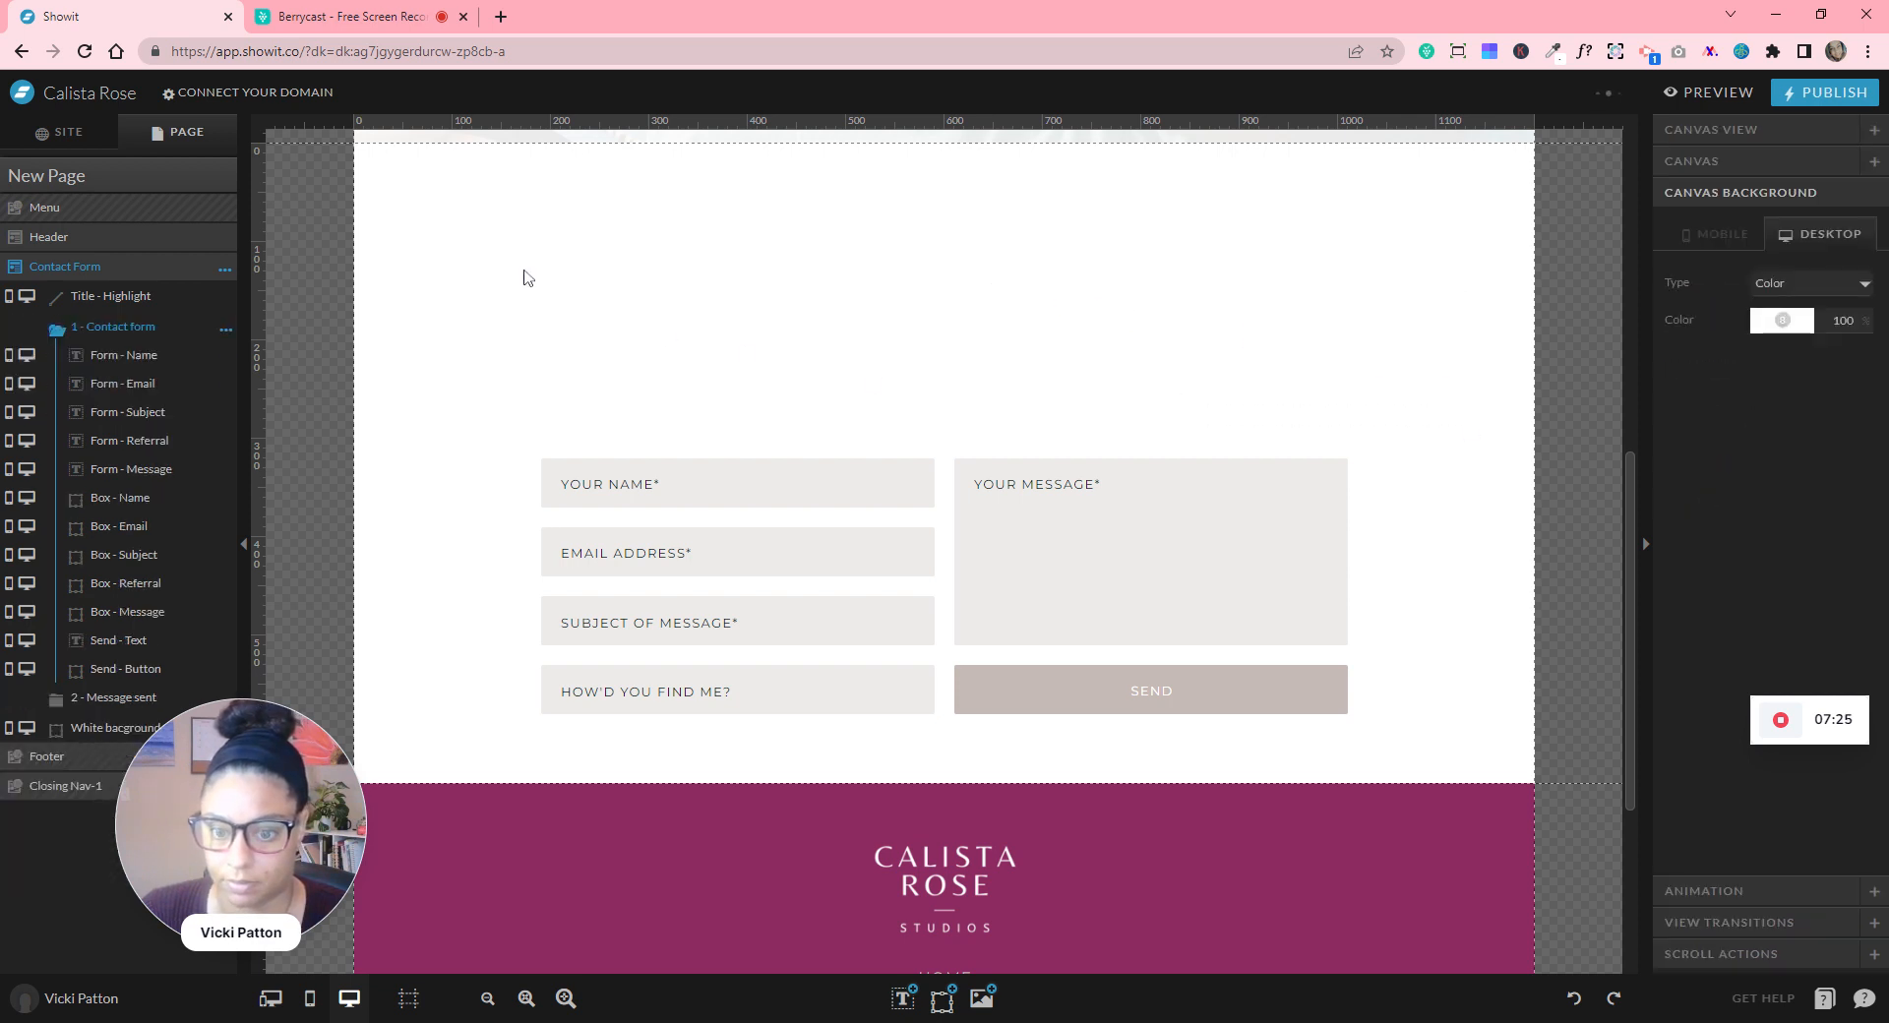
click(636, 347)
key(Delete)
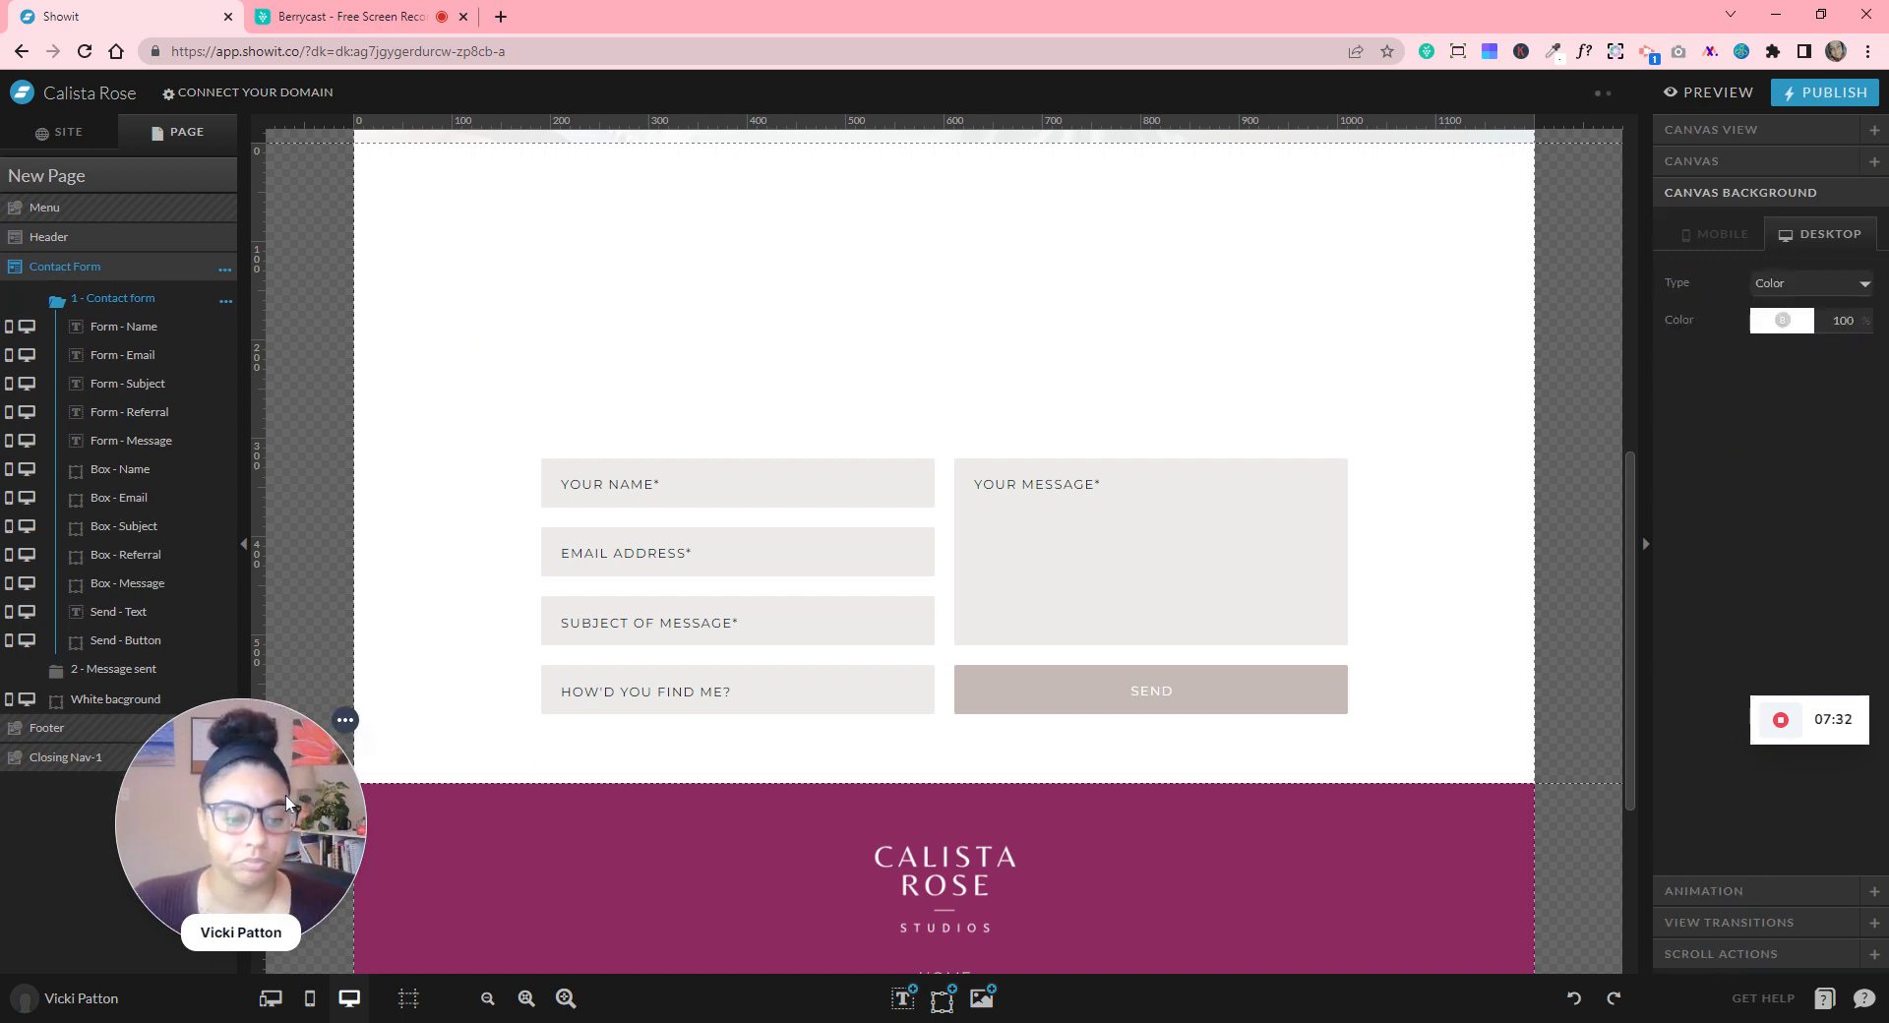
- Compare the Contact Form canvas's two views, "1 - Contact form" and "2 - Message sent"
drag(283, 787, 303, 835)
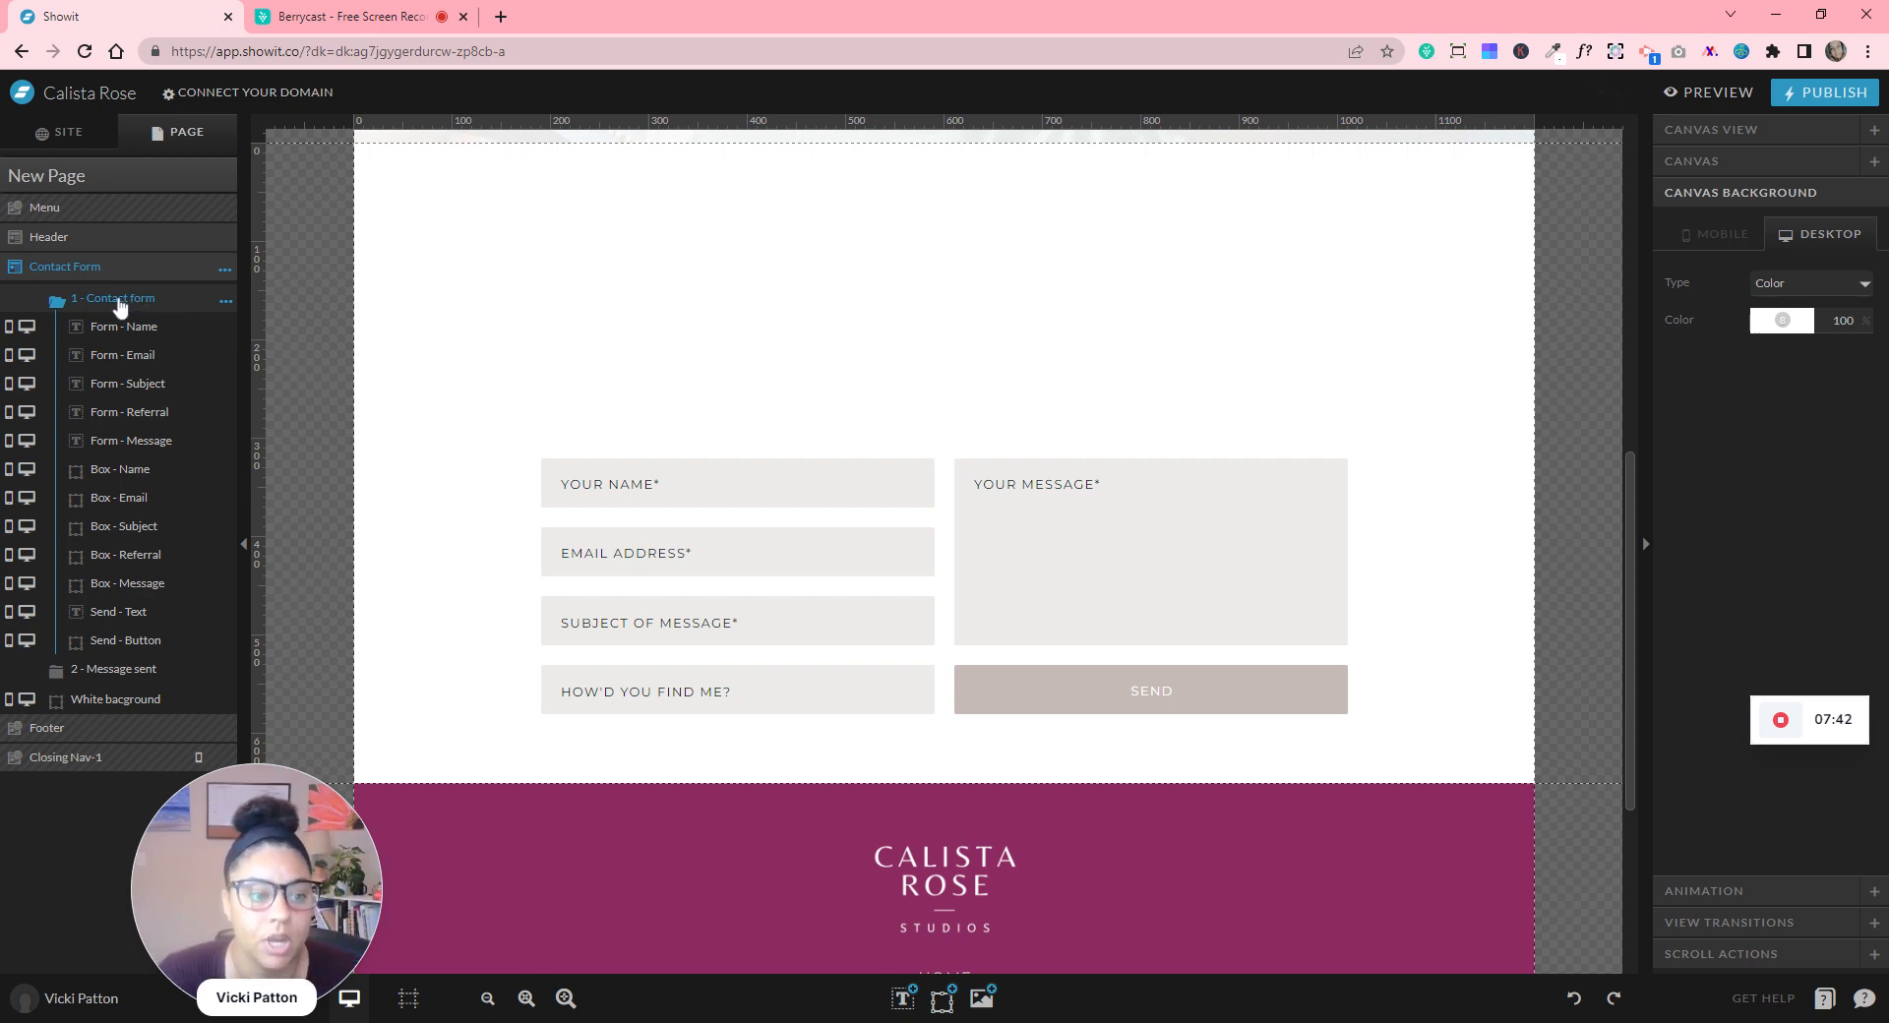
click(57, 305)
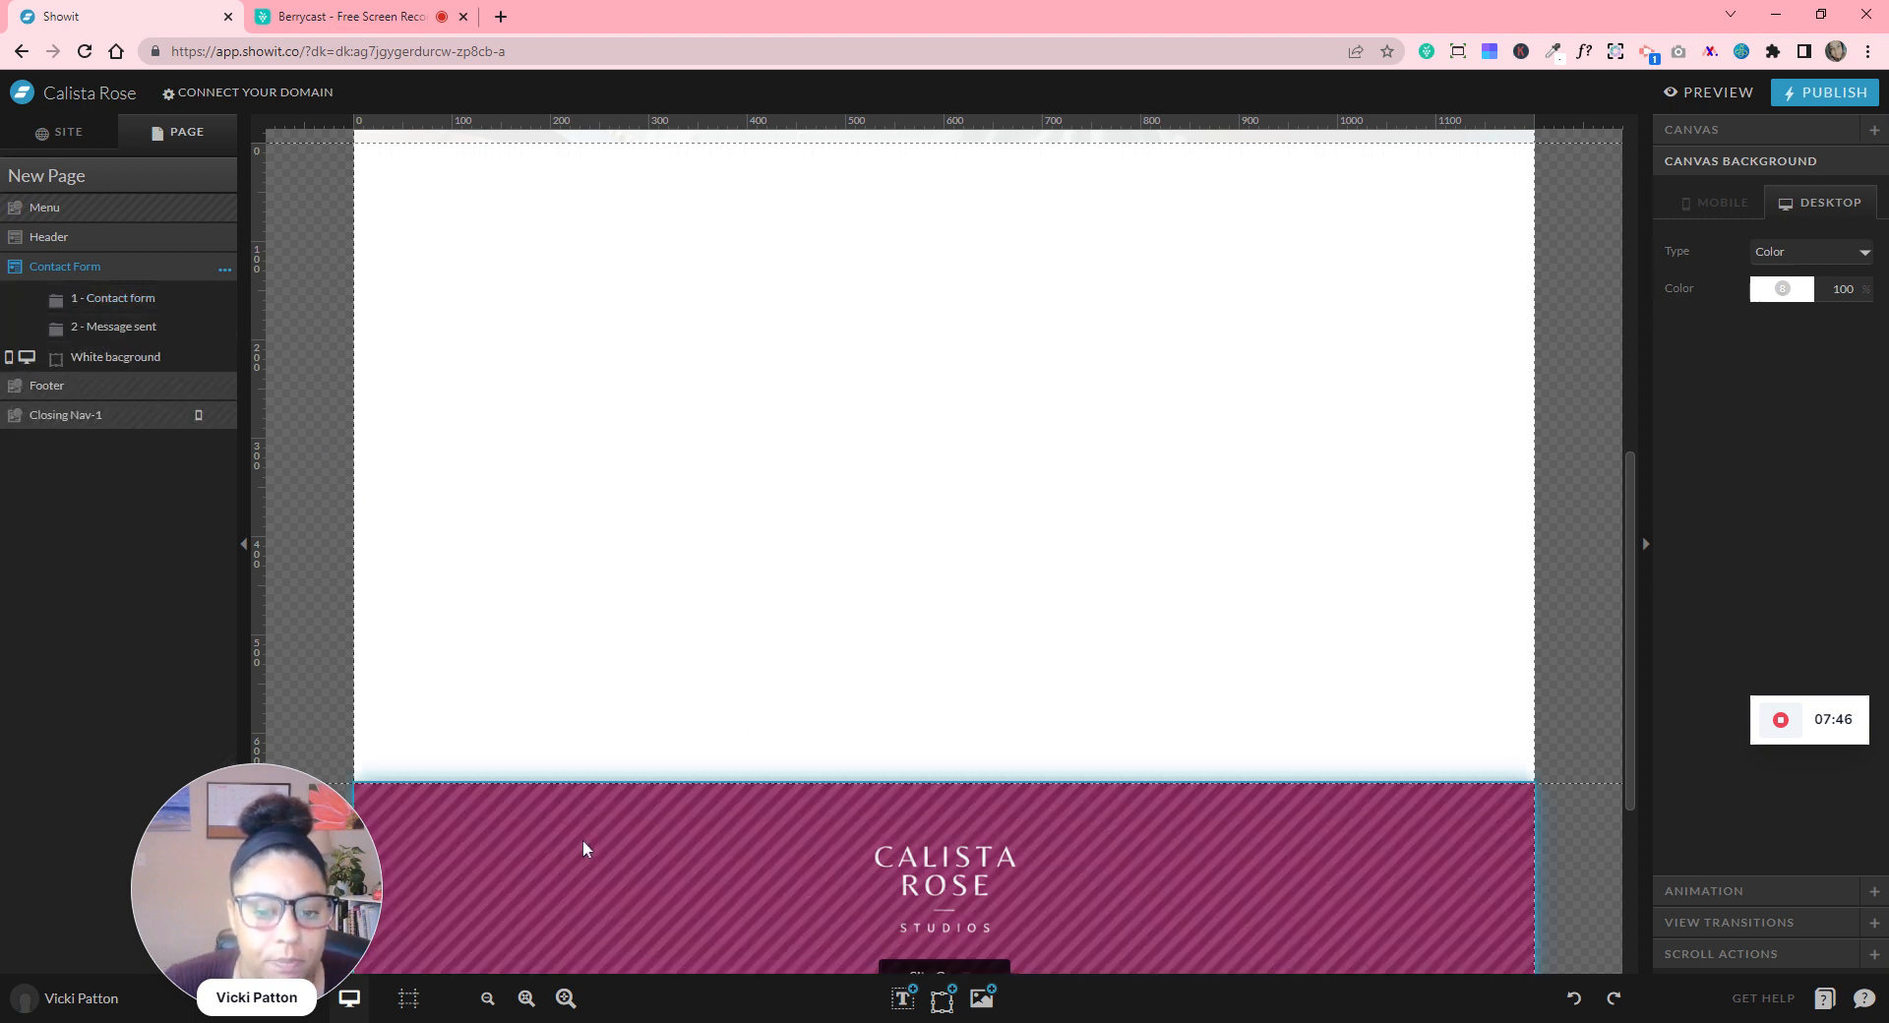
click(127, 300)
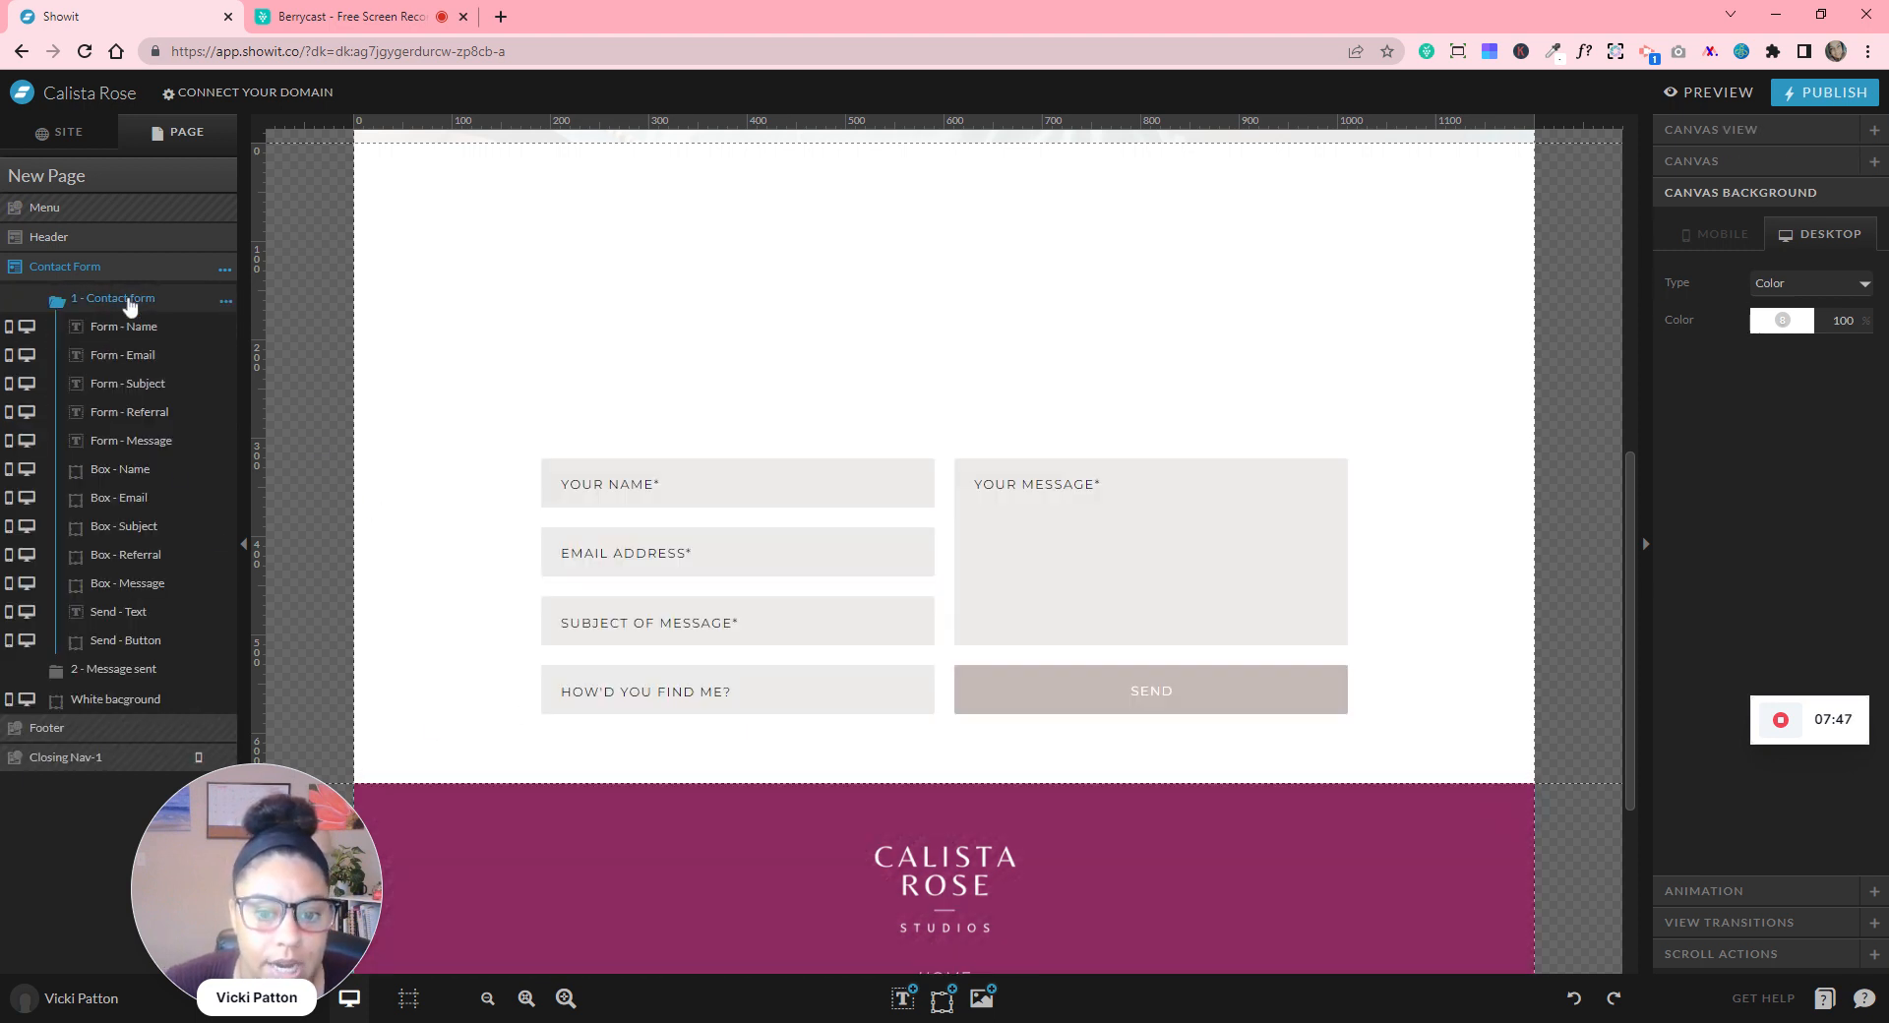
click(121, 669)
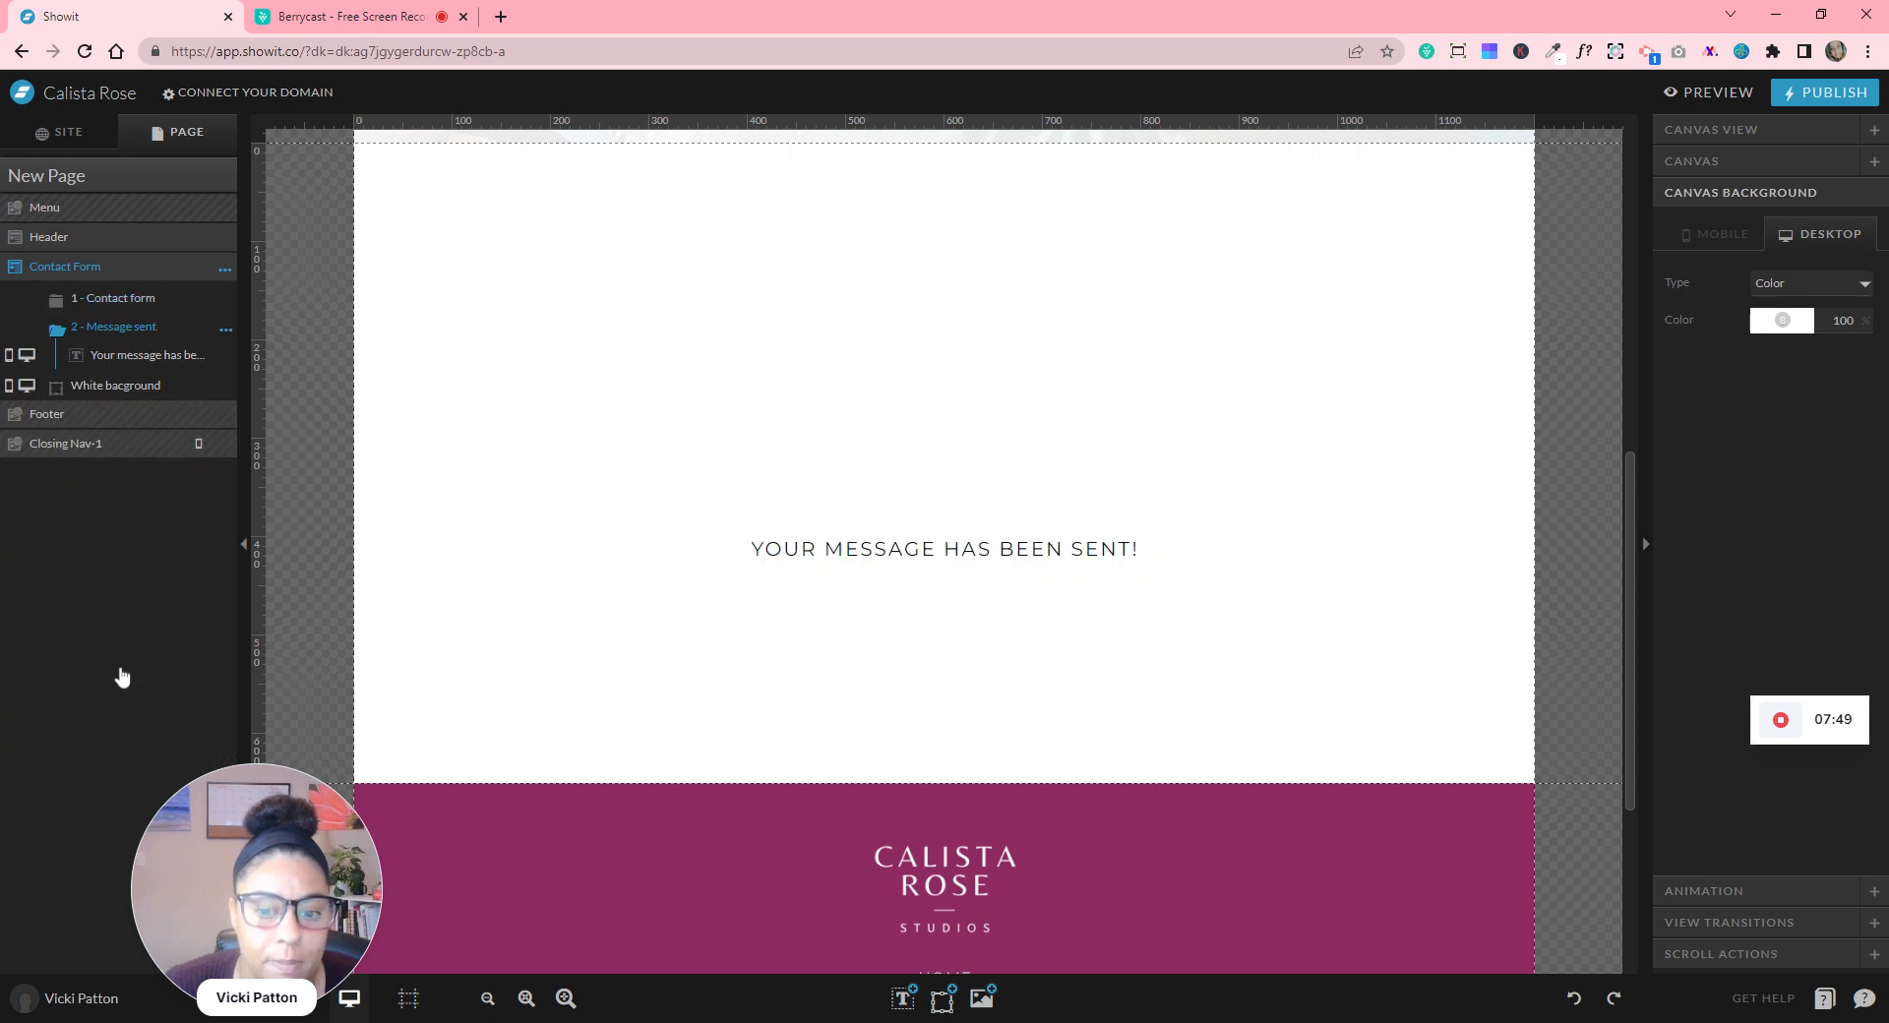
click(97, 300)
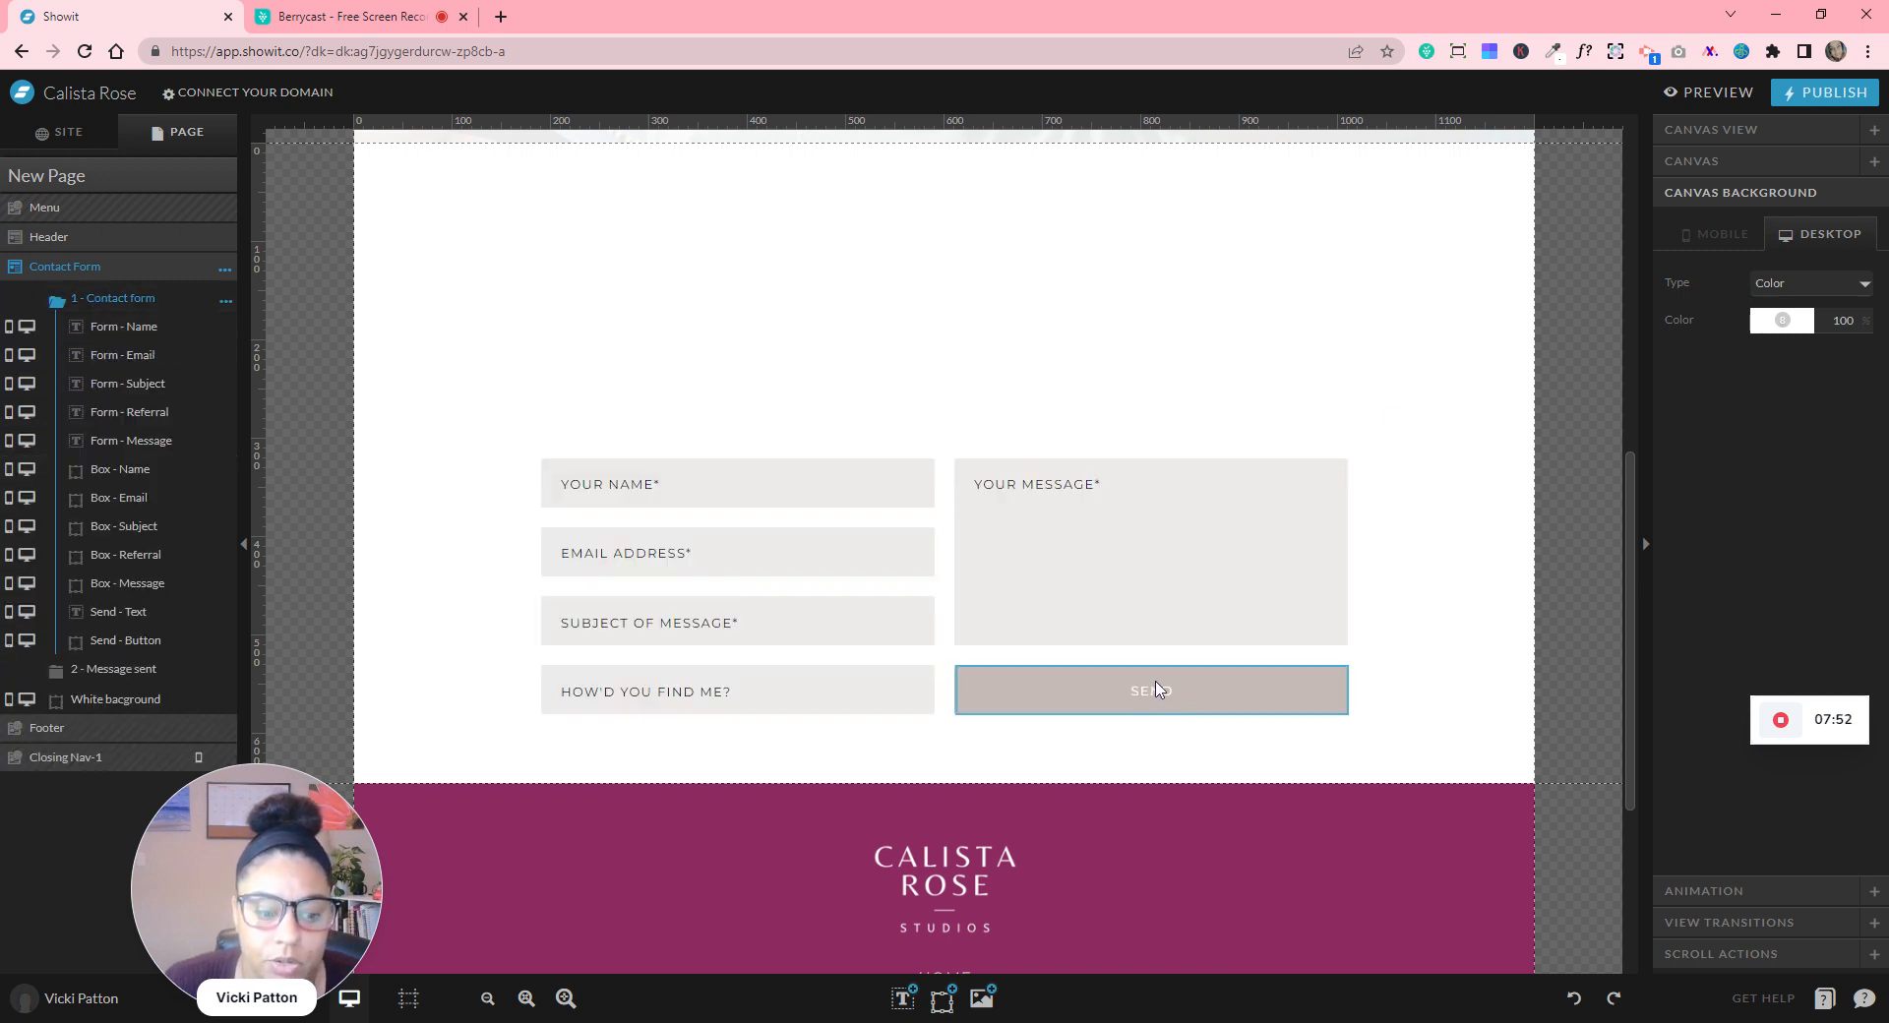
click(133, 673)
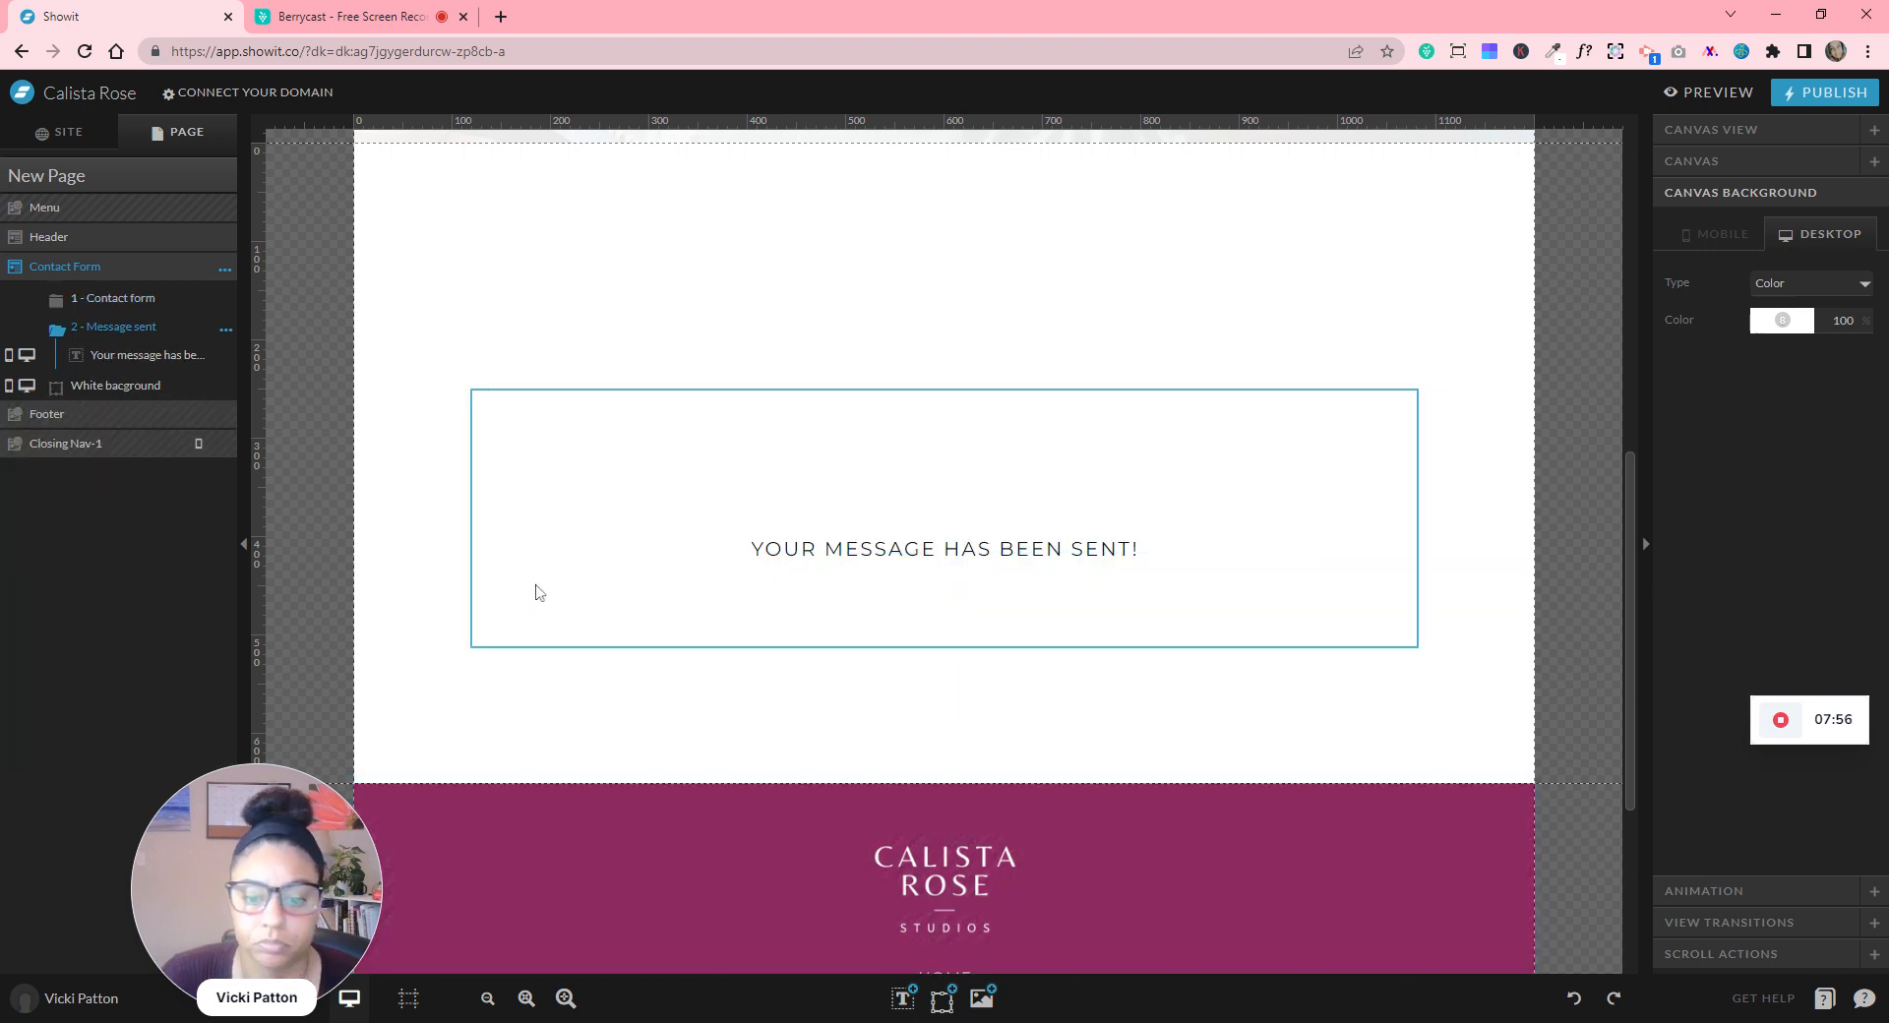
click(171, 307)
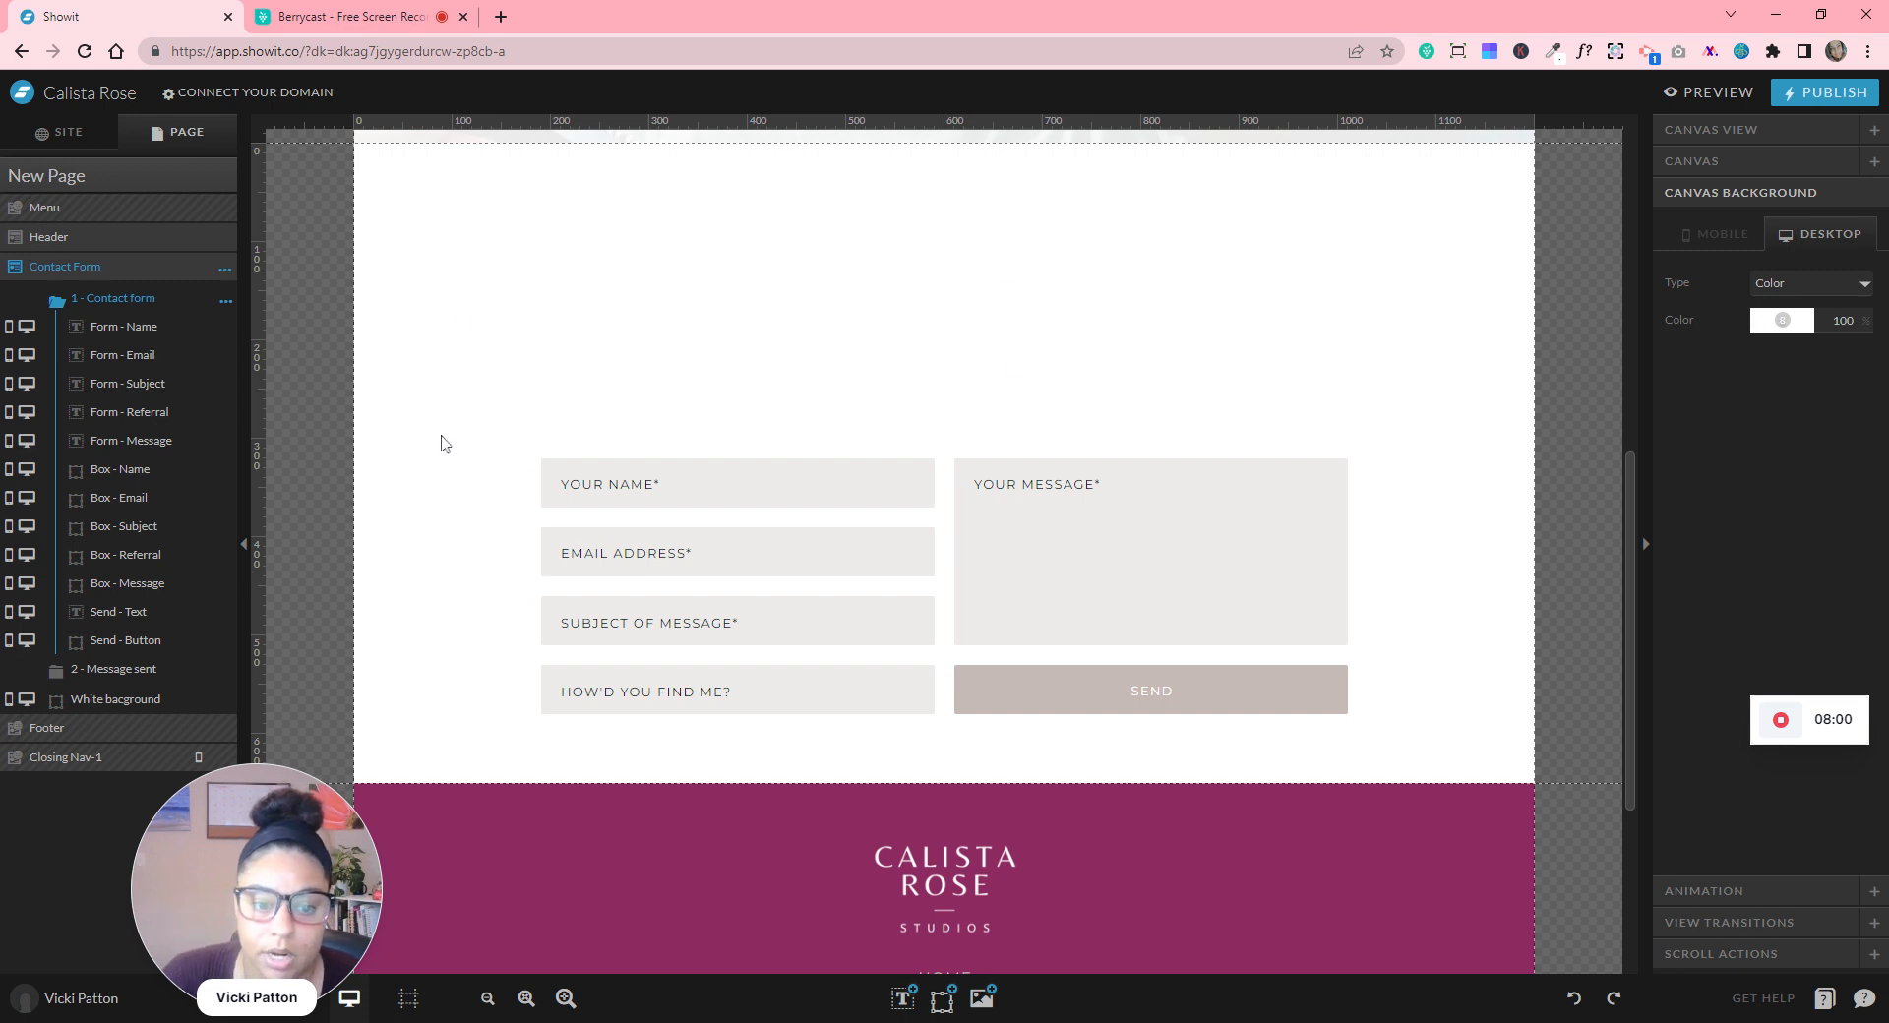
- Delete the white background box and move all the contact form elements up, centered horizontally on the canvas
click(599, 443)
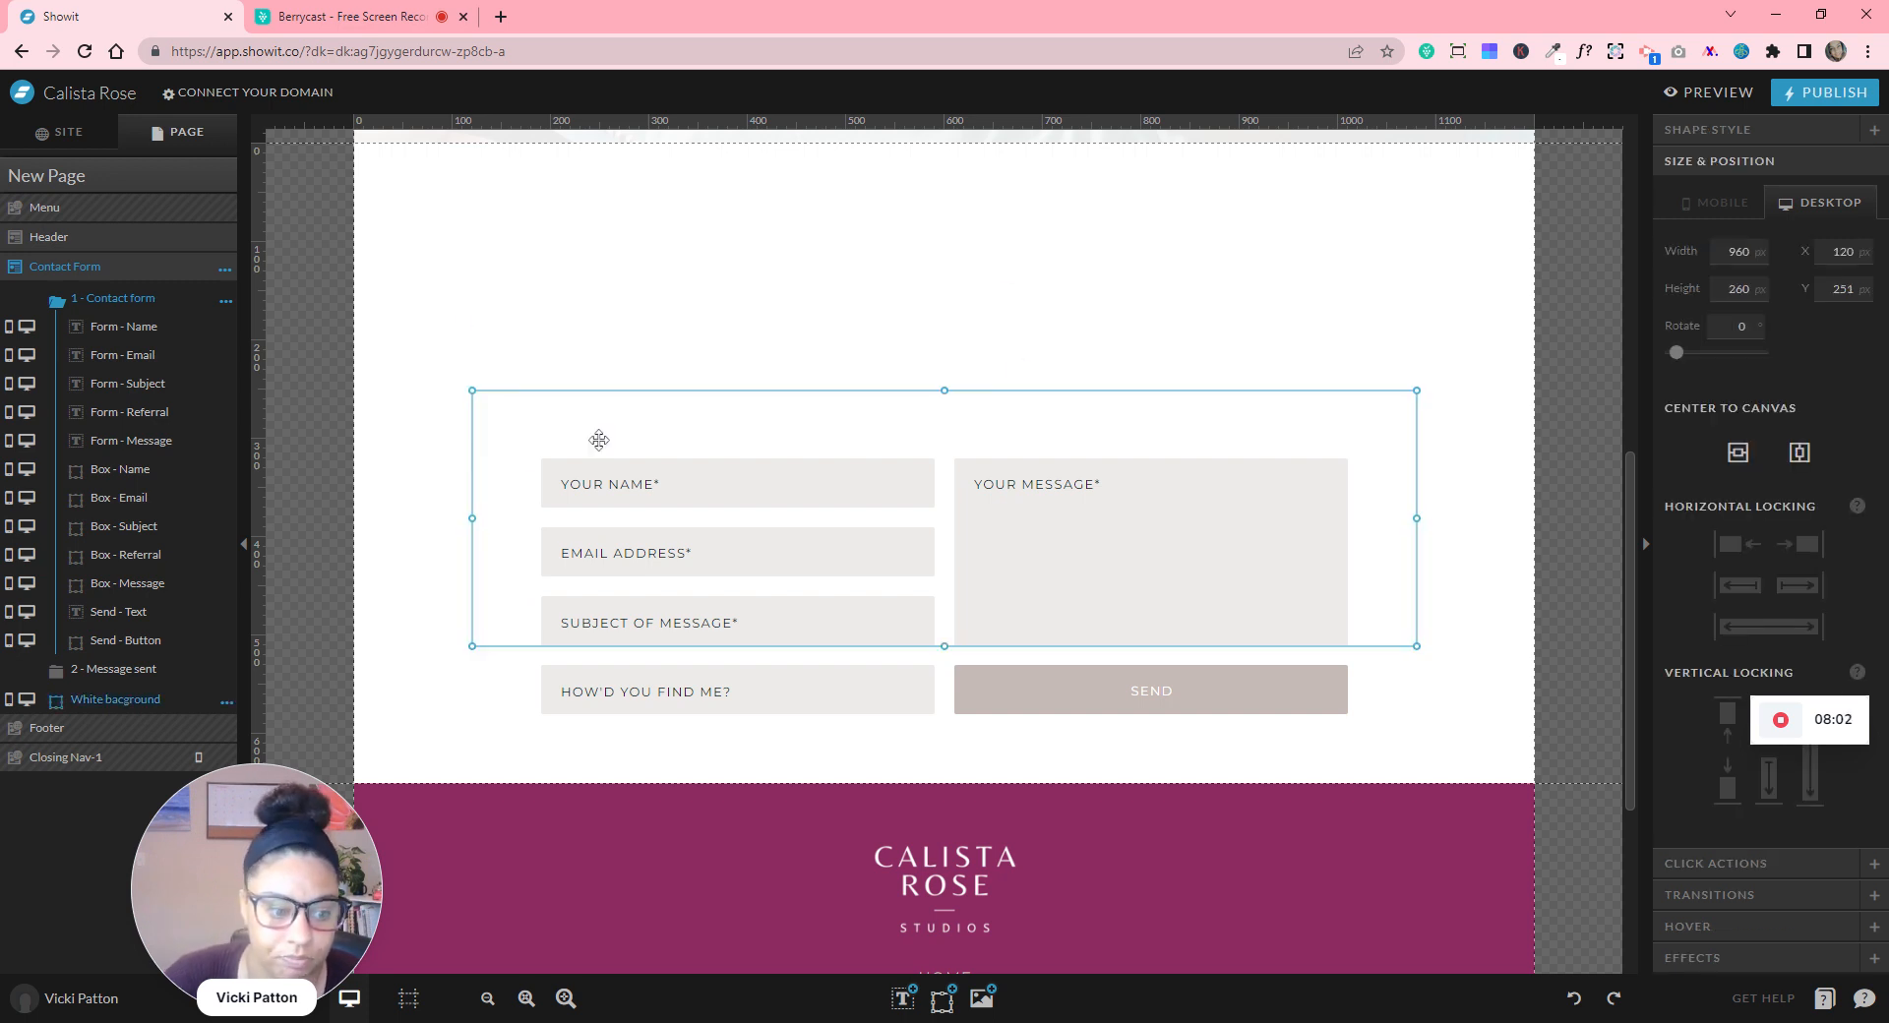
key(Delete)
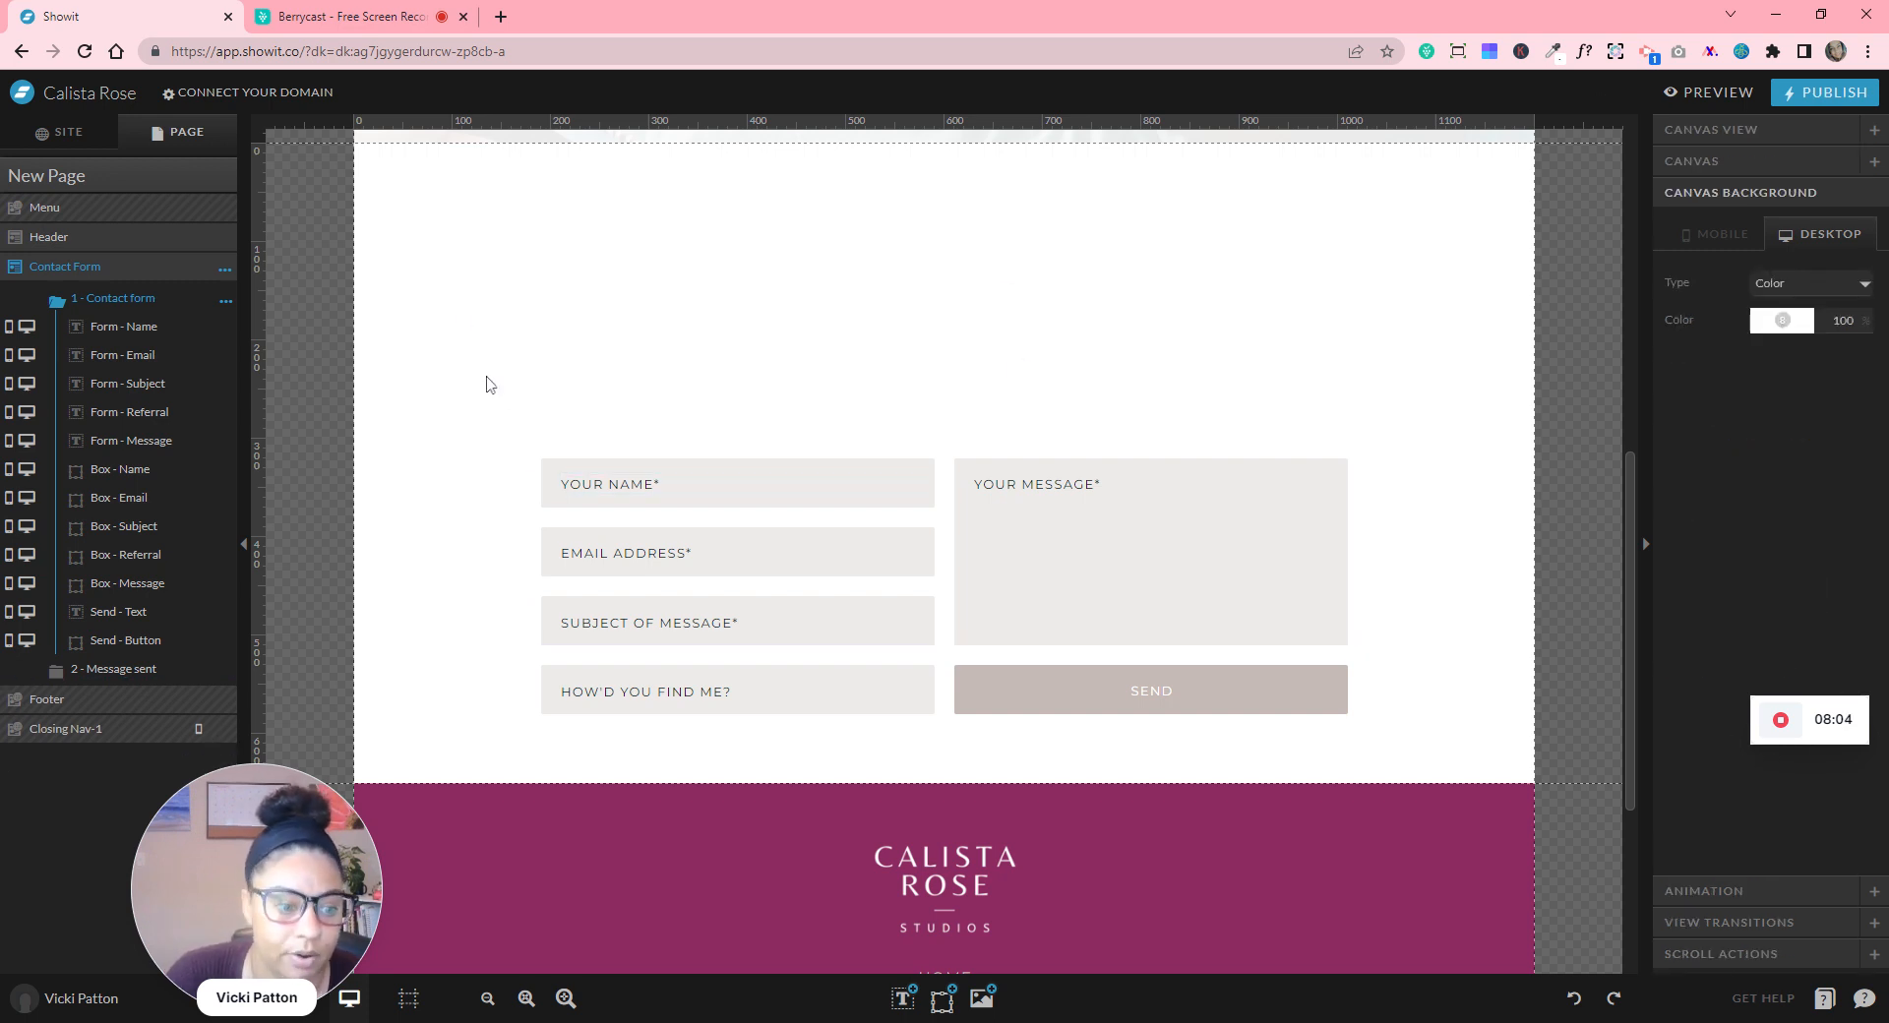
drag(470, 342, 1370, 739)
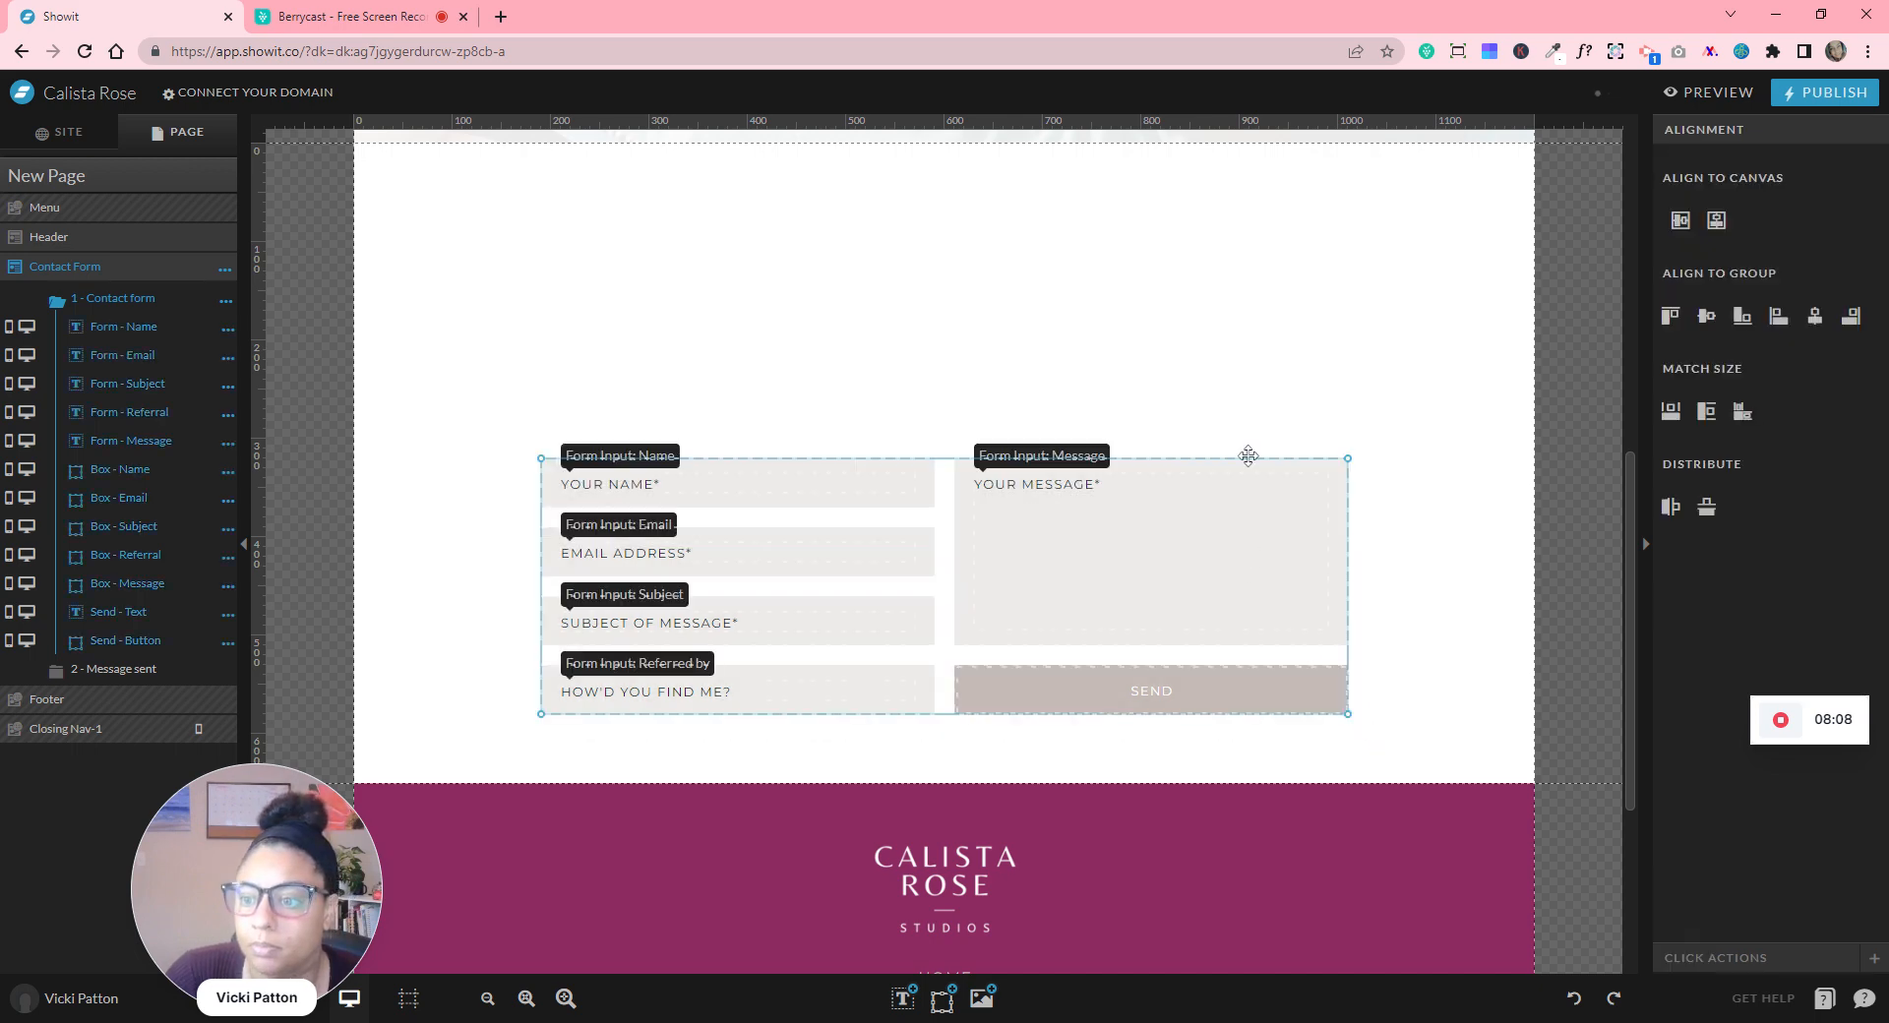
drag(1249, 569, 1239, 354)
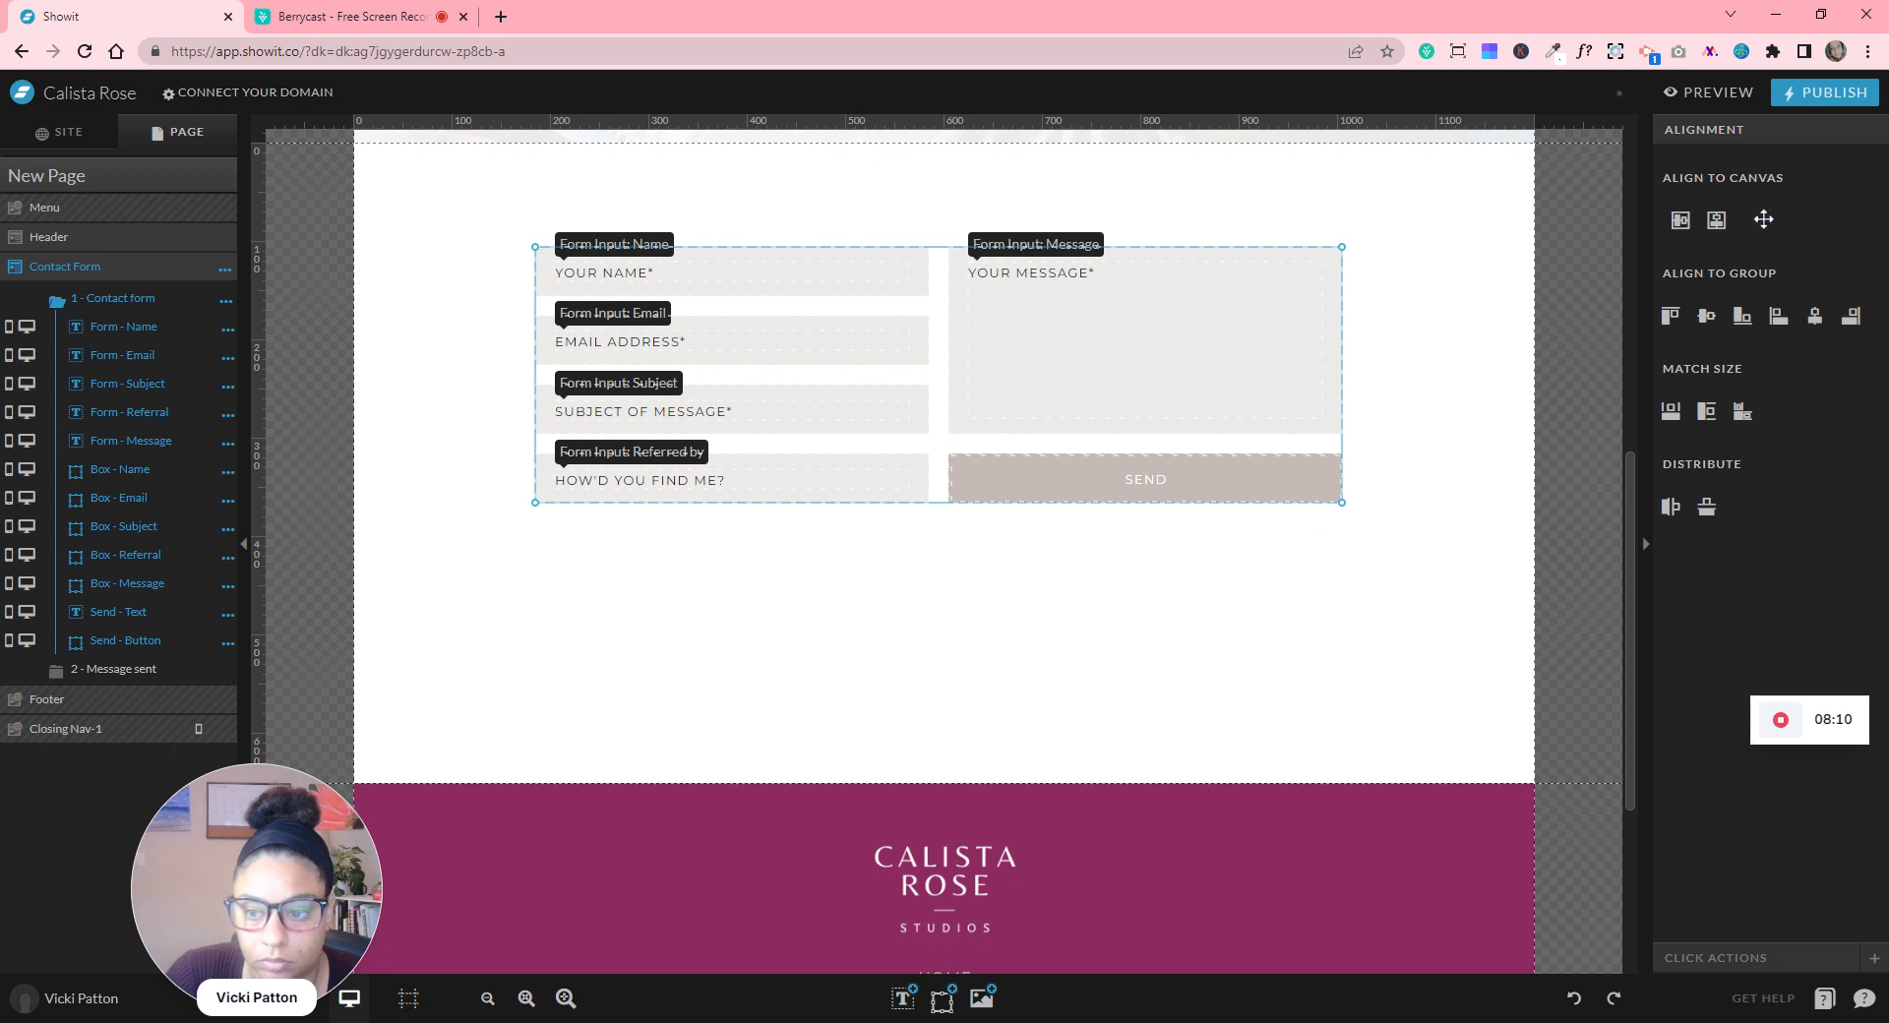
click(1714, 223)
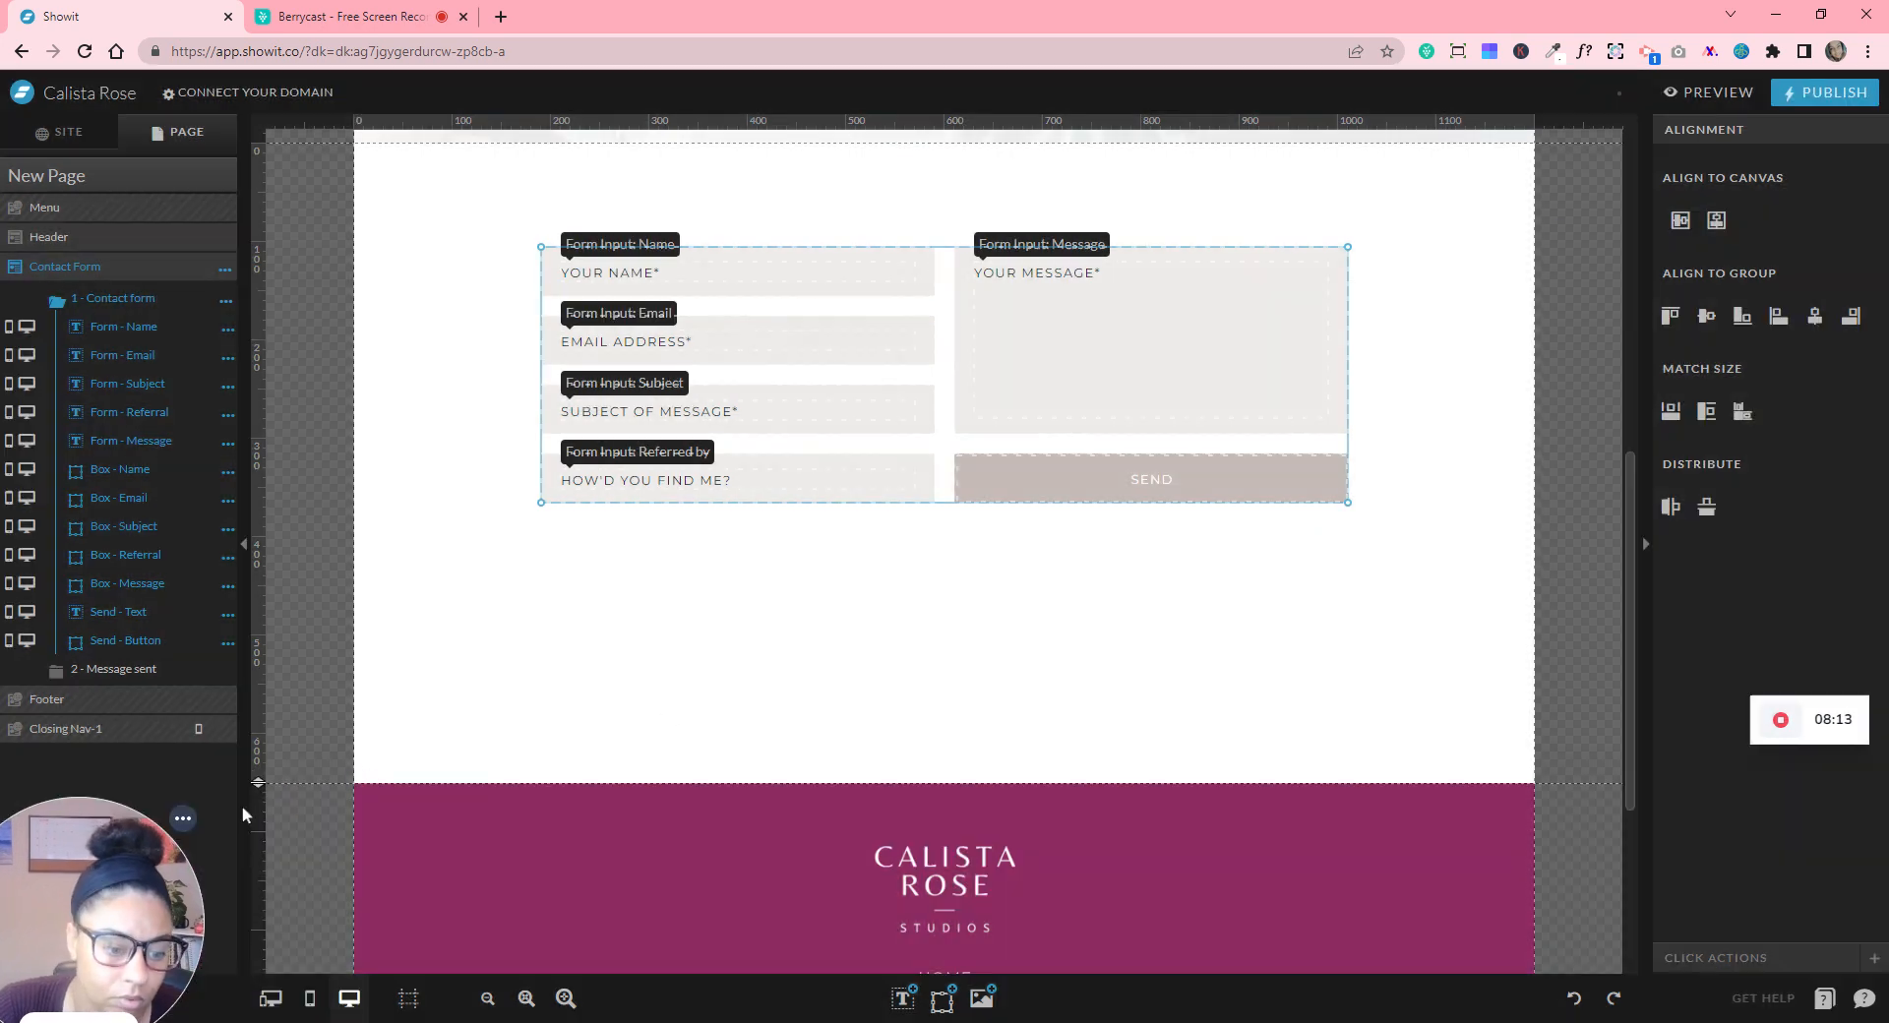
- Shorten the Contact Form canvas to about 490 px tall and center all the form elements vertically in it
drag(258, 784, 301, 626)
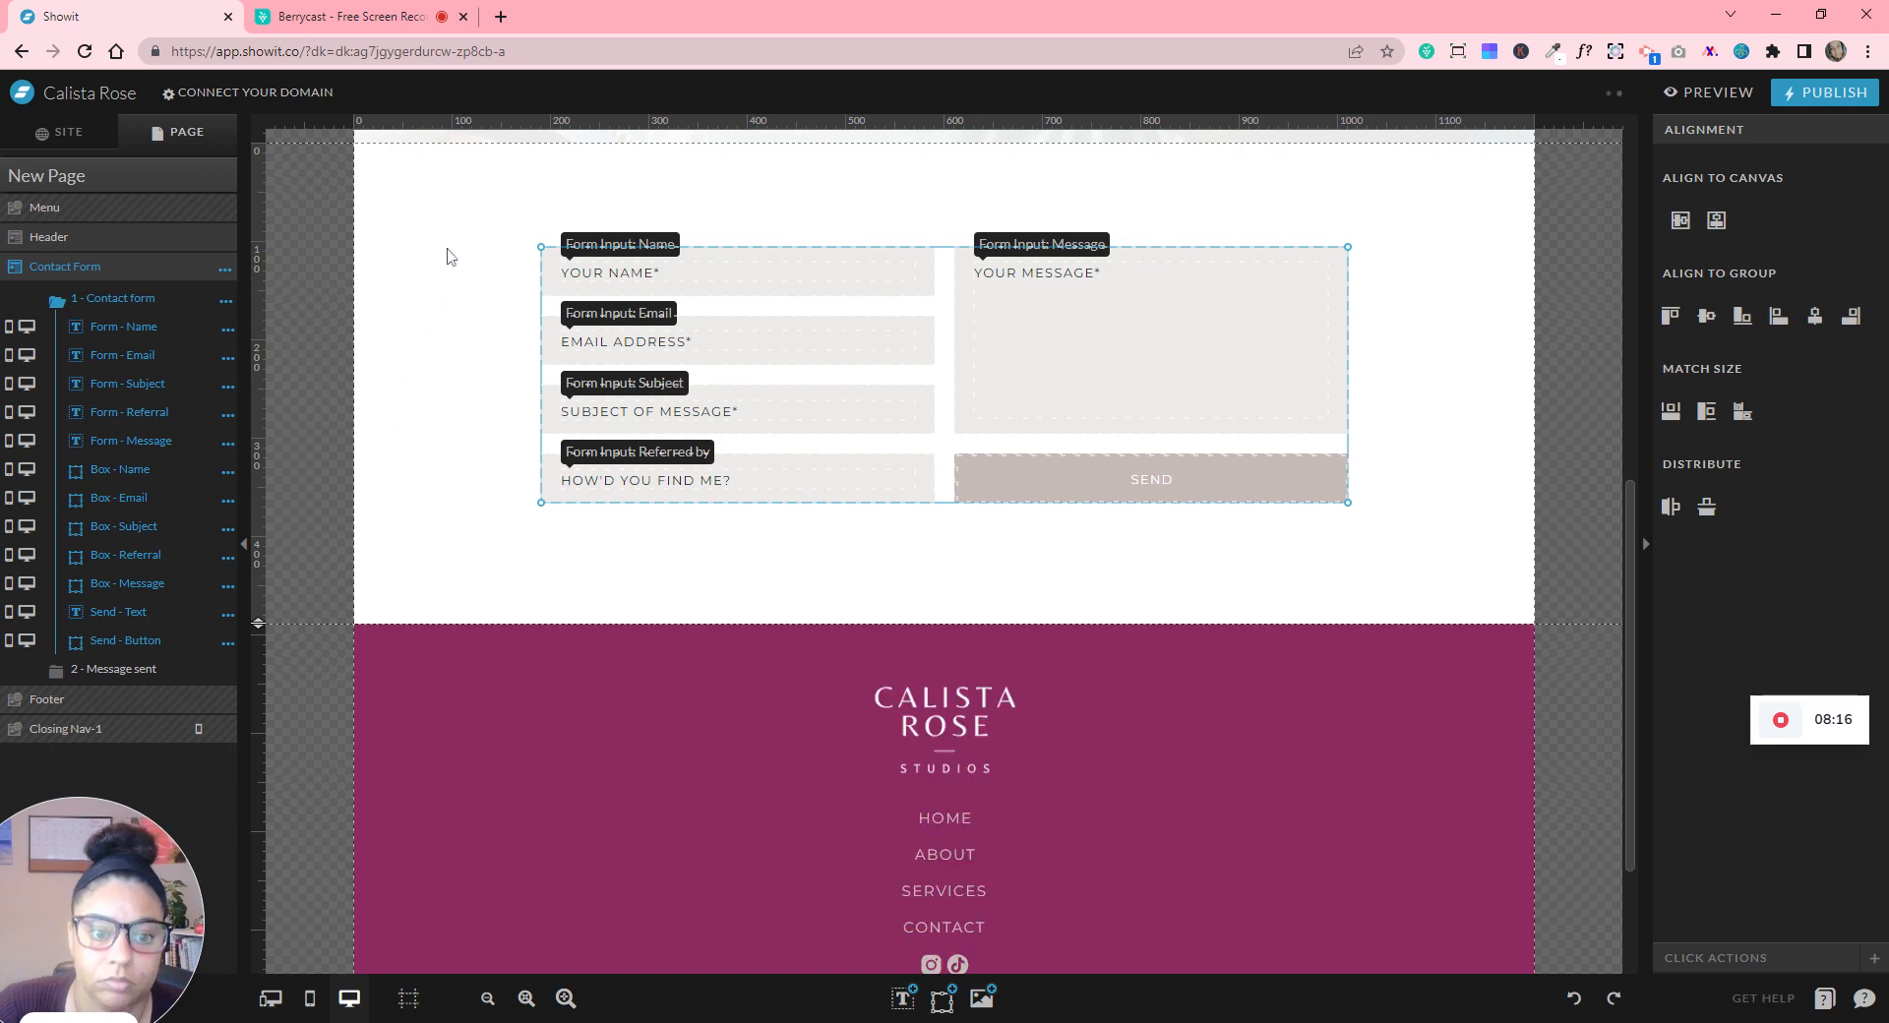
click(989, 236)
drag(466, 213, 1350, 532)
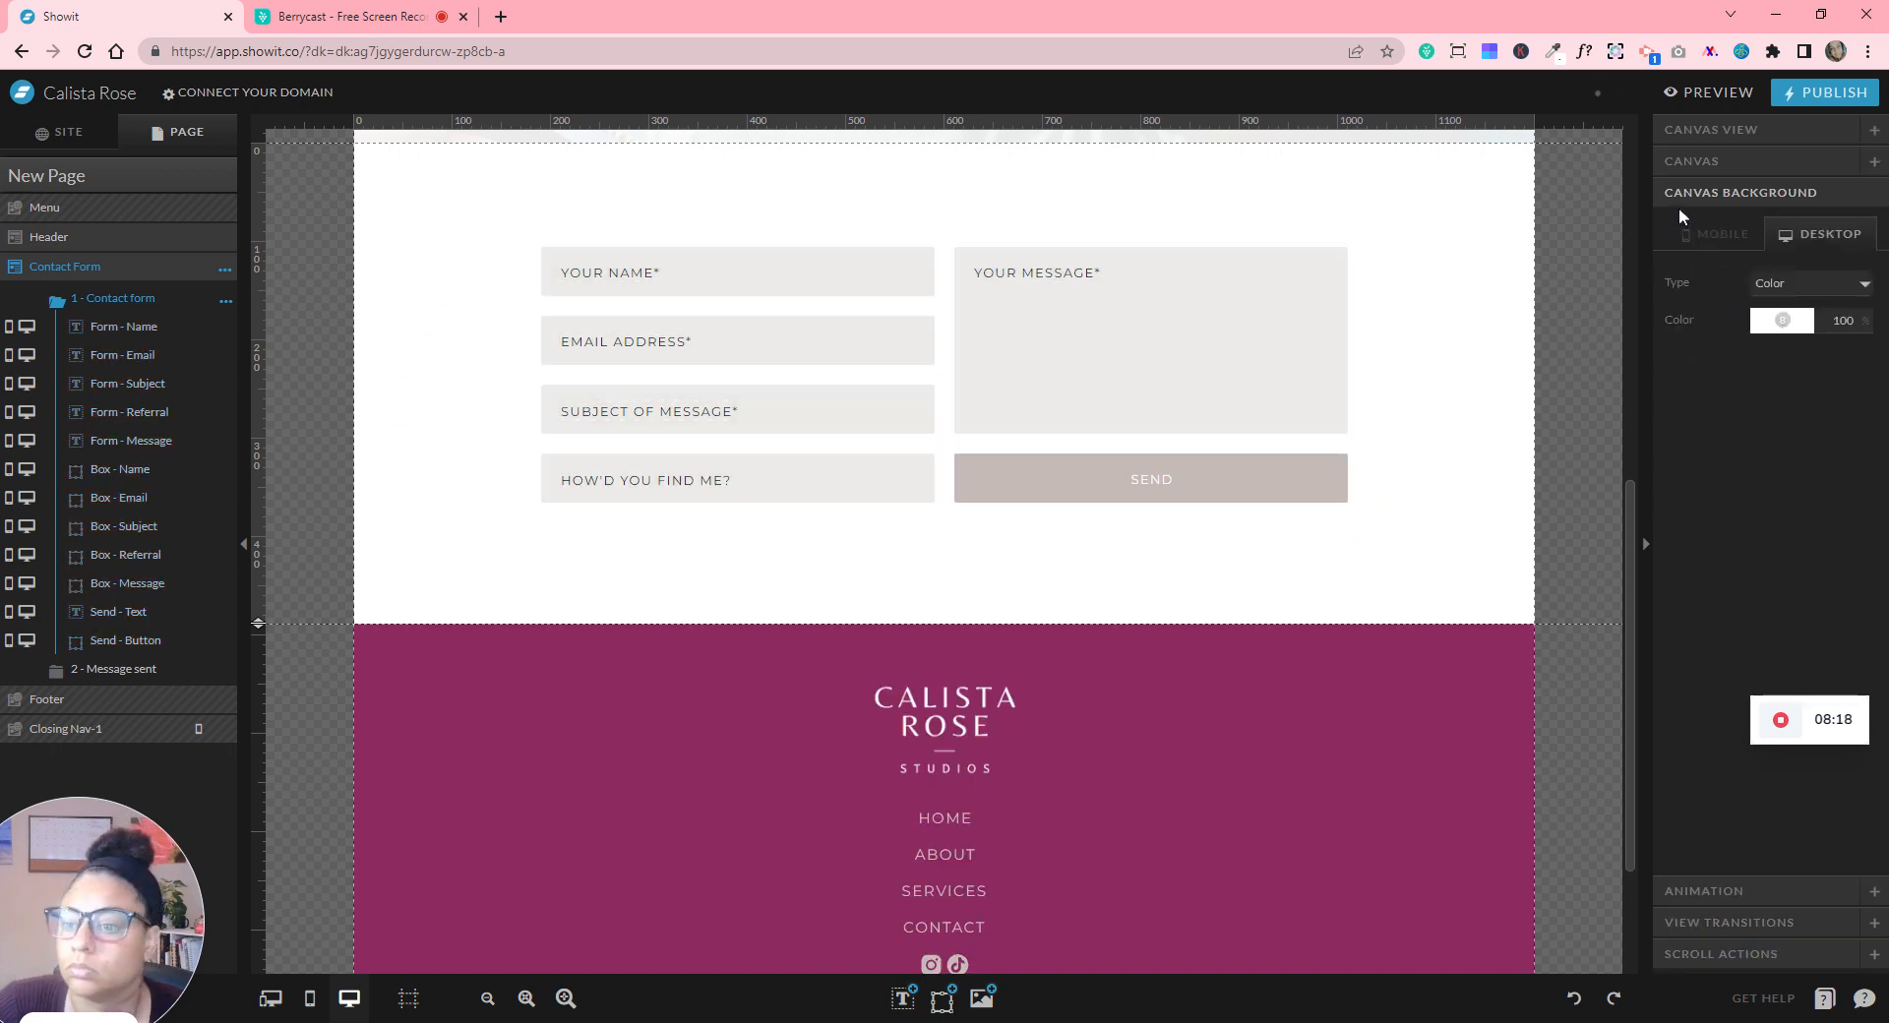
click(1716, 219)
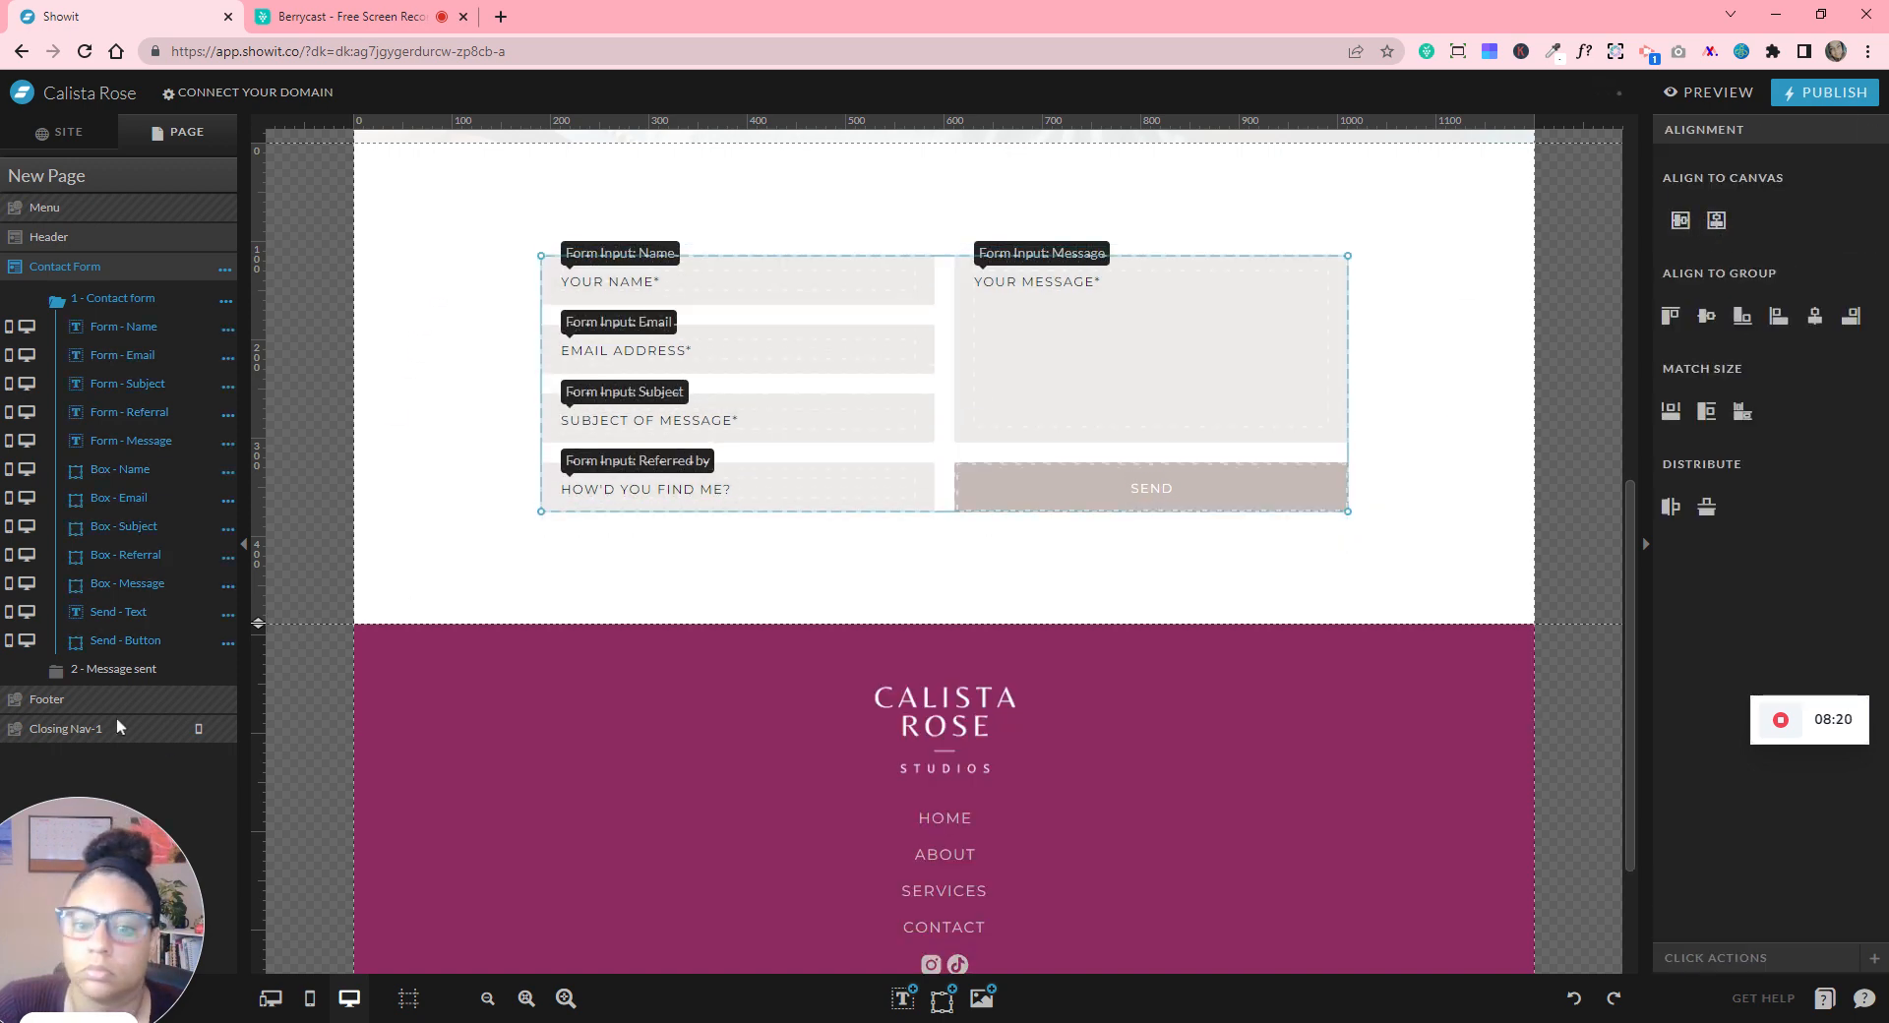
- Center the "Your message has been sent!" text vertically on the canvas in the Message sent view
click(118, 673)
click(940, 544)
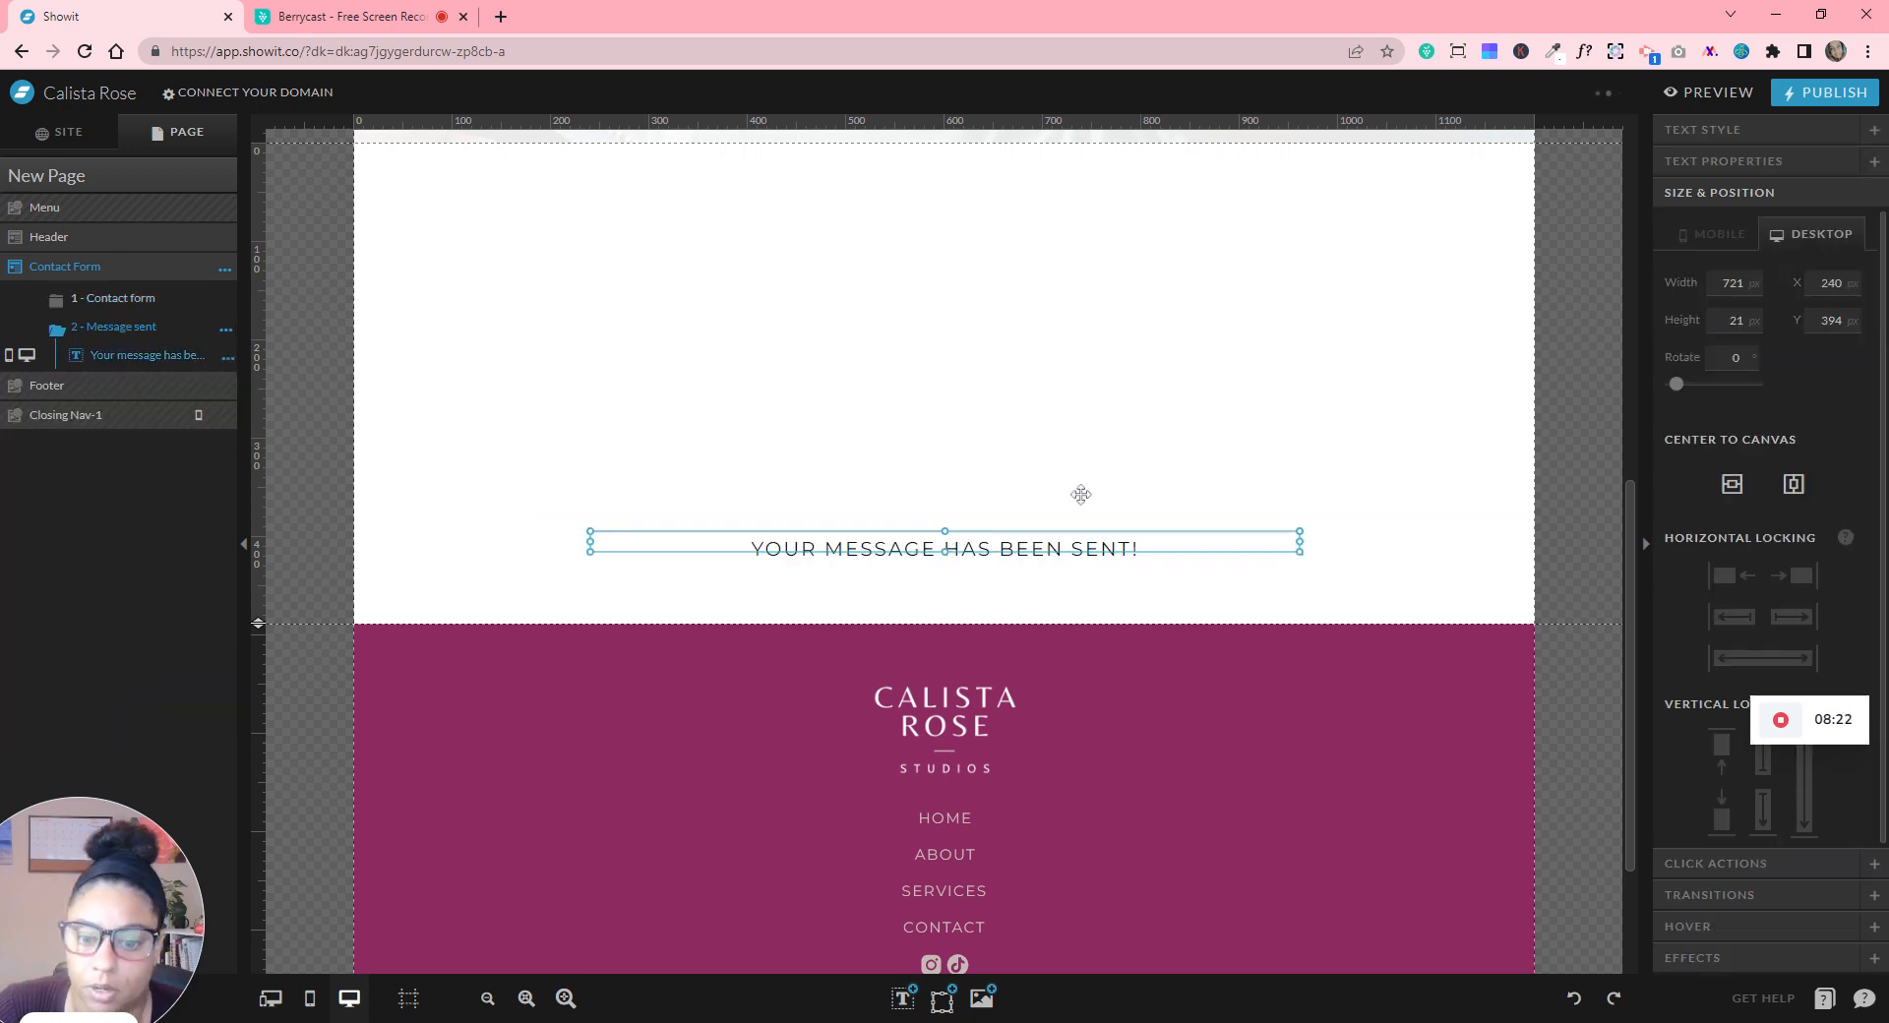
click(1686, 129)
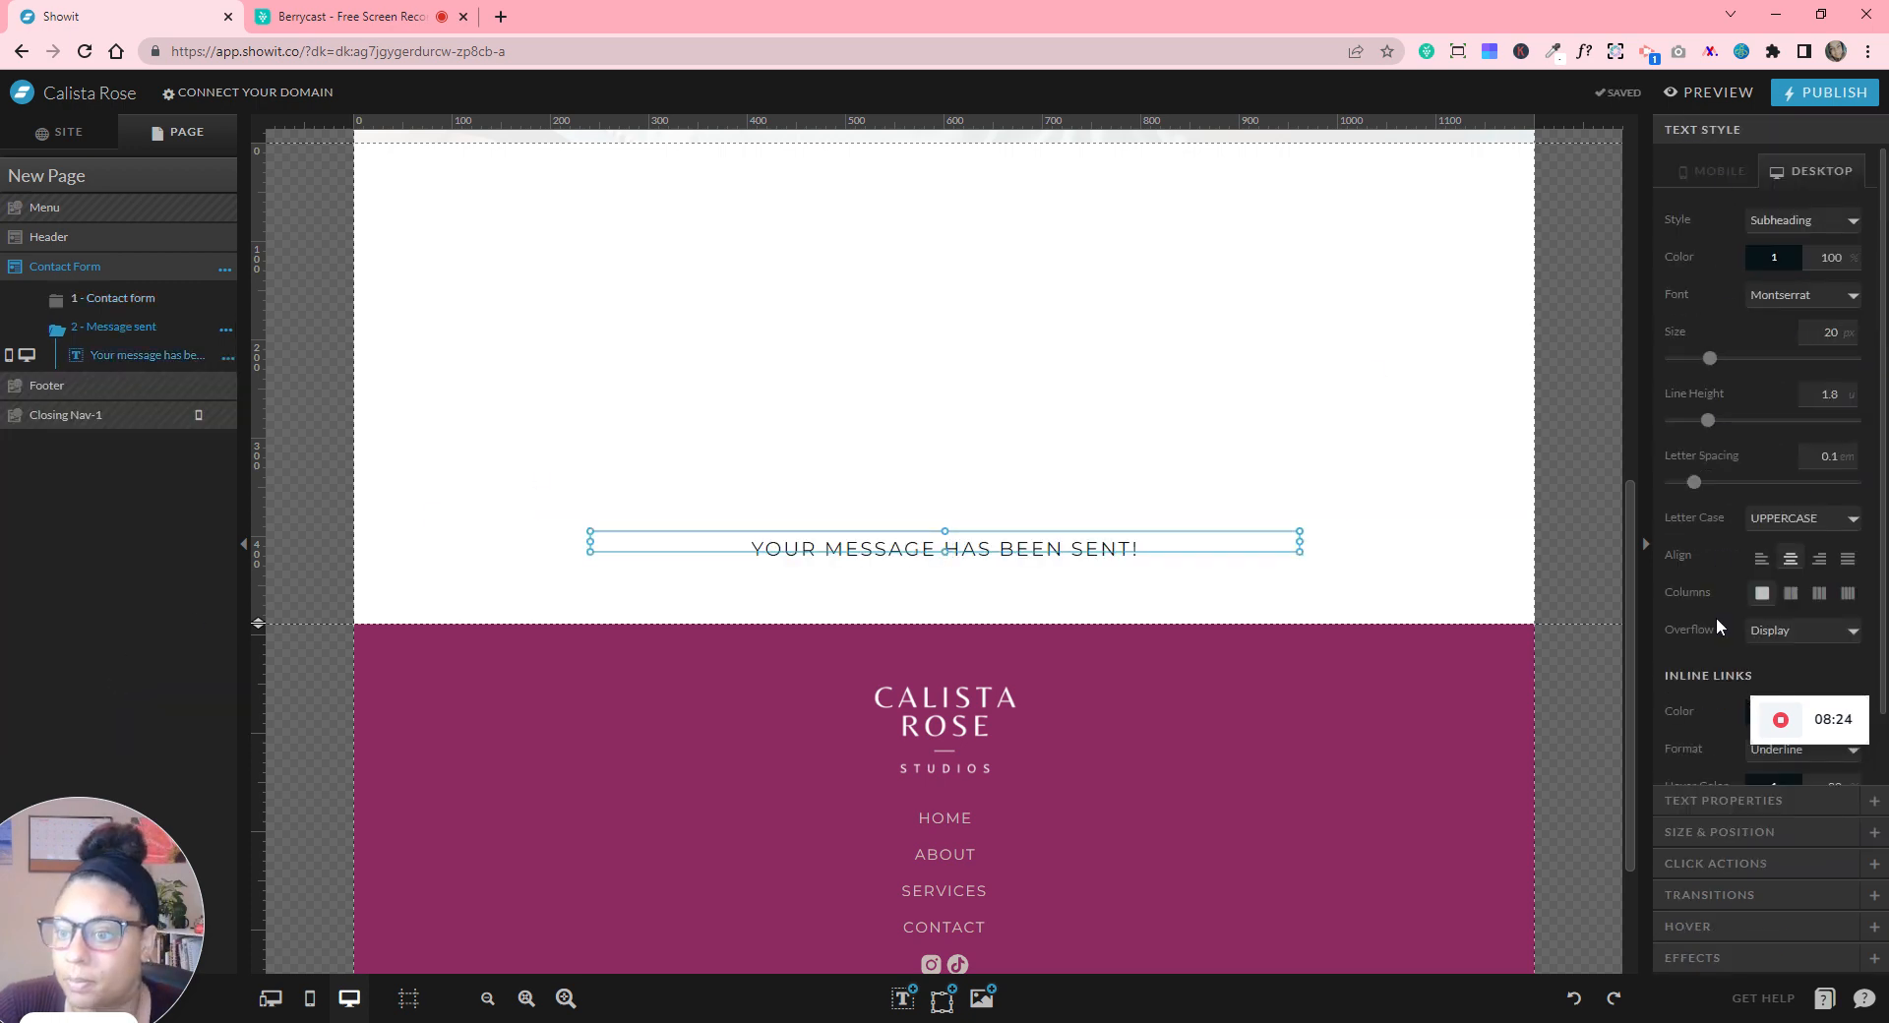
click(1712, 834)
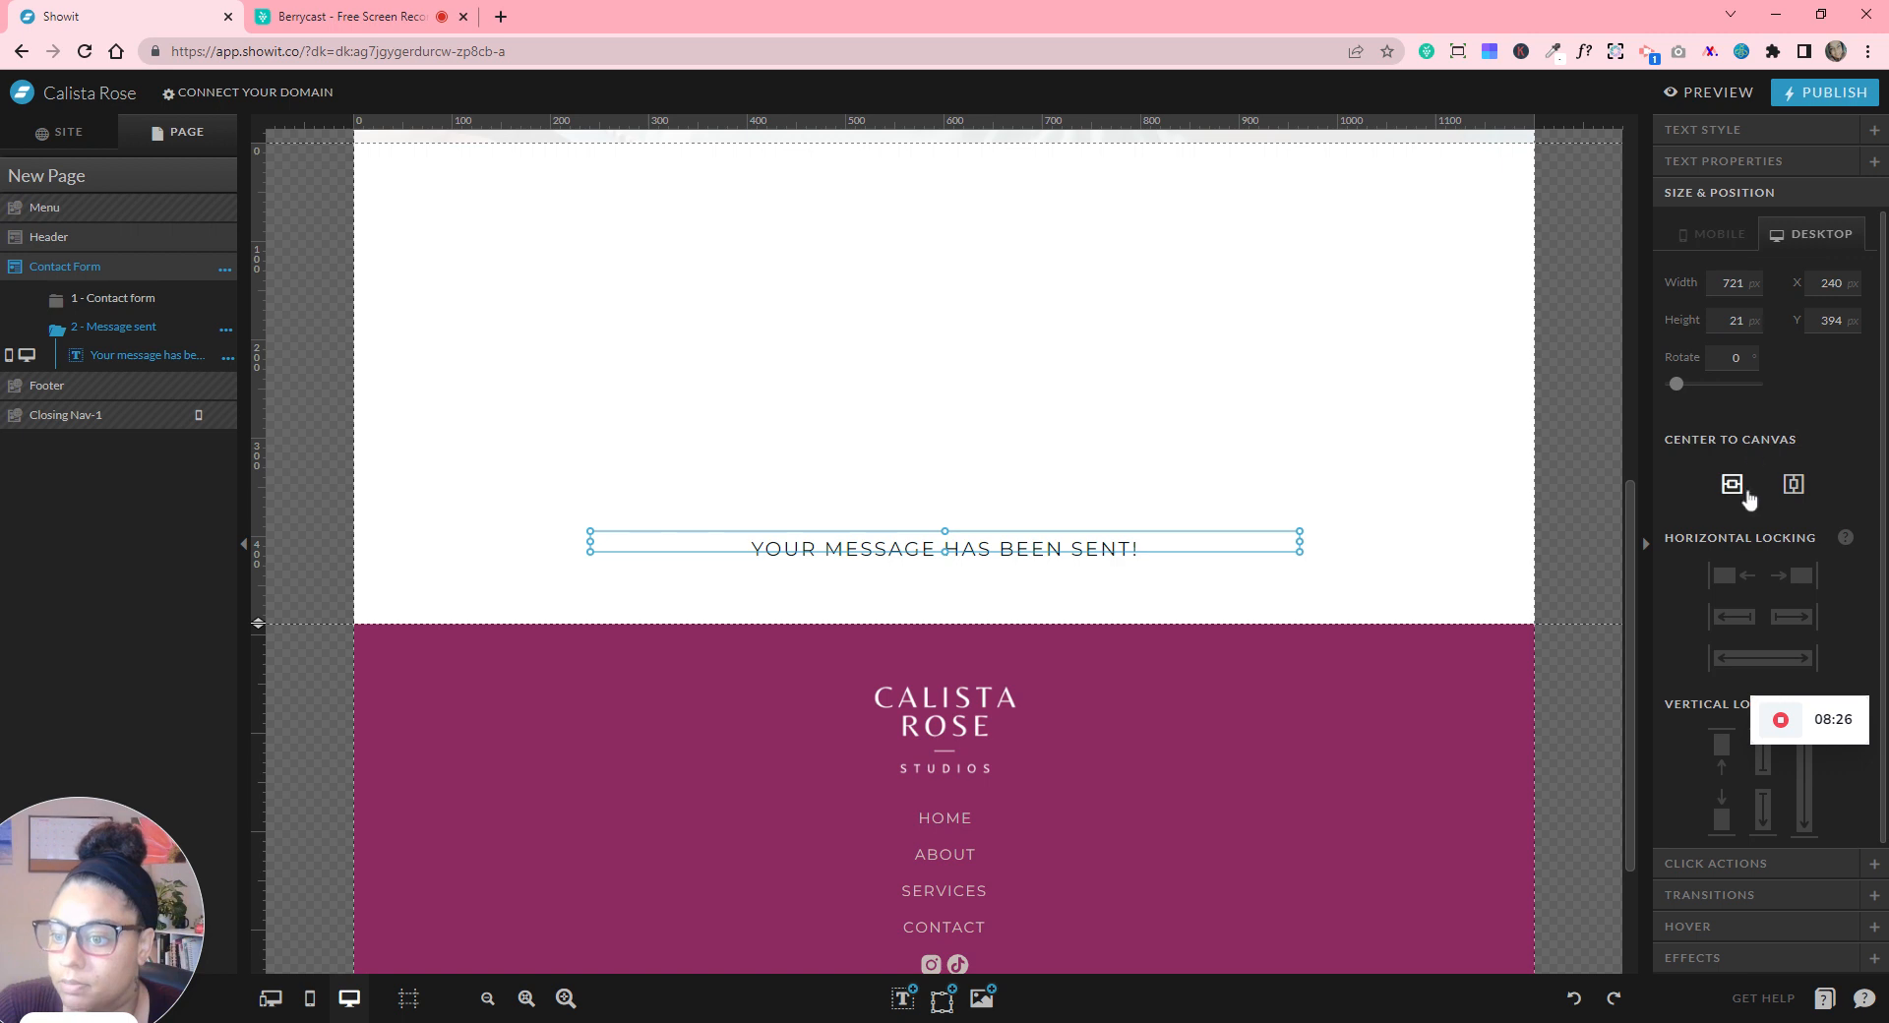
click(1794, 483)
click(1505, 450)
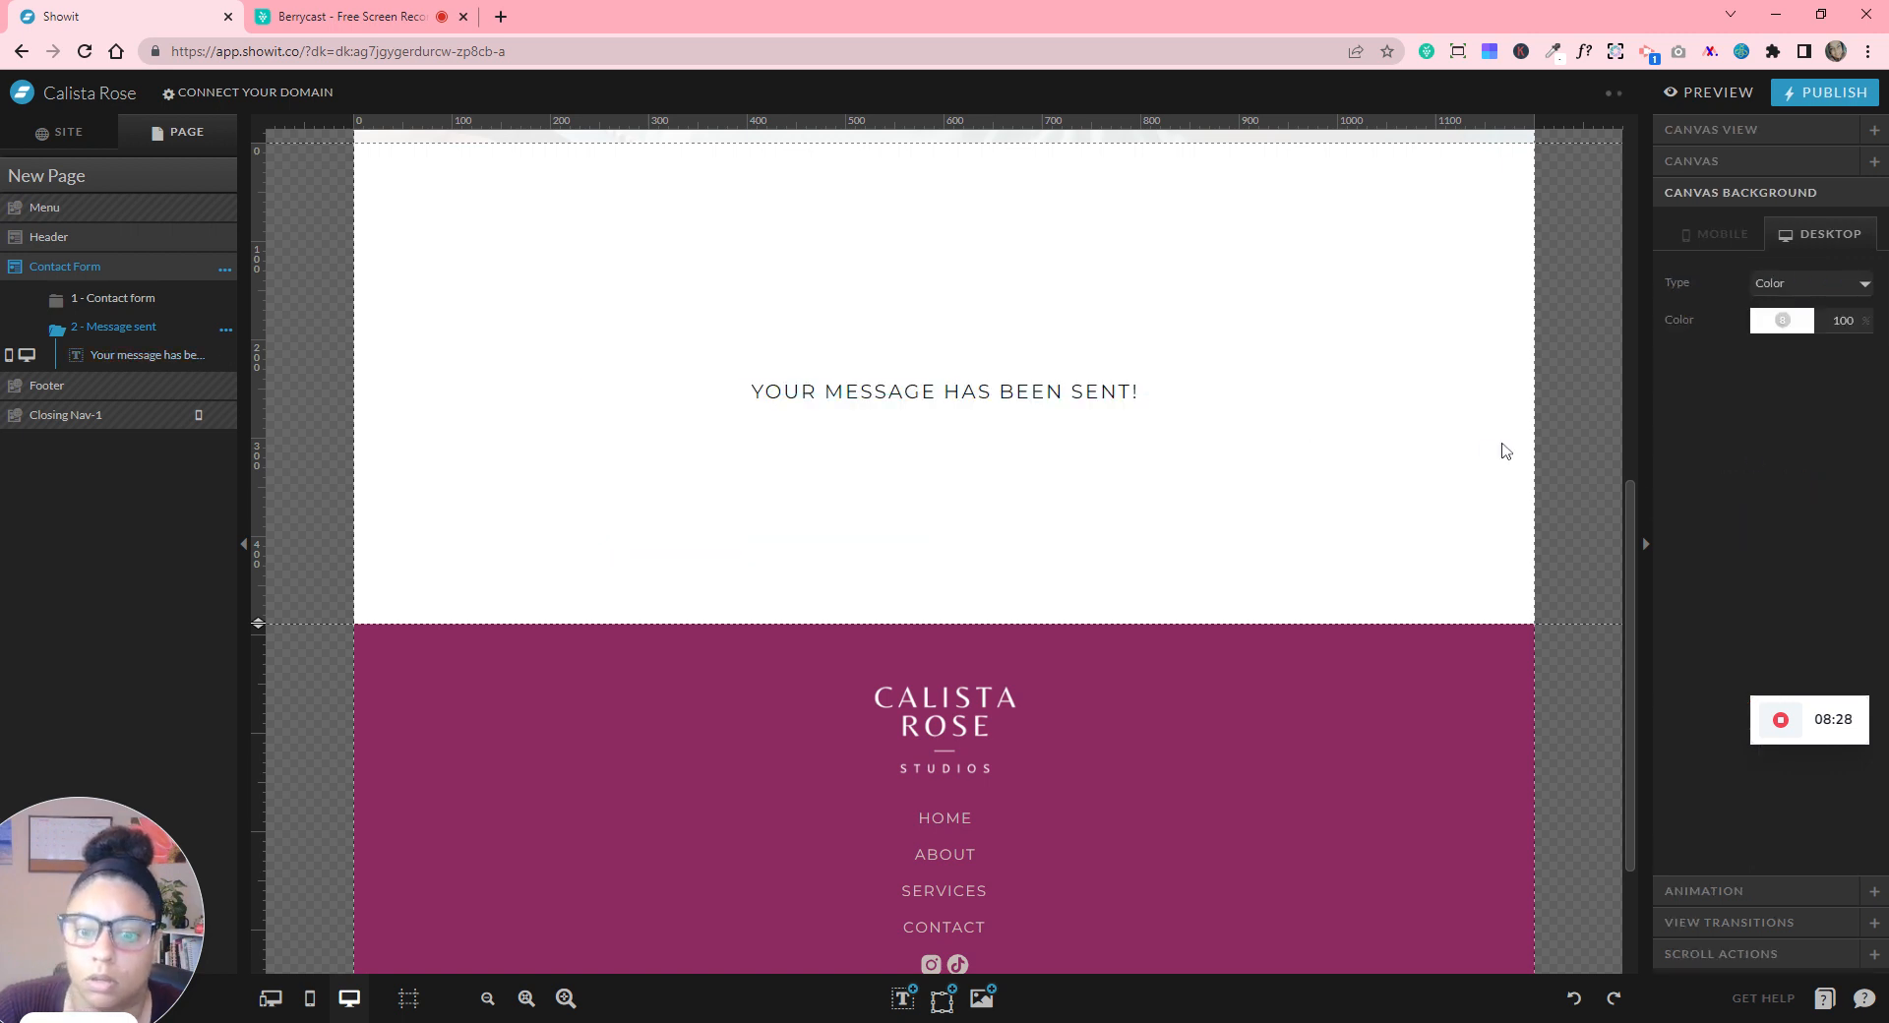
- Examine the Name and Email form fields in the Contact form view, including the Name field's contact form input properties
click(155, 297)
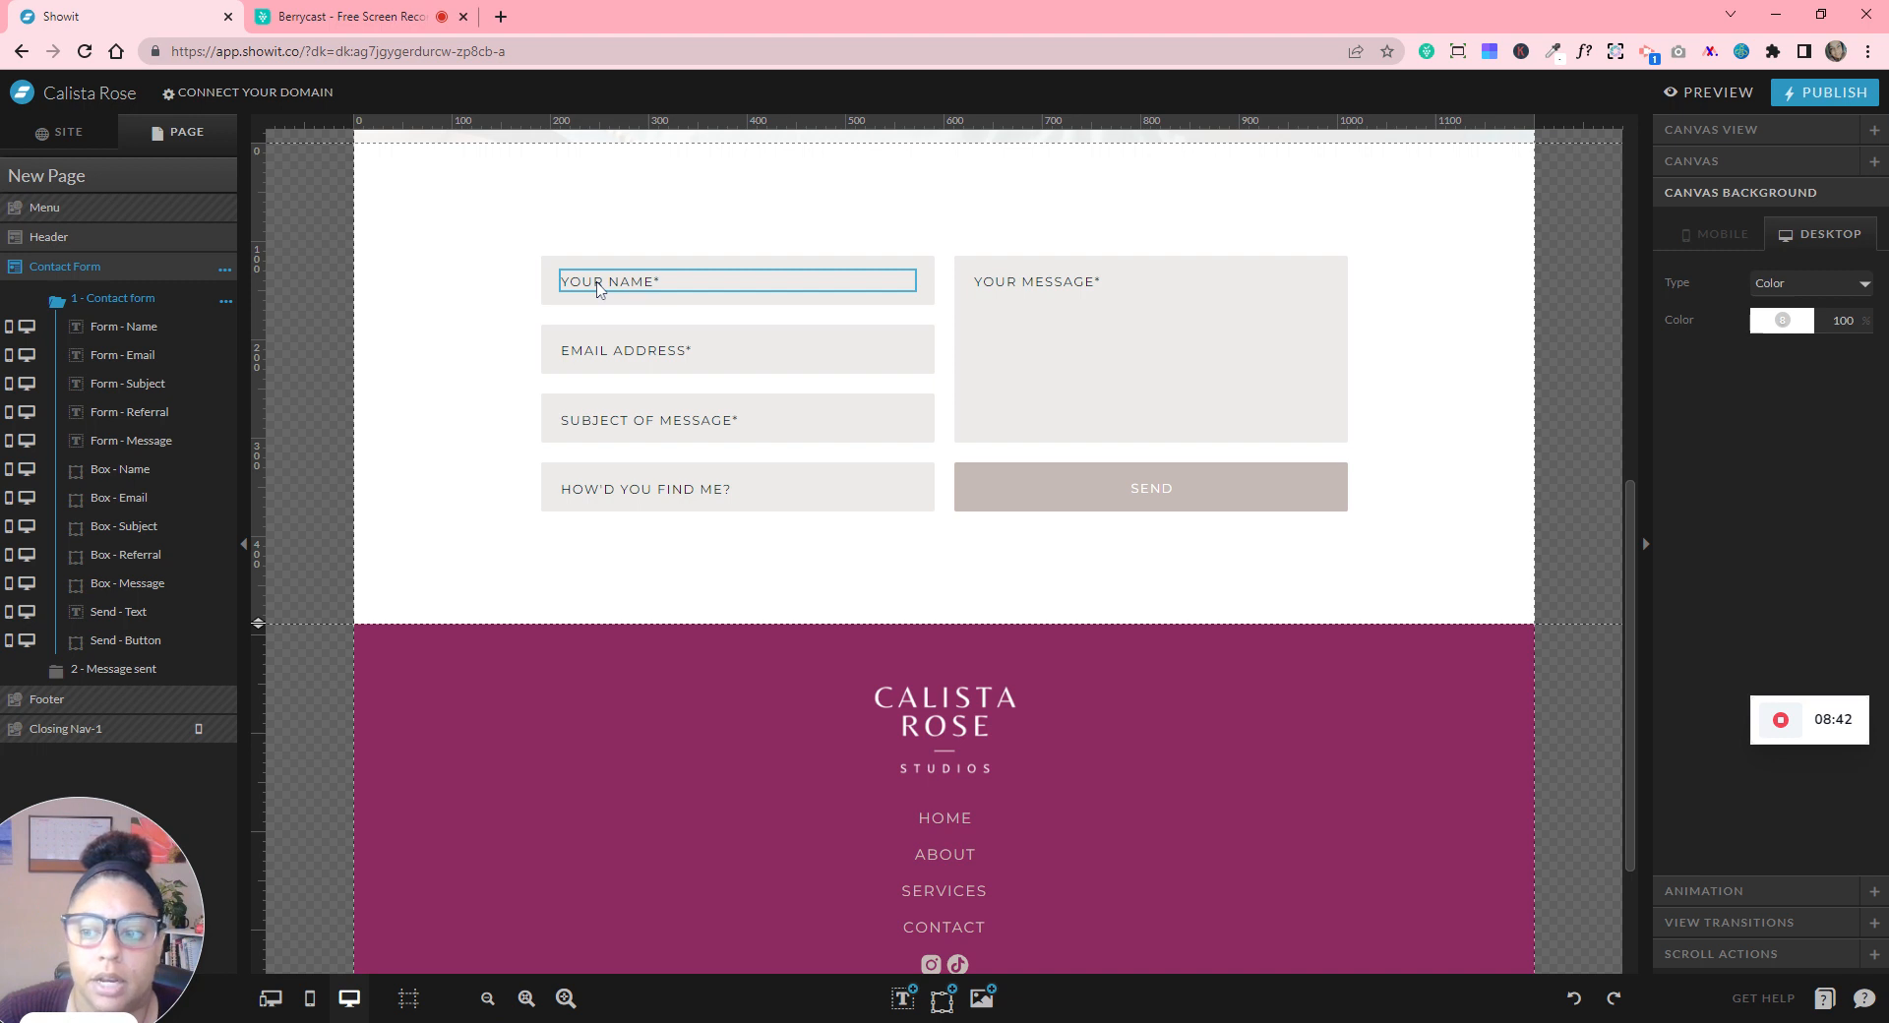
click(634, 286)
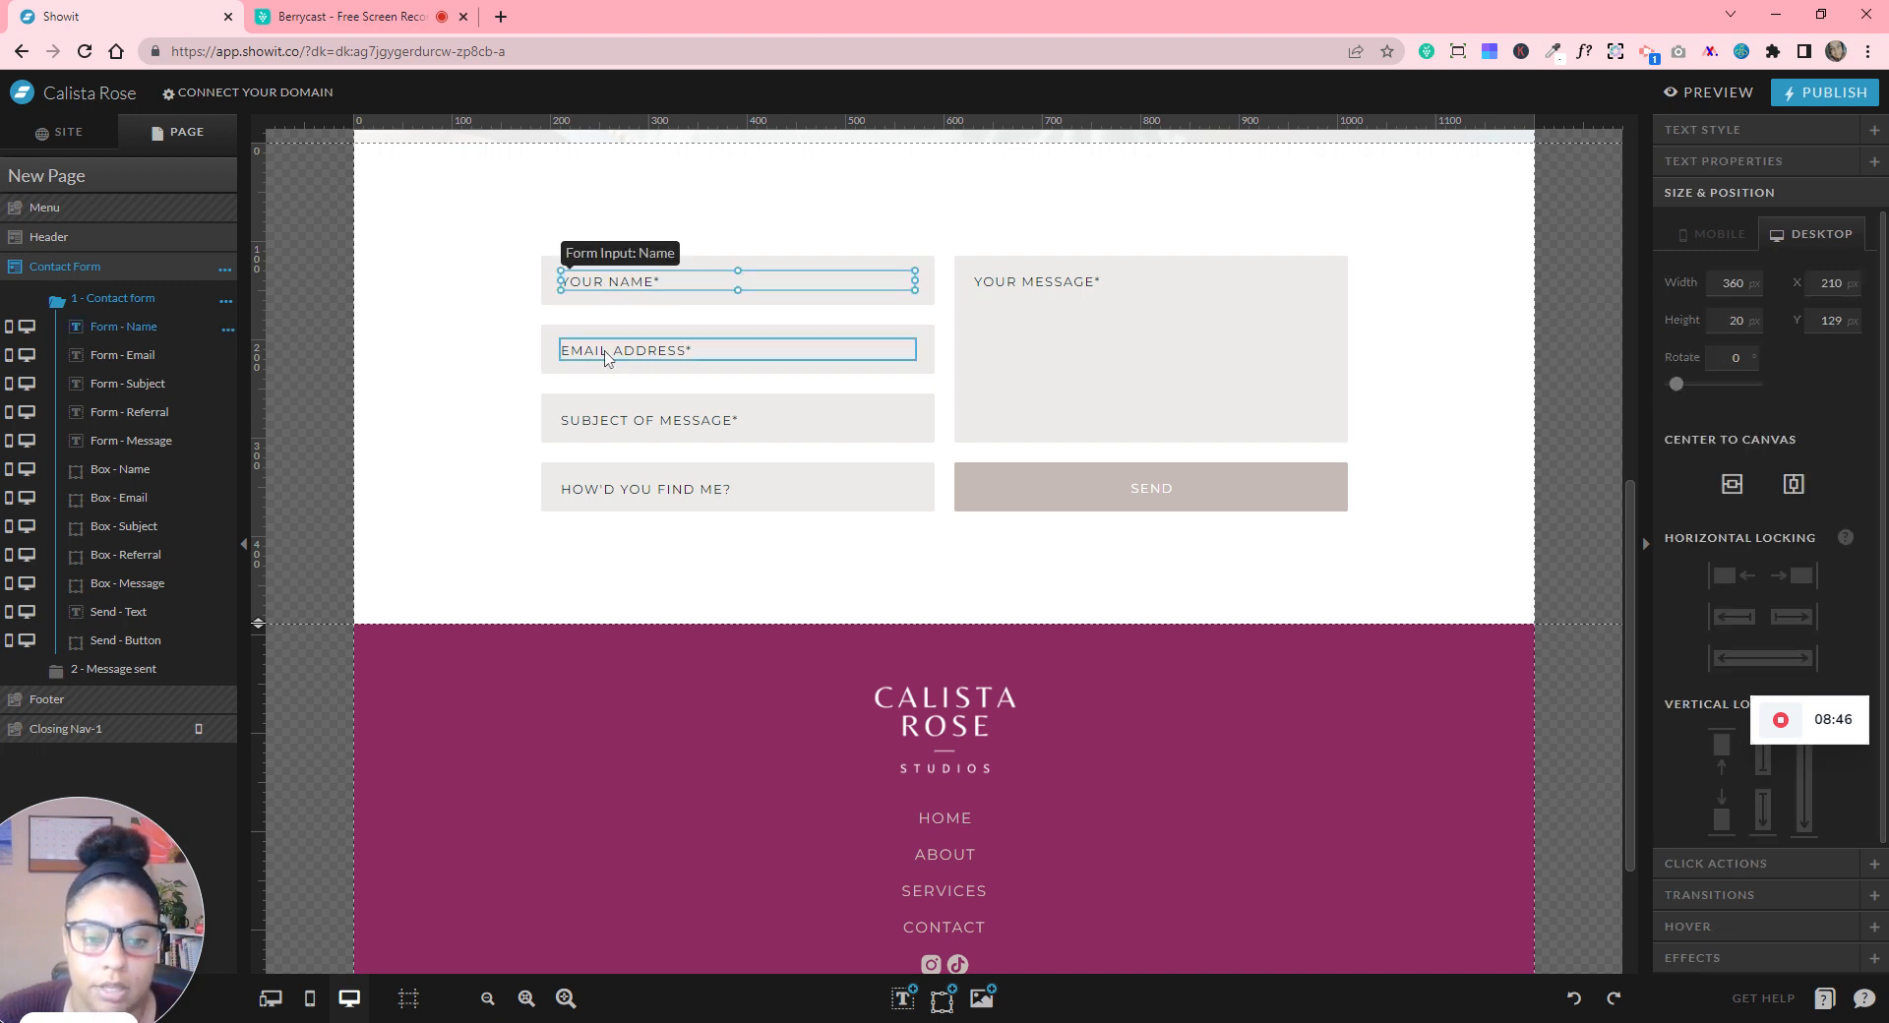
click(606, 354)
click(592, 293)
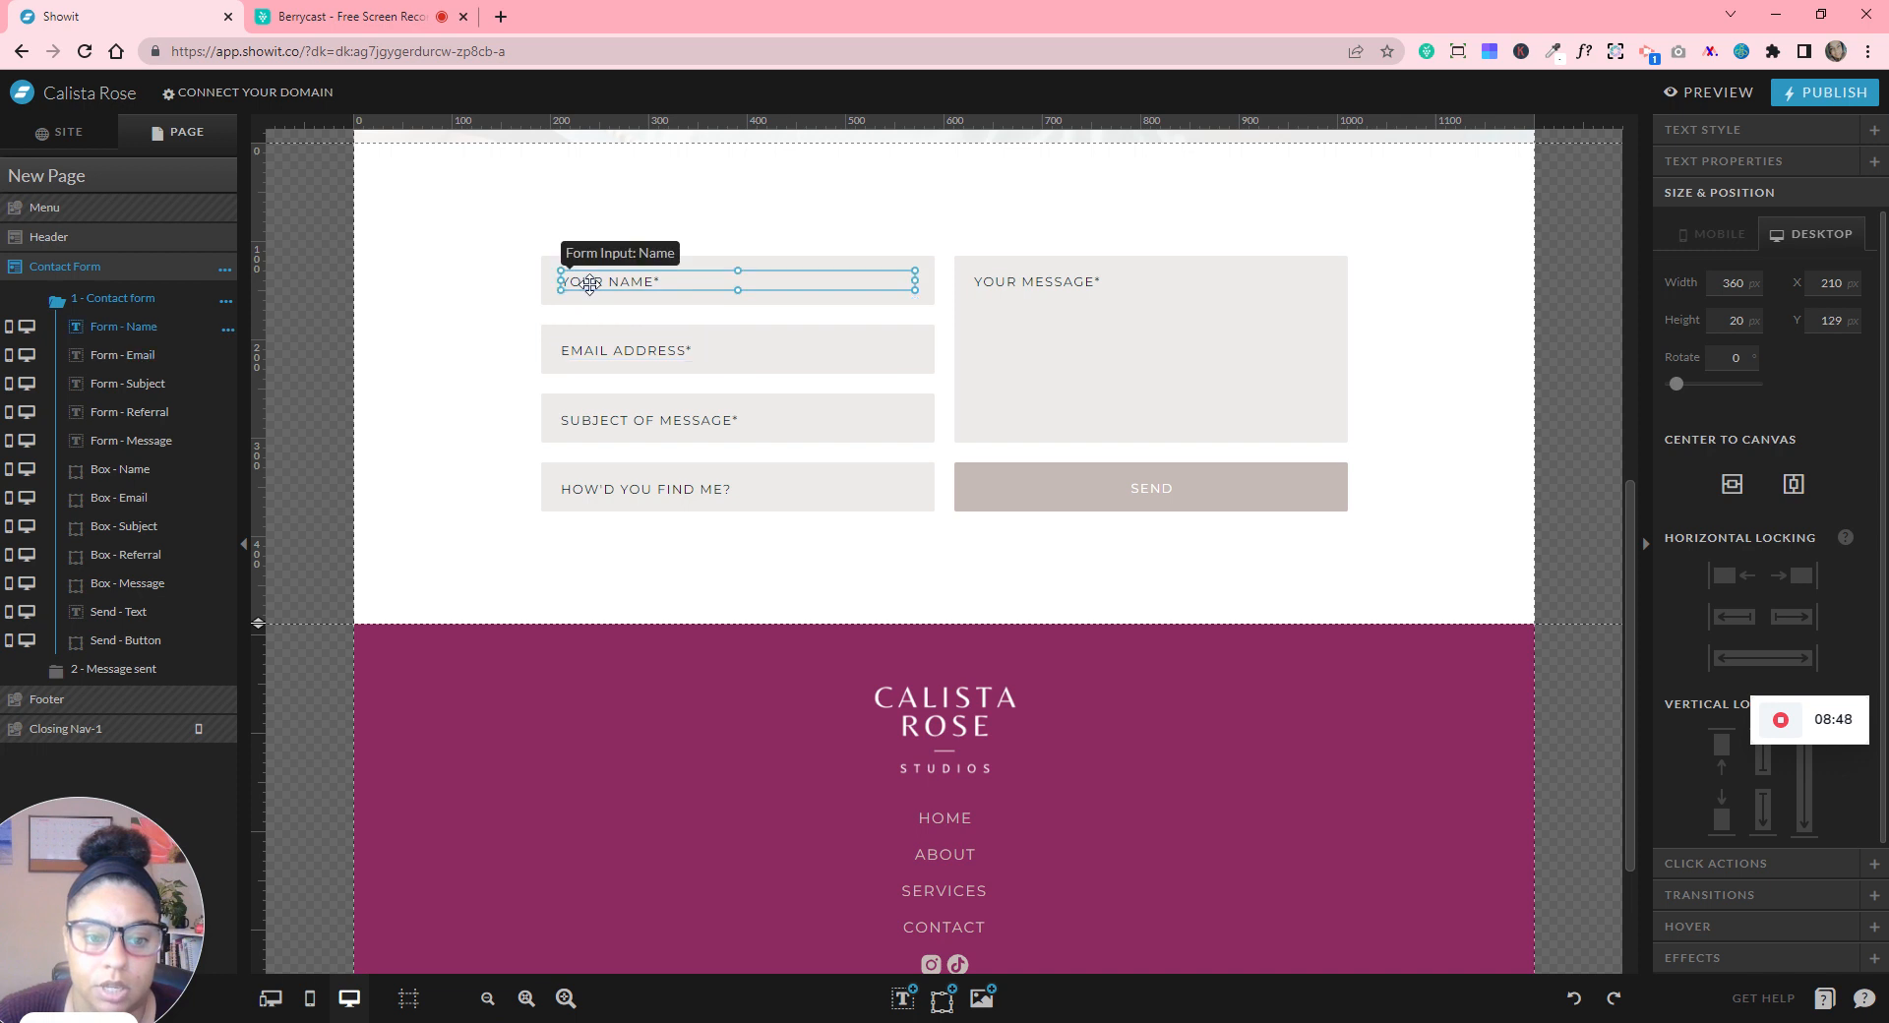
click(608, 356)
click(627, 294)
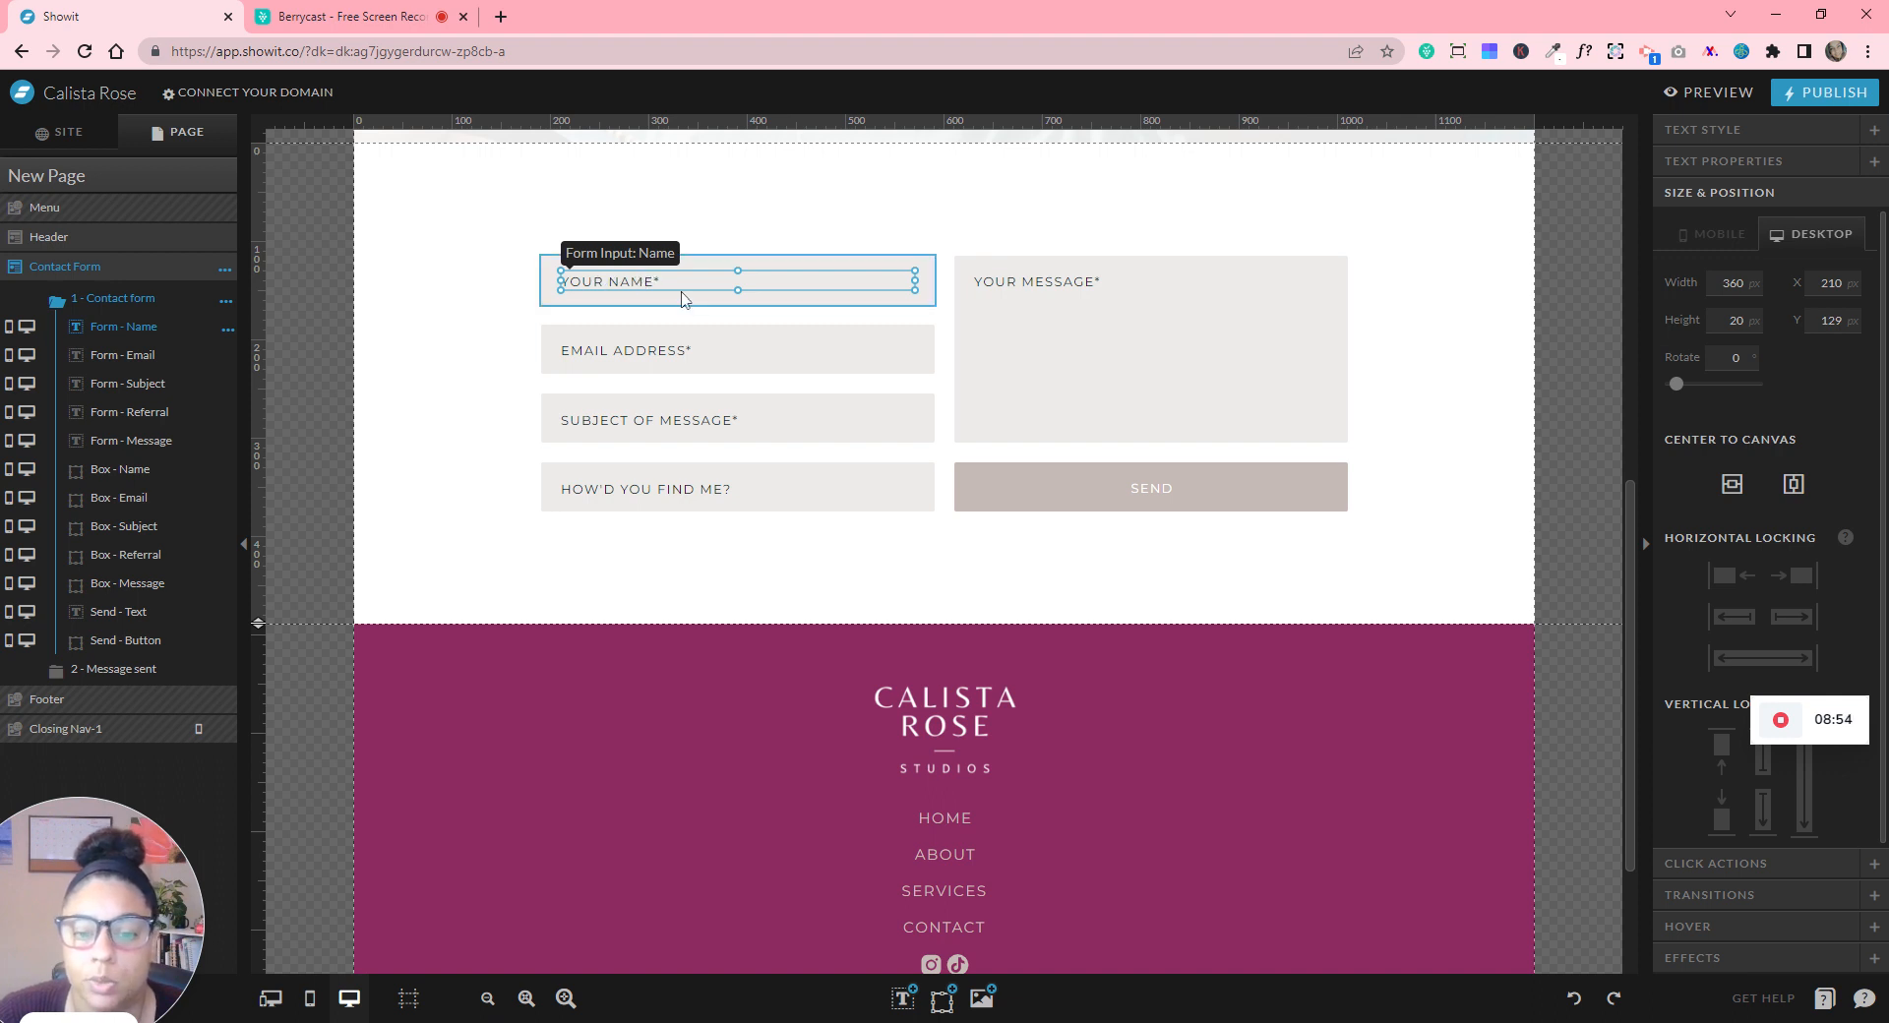
click(1703, 162)
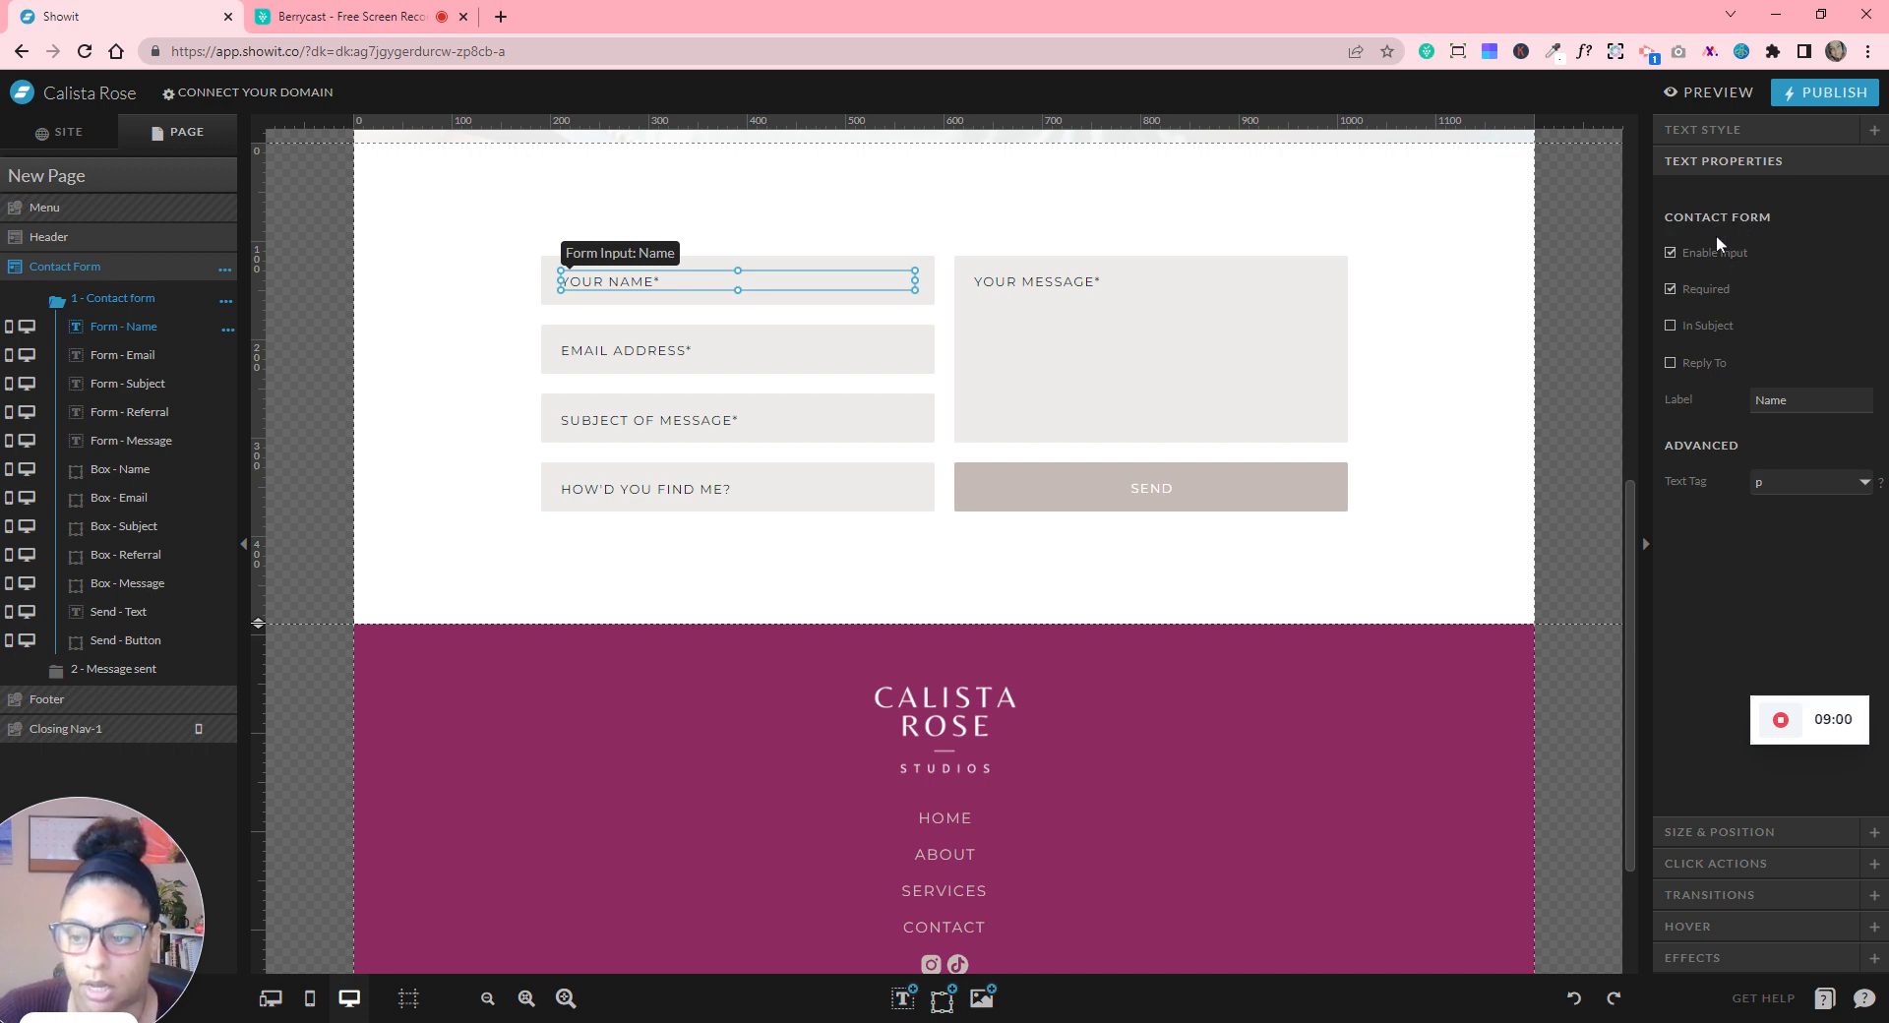
click(1450, 409)
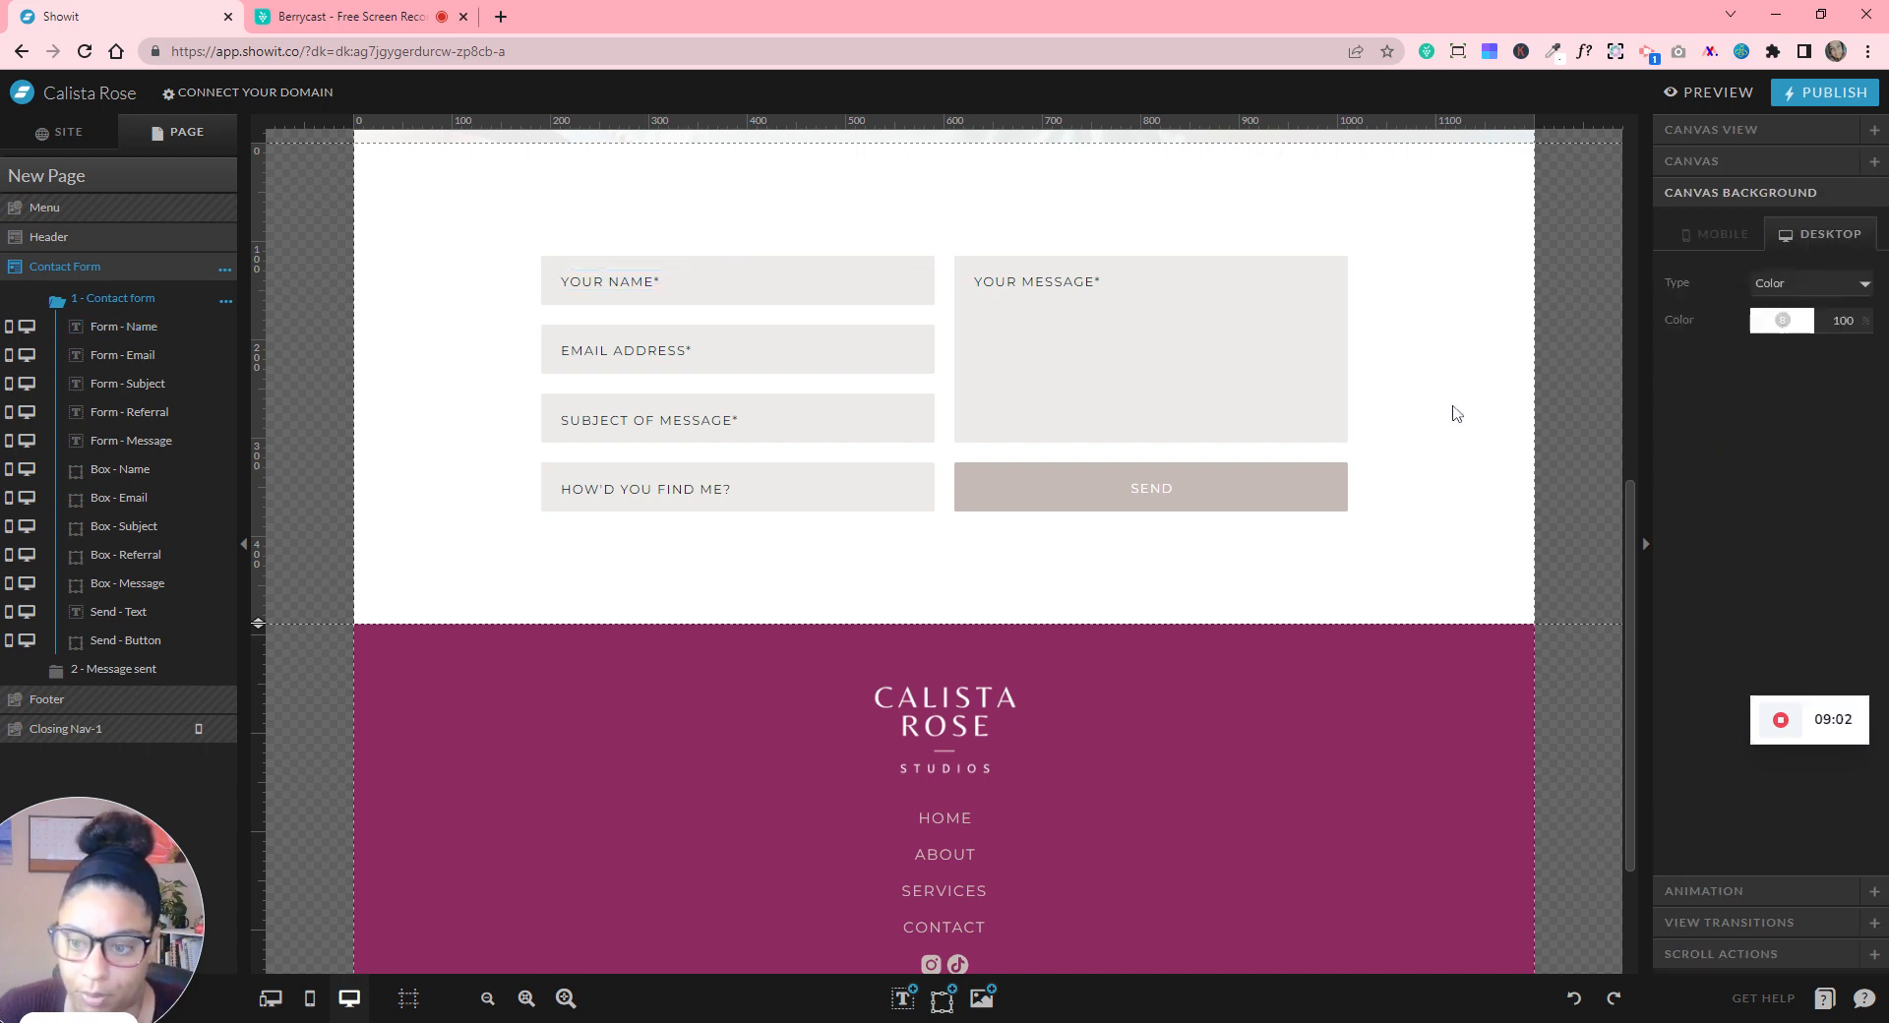
- Turn the contact form input option on and back off for the header's "Let's work together" text
scroll(1455, 412, up, 5)
click(1455, 413)
scroll(1346, 482, up, 1)
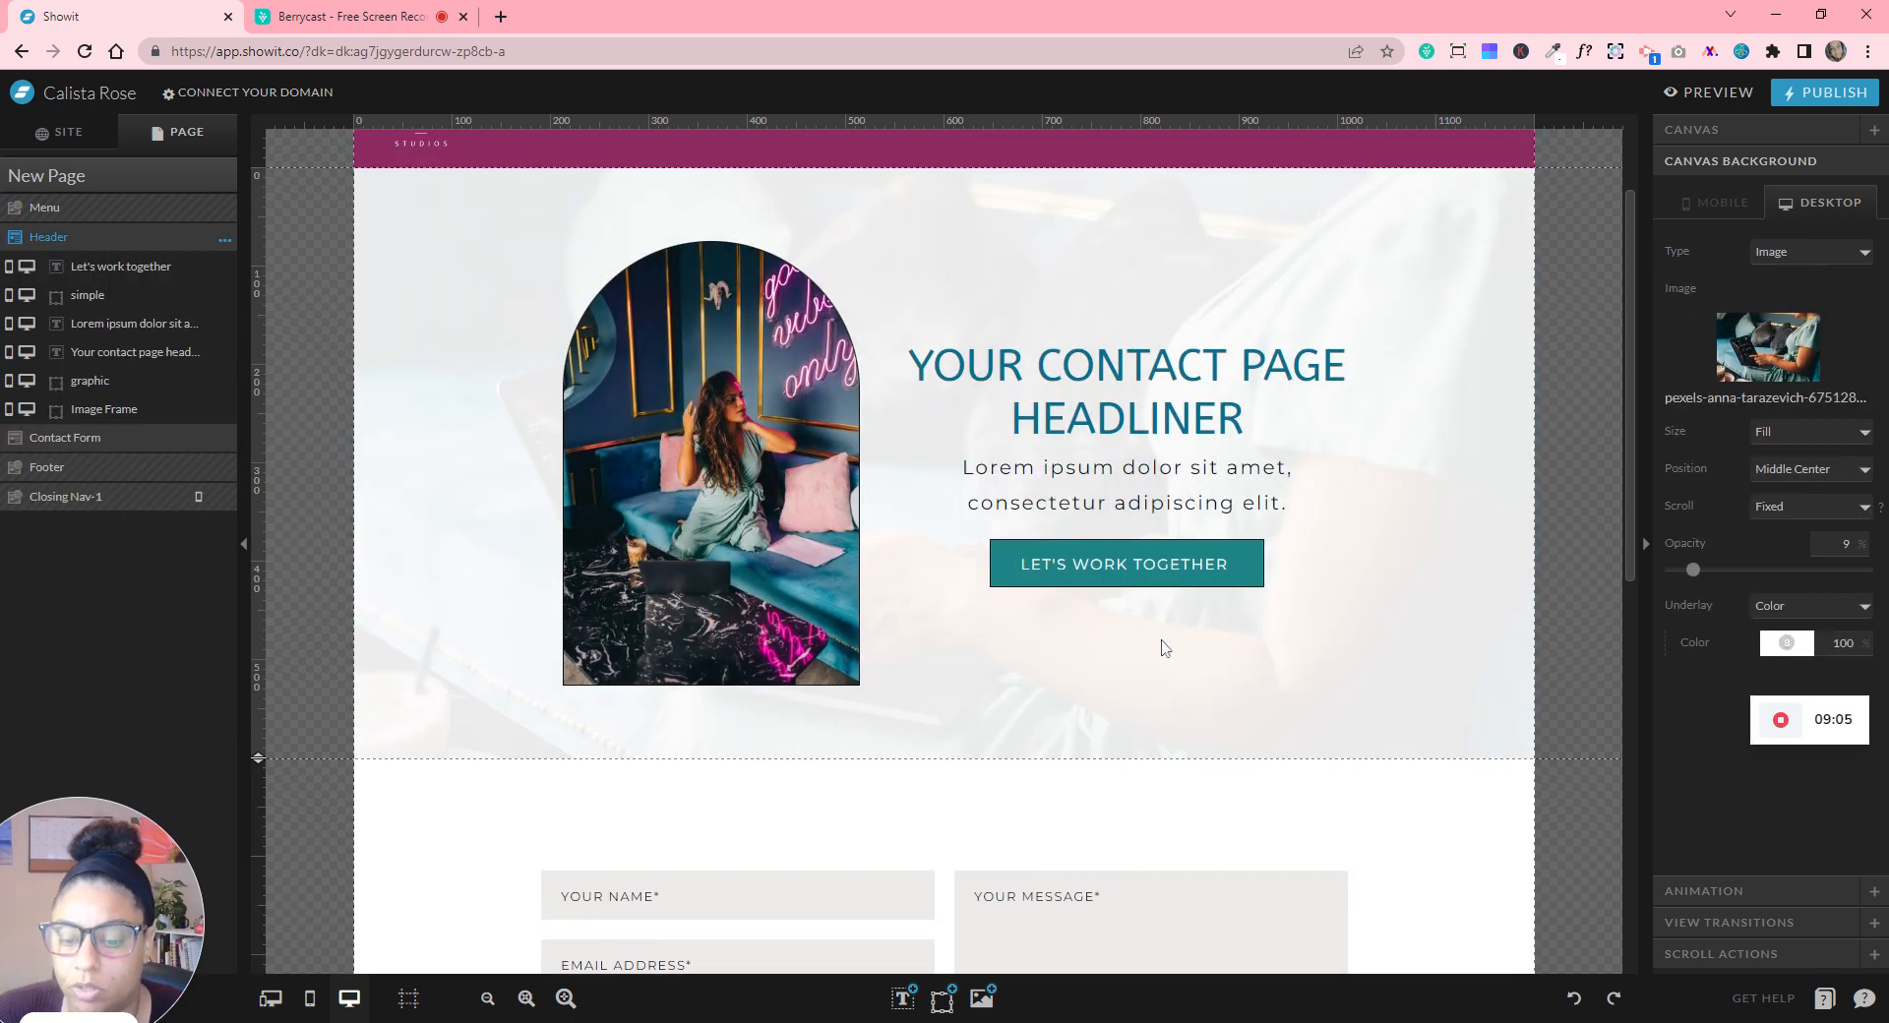
click(1124, 573)
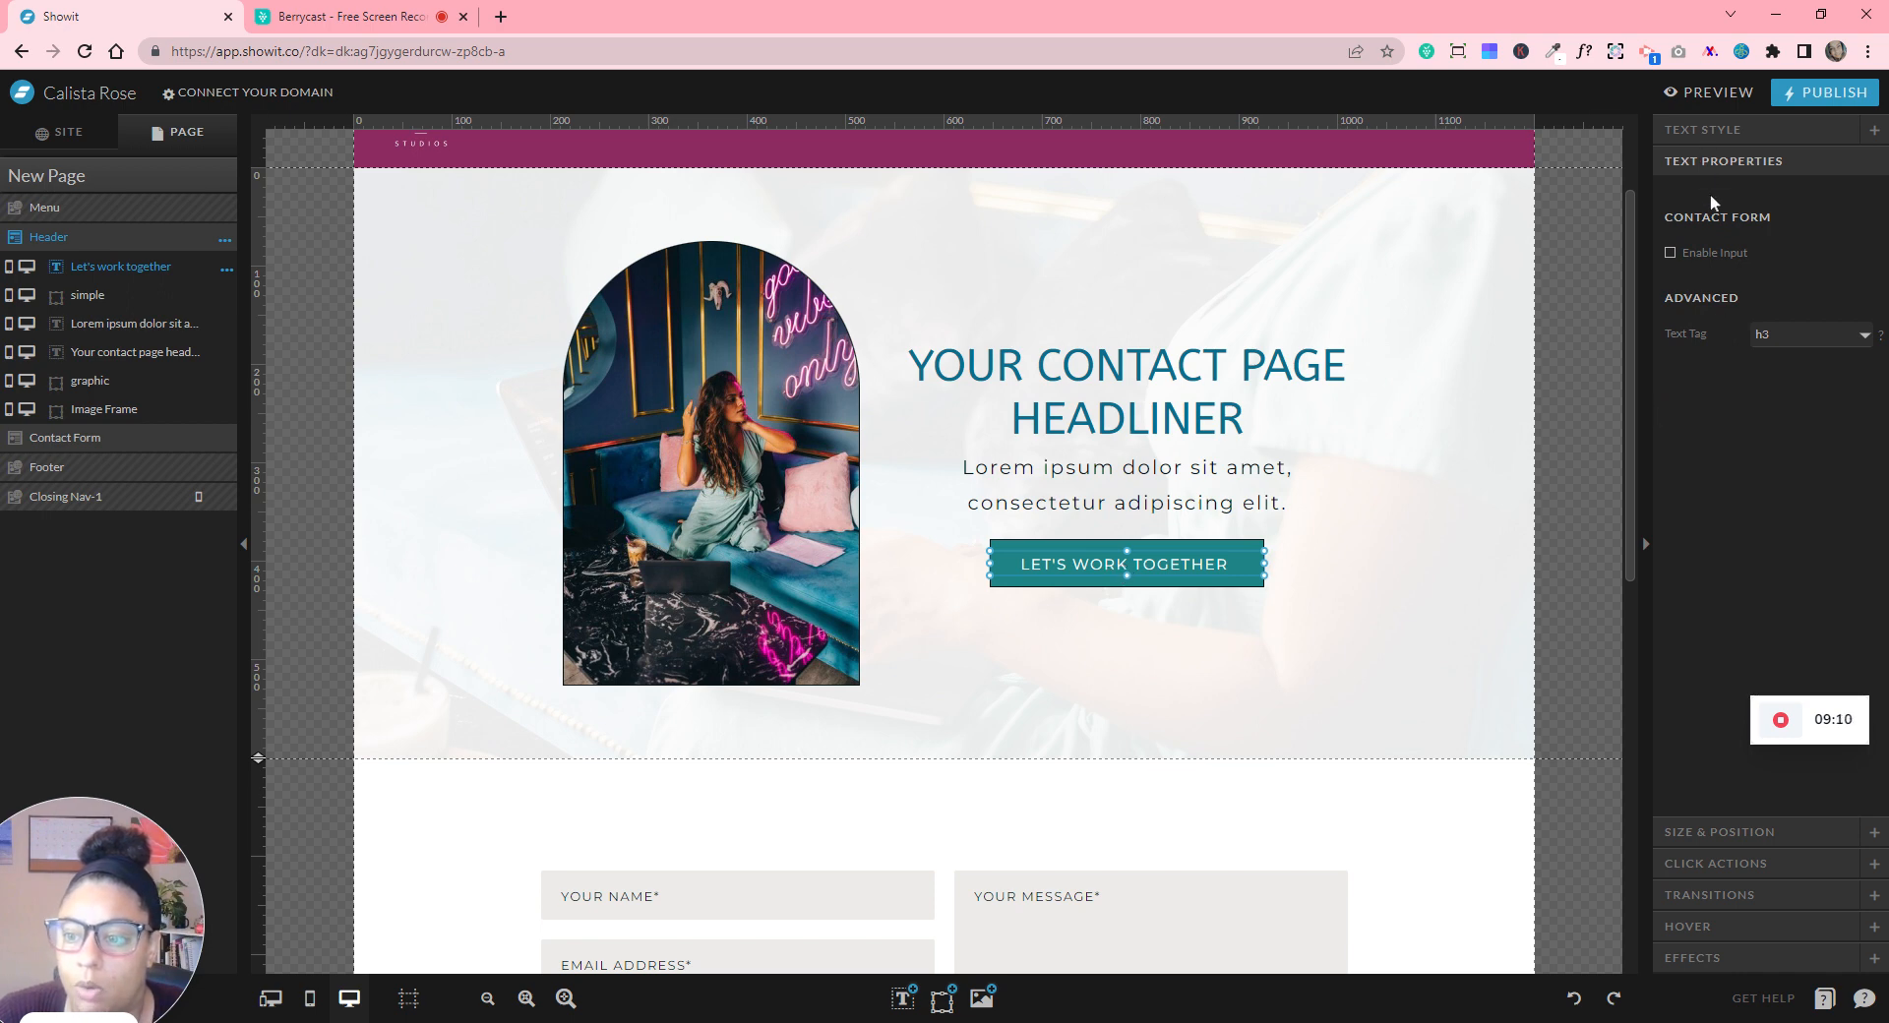
click(1671, 253)
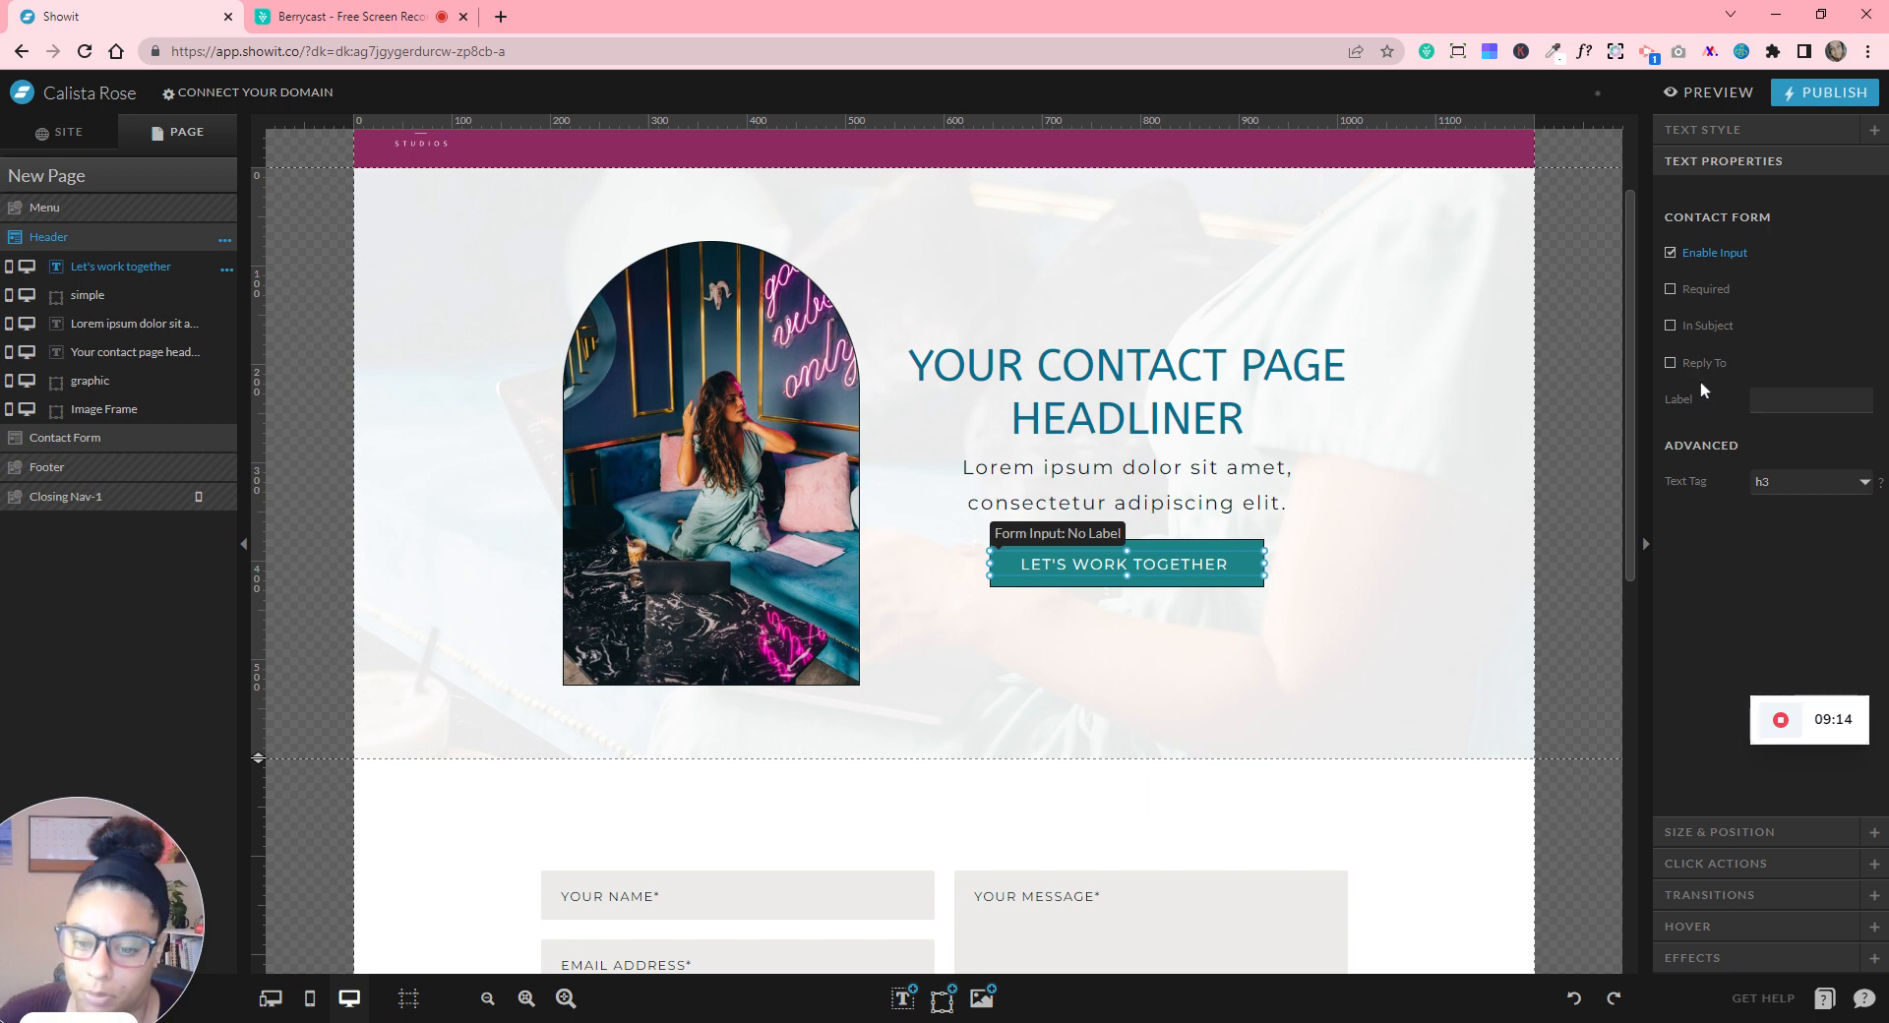
click(1670, 253)
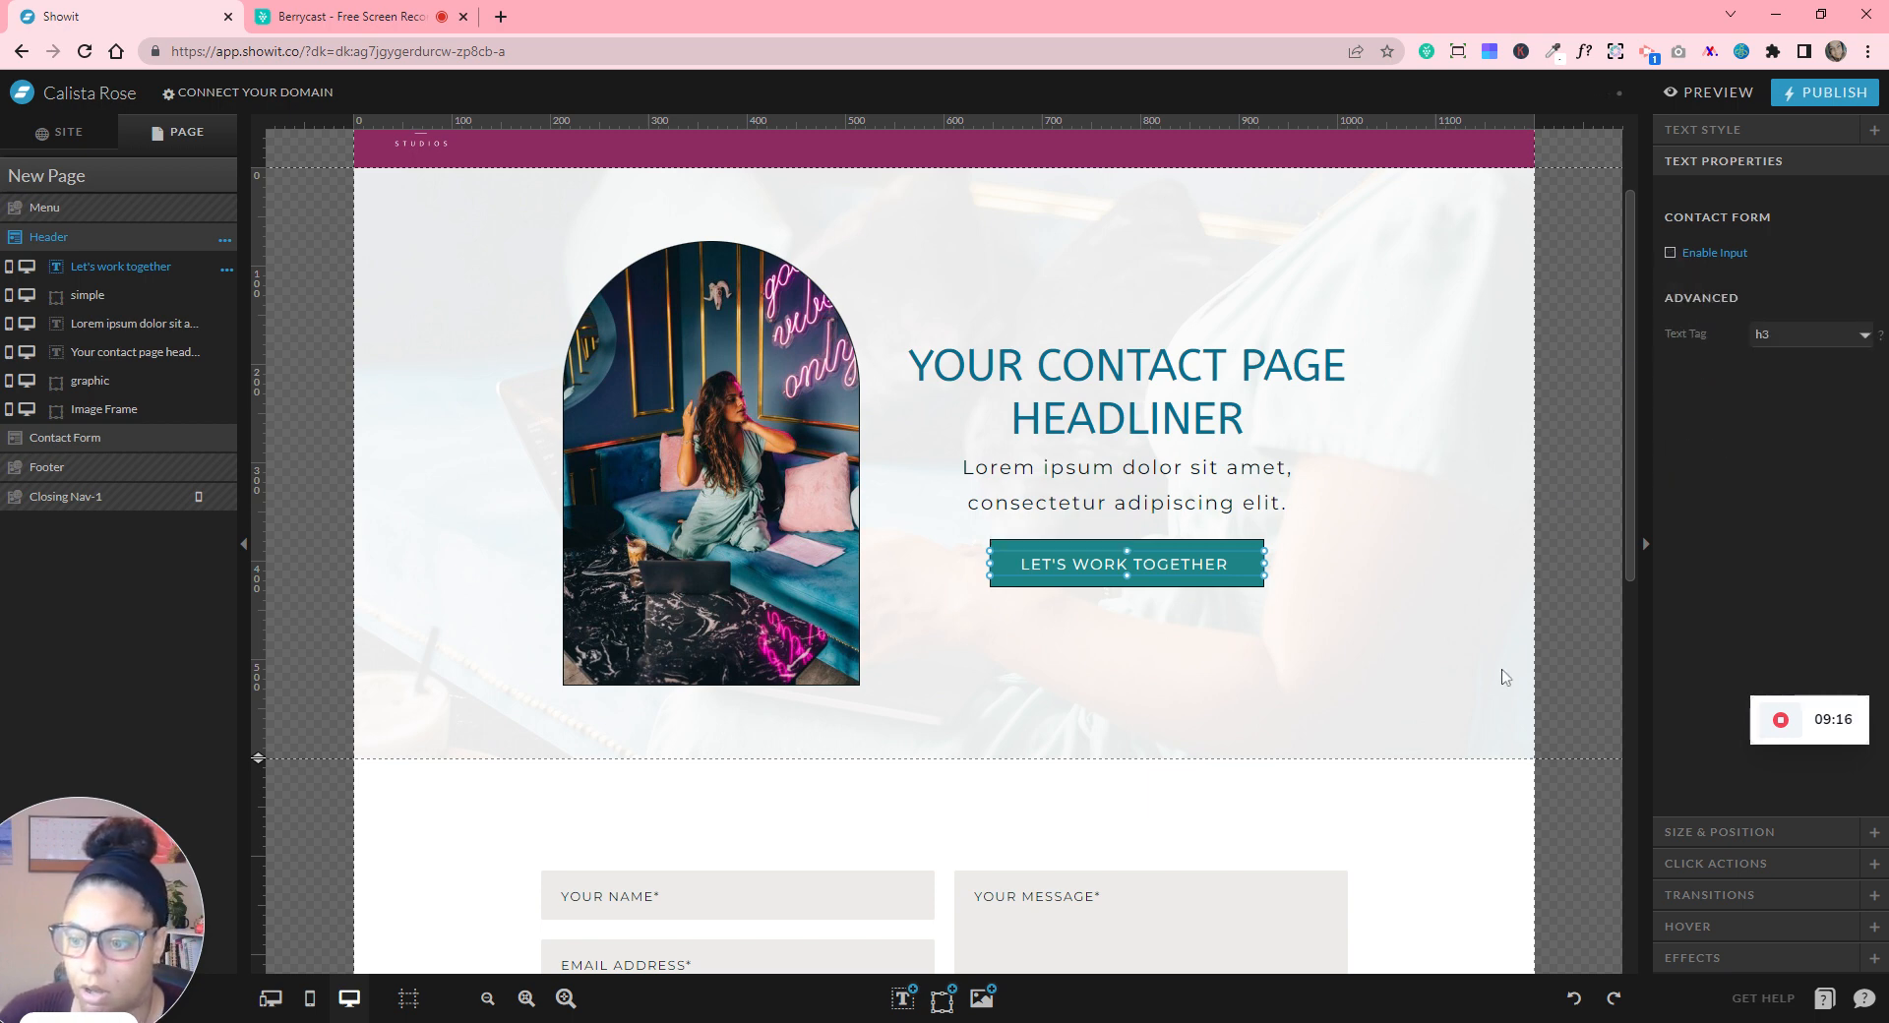
- Examine the contact form input properties of the Name, Subject and Message fields in the Contact Form canvas
scroll(1456, 512, down, 3)
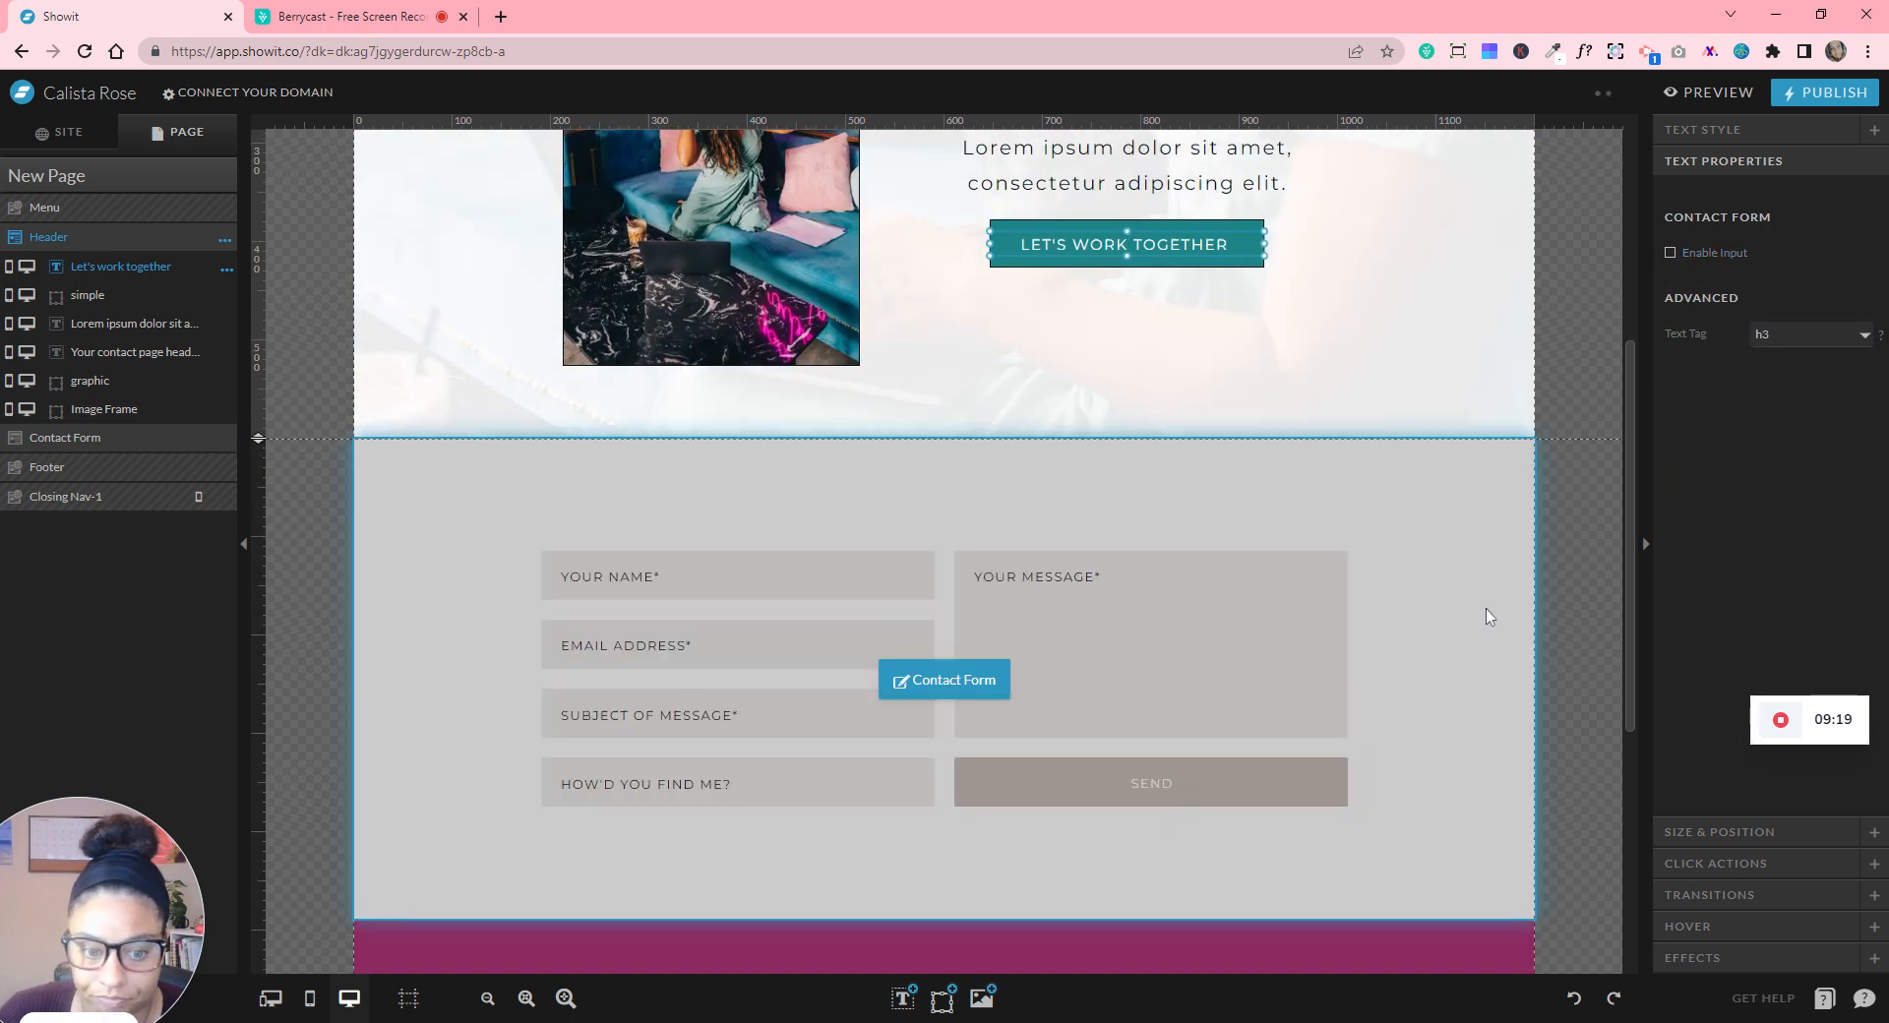
click(1485, 610)
scroll(1457, 620, down, 2)
click(654, 453)
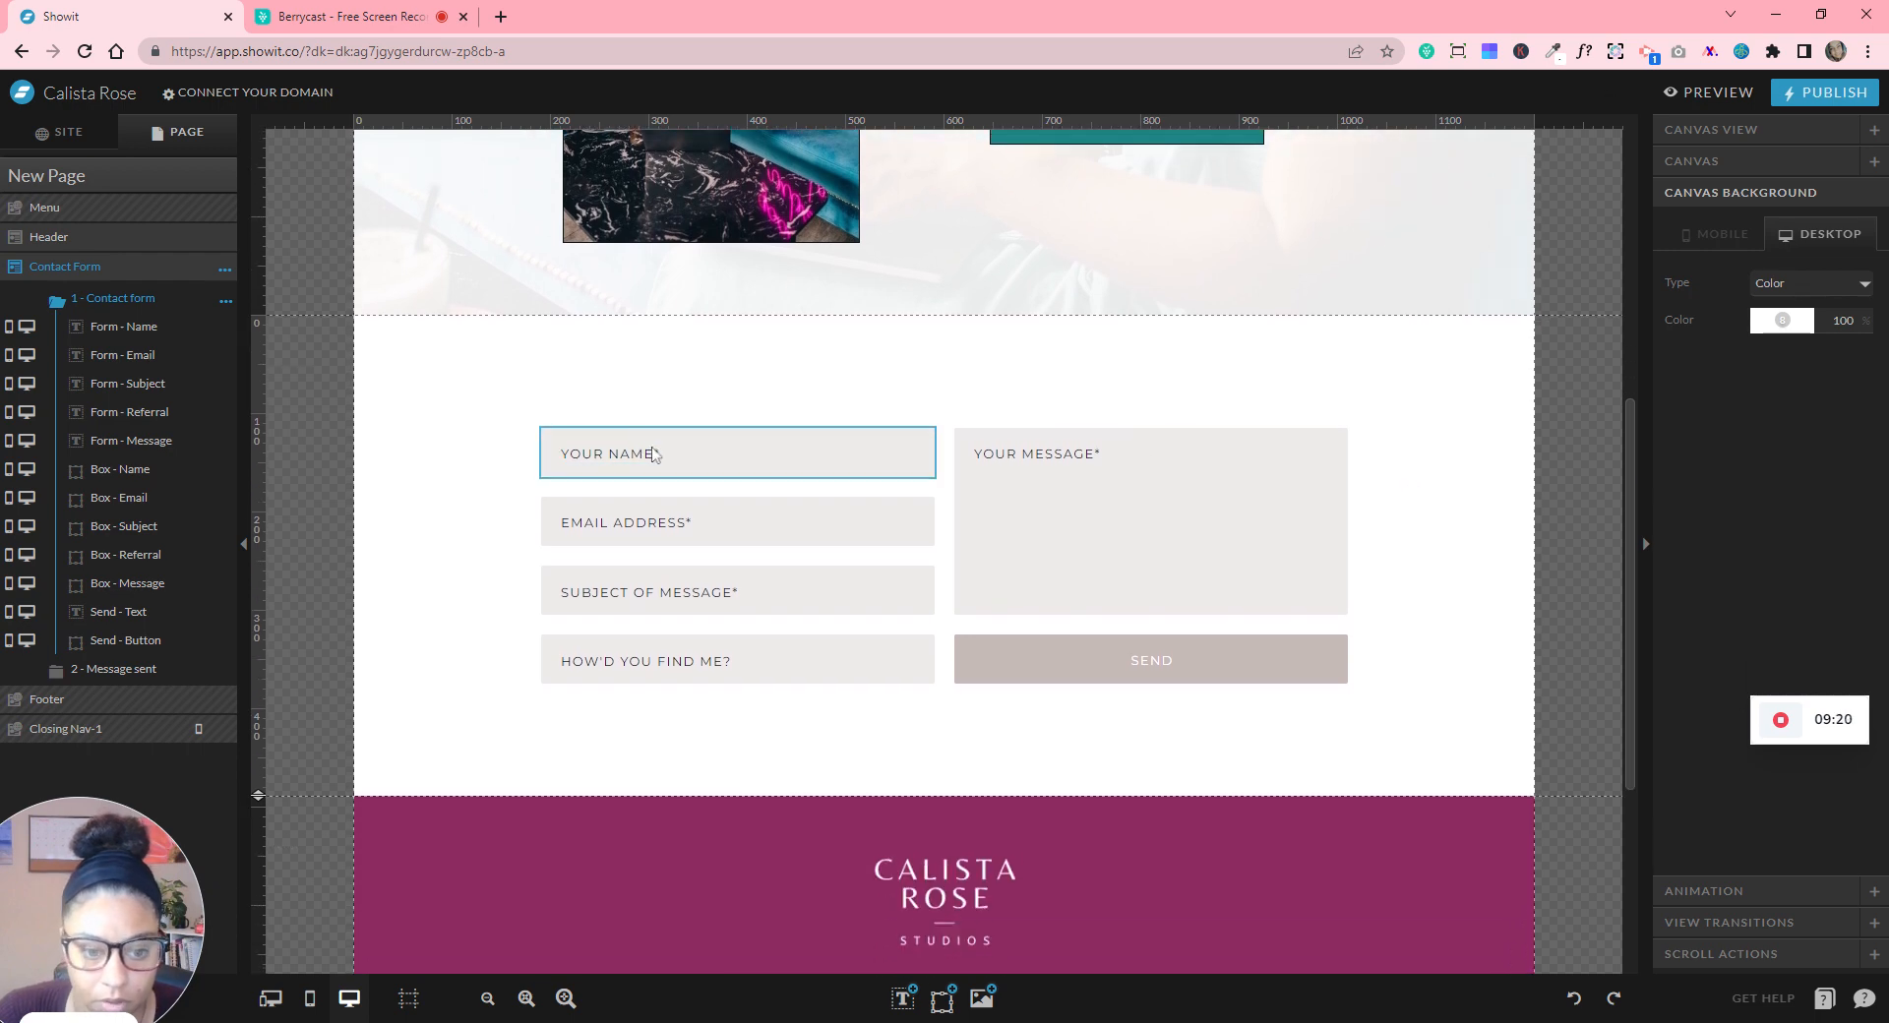
click(653, 454)
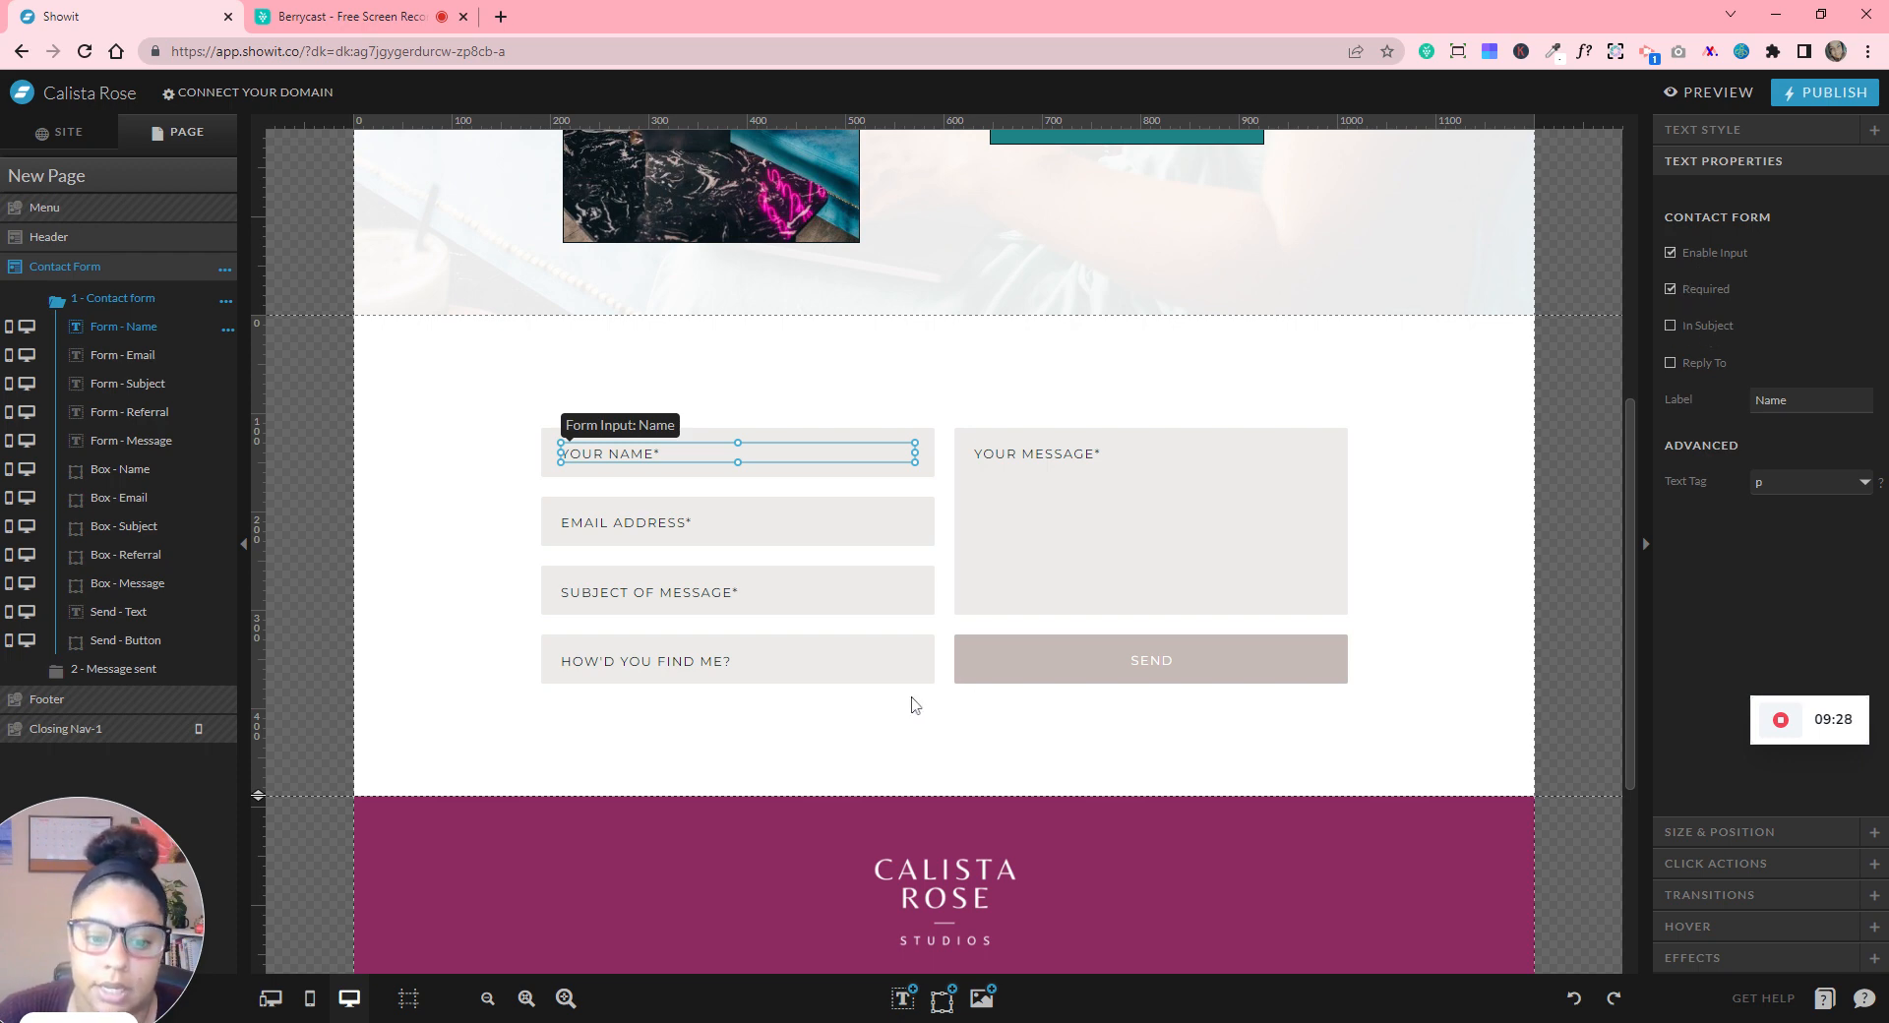
click(687, 593)
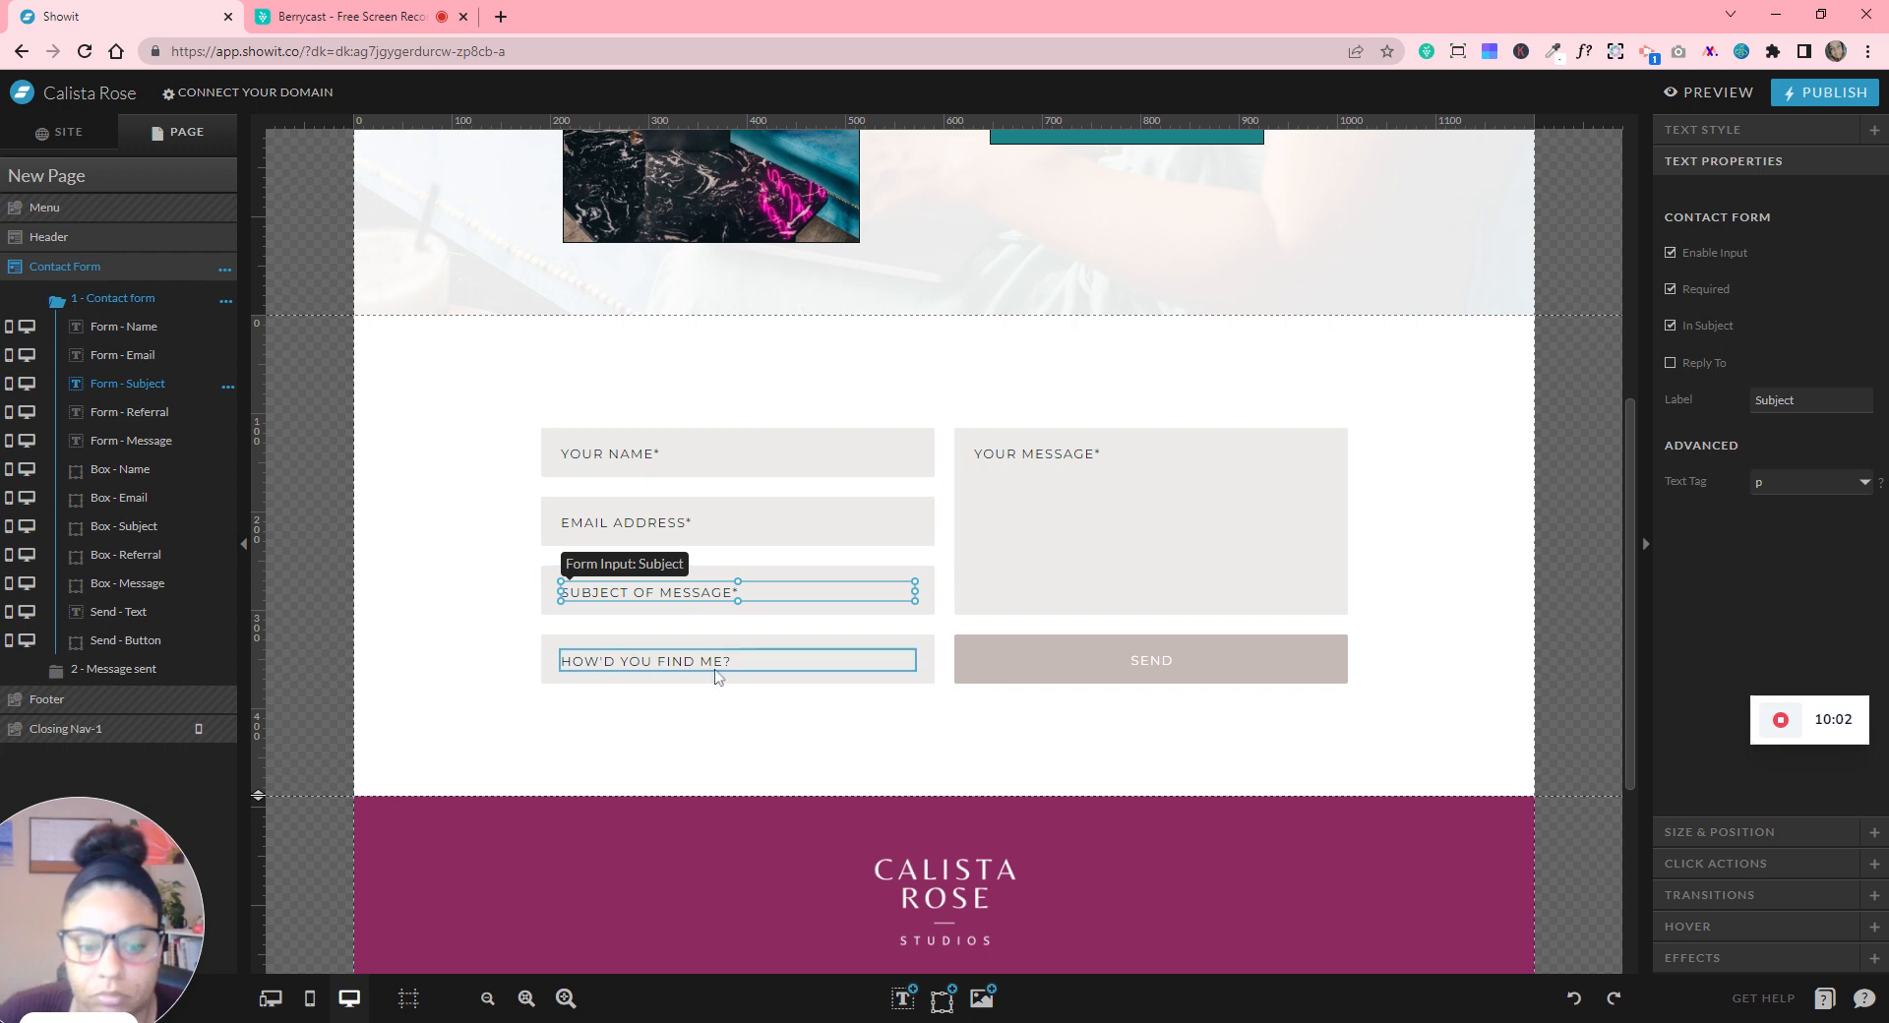
click(1040, 479)
click(742, 469)
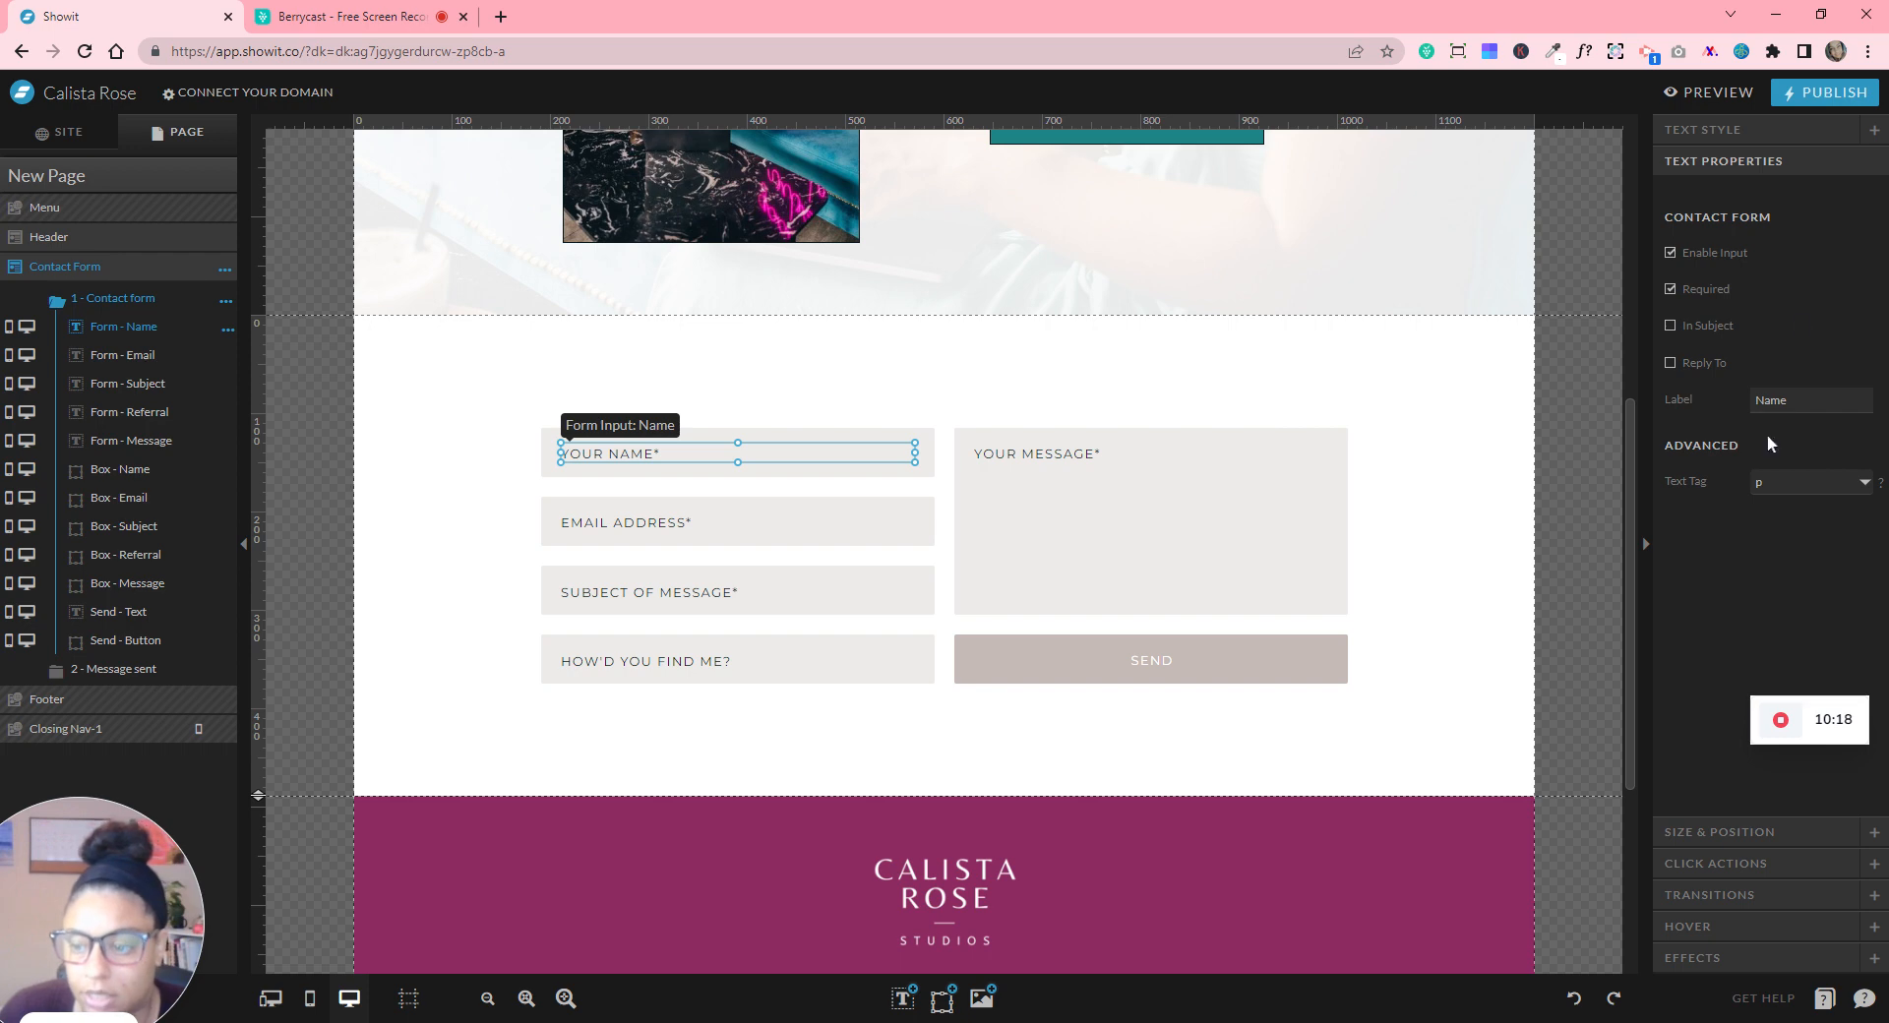
- Review the link and form submission settings in the Send text's click actions
click(1242, 663)
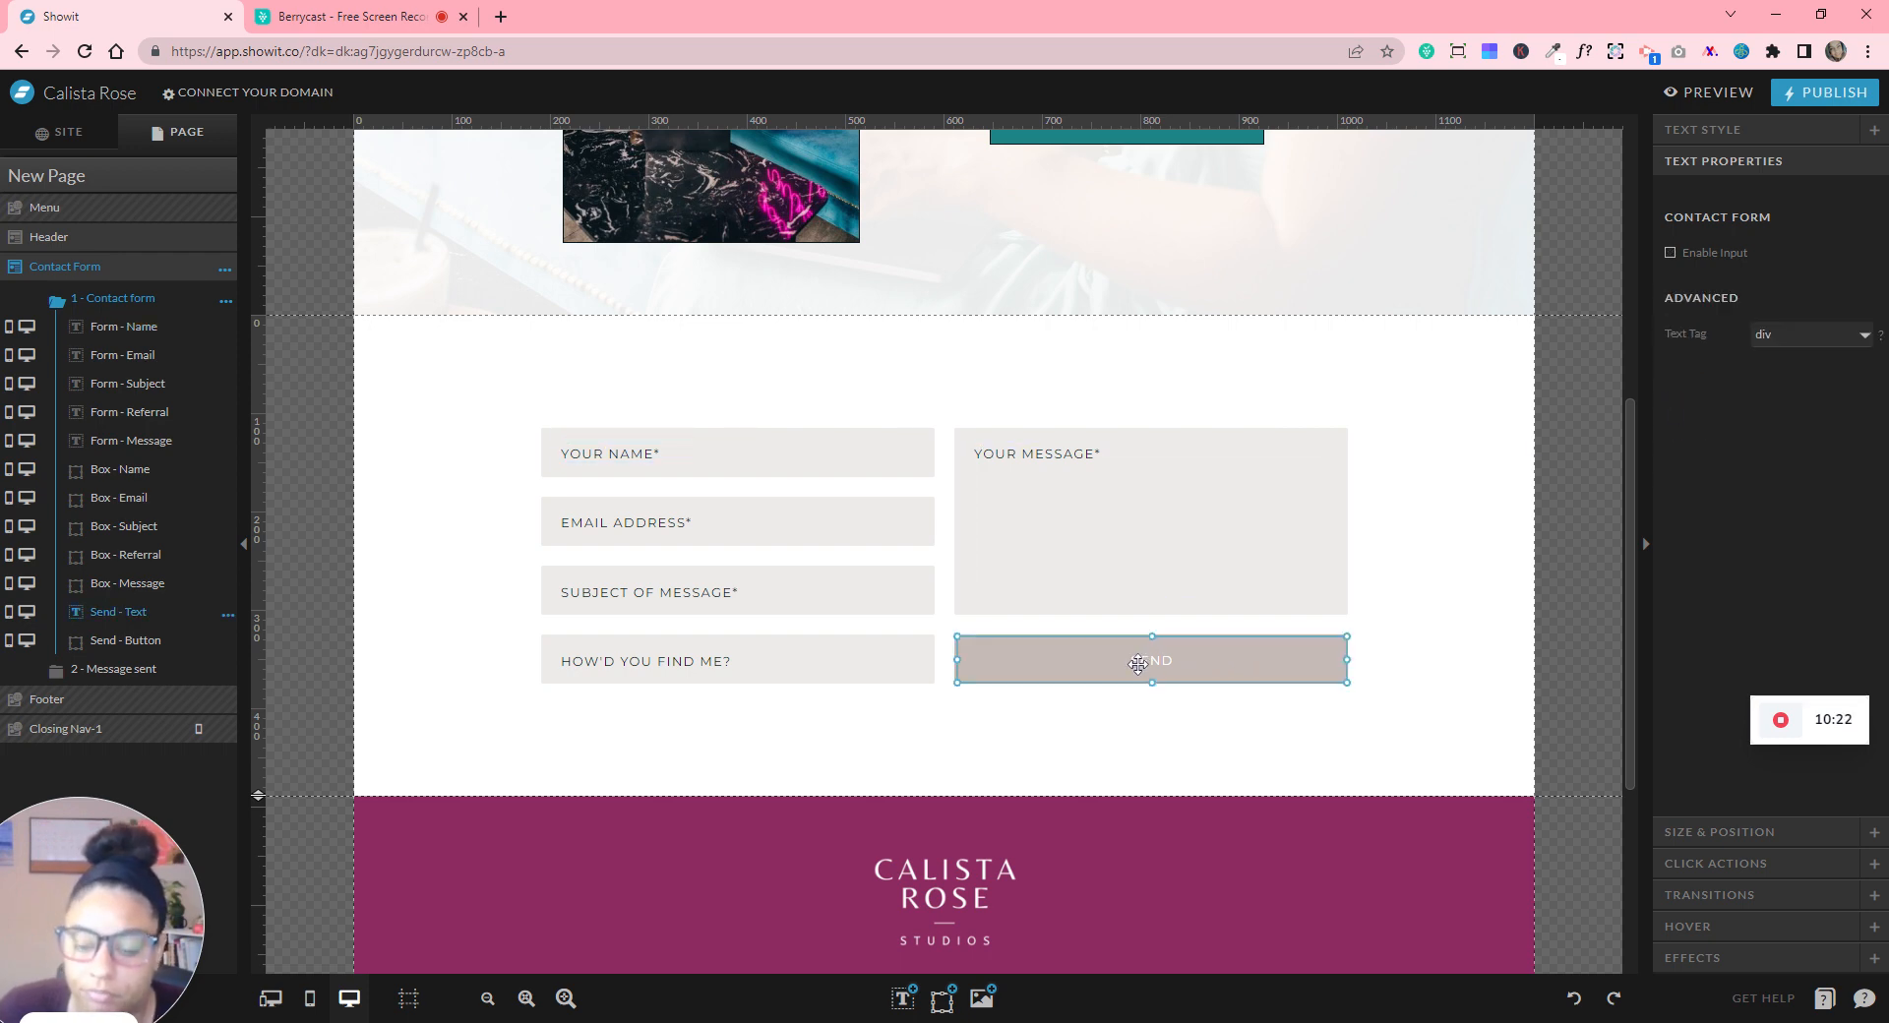
click(1701, 864)
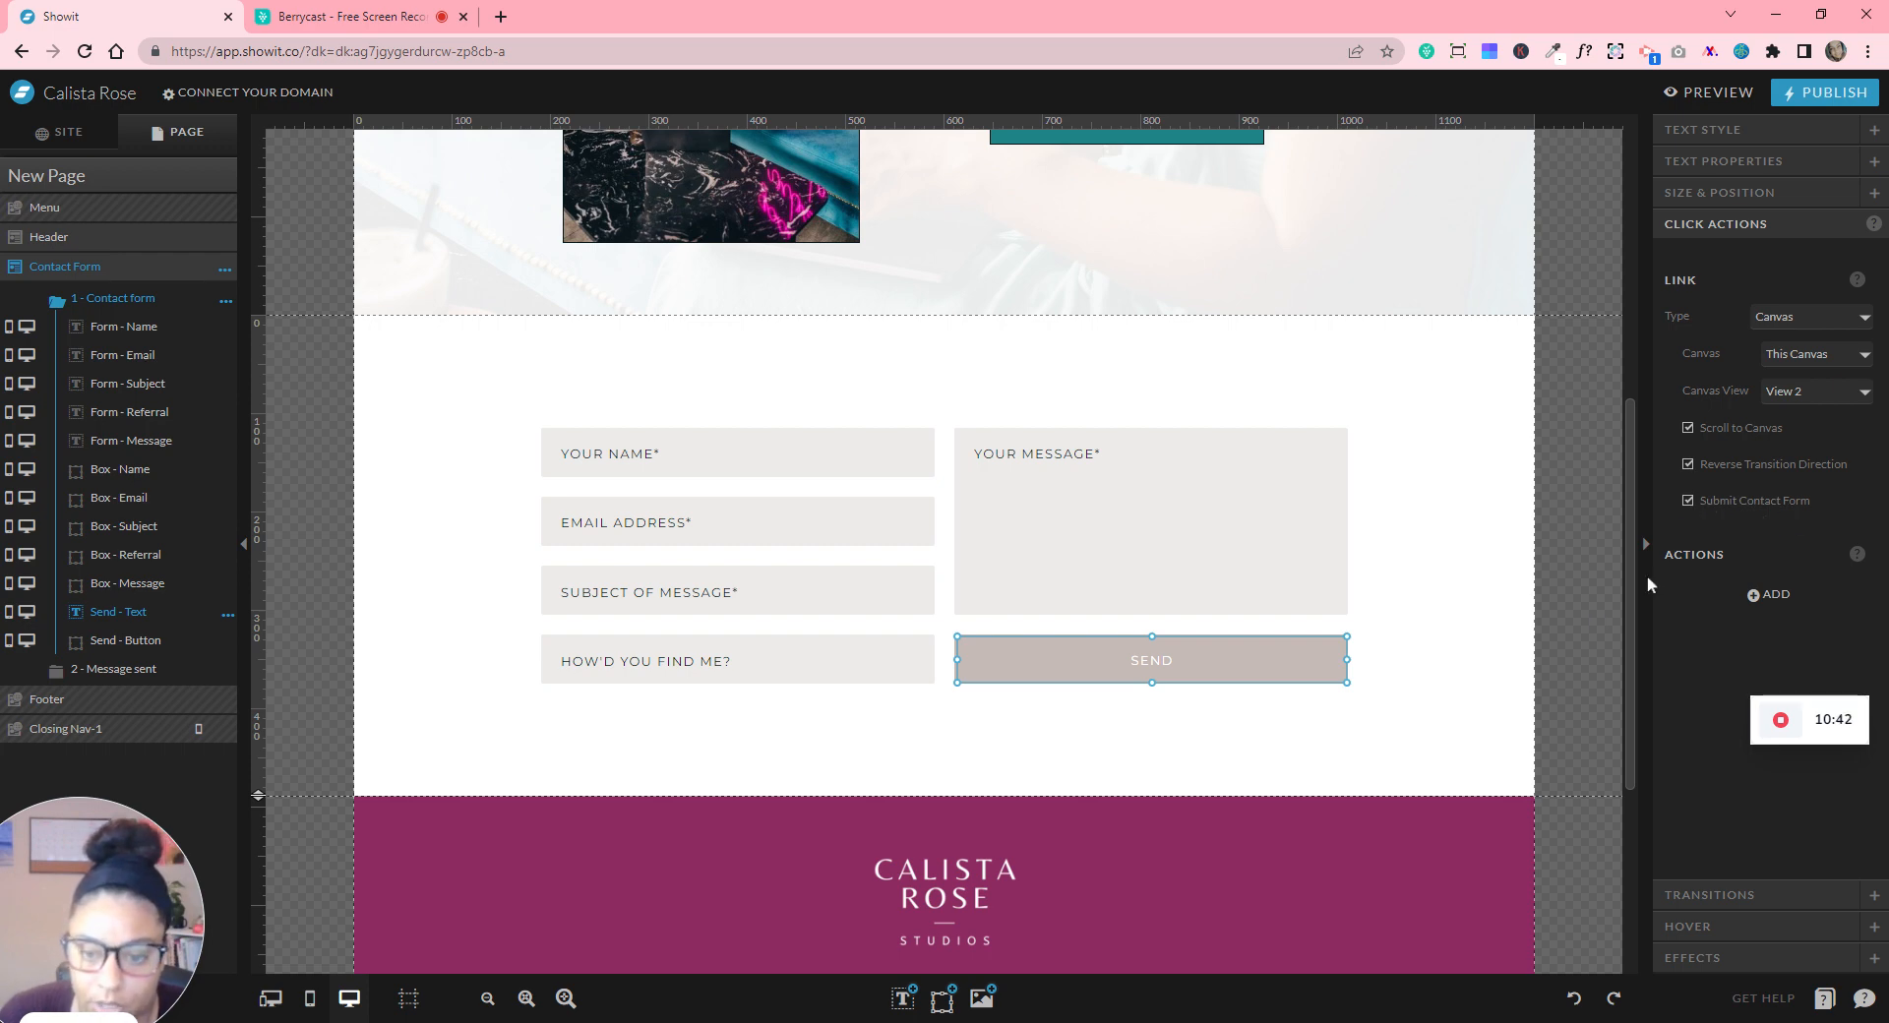
click(1422, 663)
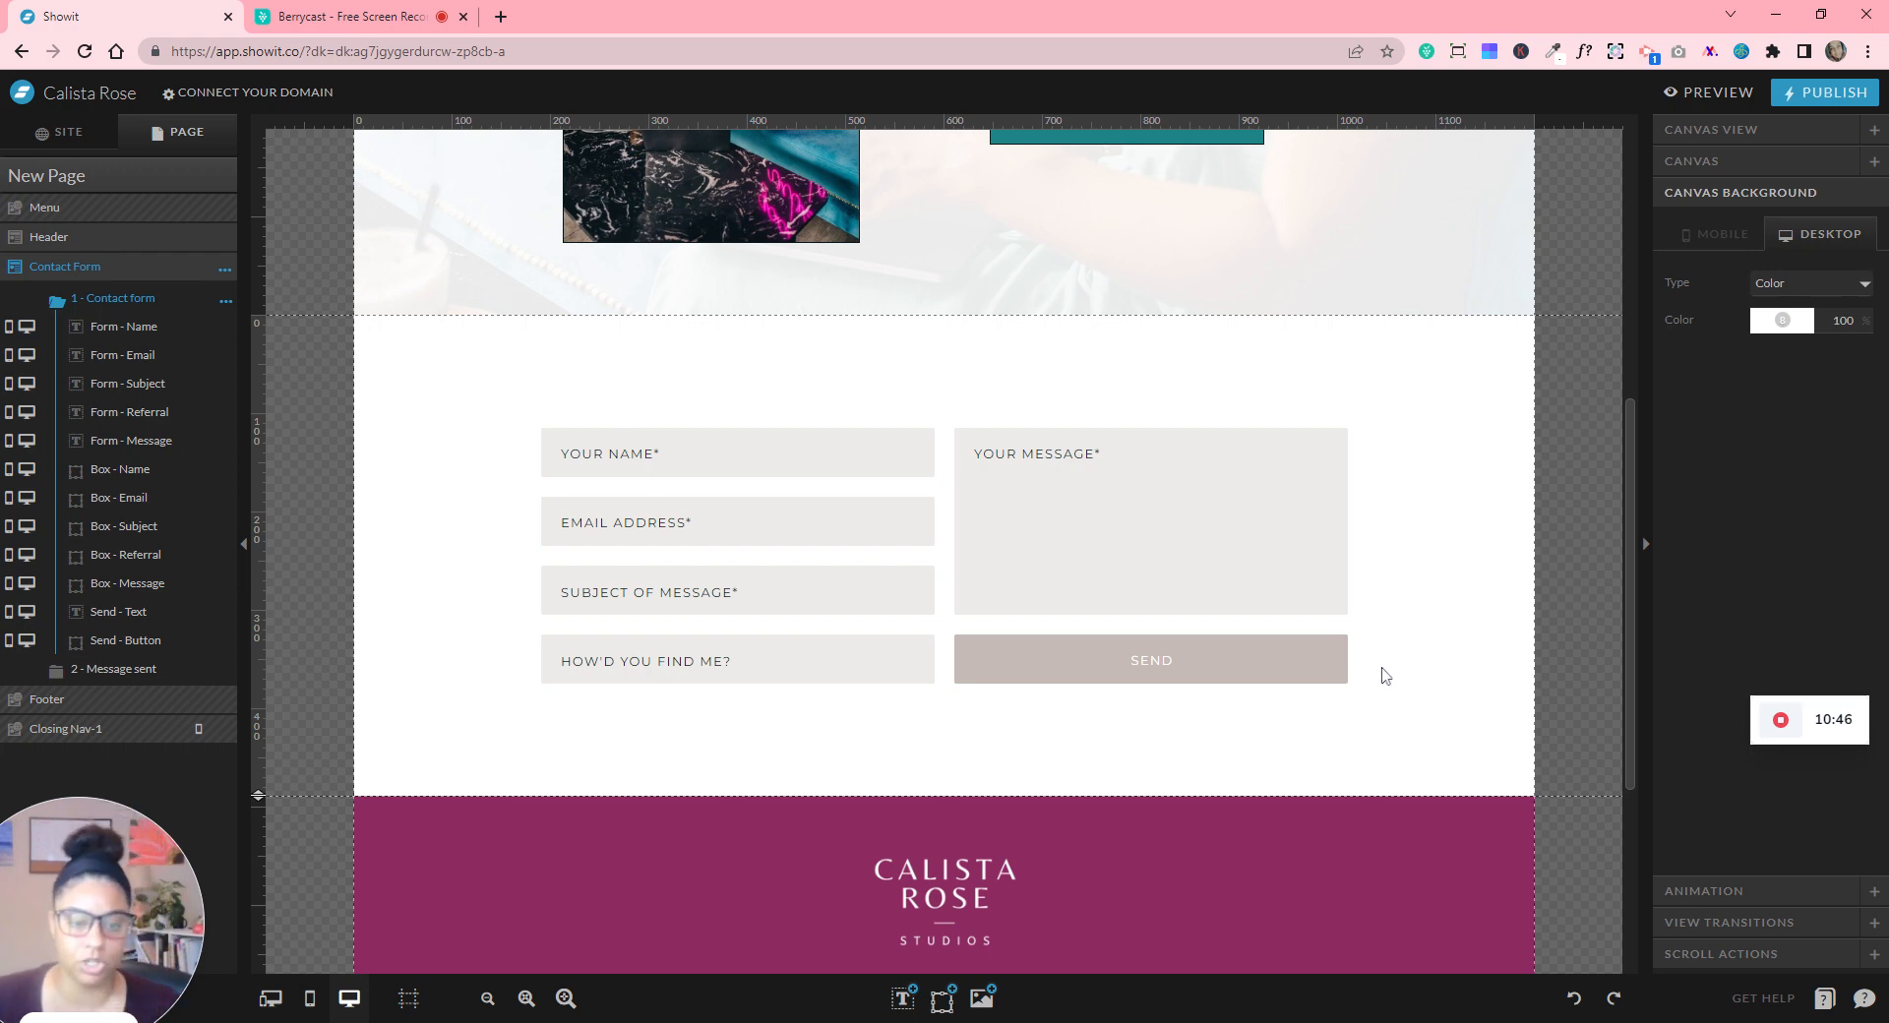
- Add a blank canvas to the page and place it between the Contact Form and Footer canvases
click(228, 185)
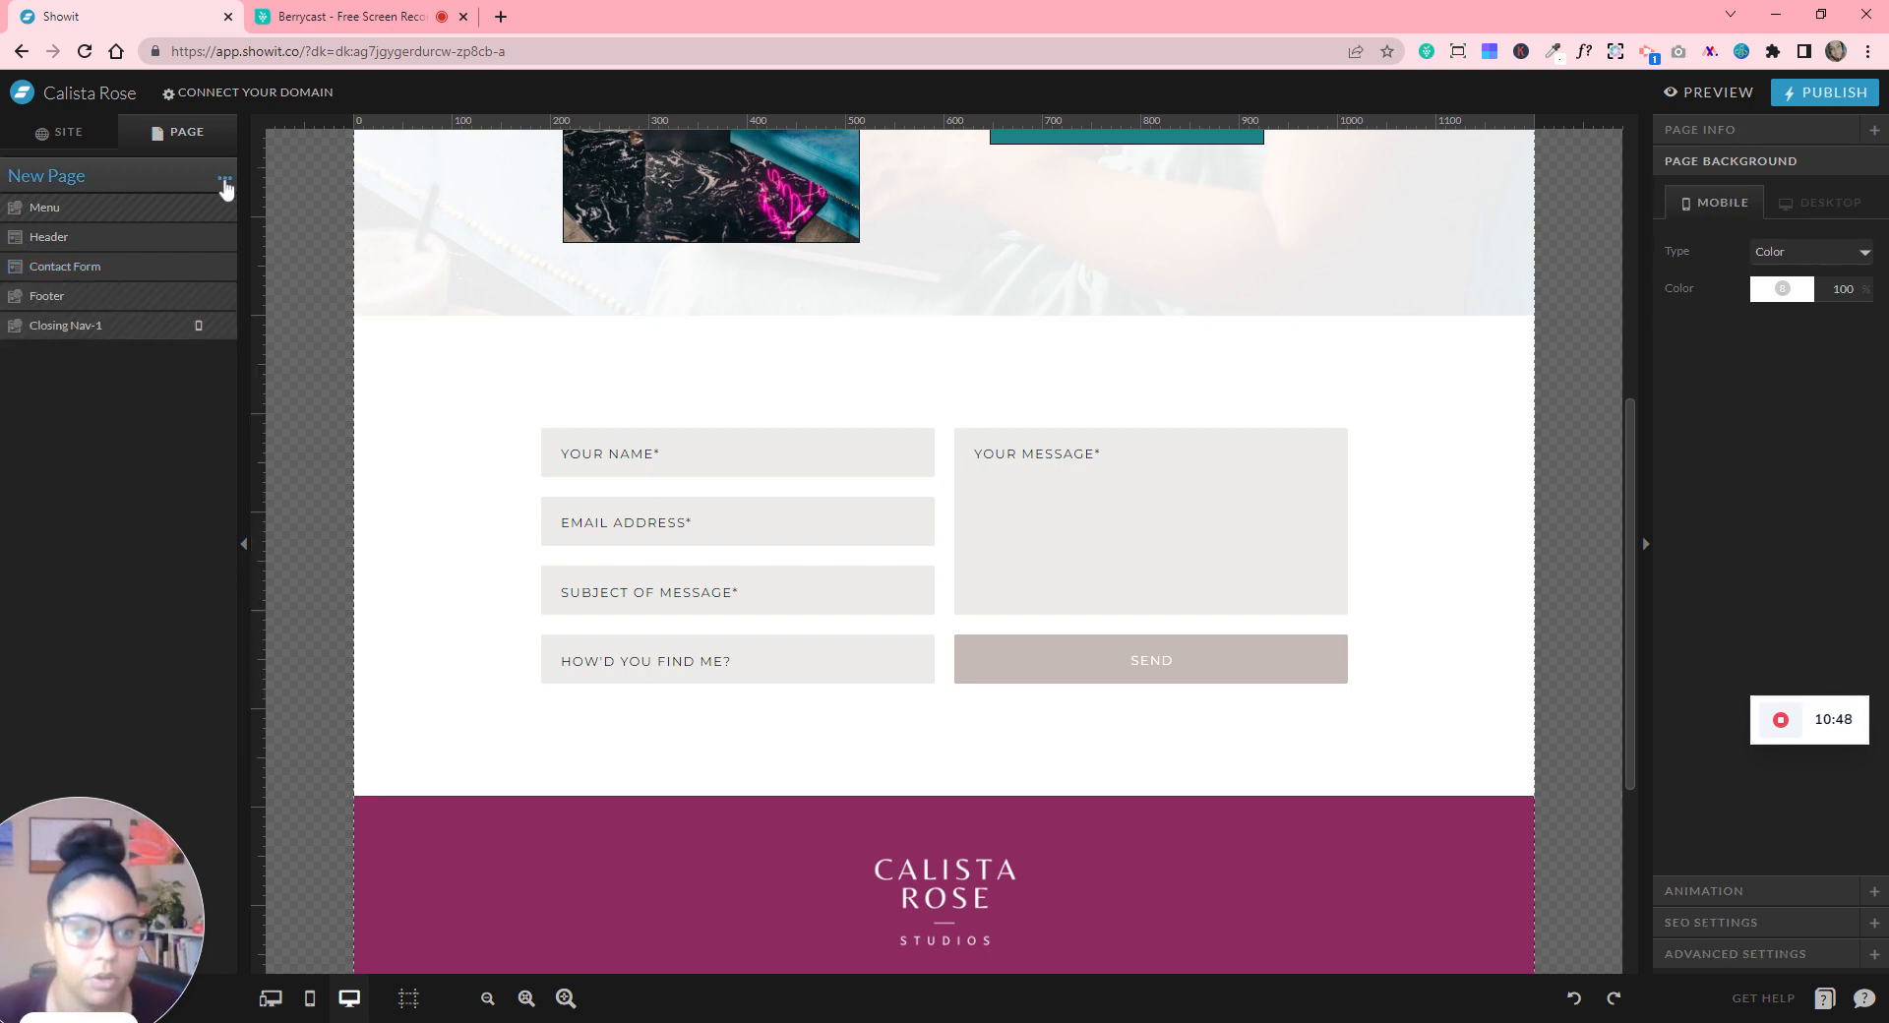
click(224, 179)
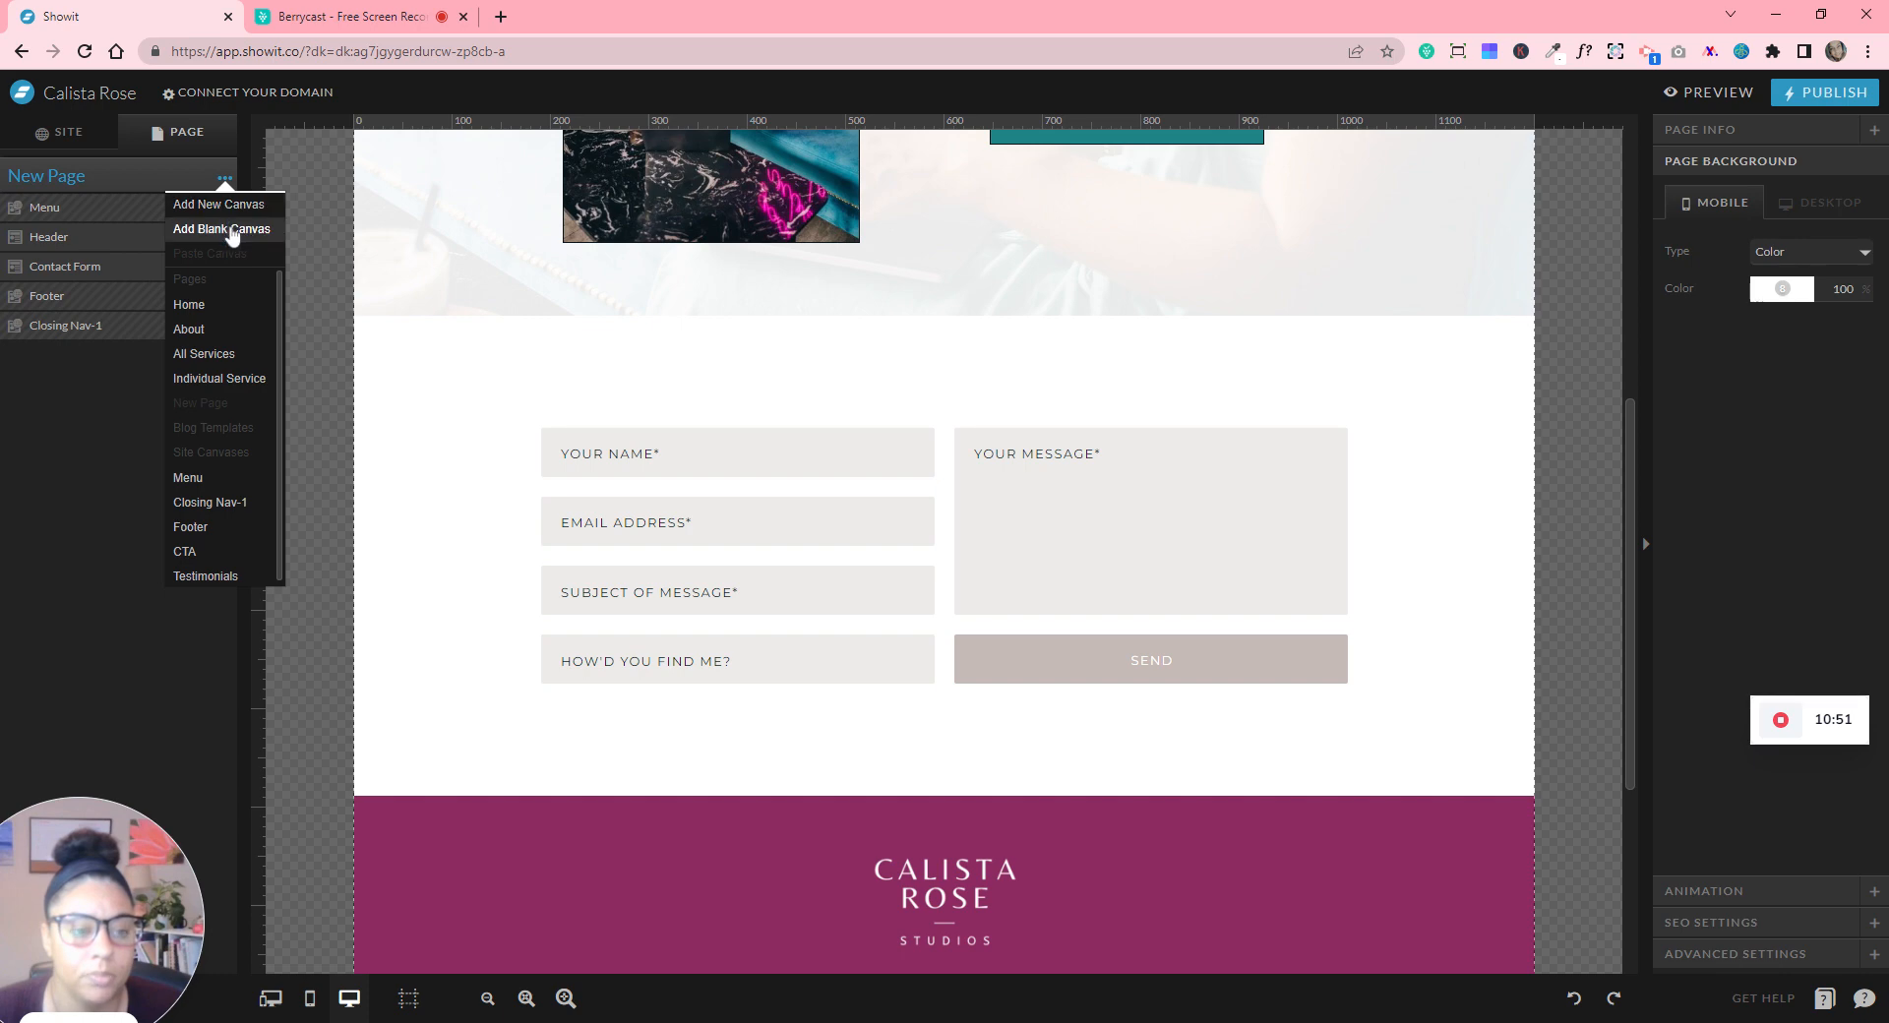
click(222, 229)
drag(160, 359, 171, 292)
scroll(870, 702, down, 4)
click(842, 718)
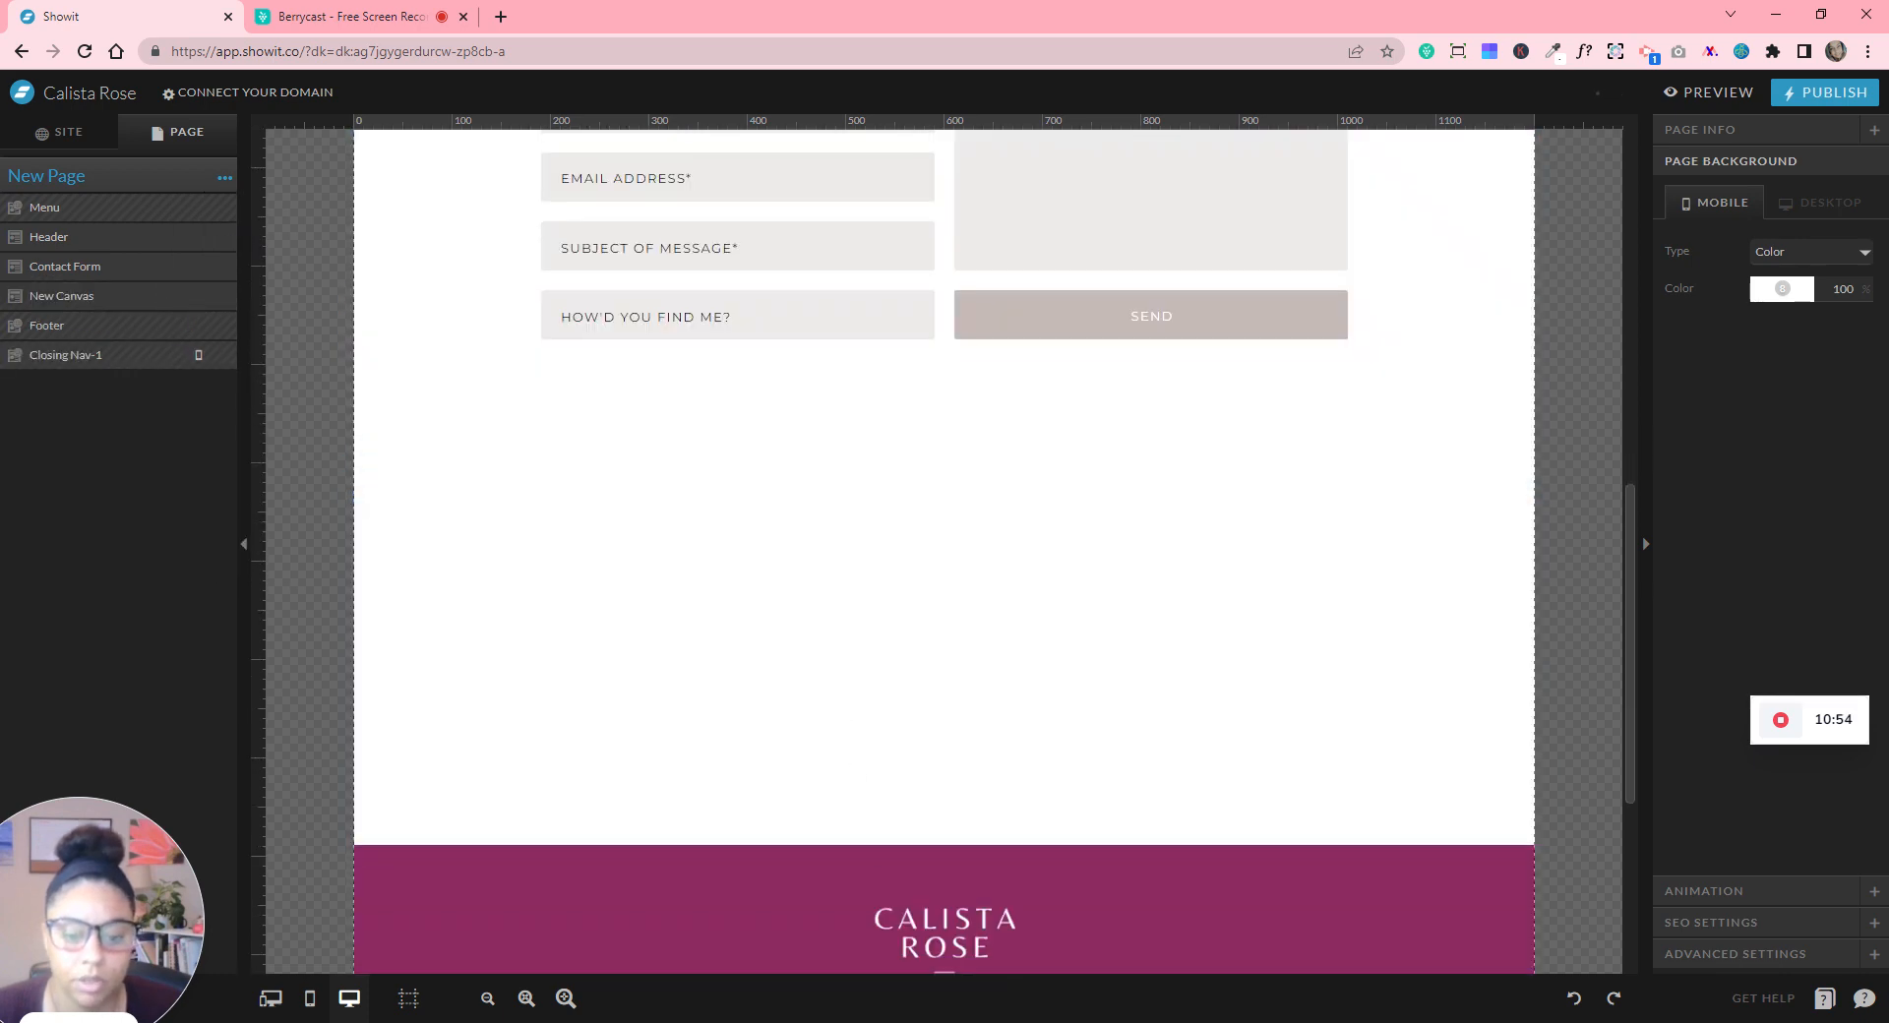
- Add a rectangle to the new canvas, shrink it to a field-sized bar about 385 px wide, and move it to the canvas's upper left
mouse_move(944, 998)
click(954, 805)
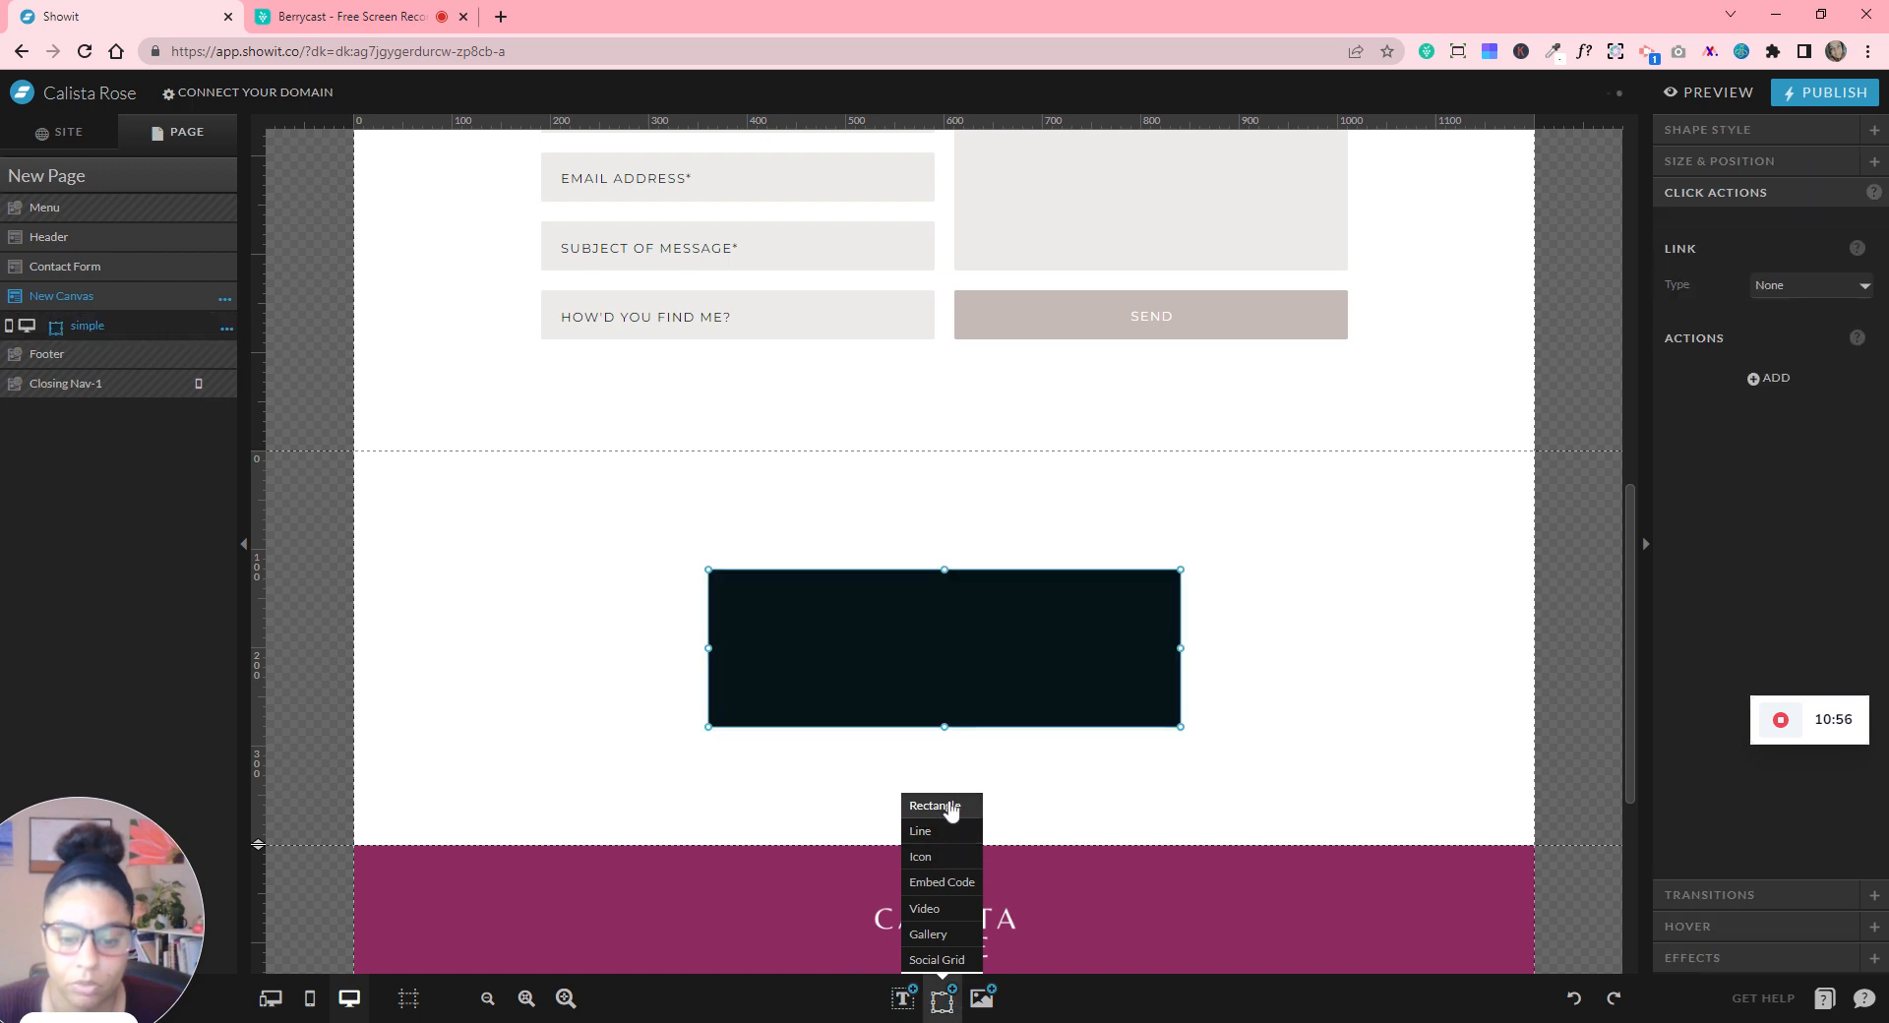
drag(946, 727, 936, 629)
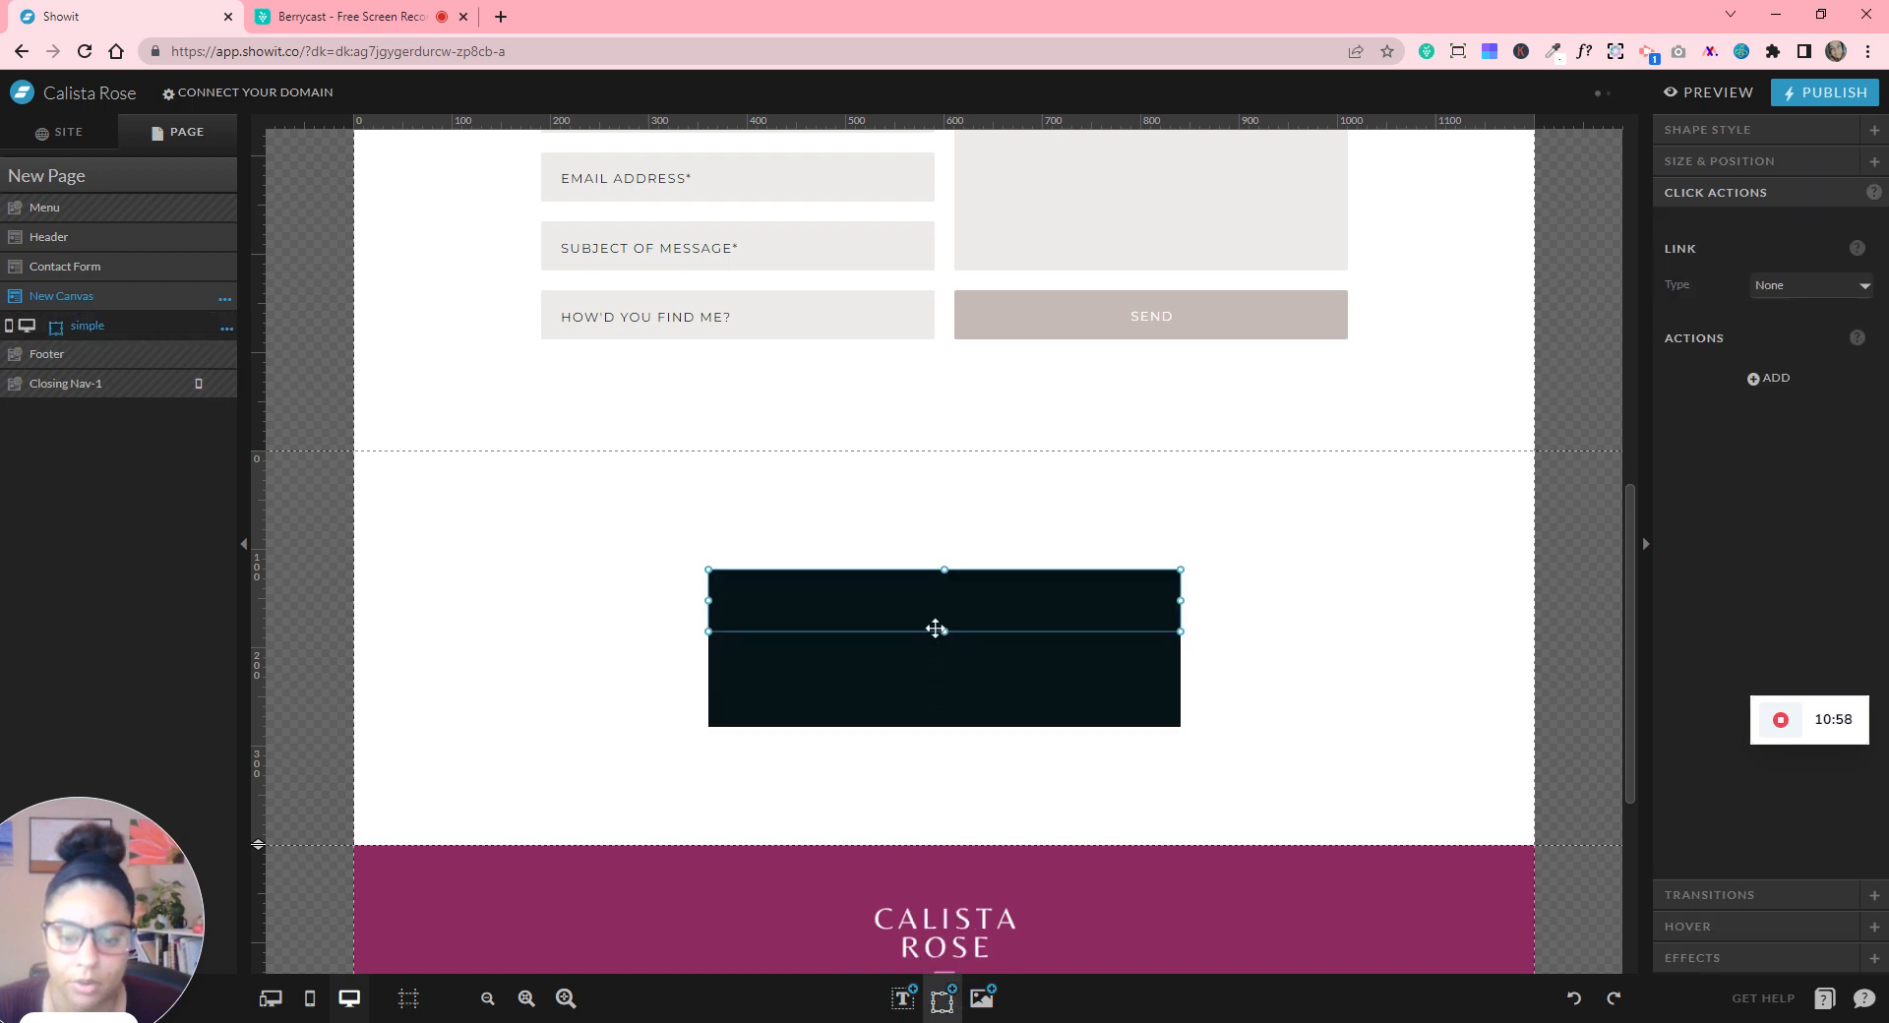
drag(1181, 599, 1087, 599)
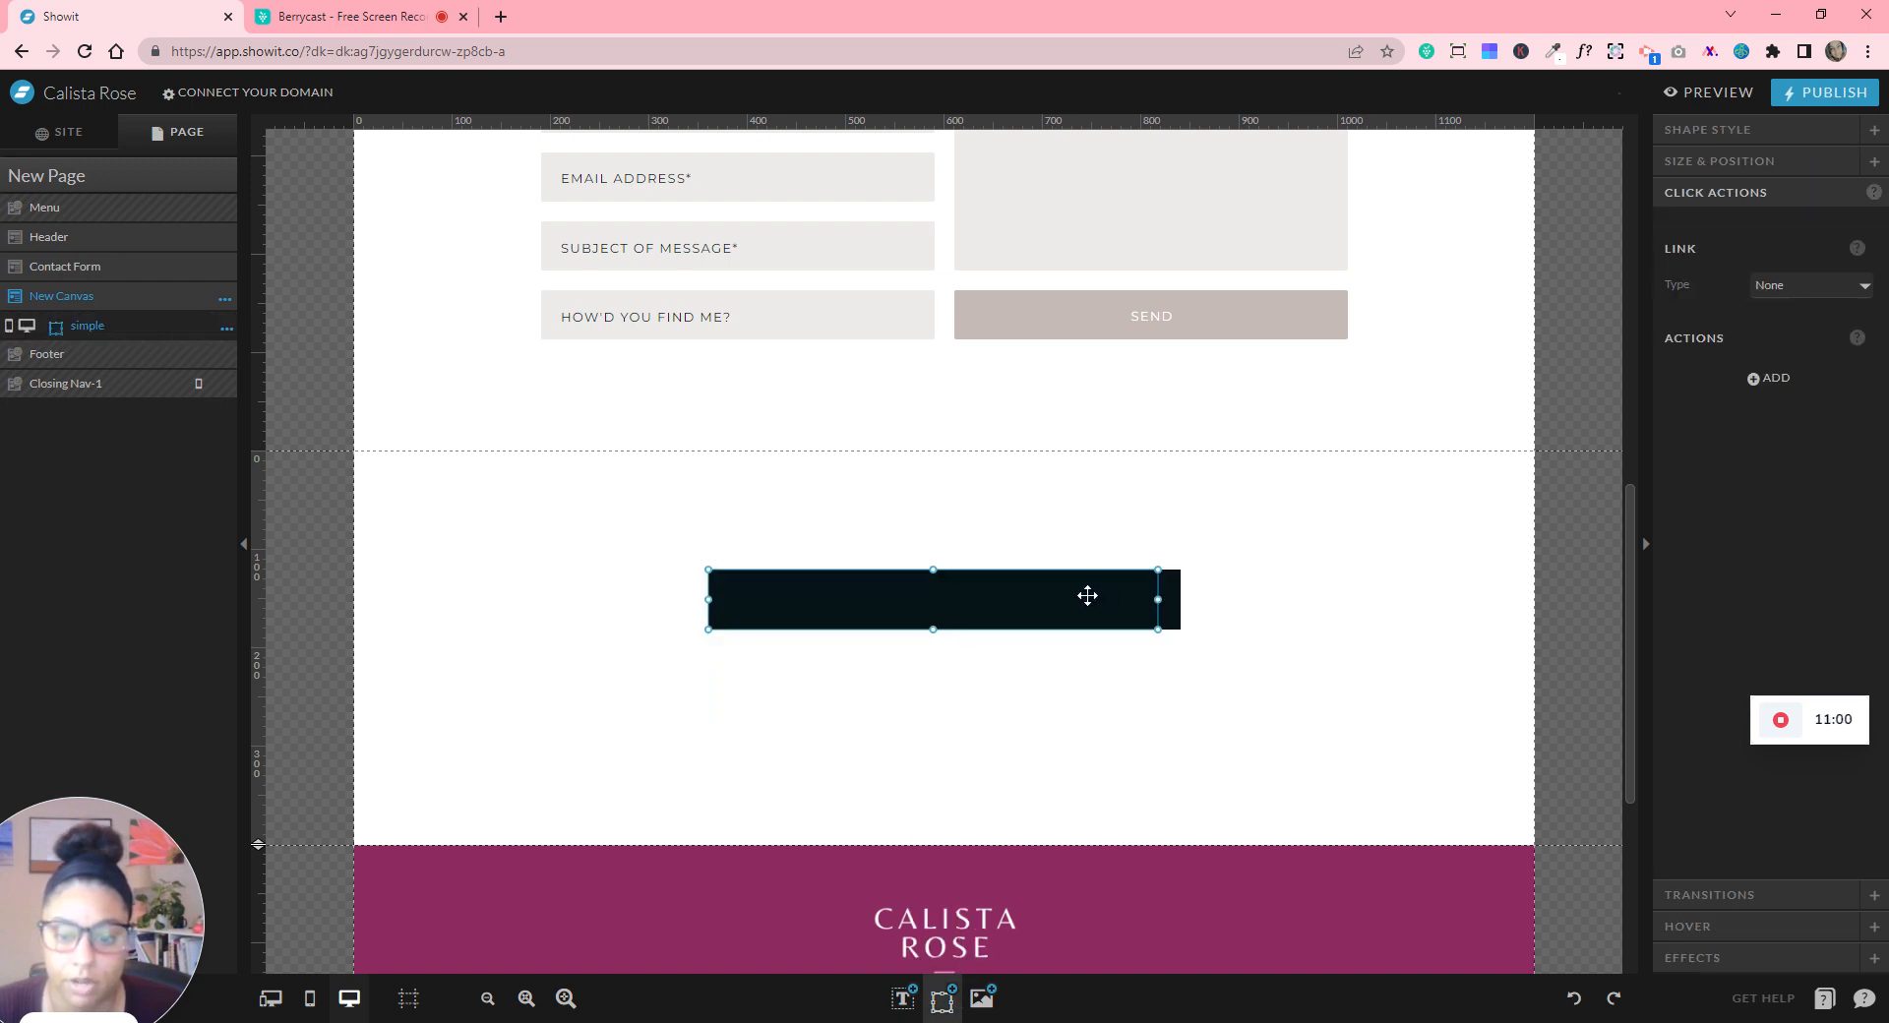
drag(897, 629, 728, 567)
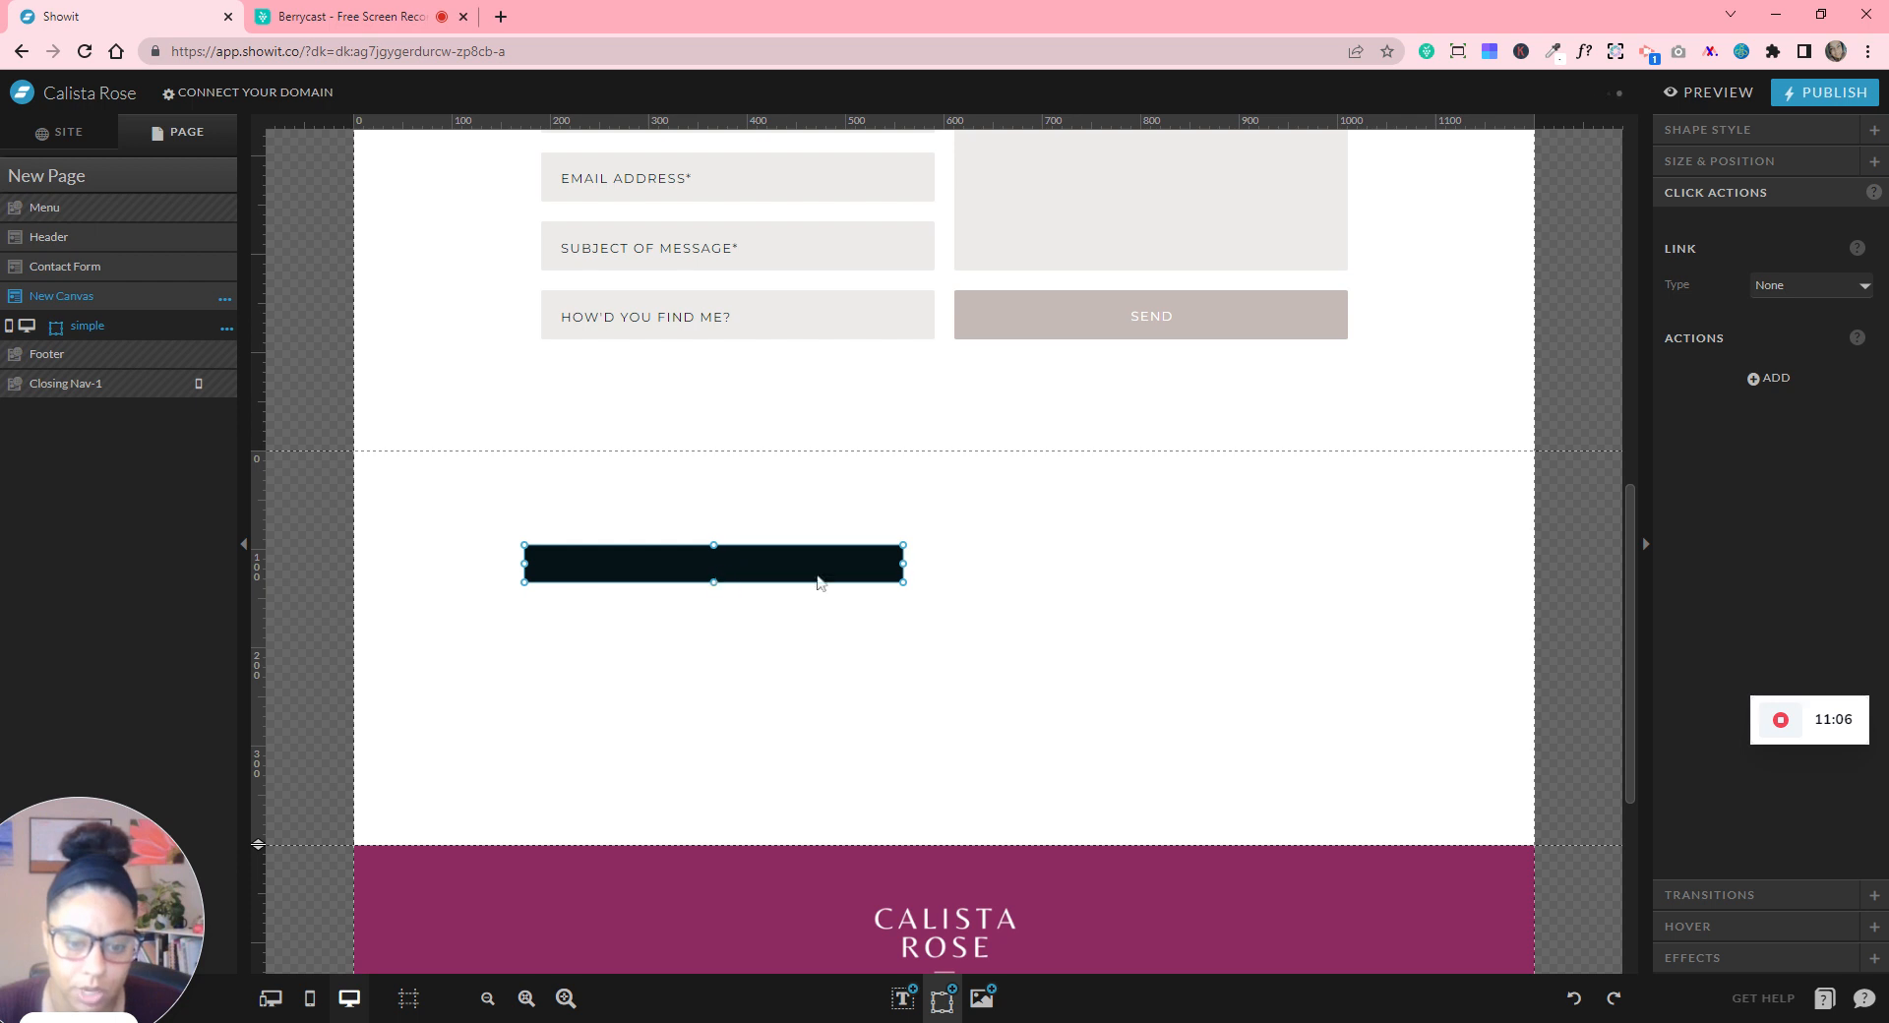
- Change the rectangle's fill color to light gray
click(1708, 132)
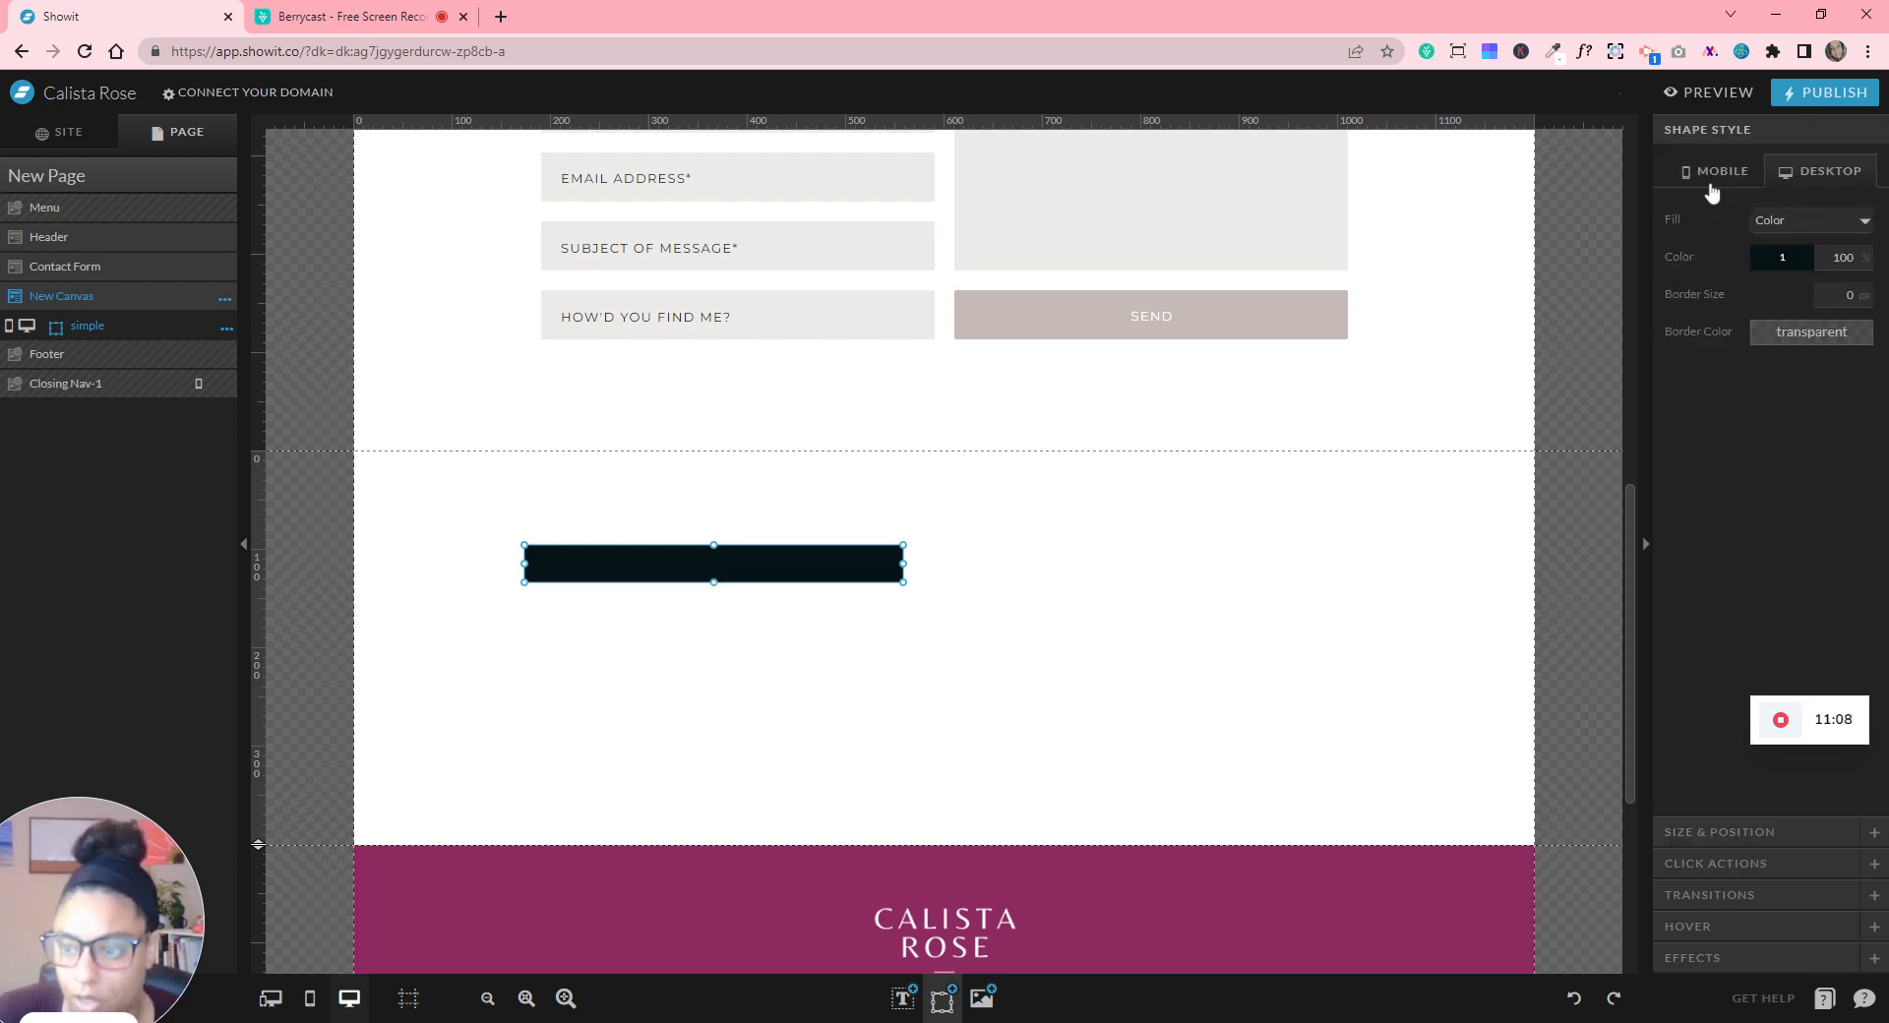
click(1782, 256)
click(1826, 292)
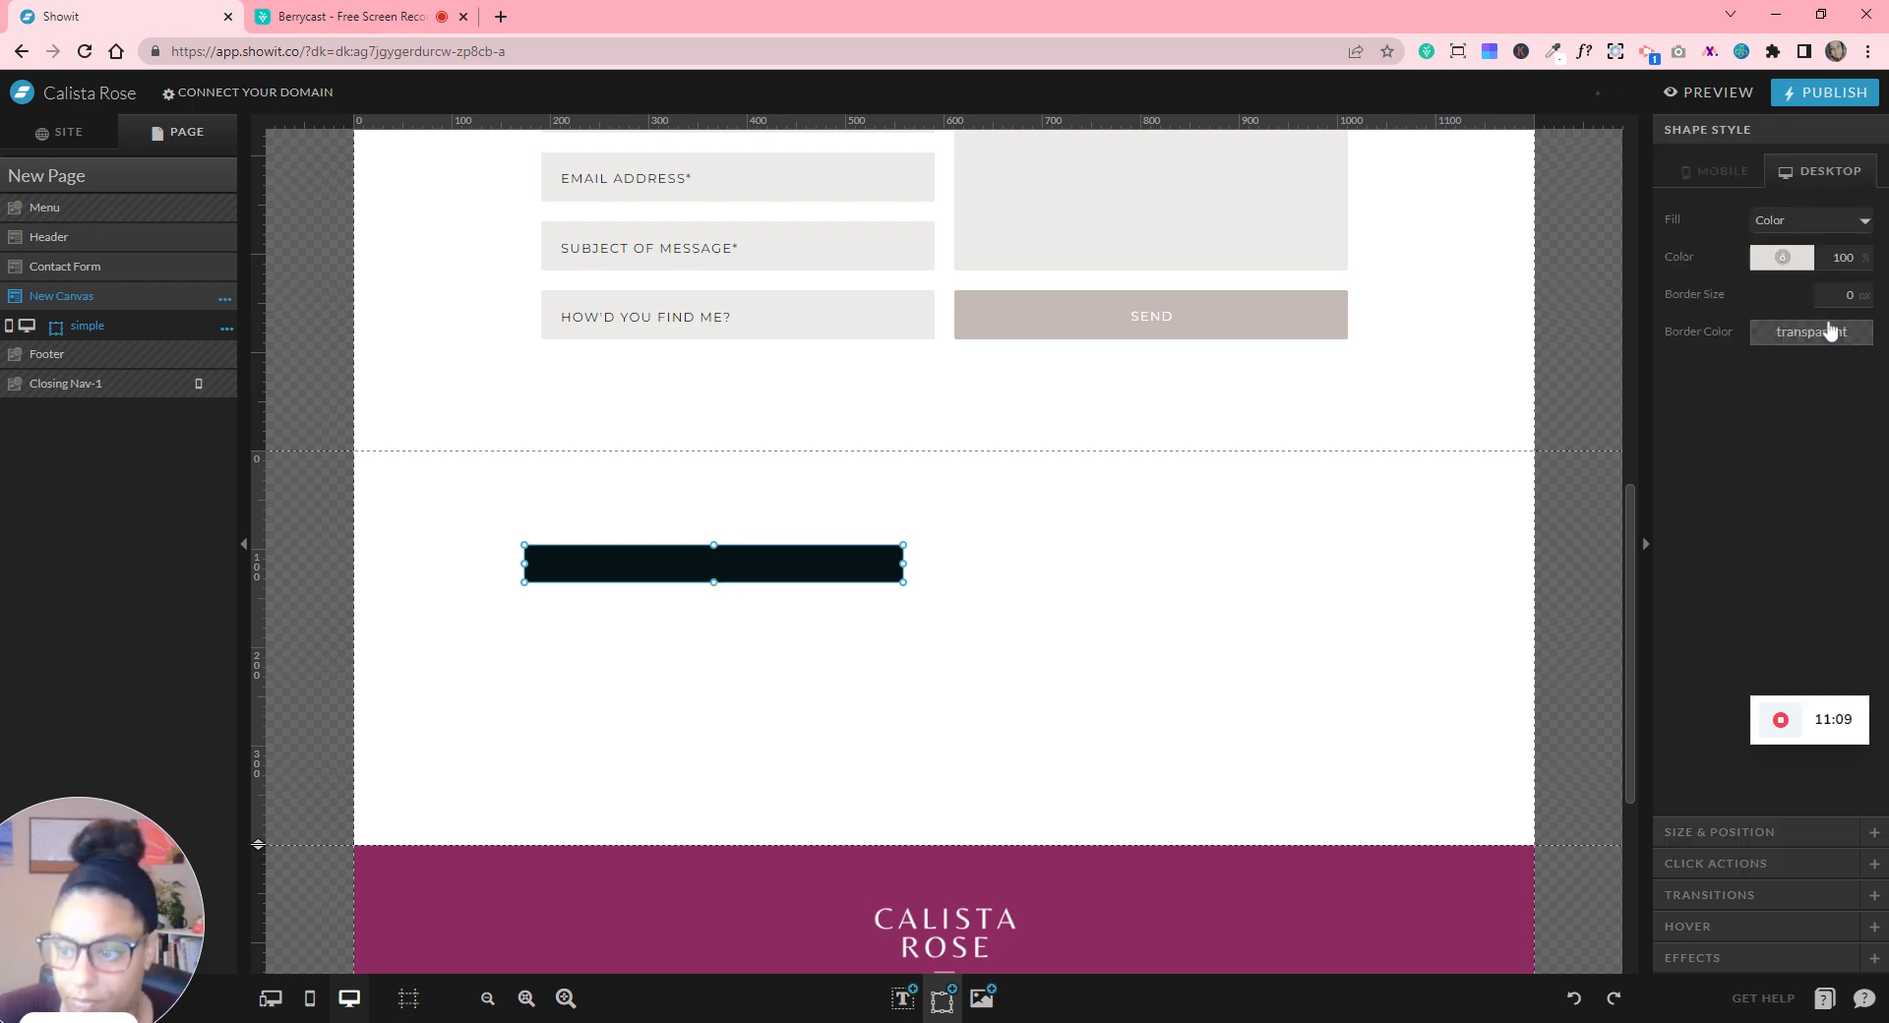
click(906, 657)
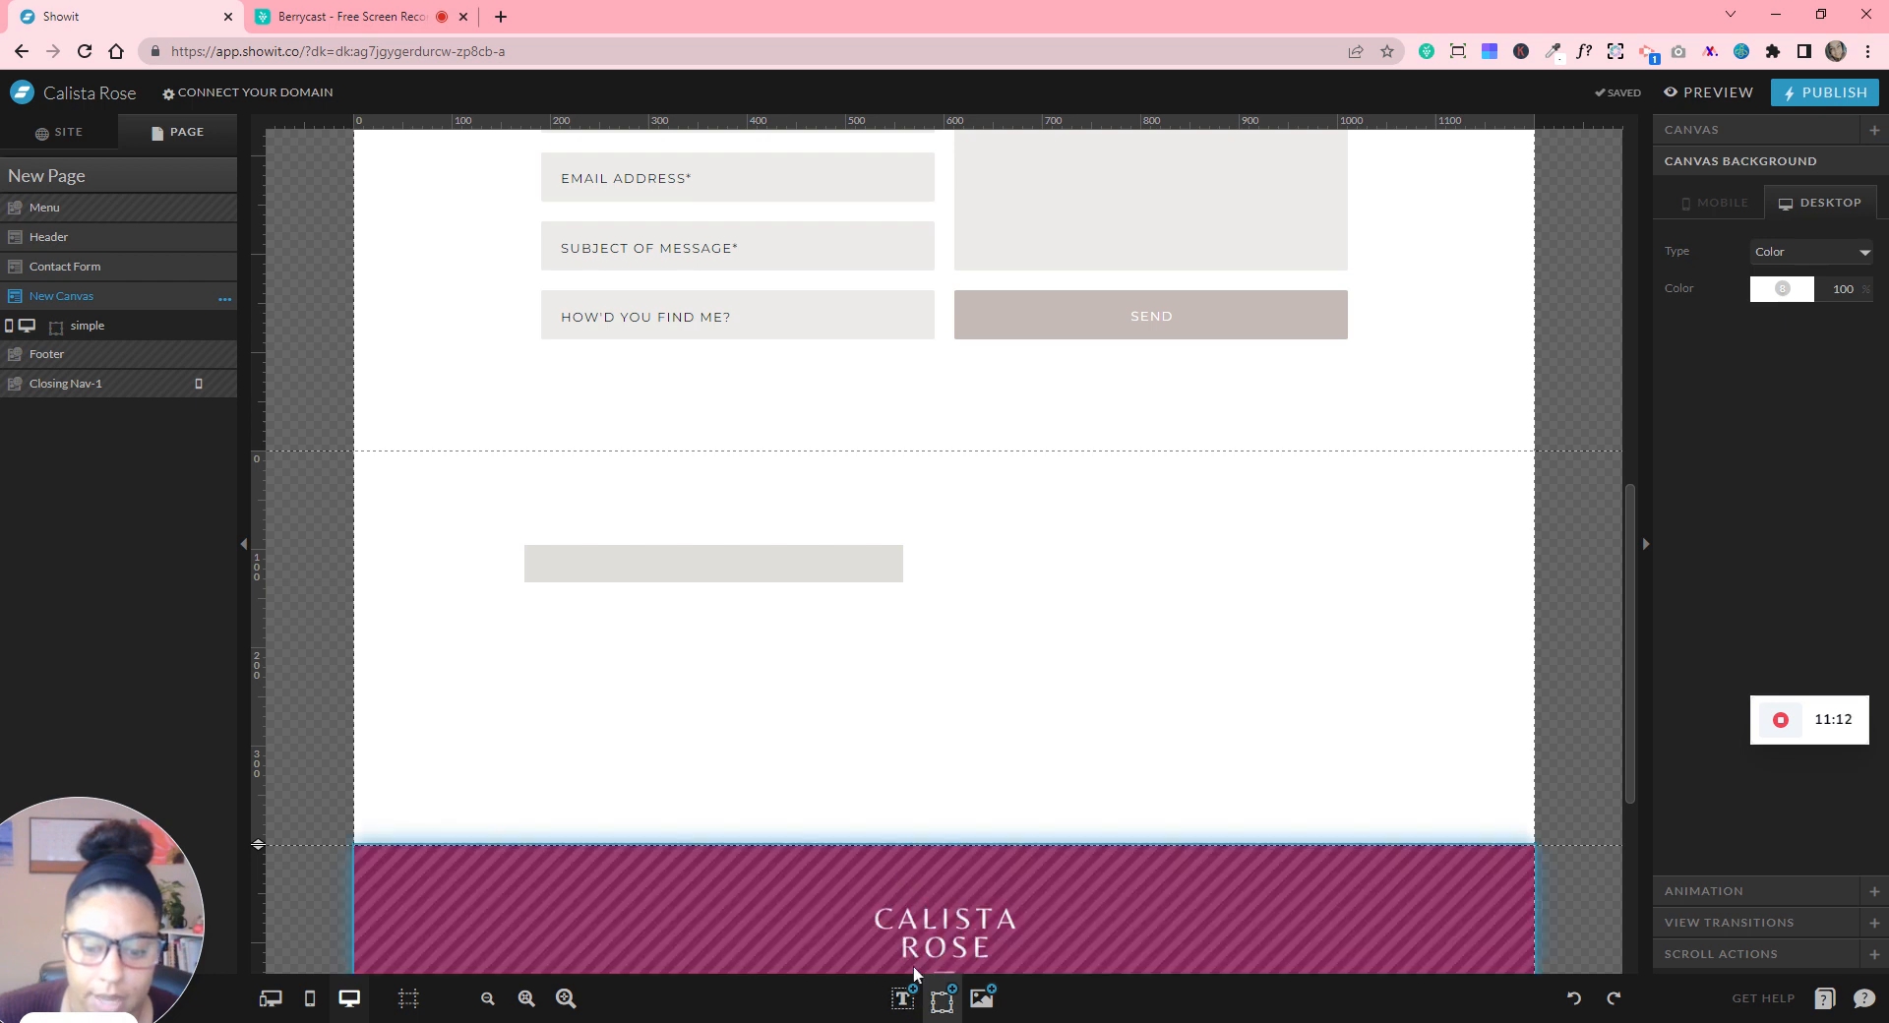
- Add a left-aligned Subheading text at size 12 and place it inside the left end of the gray bar
mouse_move(903, 996)
click(903, 934)
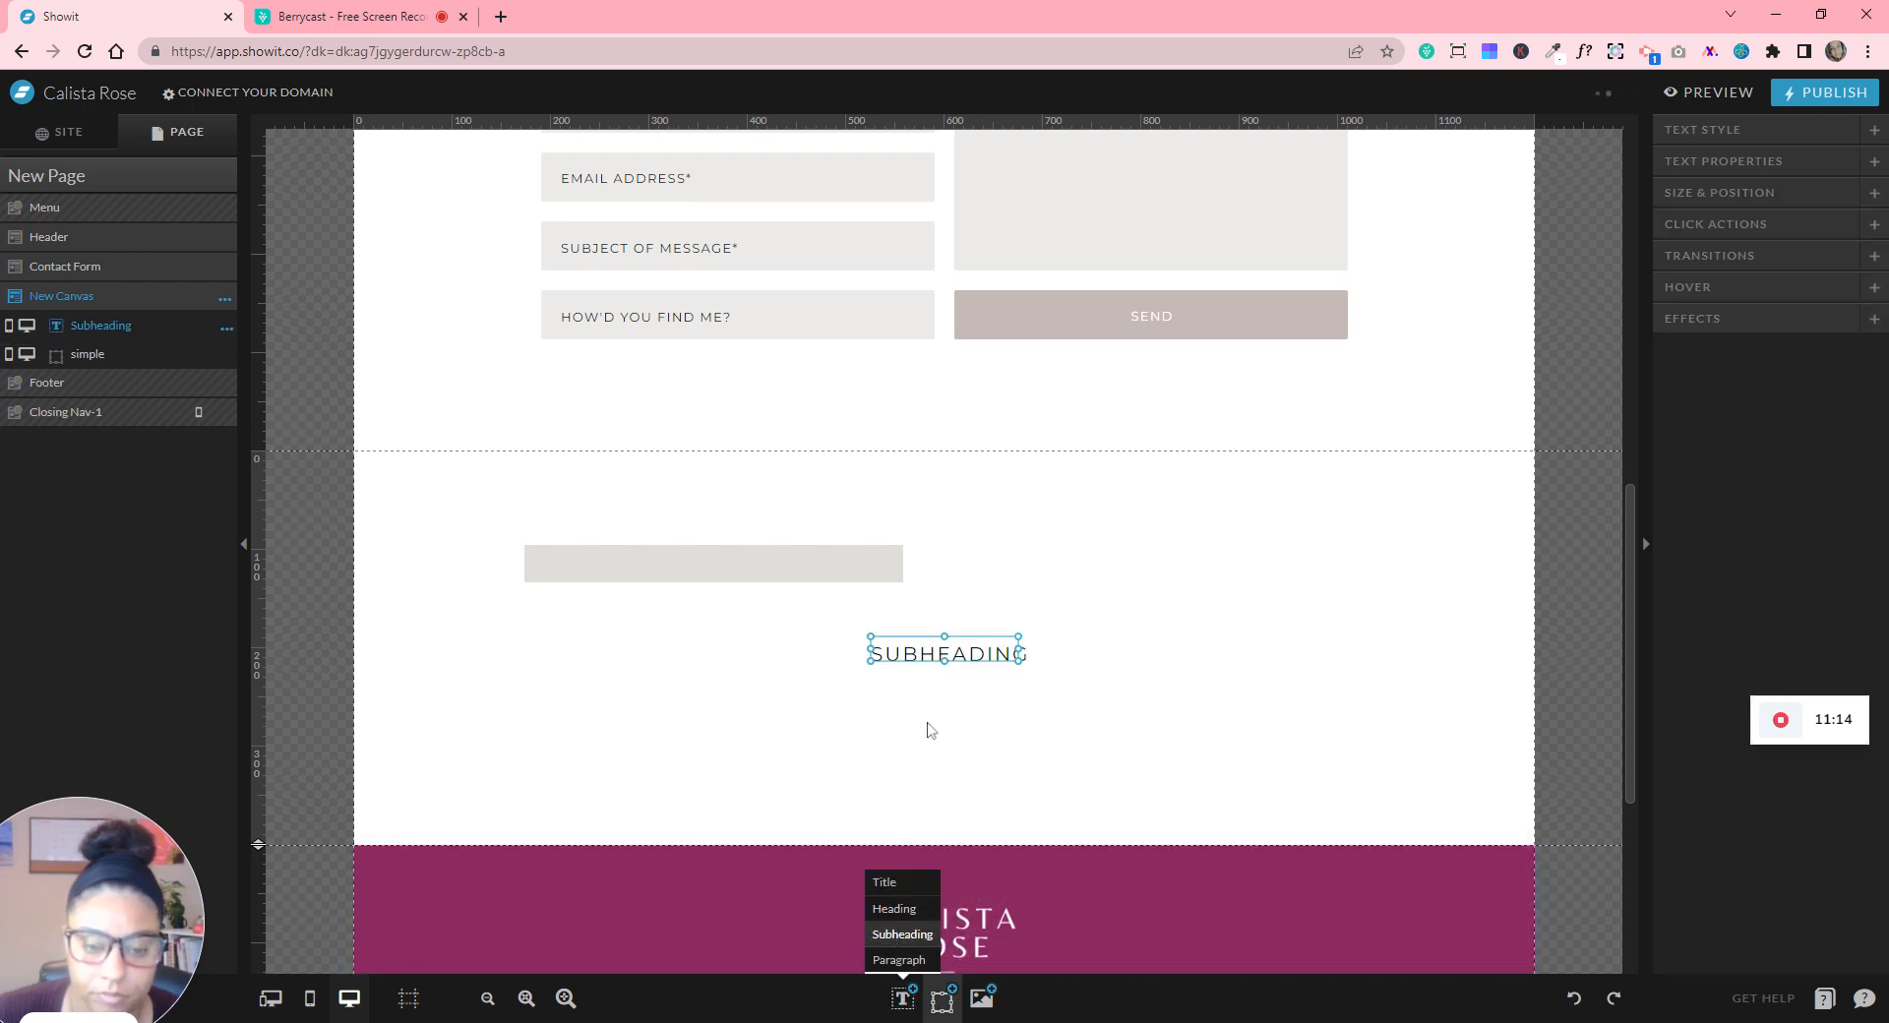
click(1734, 130)
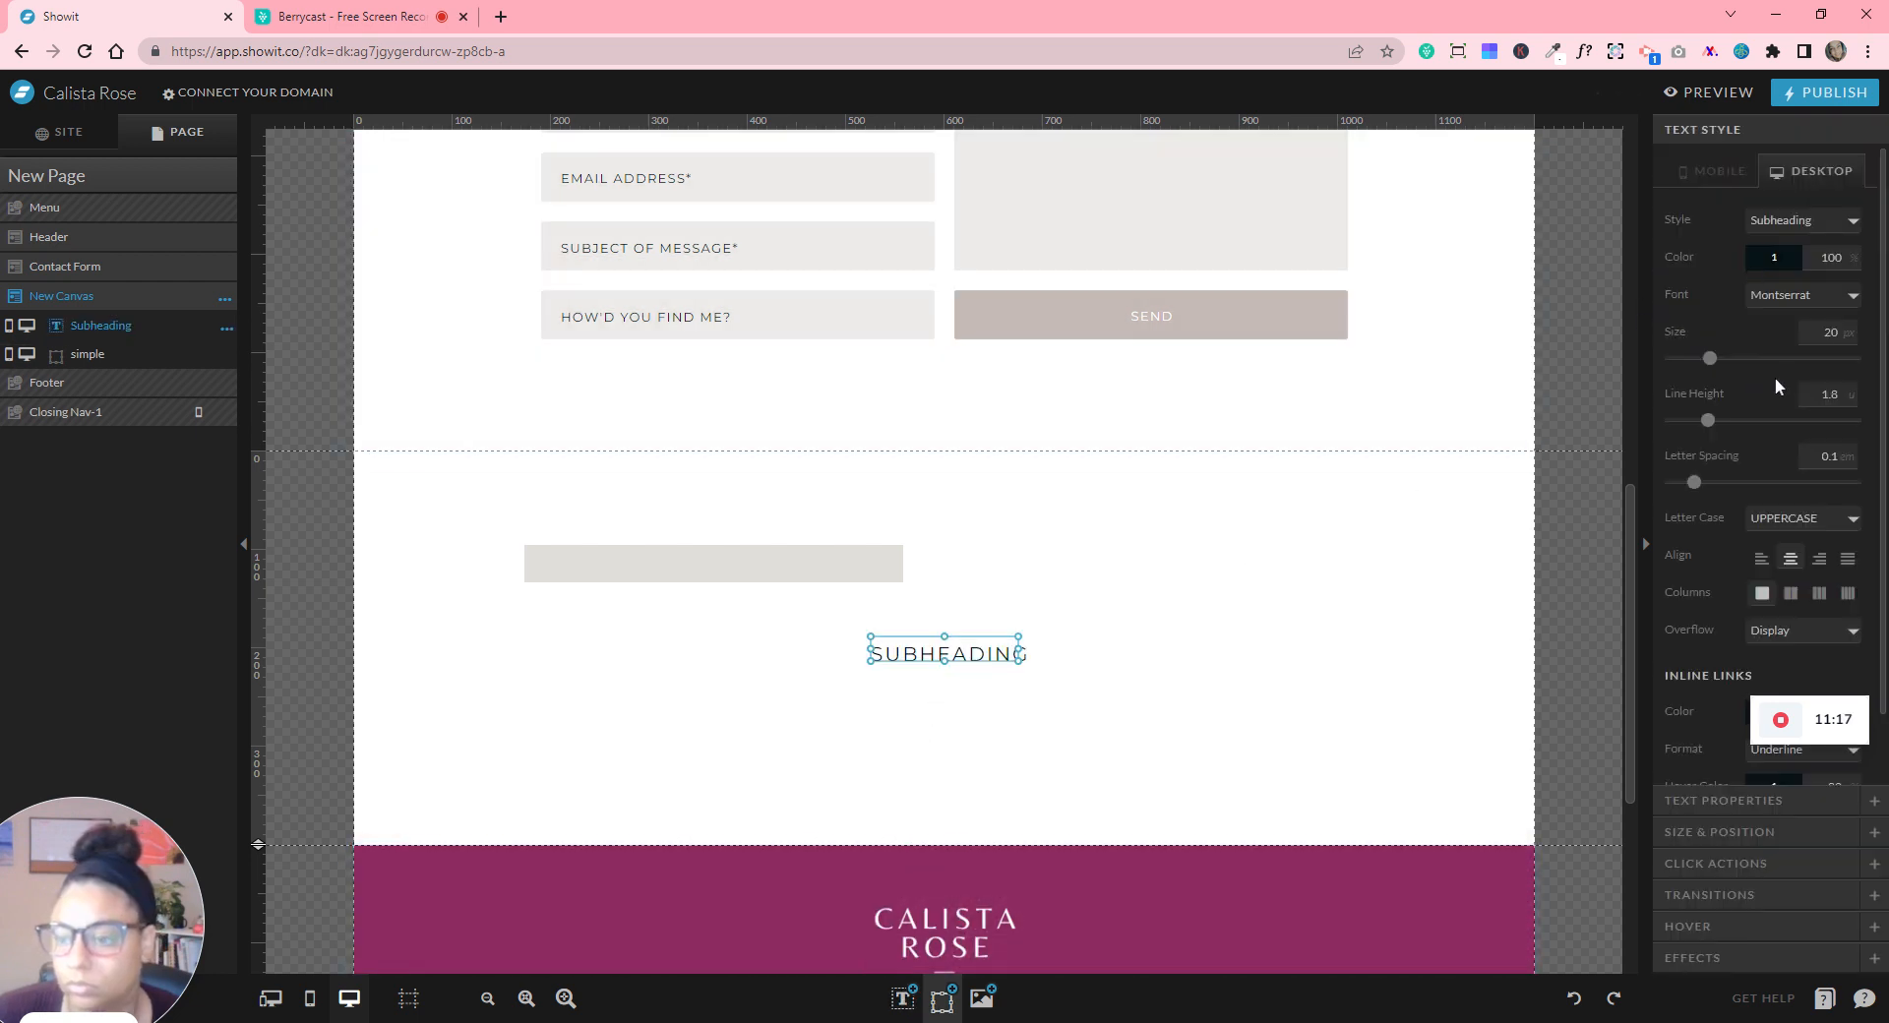
drag(1707, 360, 1699, 364)
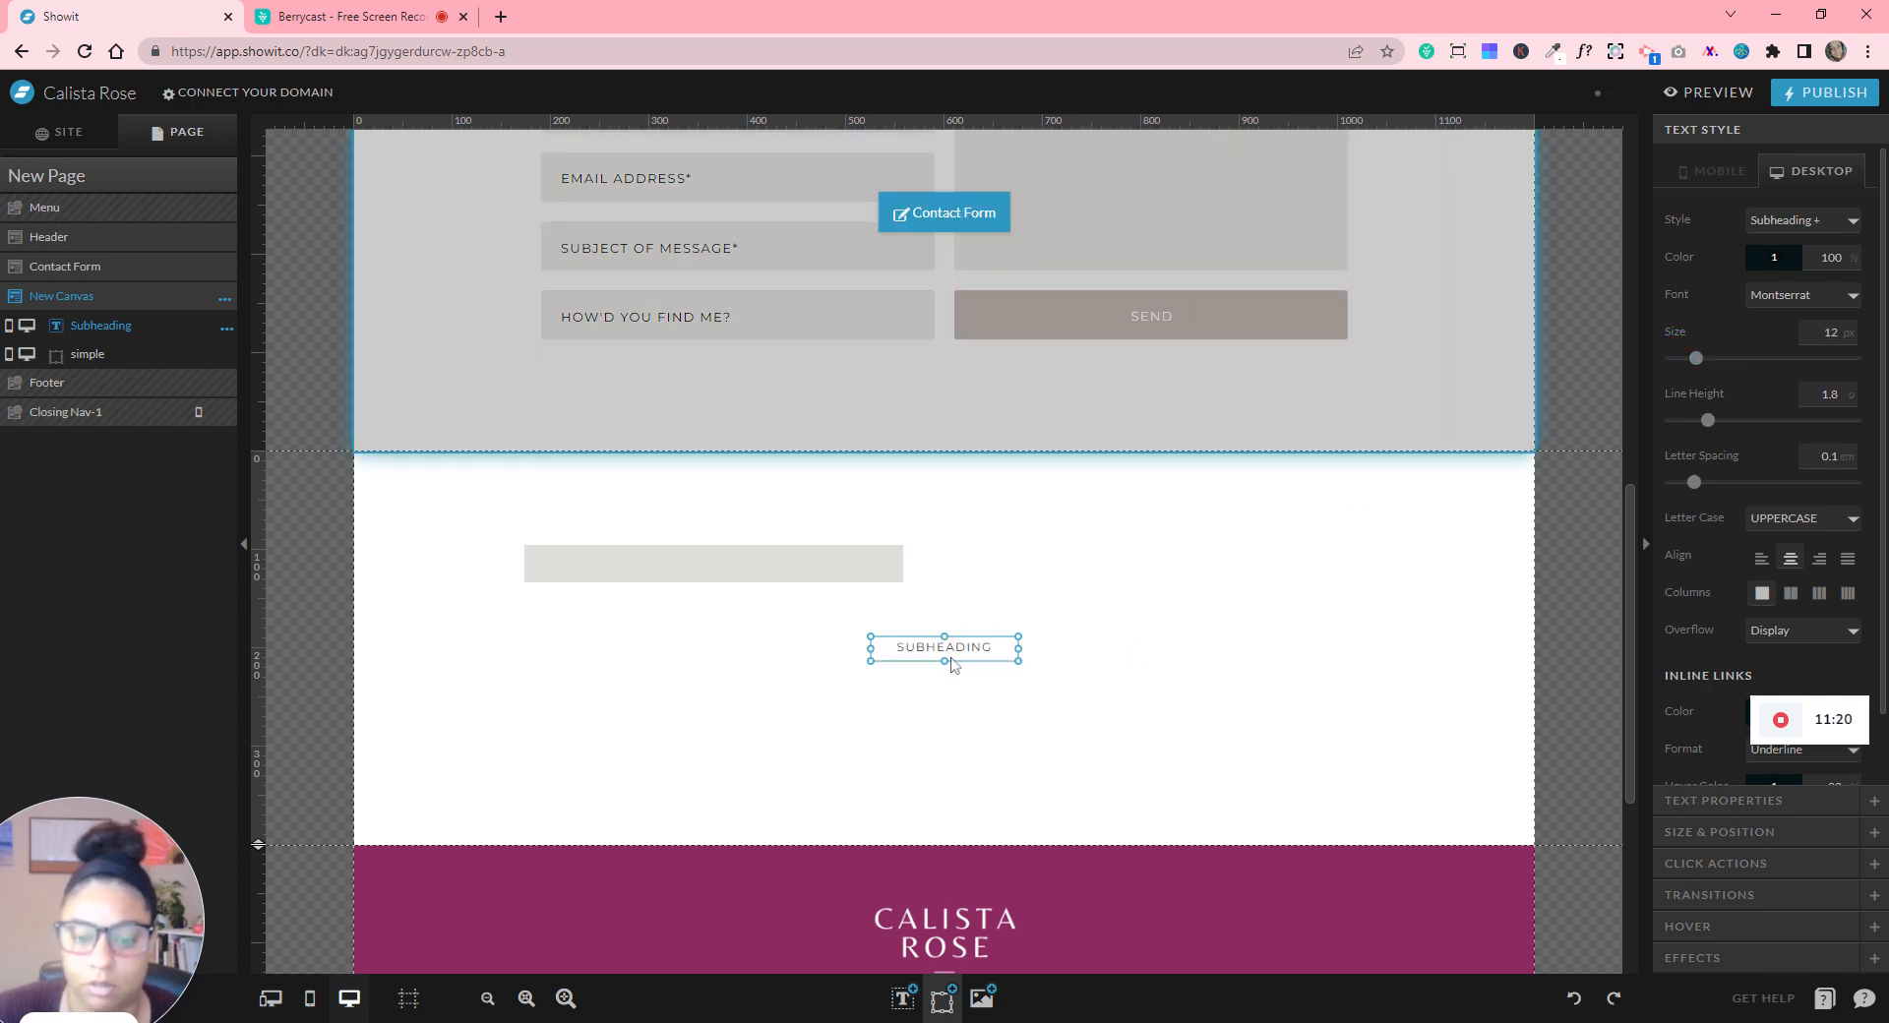
drag(962, 650, 622, 558)
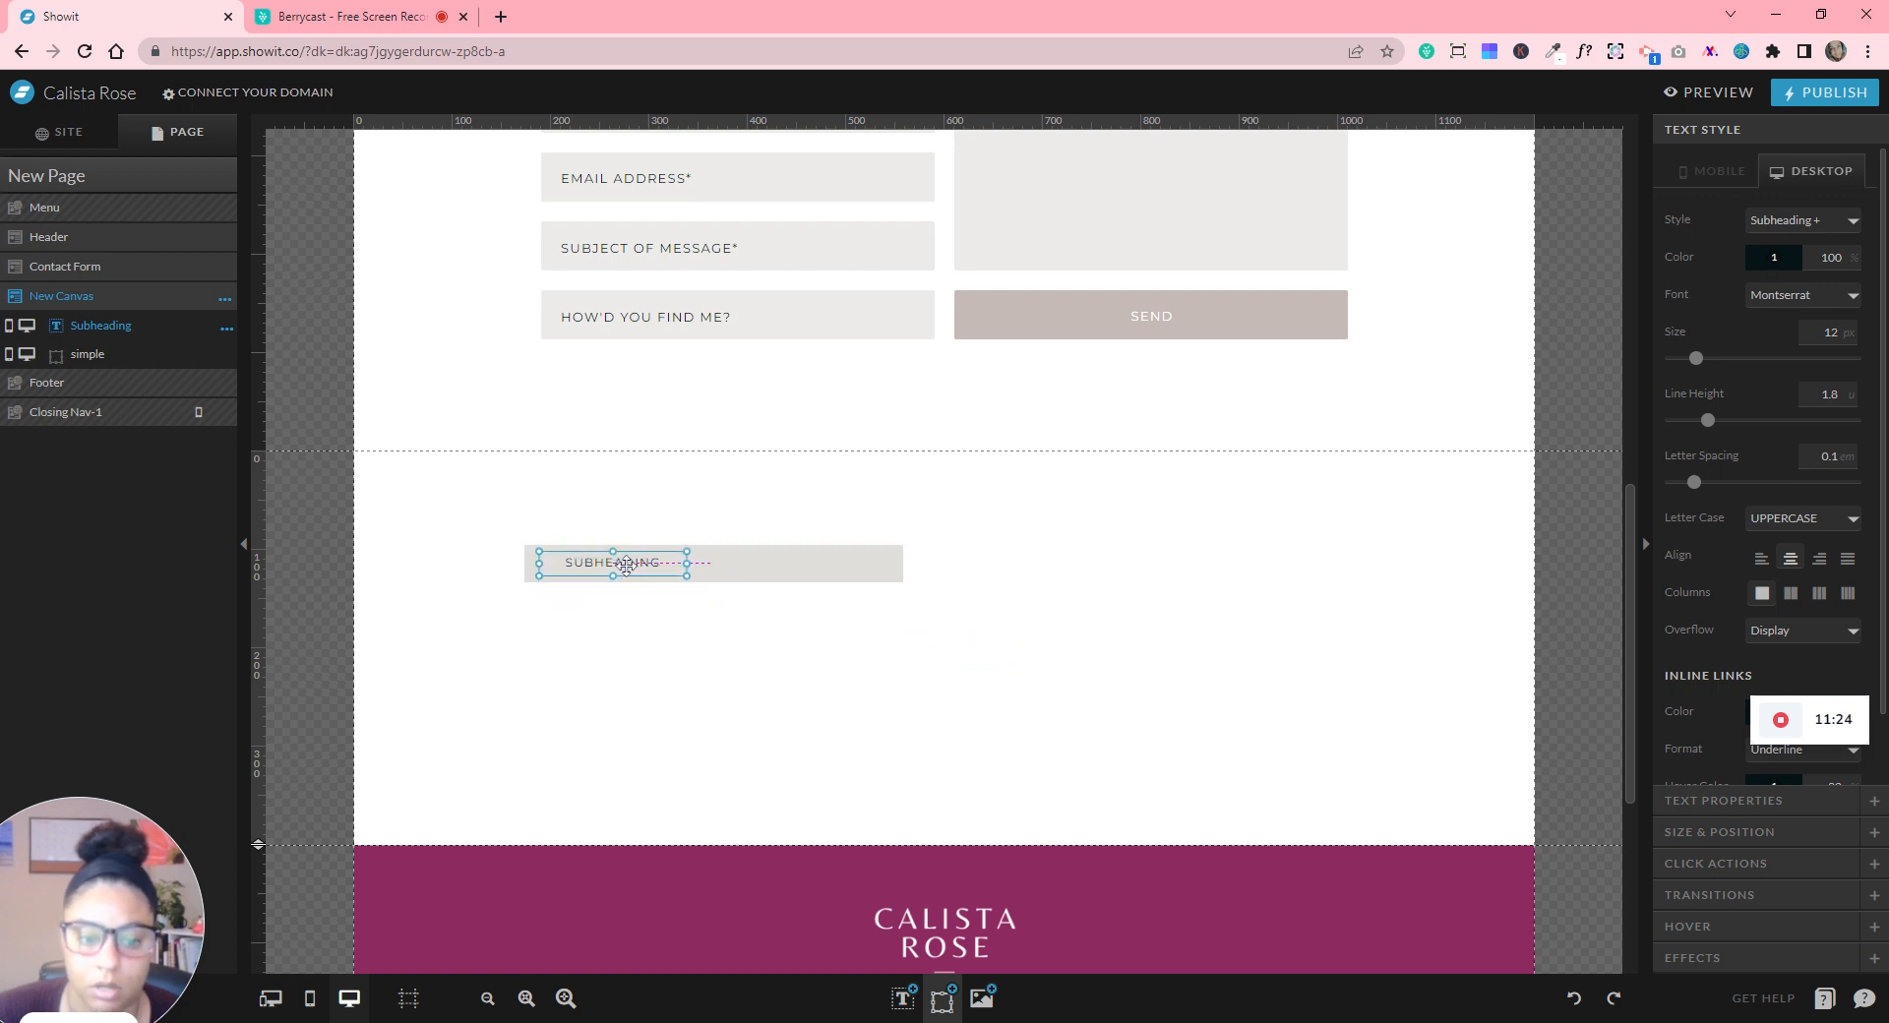
click(1761, 559)
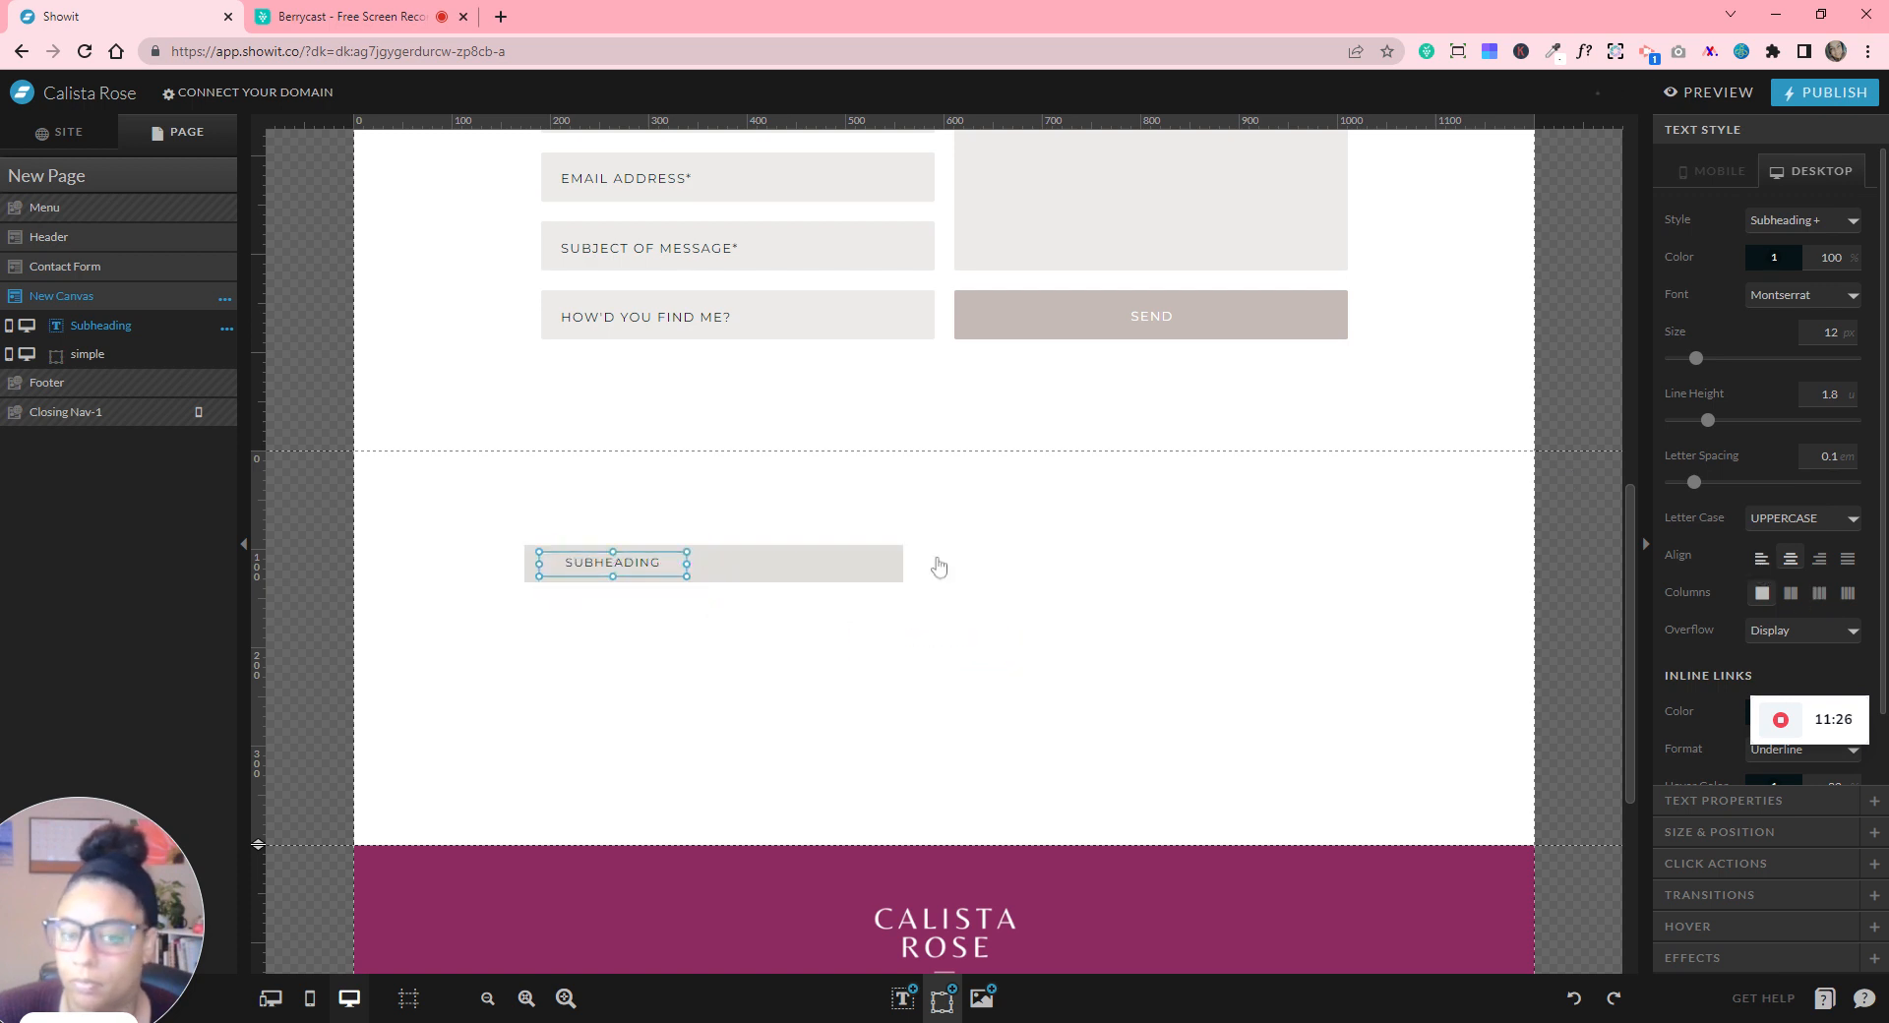
- Replace the subheading's placeholder text on the gray bar with "name"
double_click(614, 561)
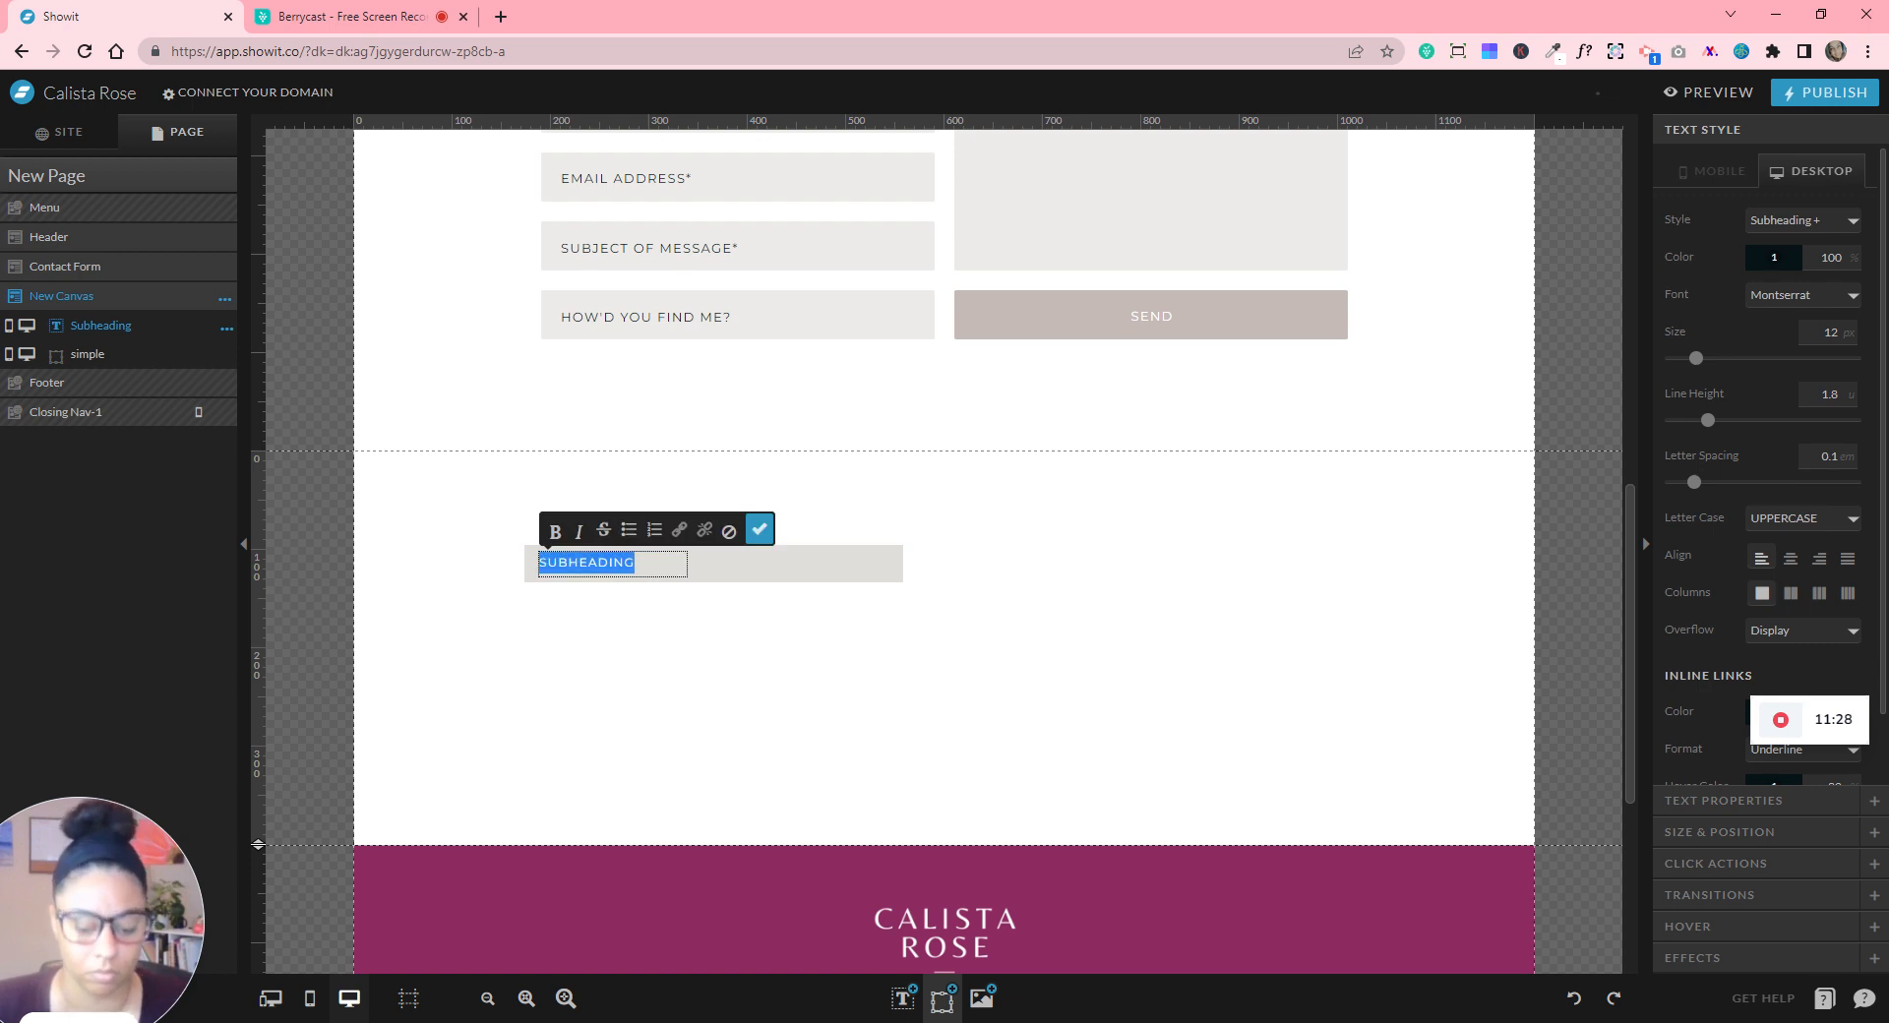
text(NAME)
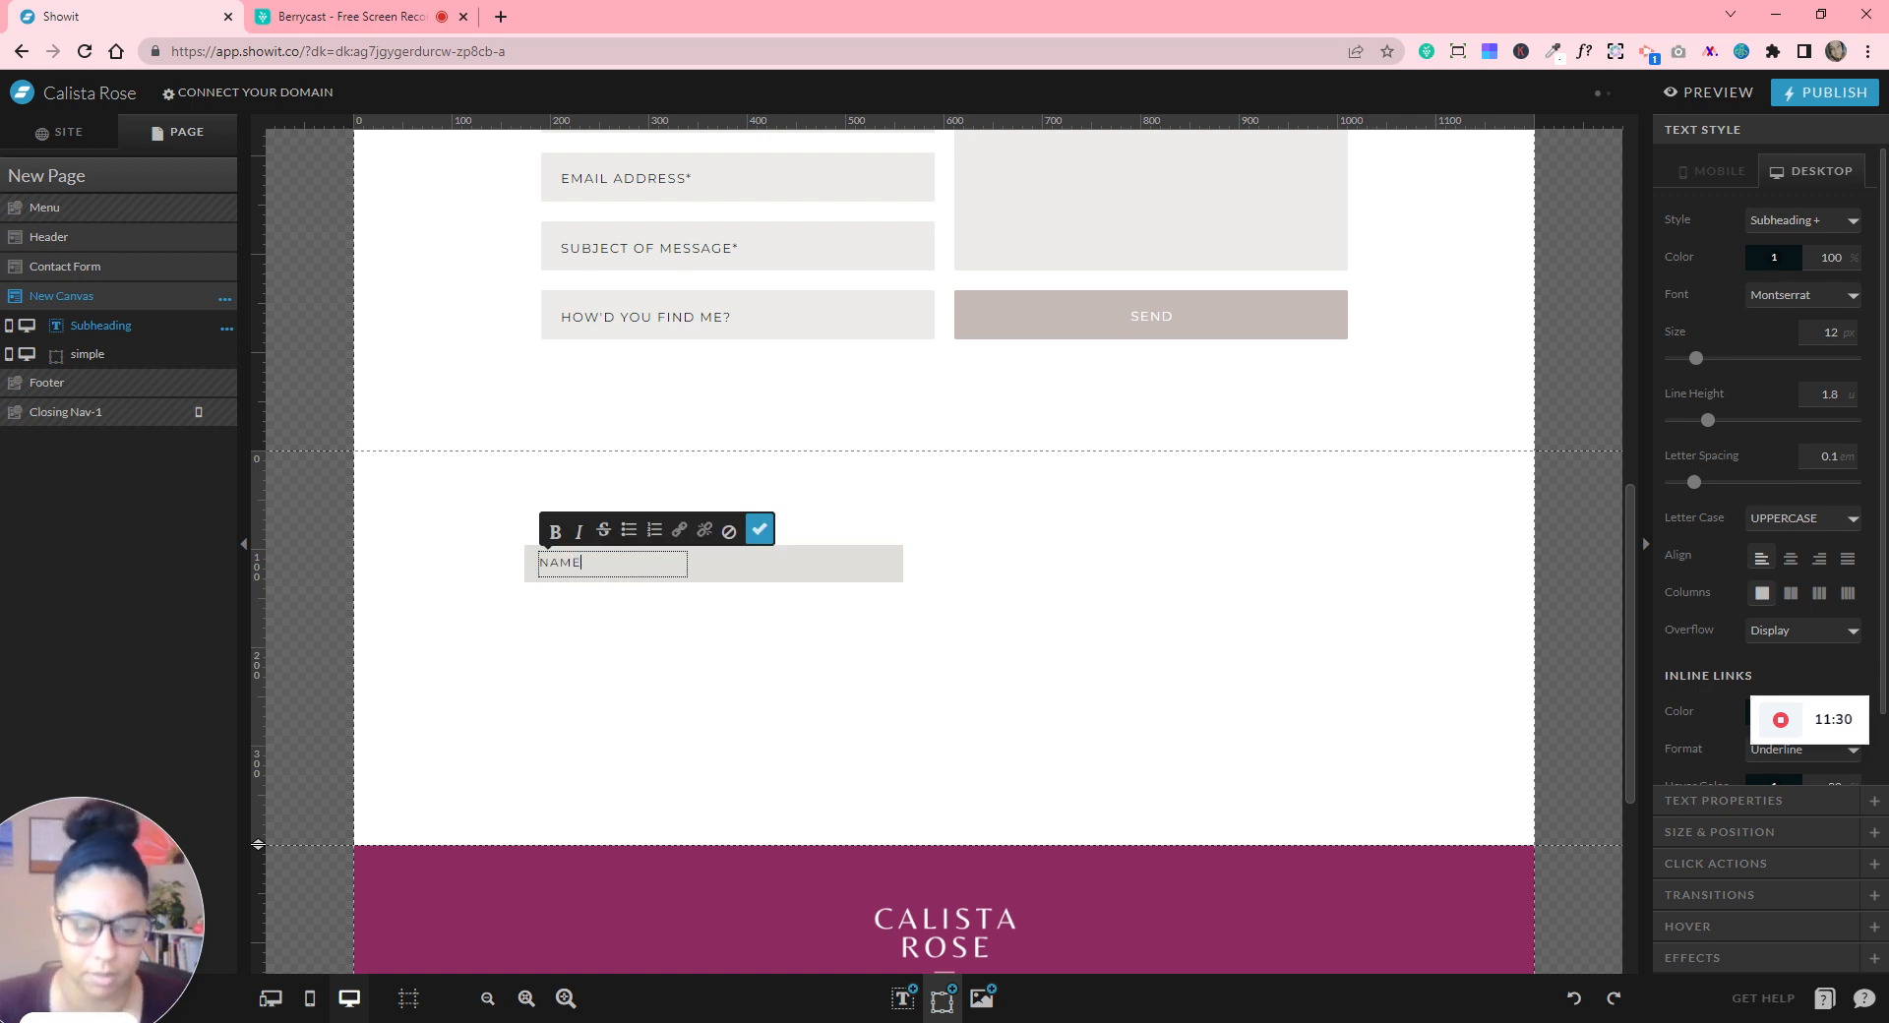
key(Escape)
click(685, 654)
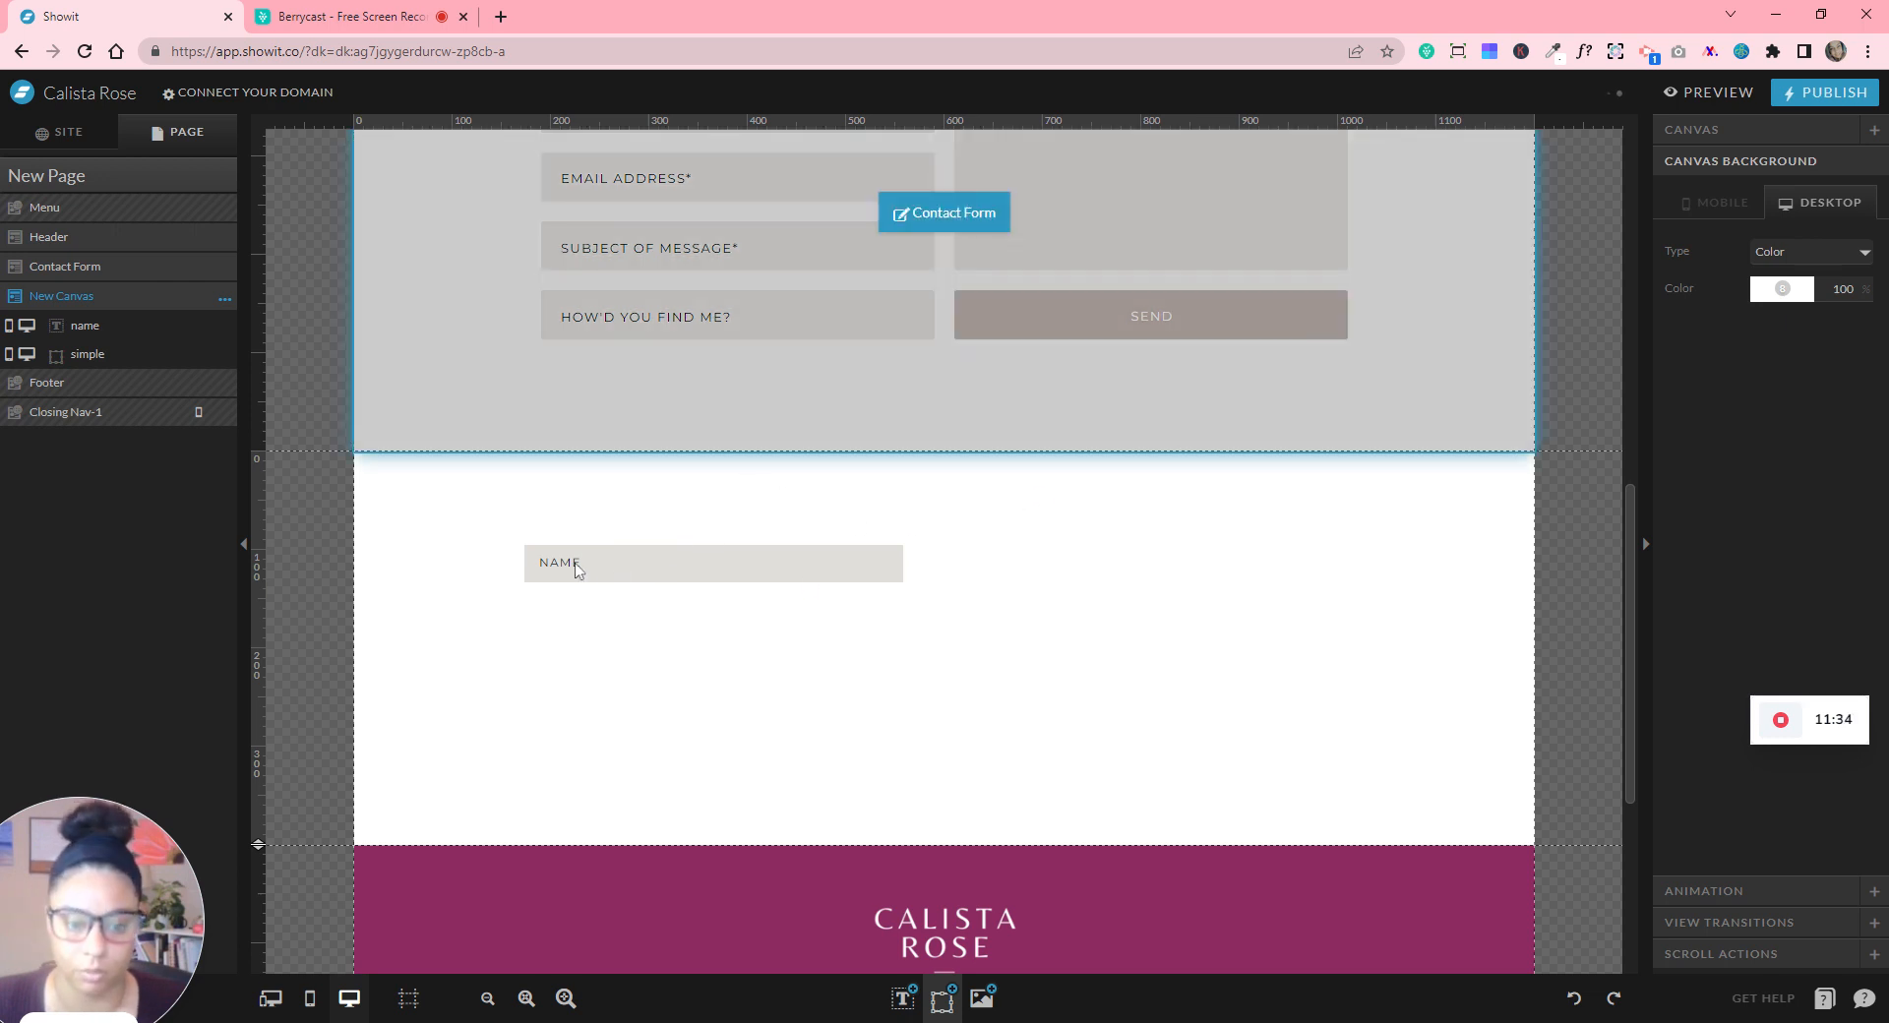
- Enable the name text as a required contact form input with the label "Name"
click(576, 567)
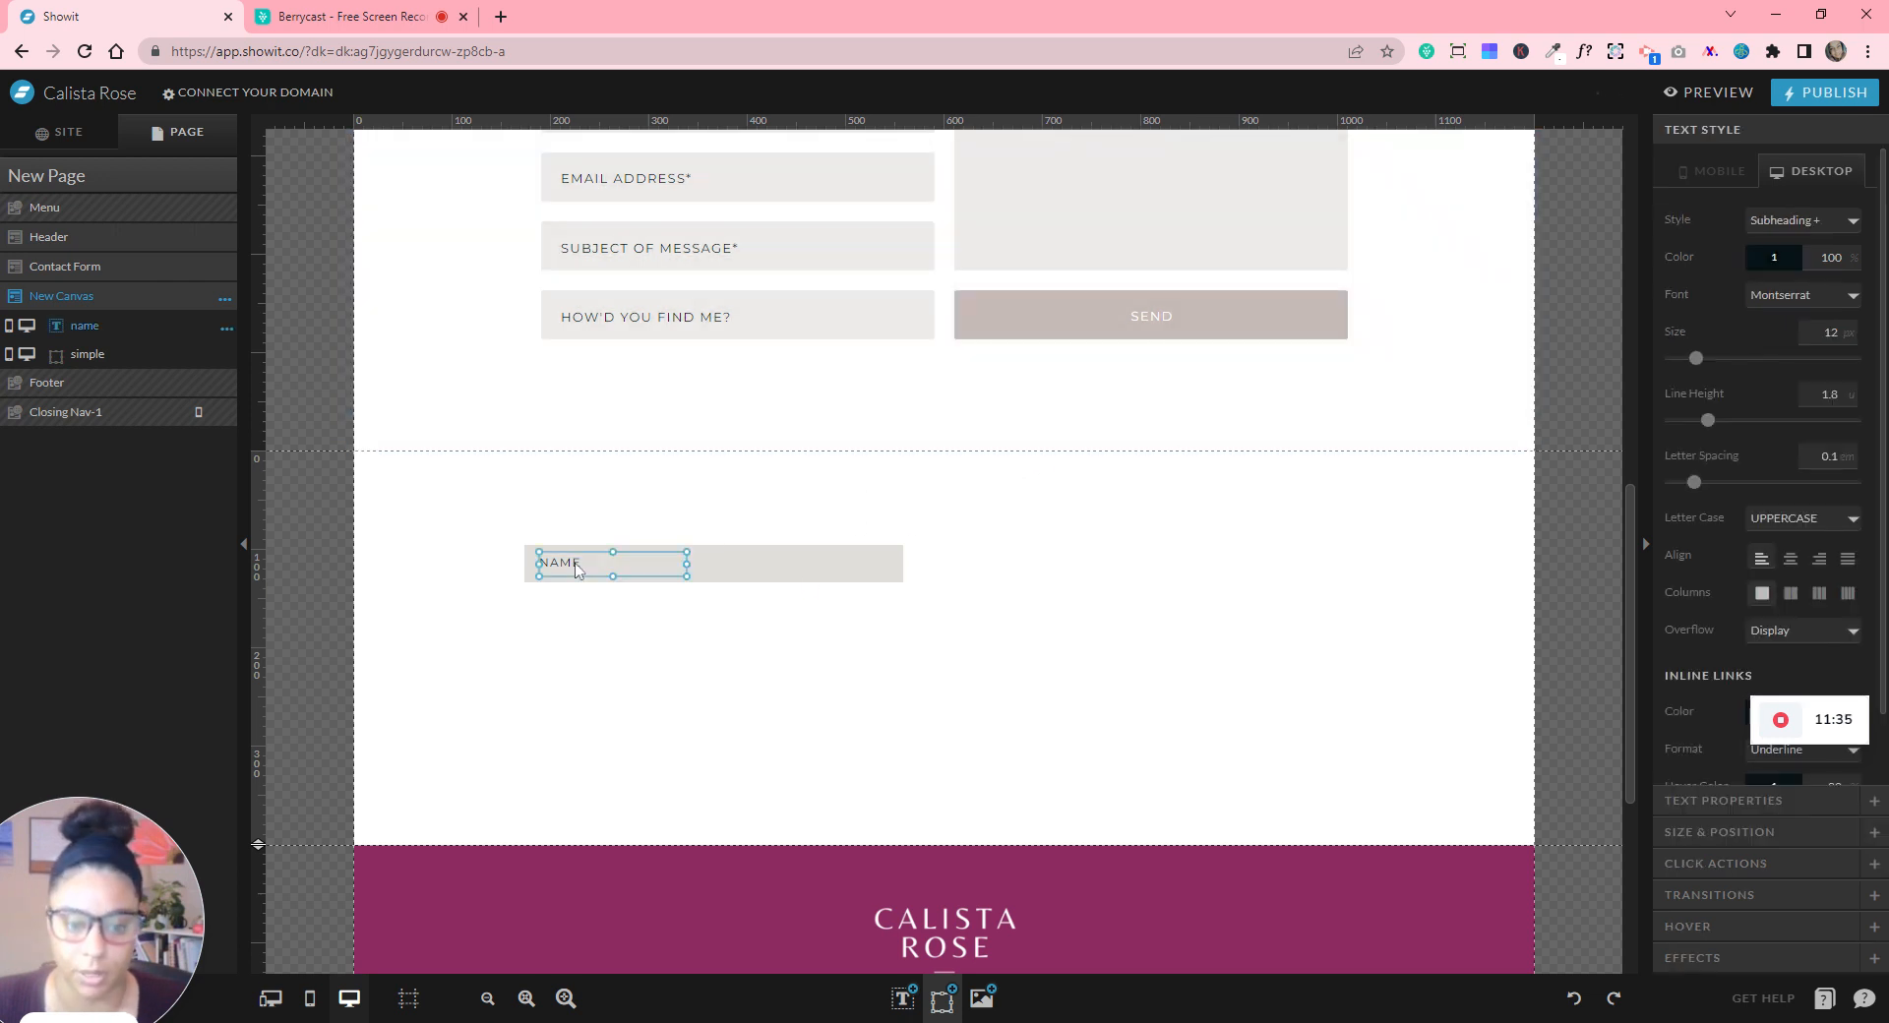
click(1729, 802)
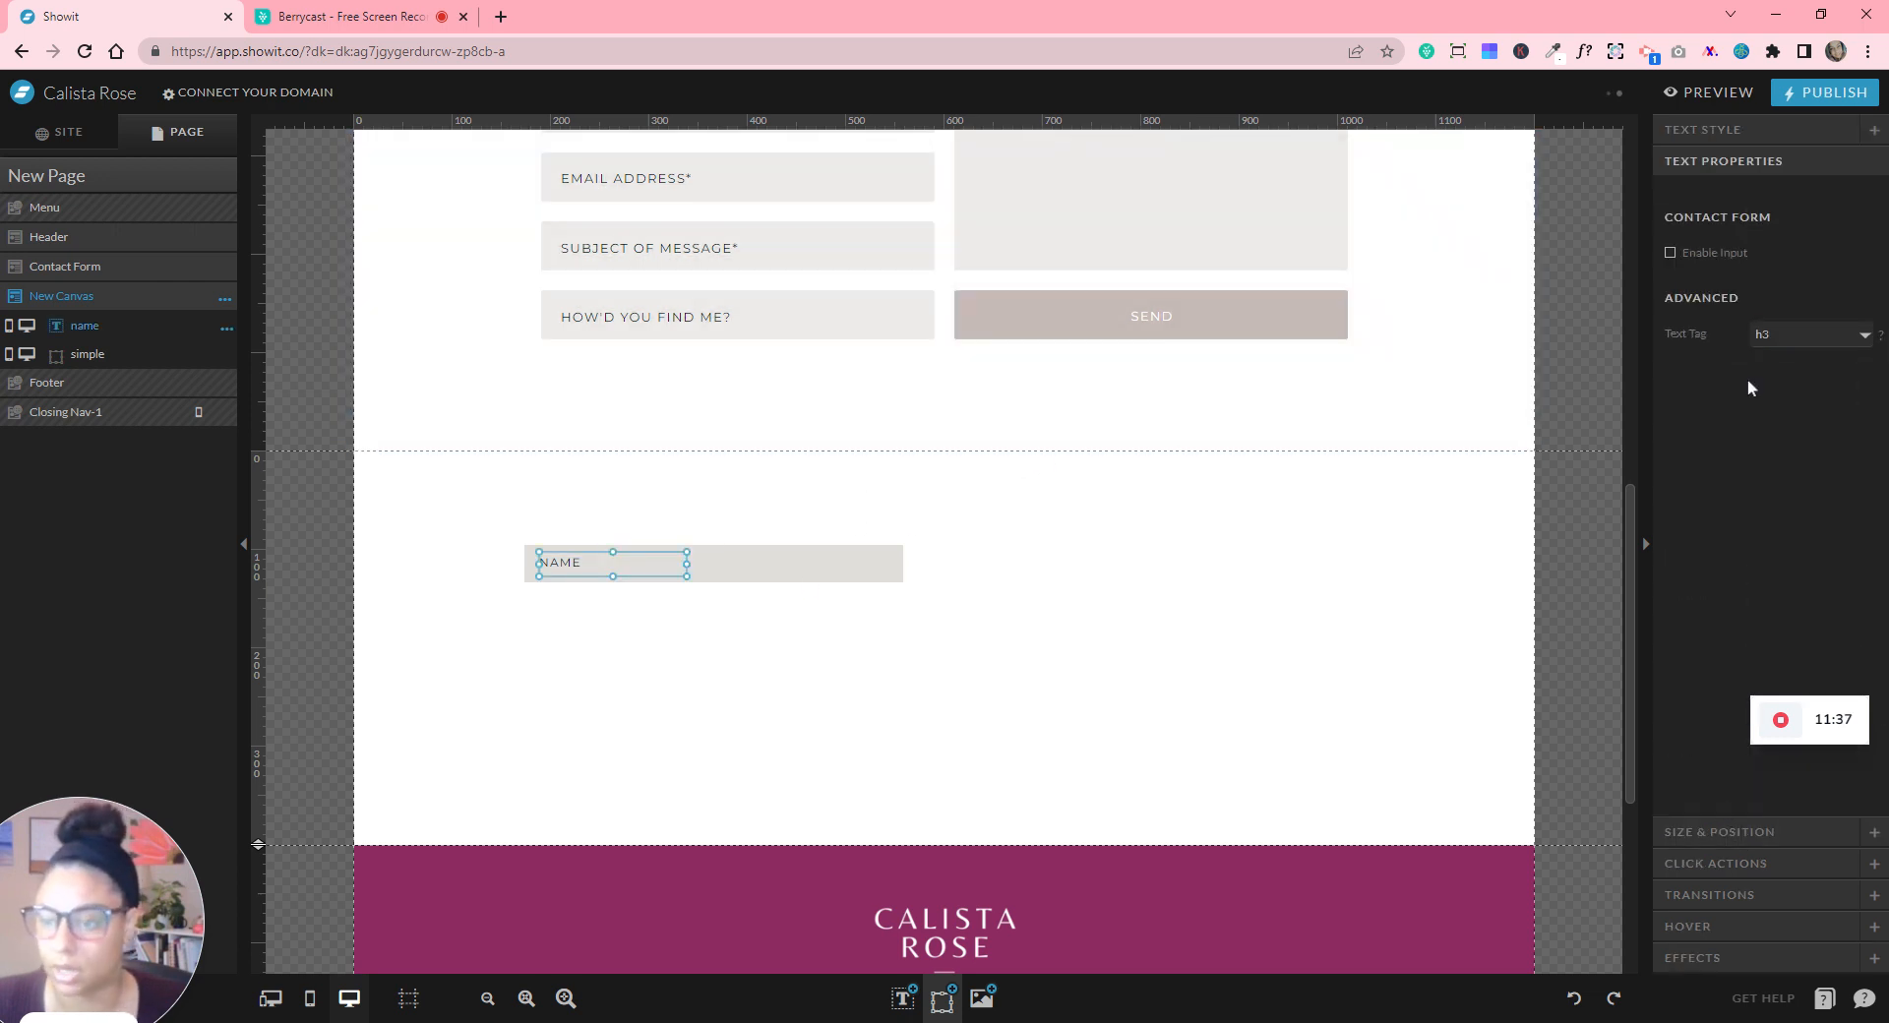
click(1669, 253)
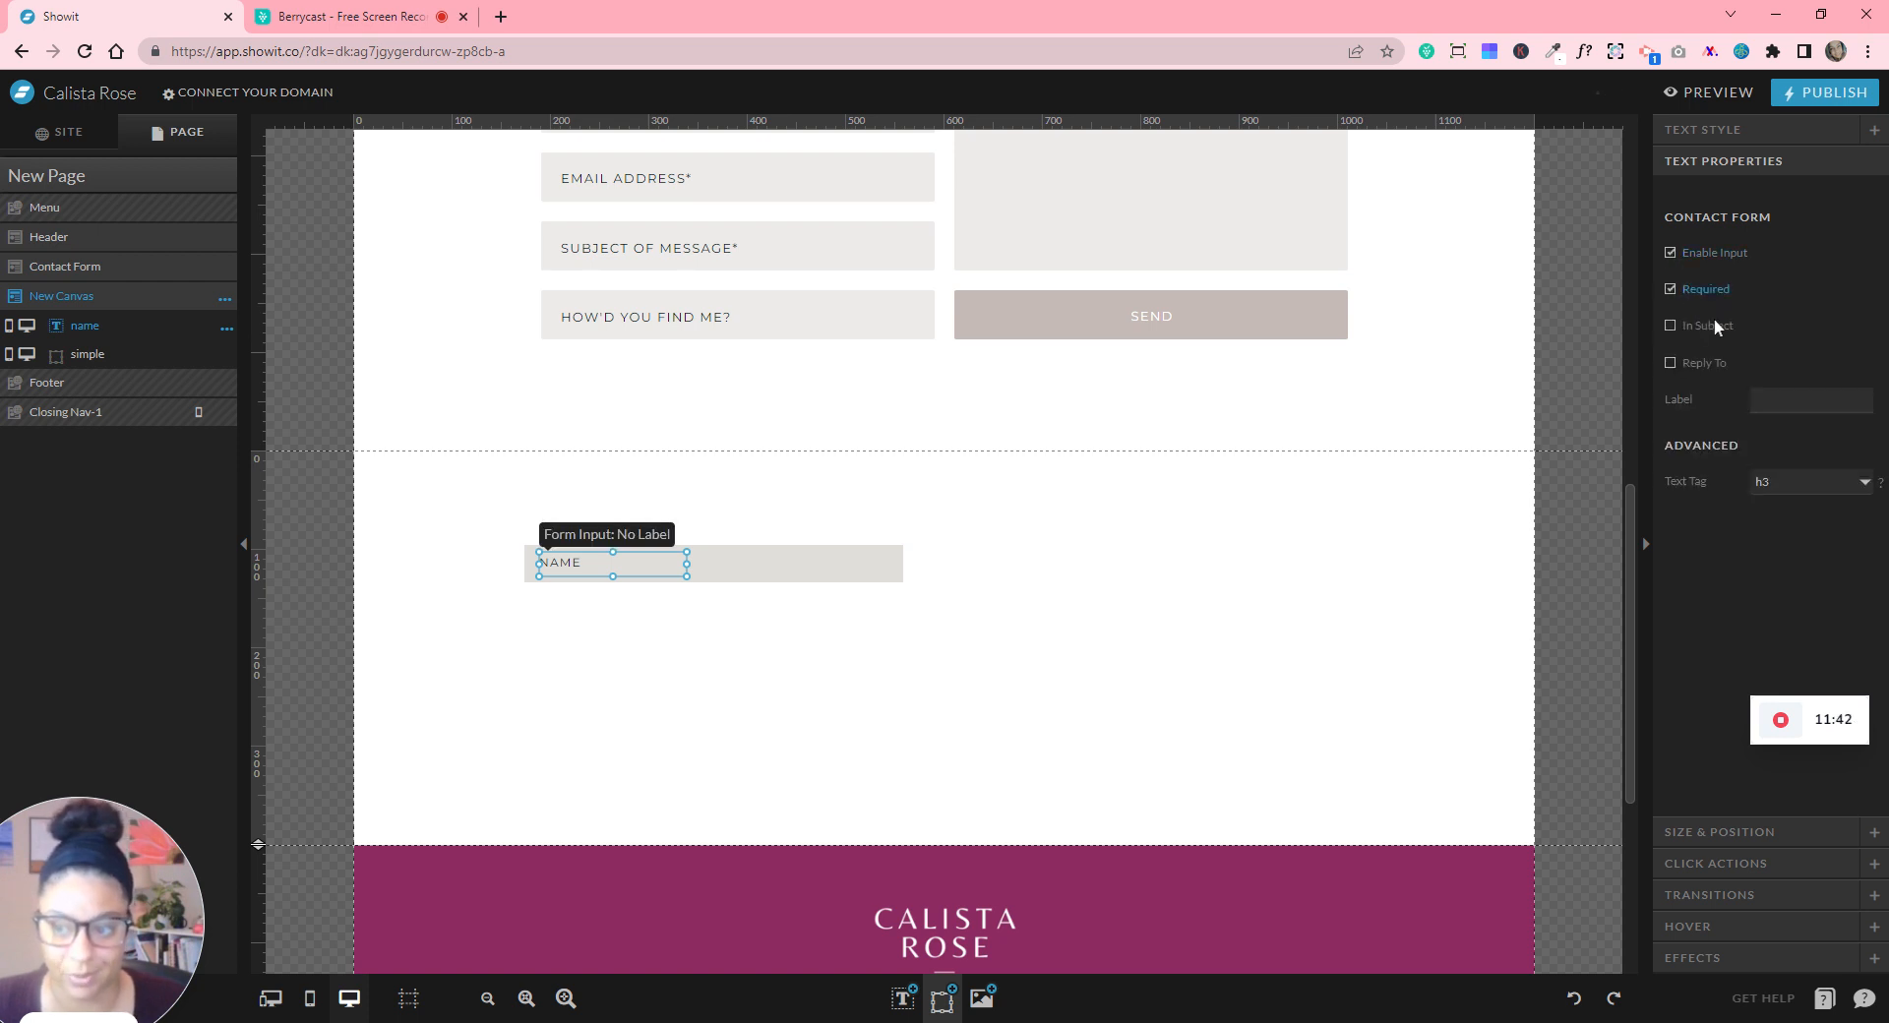
click(1771, 399)
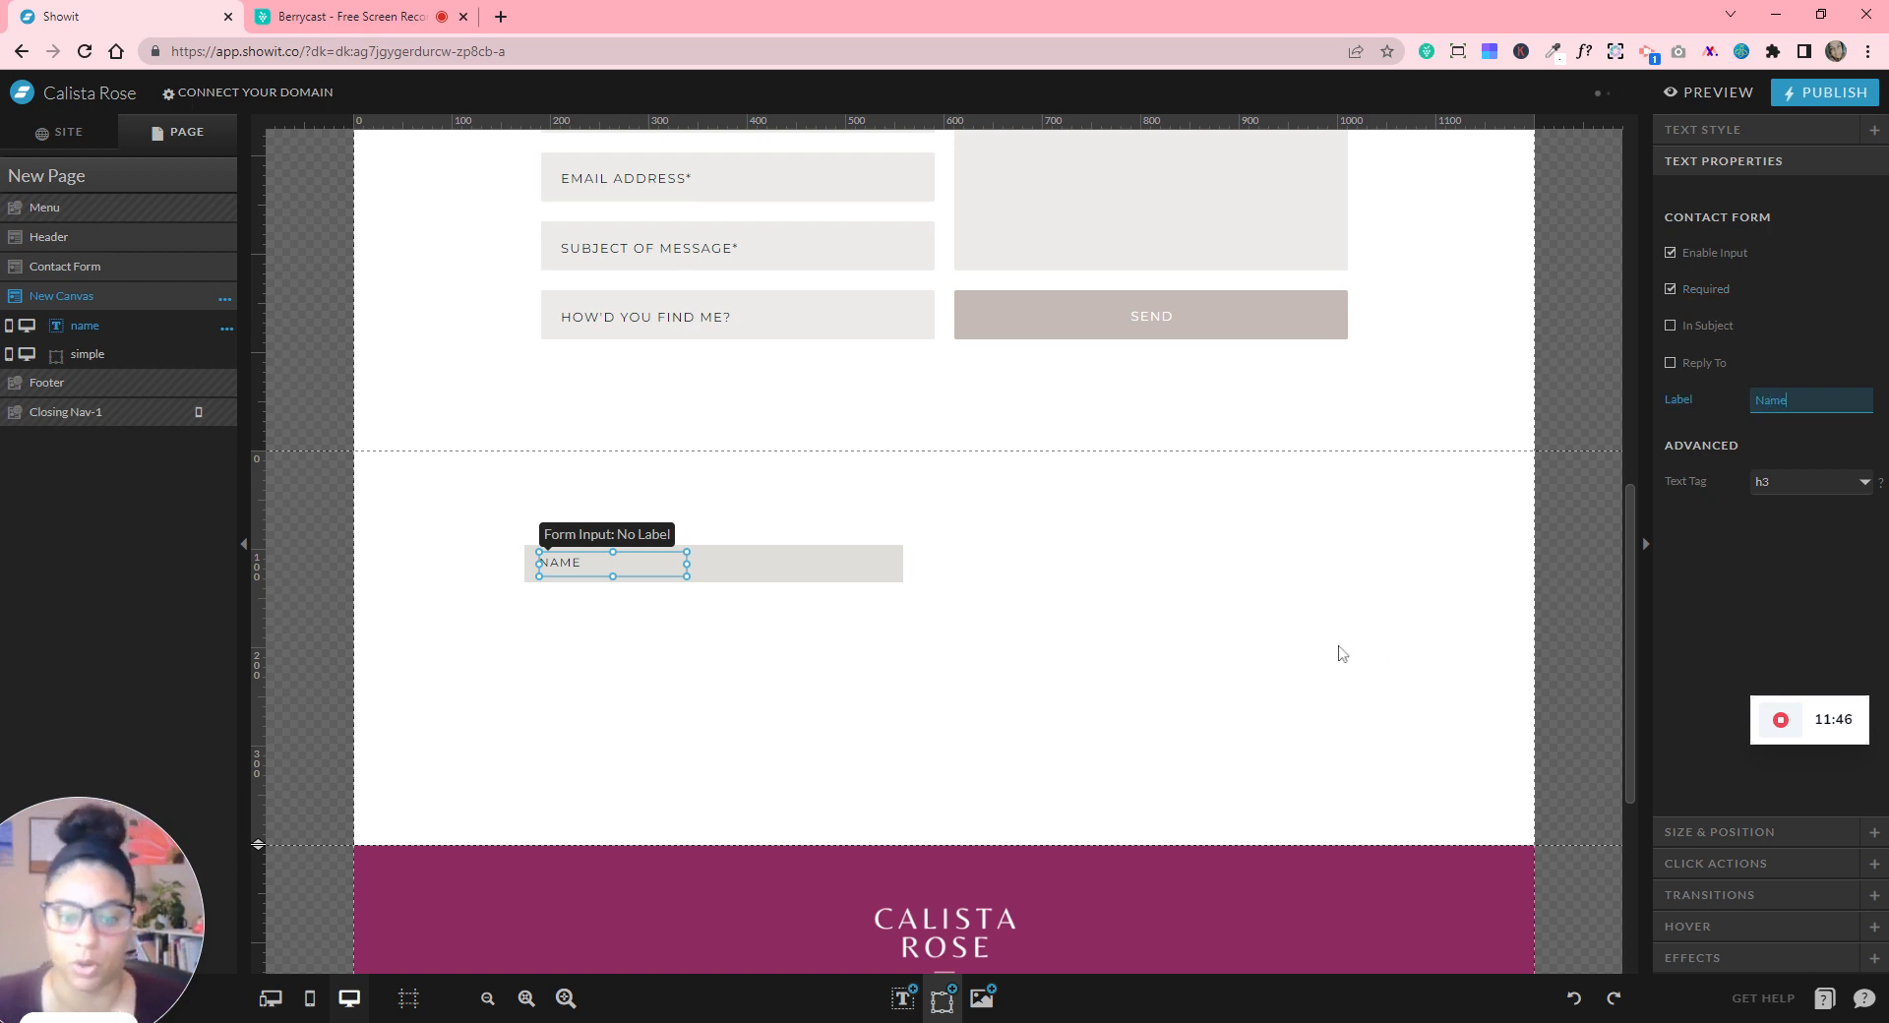
click(969, 631)
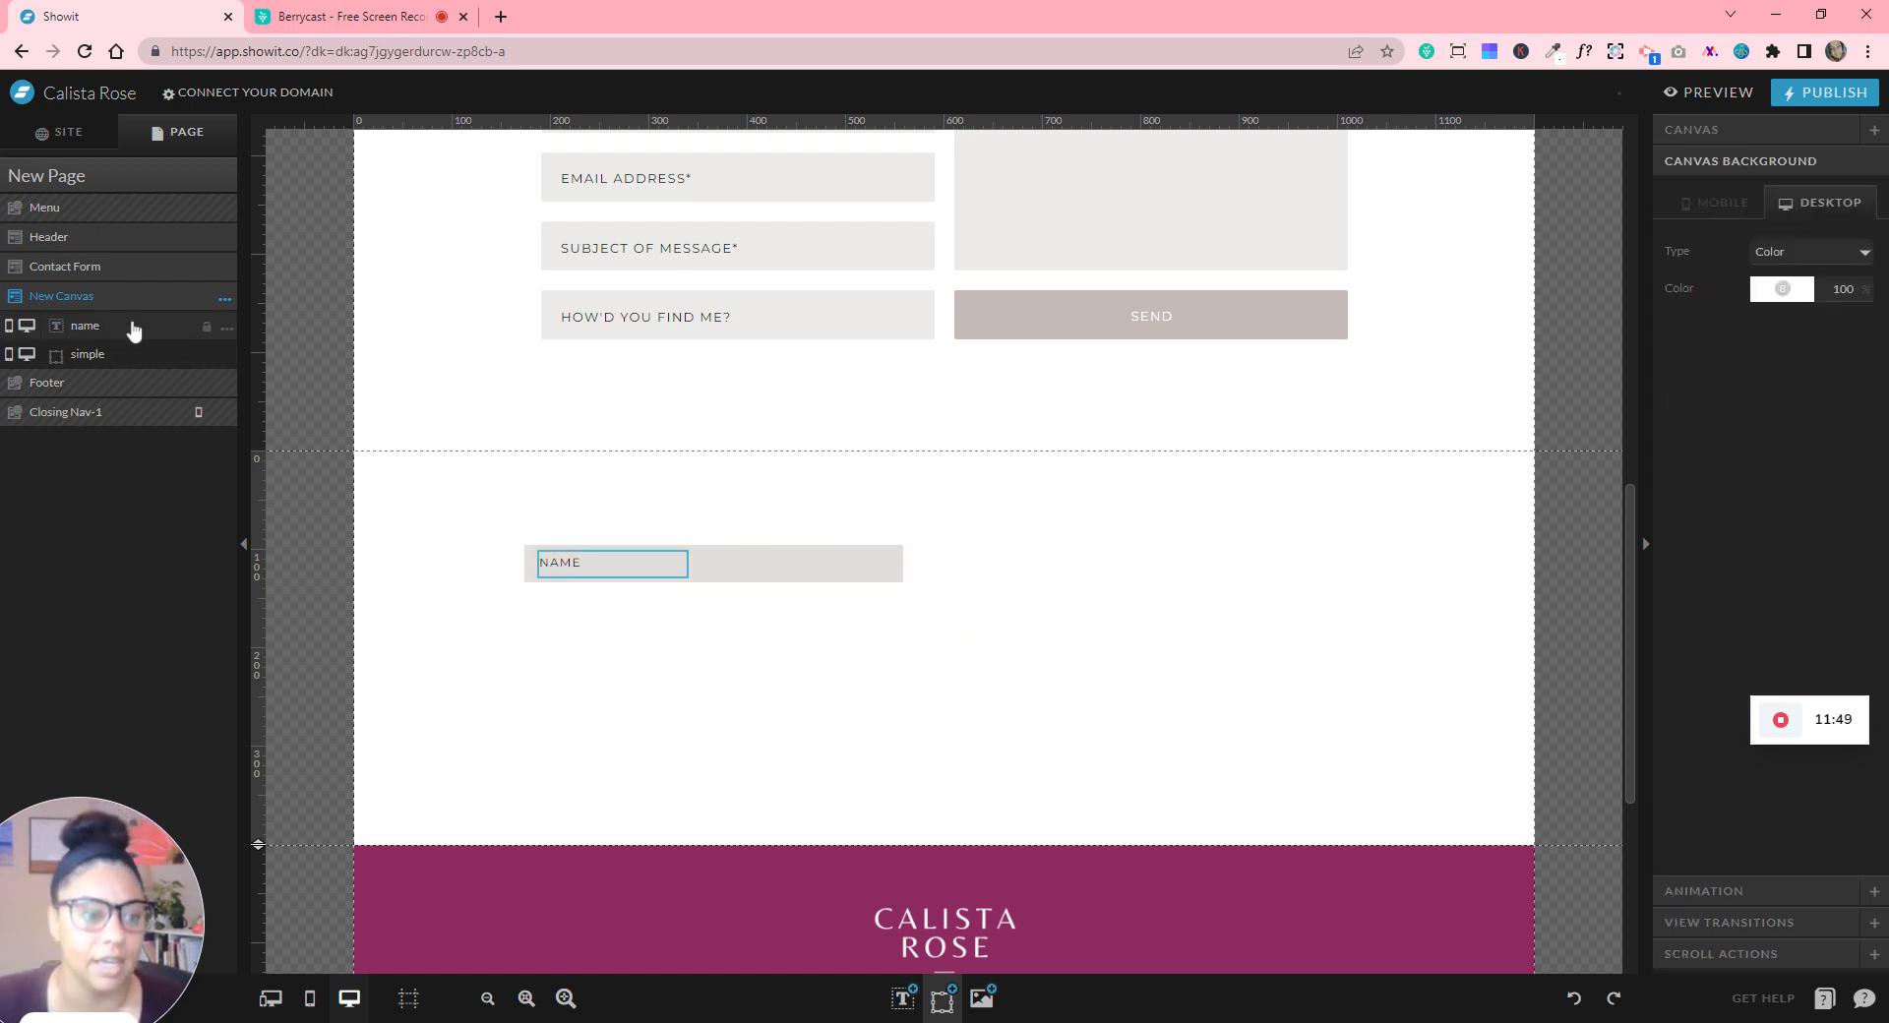
- Add a canvas view to New Canvas and move the name text and simple rectangle into View 1
click(195, 299)
click(224, 299)
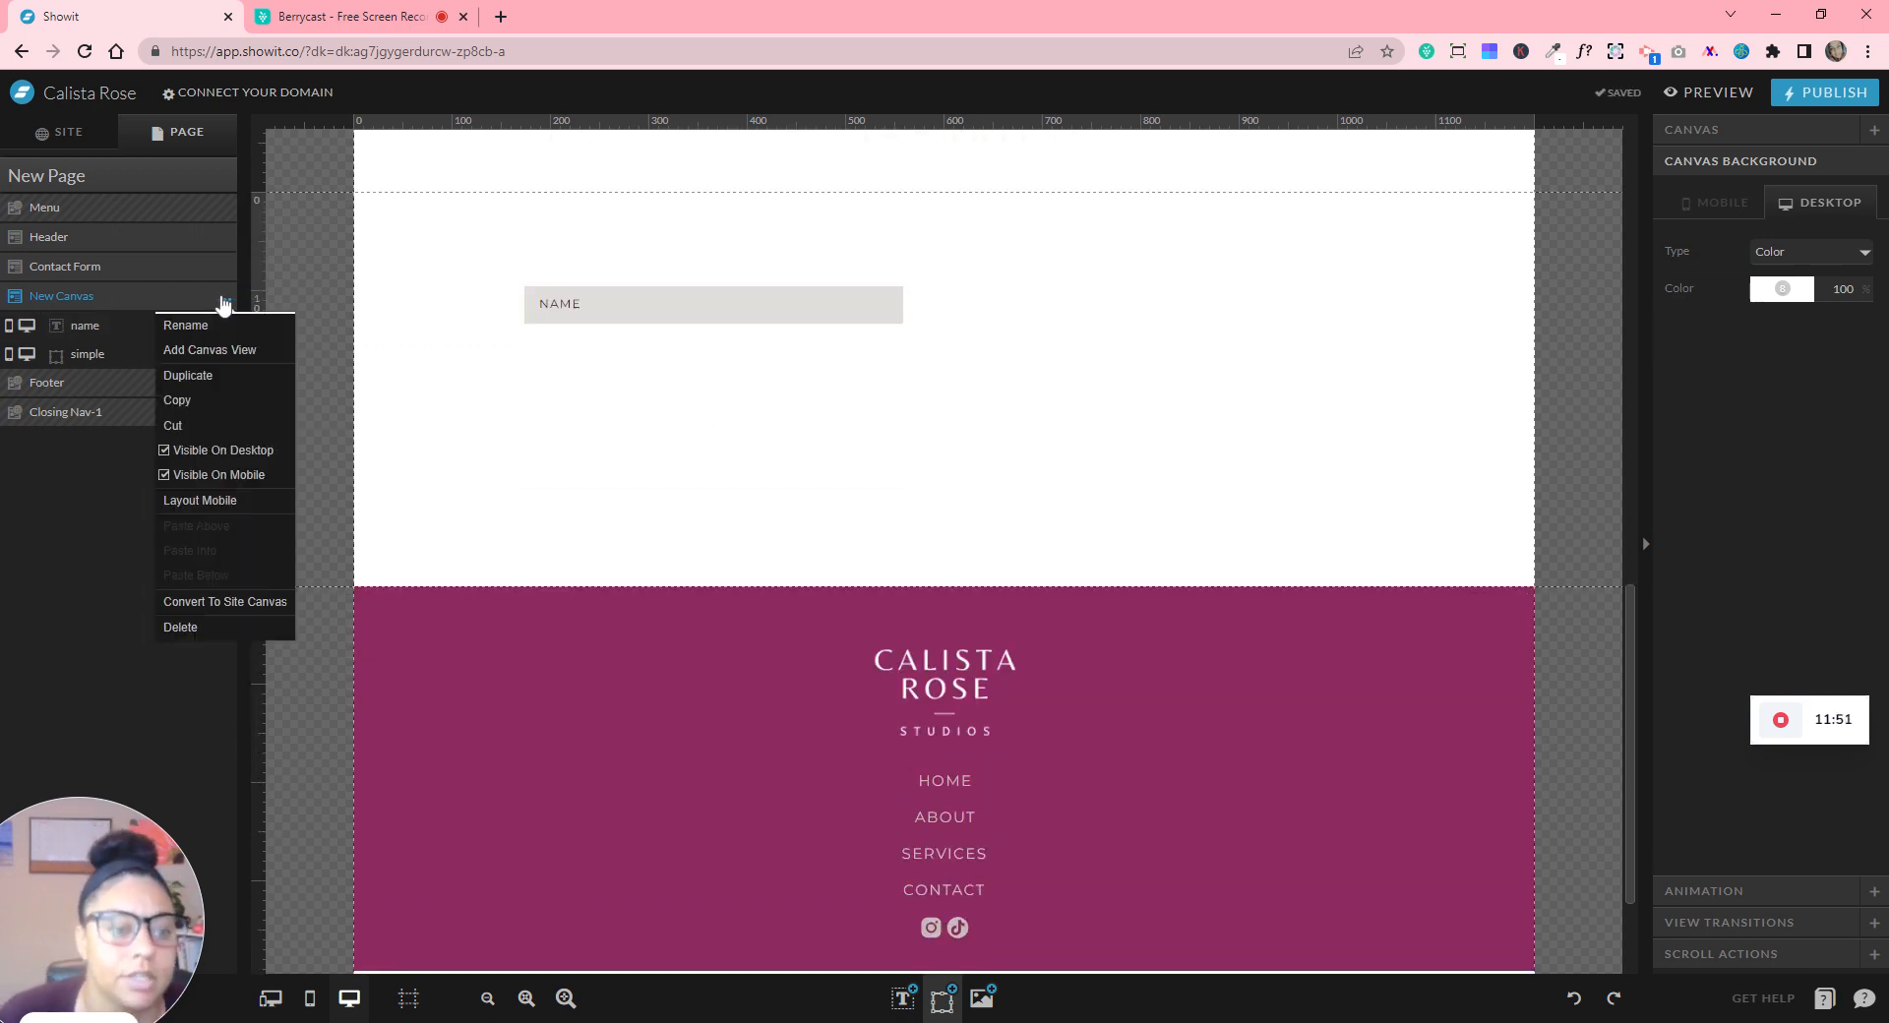
click(230, 352)
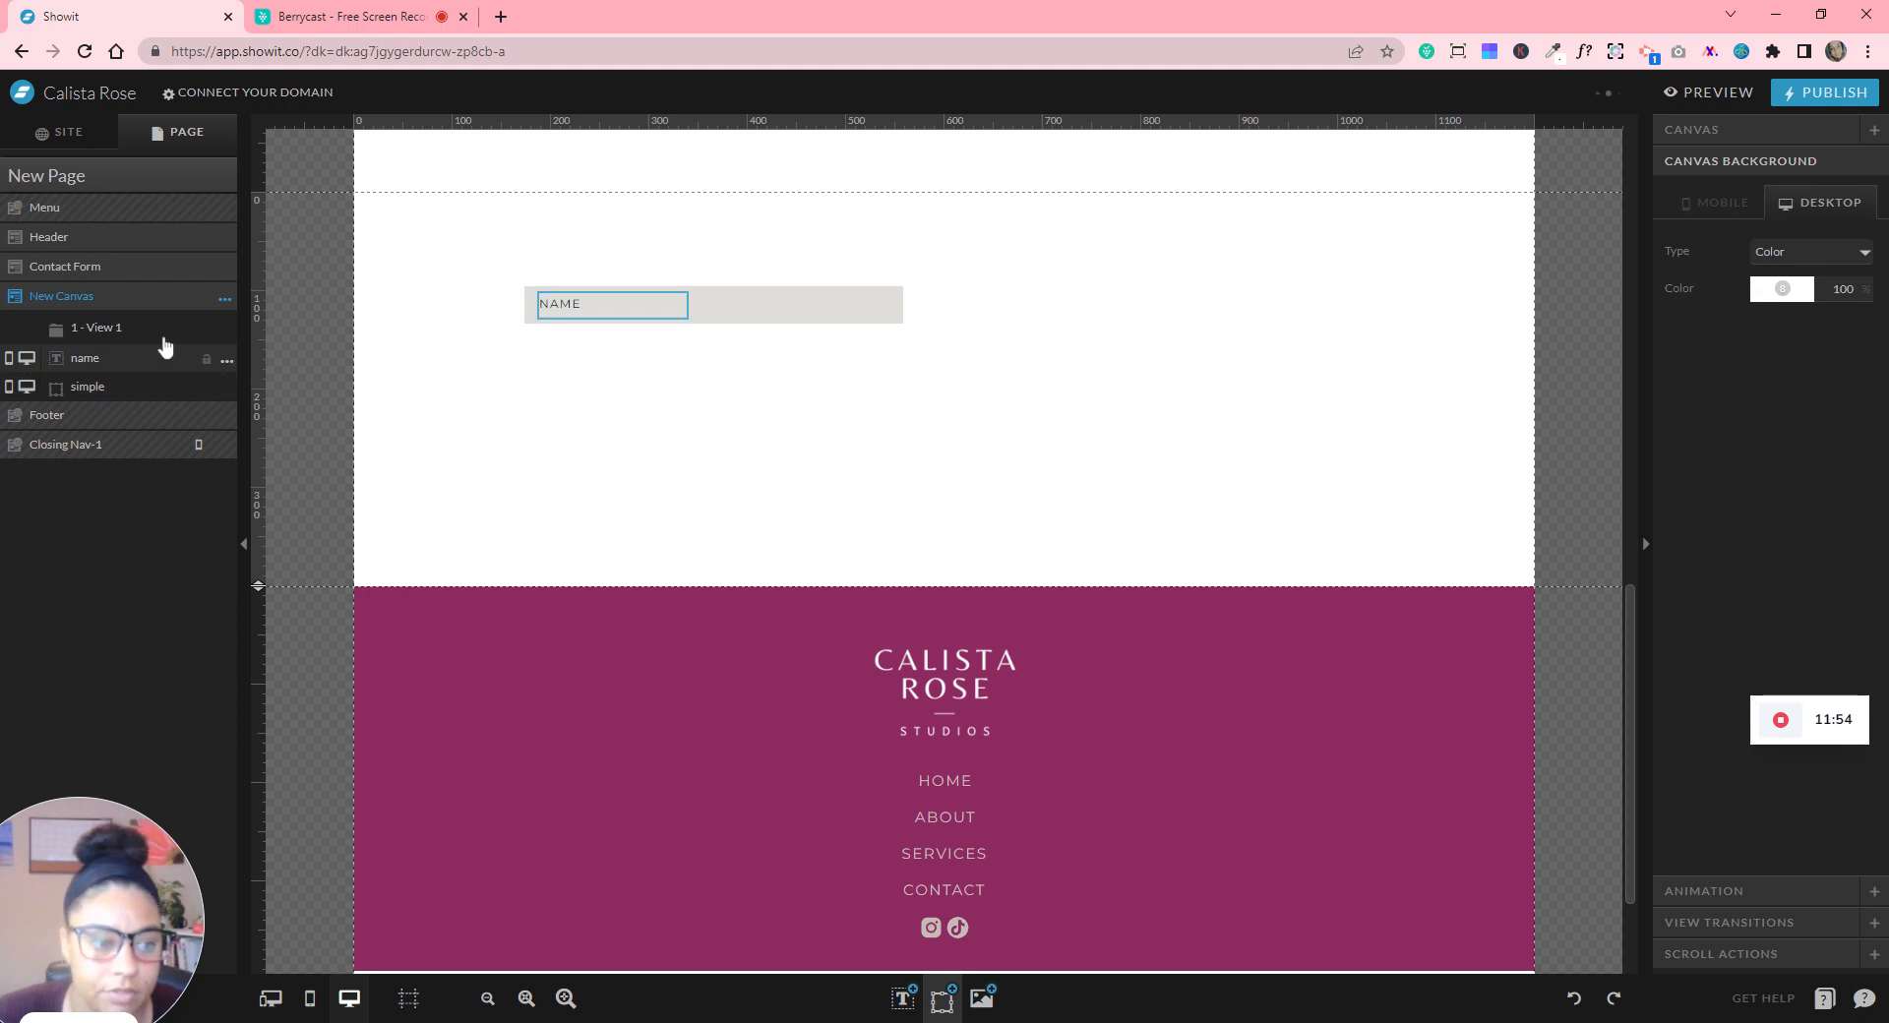
click(108, 366)
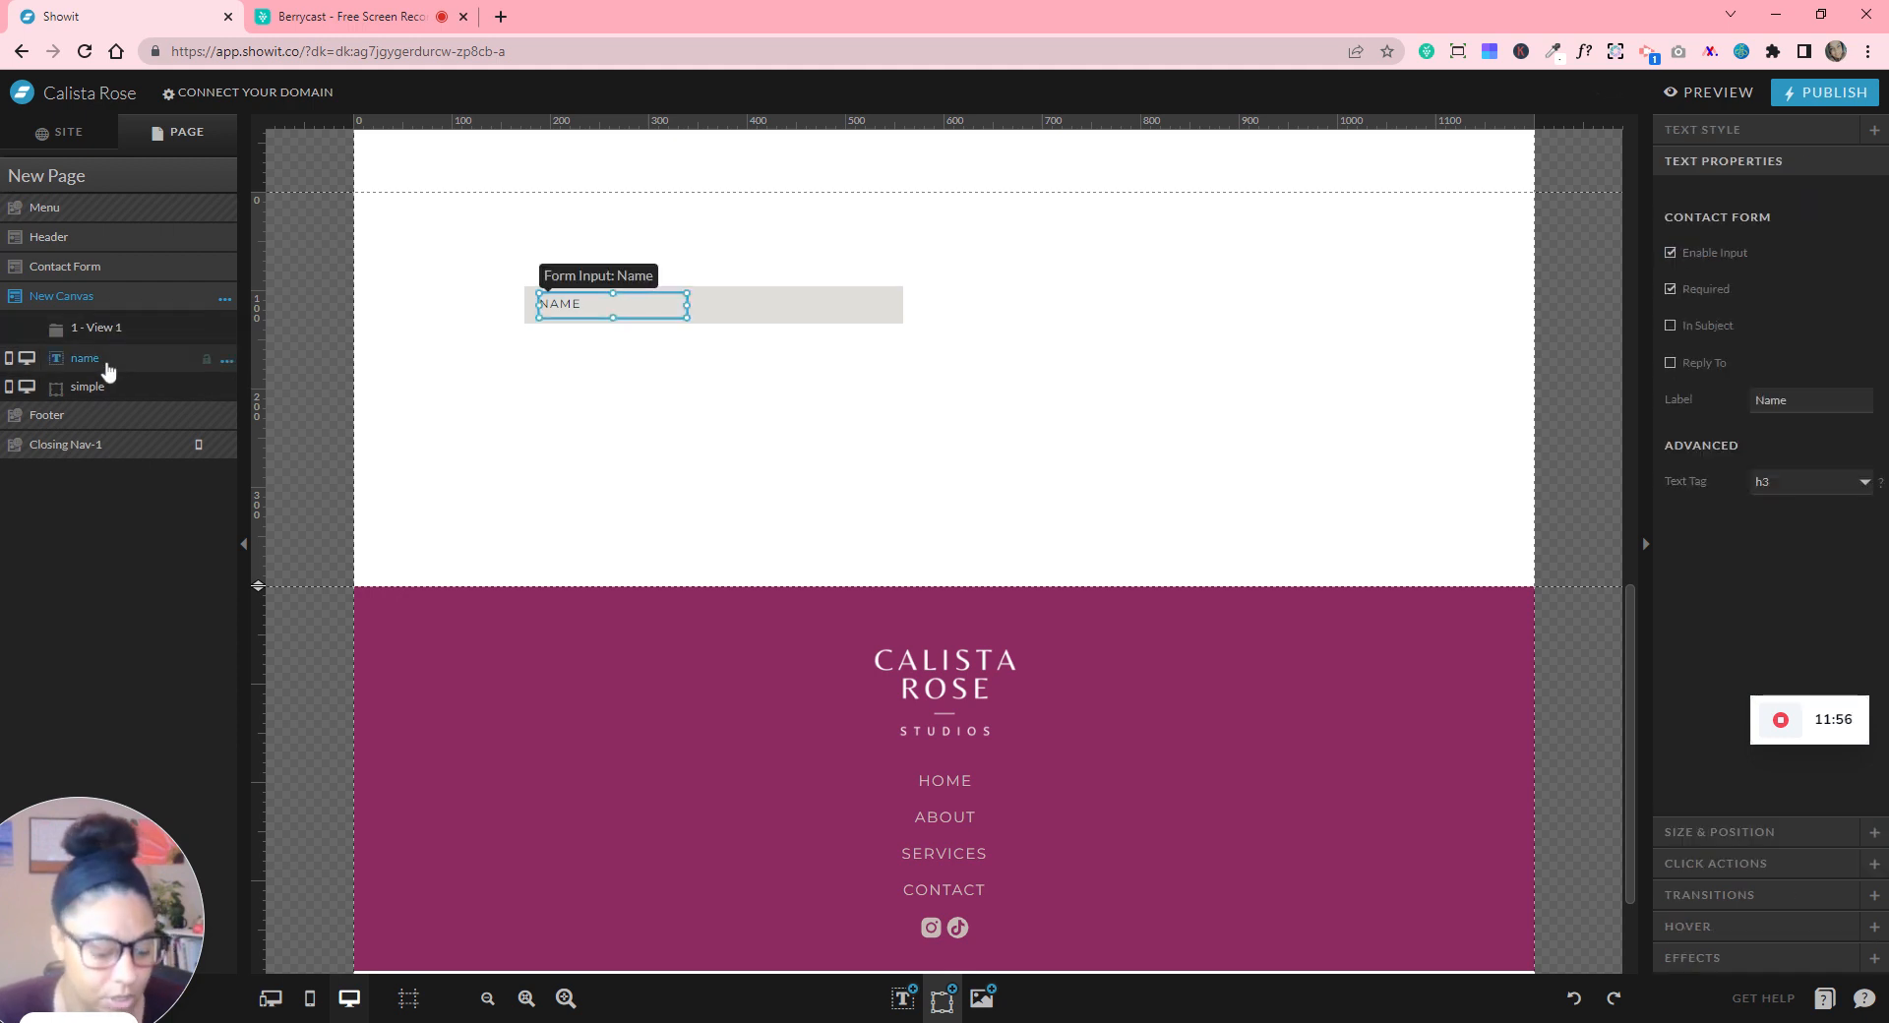
shift+click(114, 388)
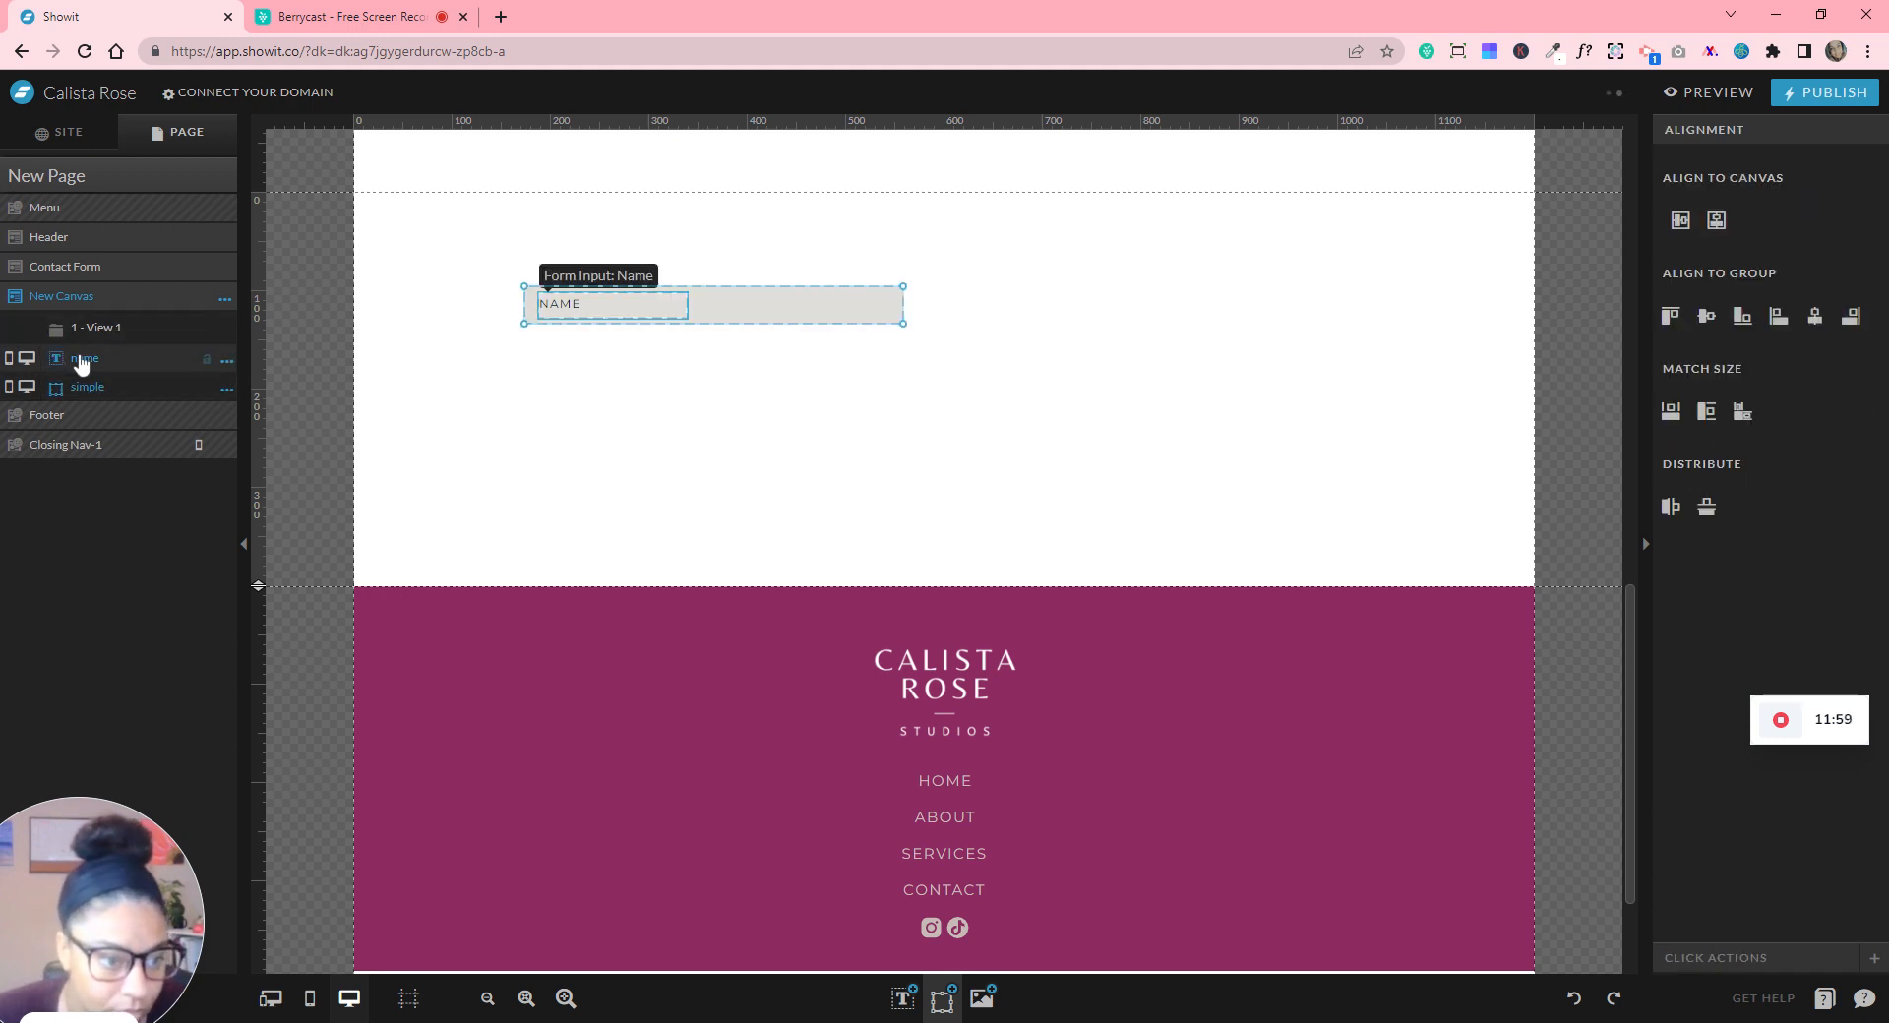
drag(78, 360, 163, 333)
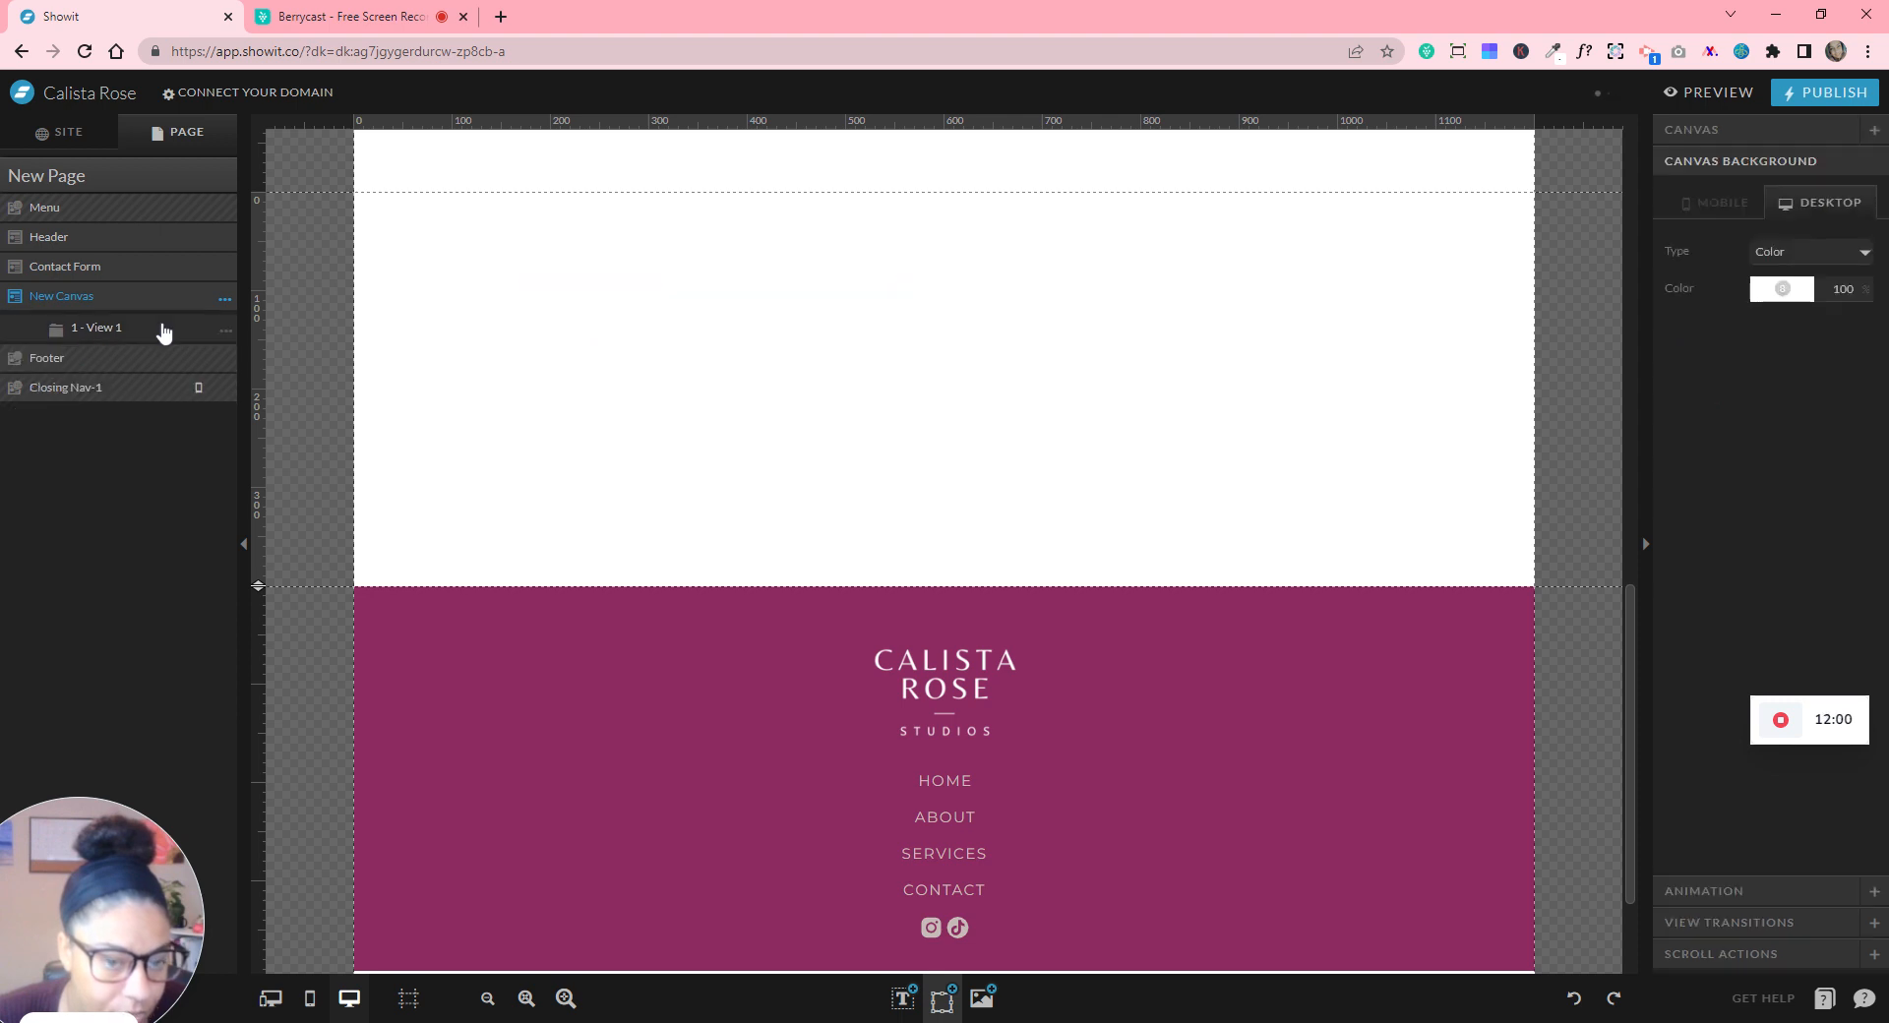
- Add a second canvas view to New Canvas, switch to View 2, and return to View 1
click(226, 331)
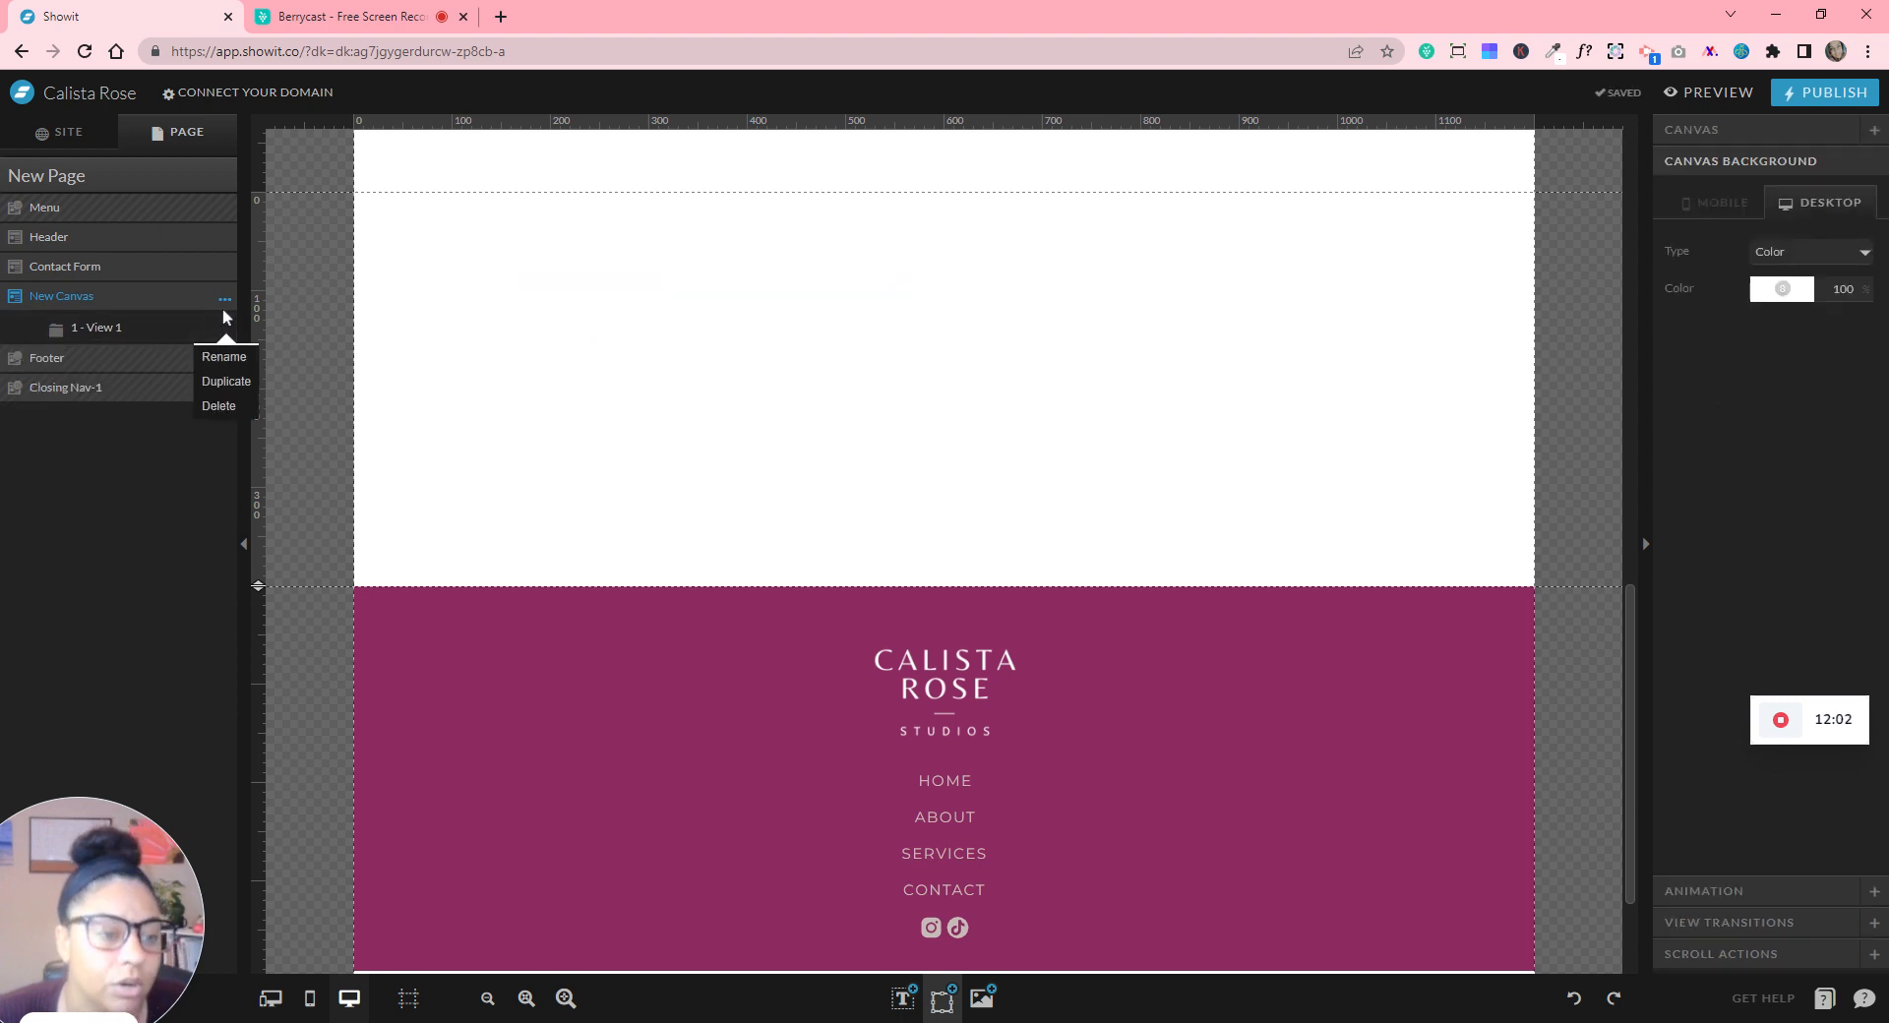
click(224, 300)
click(224, 347)
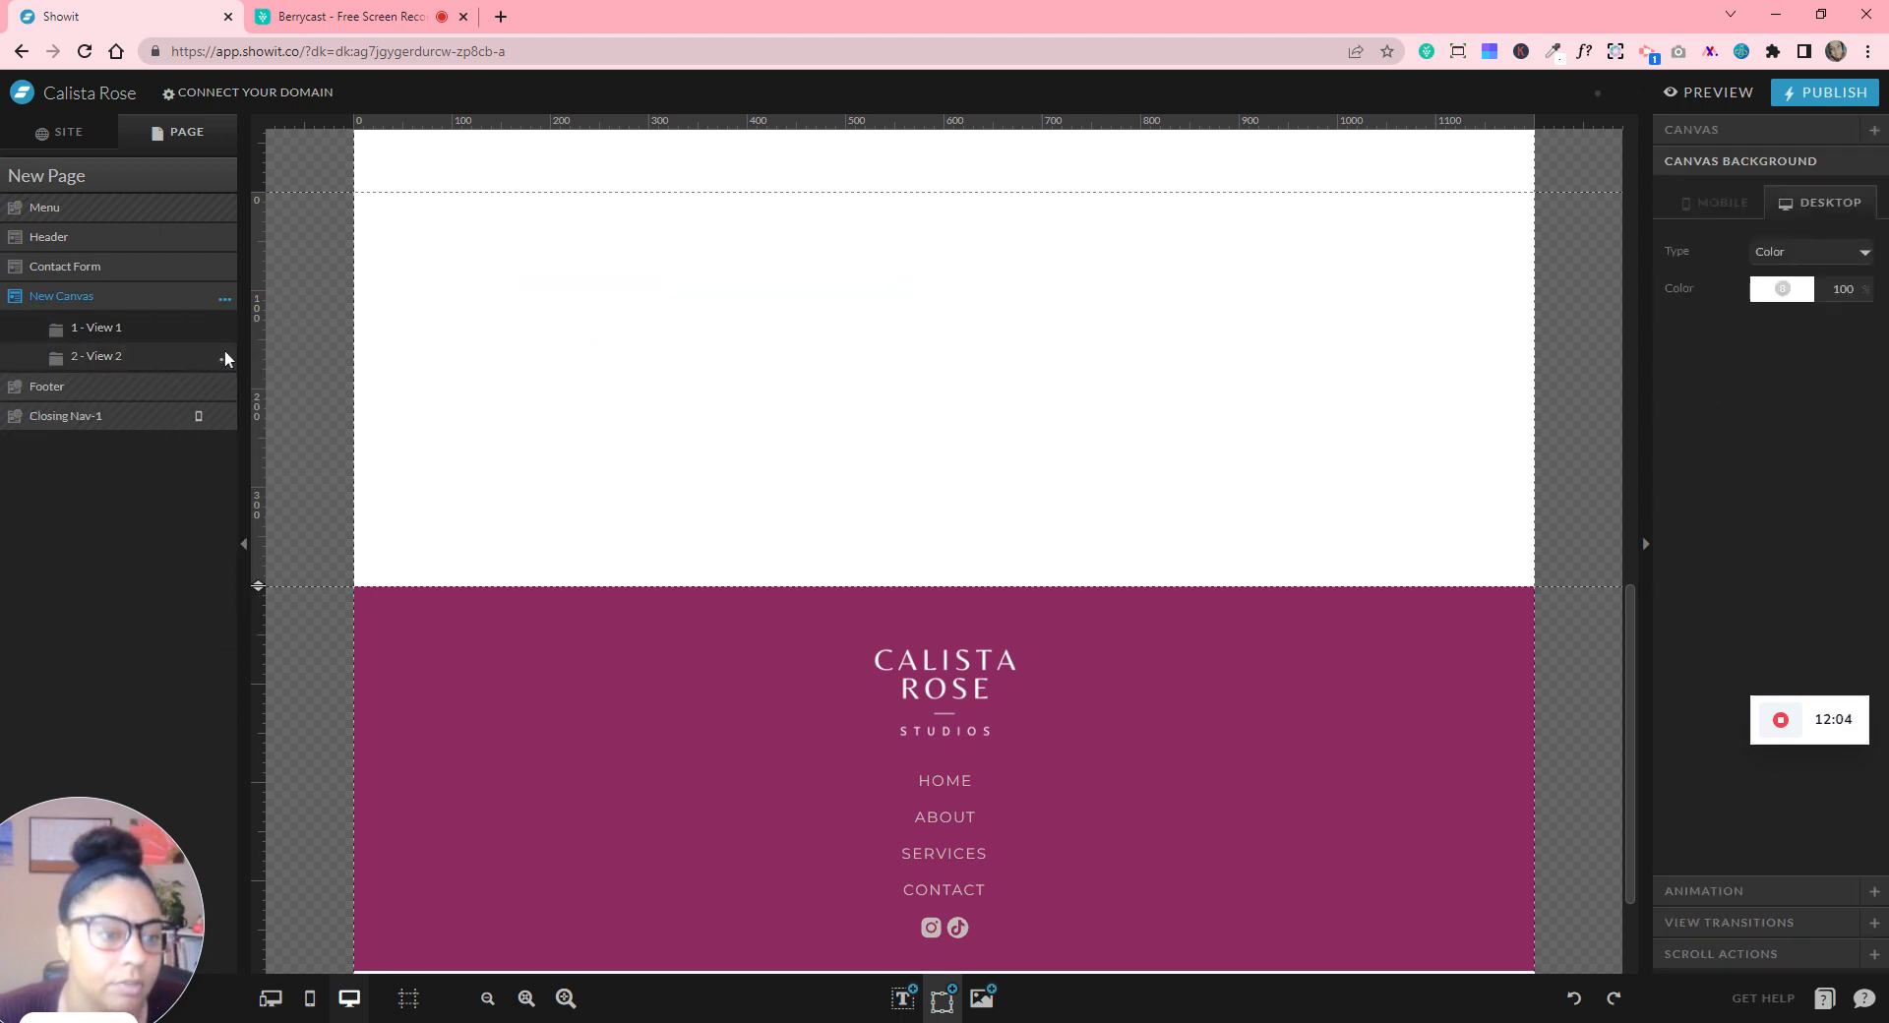
click(138, 362)
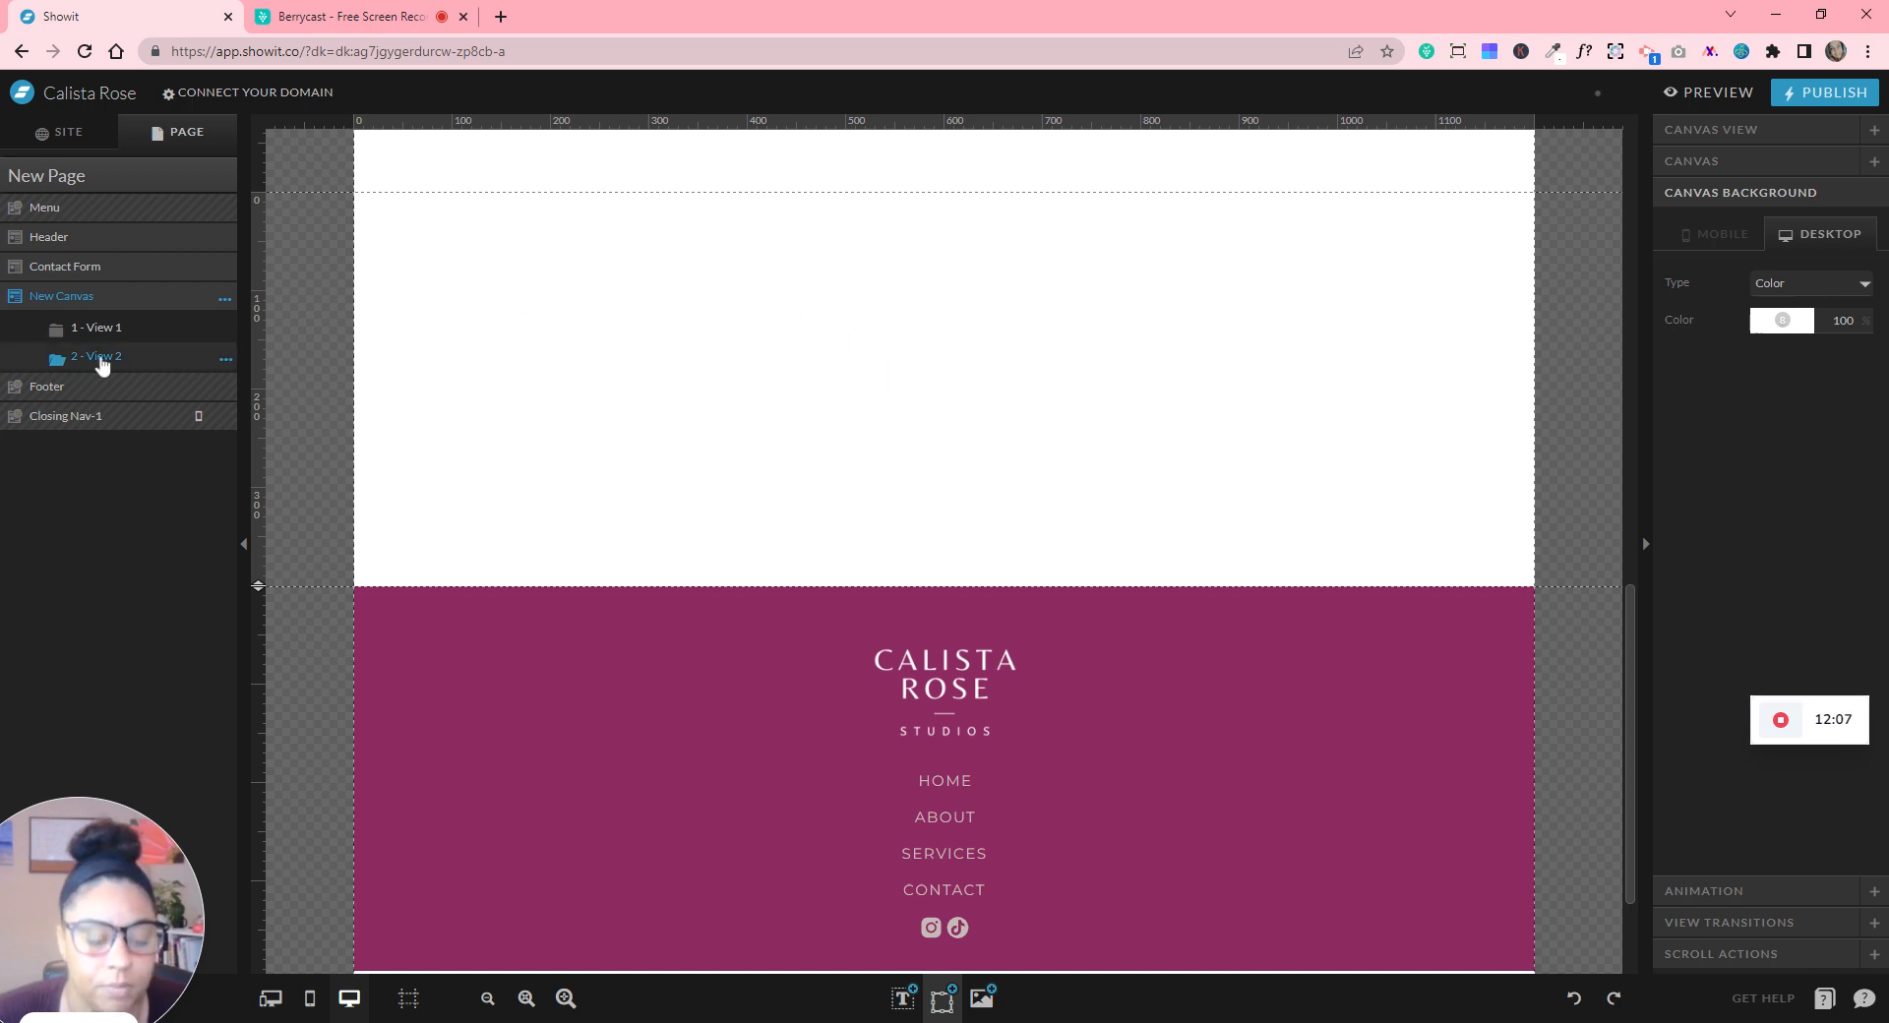
click(173, 335)
- Delete New Canvas with its demonstration form field from the page
scroll(1015, 439, up, 4)
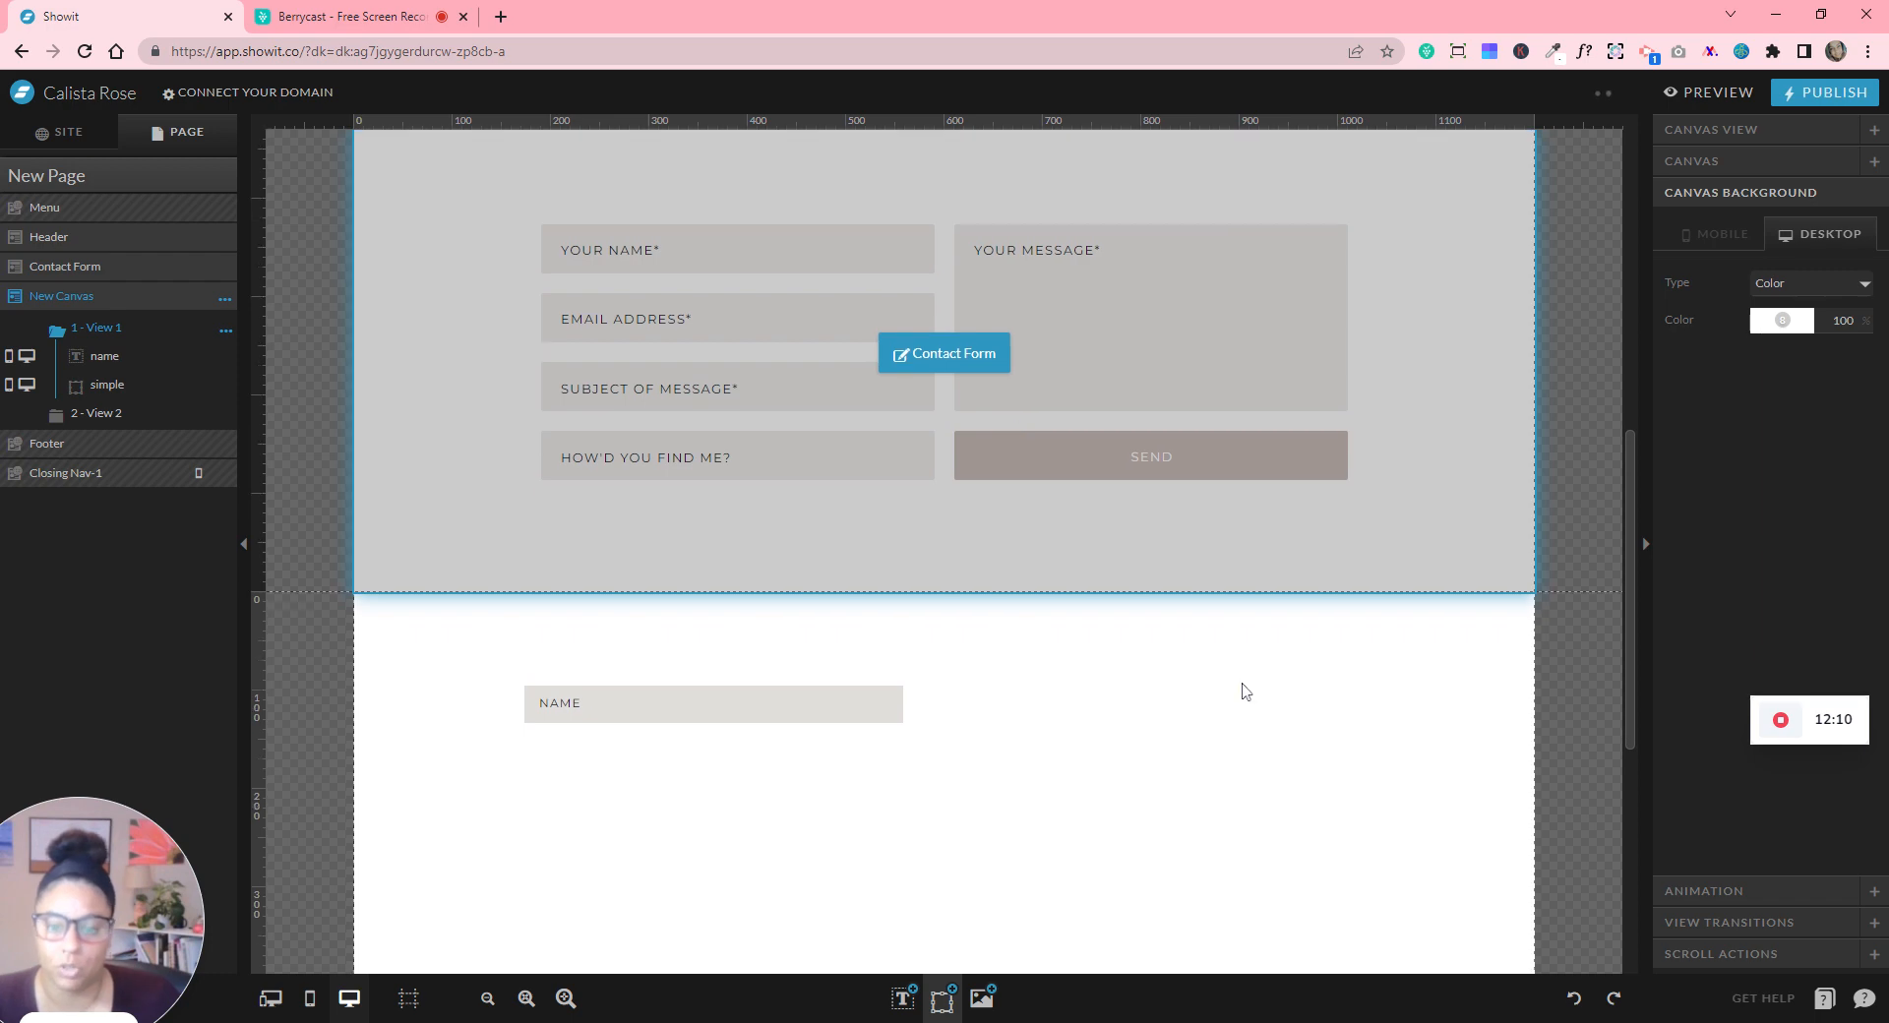
scroll(1242, 685, up, 3)
scroll(1242, 684, down, 4)
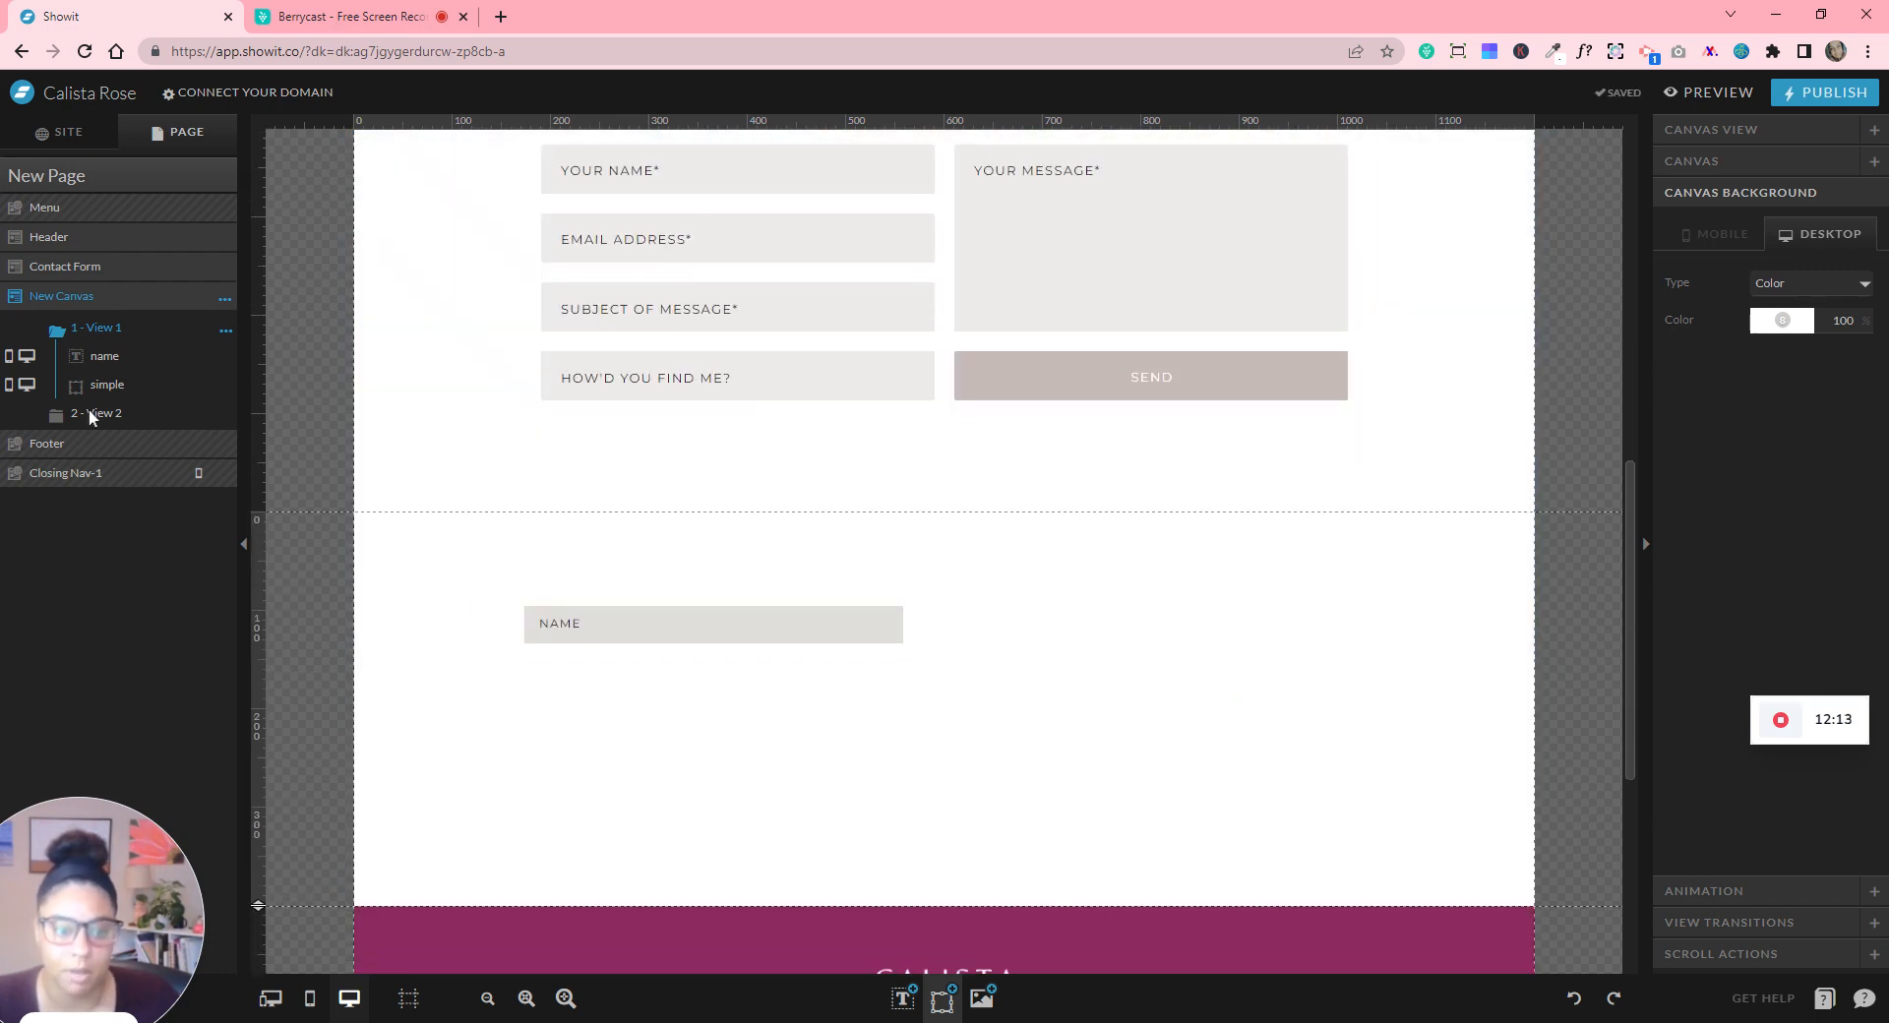
click(226, 299)
click(257, 635)
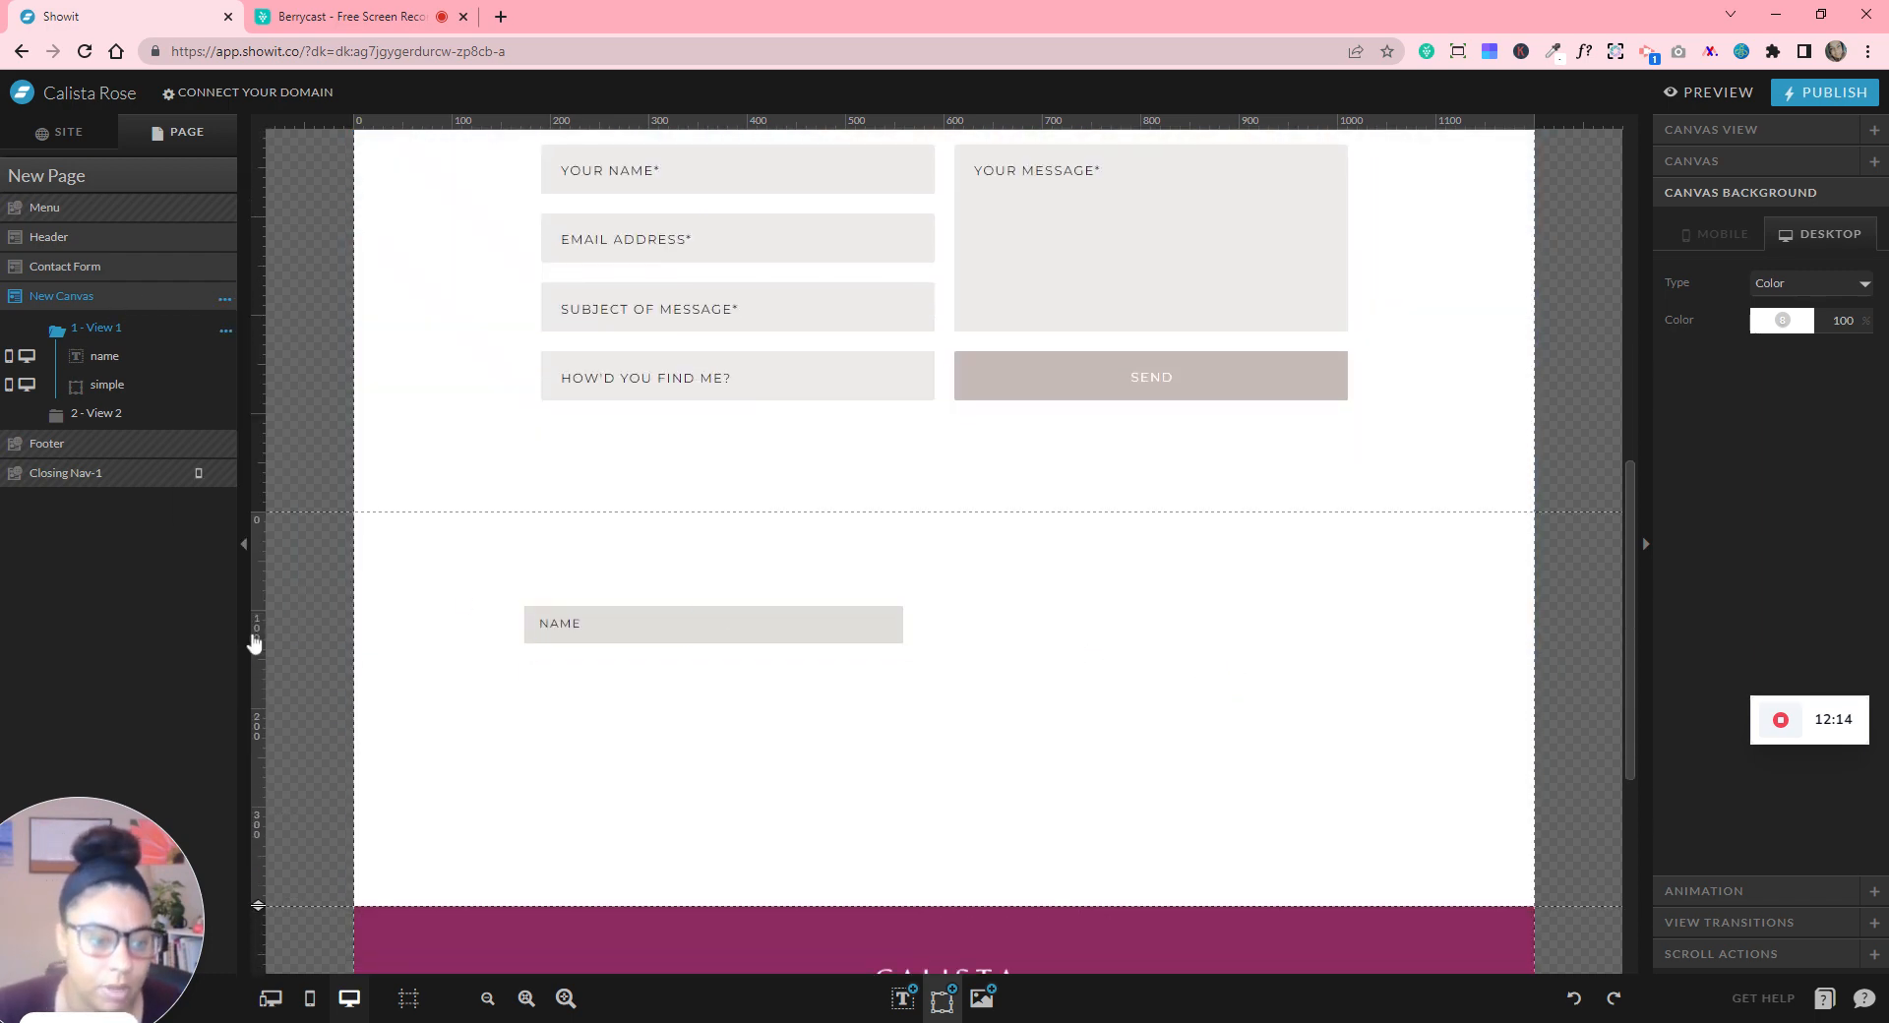
- Move the contact form's SEND text partly below its button to expose the button shape underneath
scroll(1330, 628, up, 3)
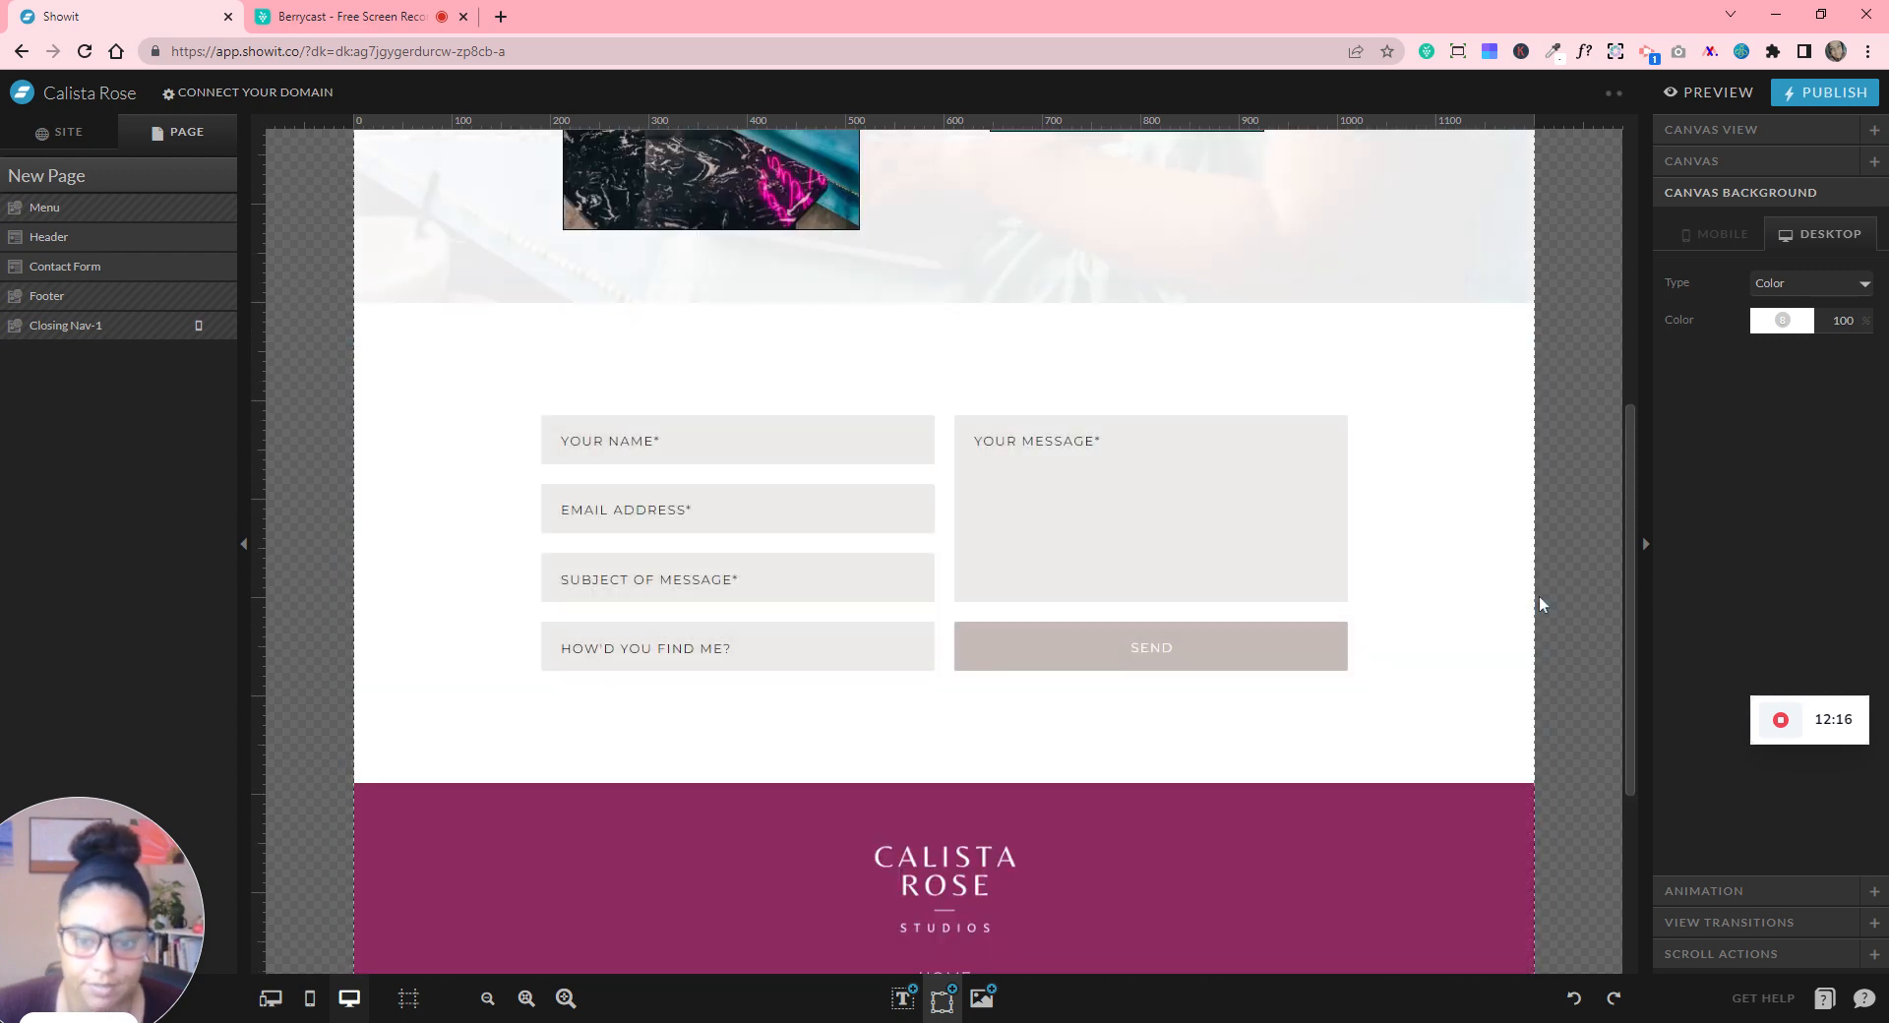
scroll(1537, 688, up, 3)
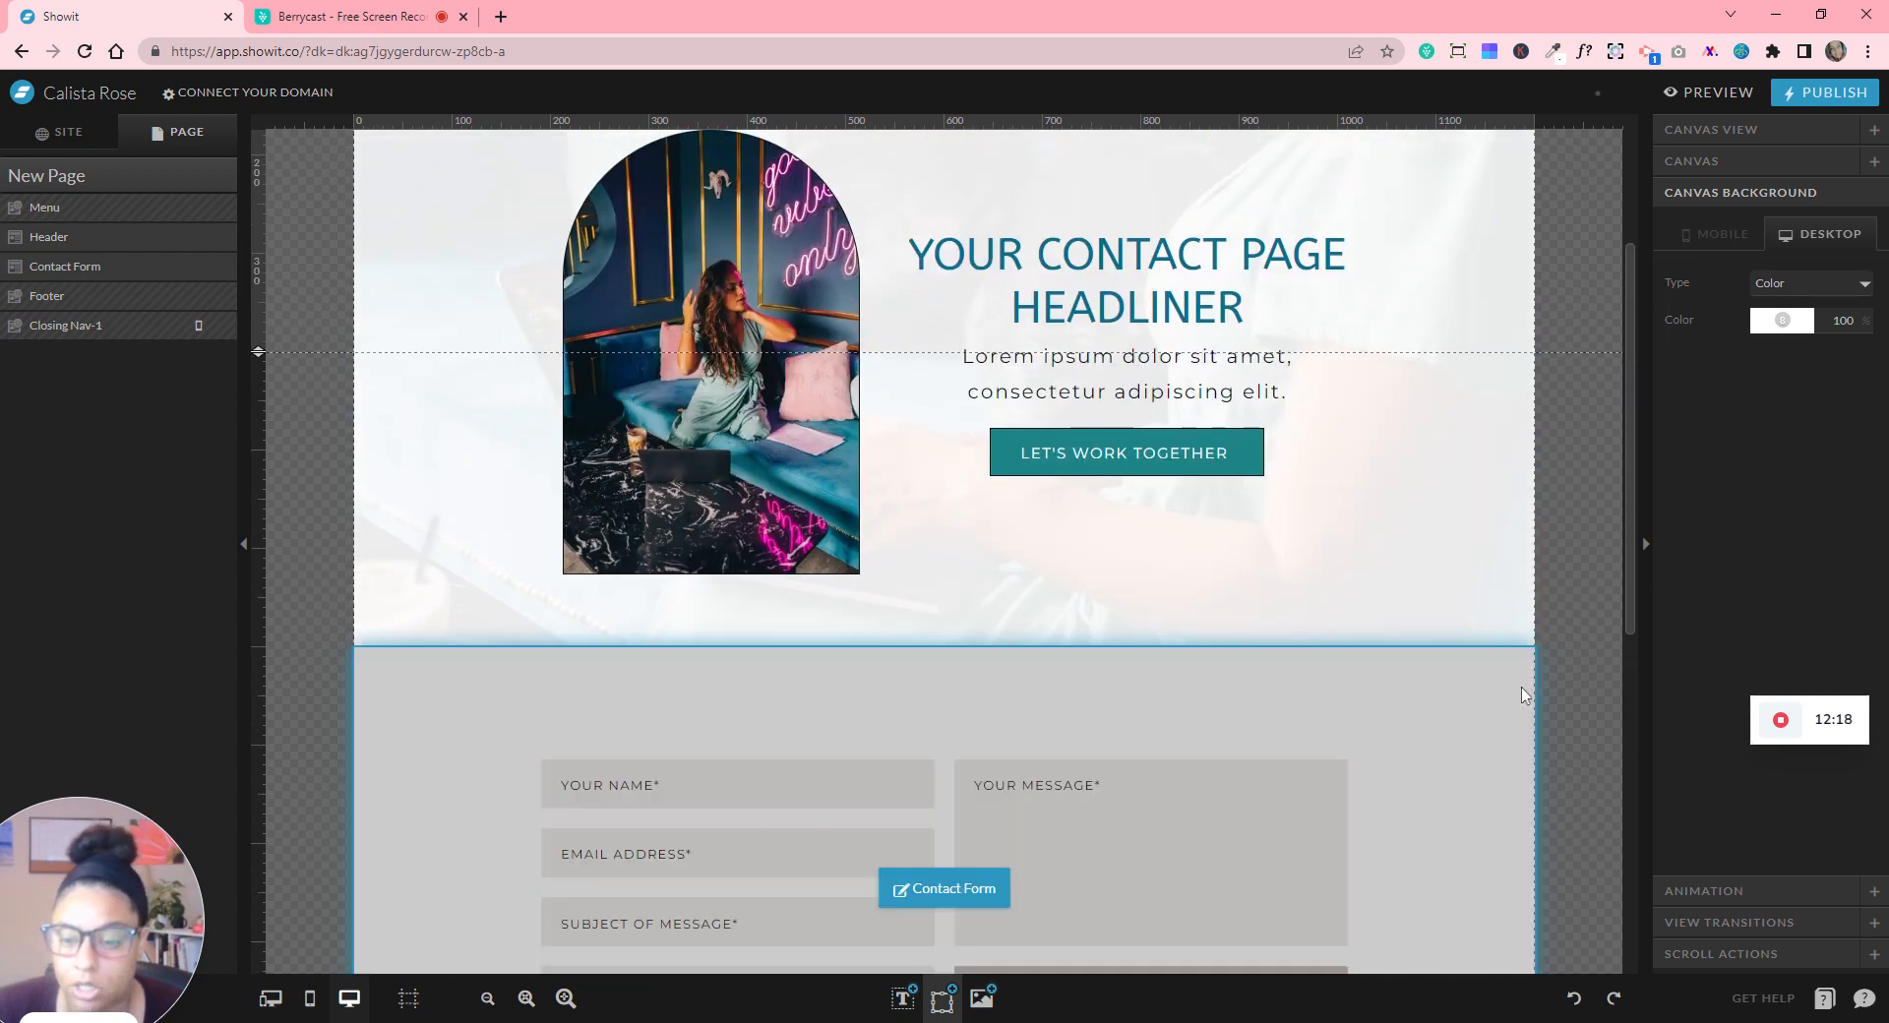
scroll(1521, 687, down, 3)
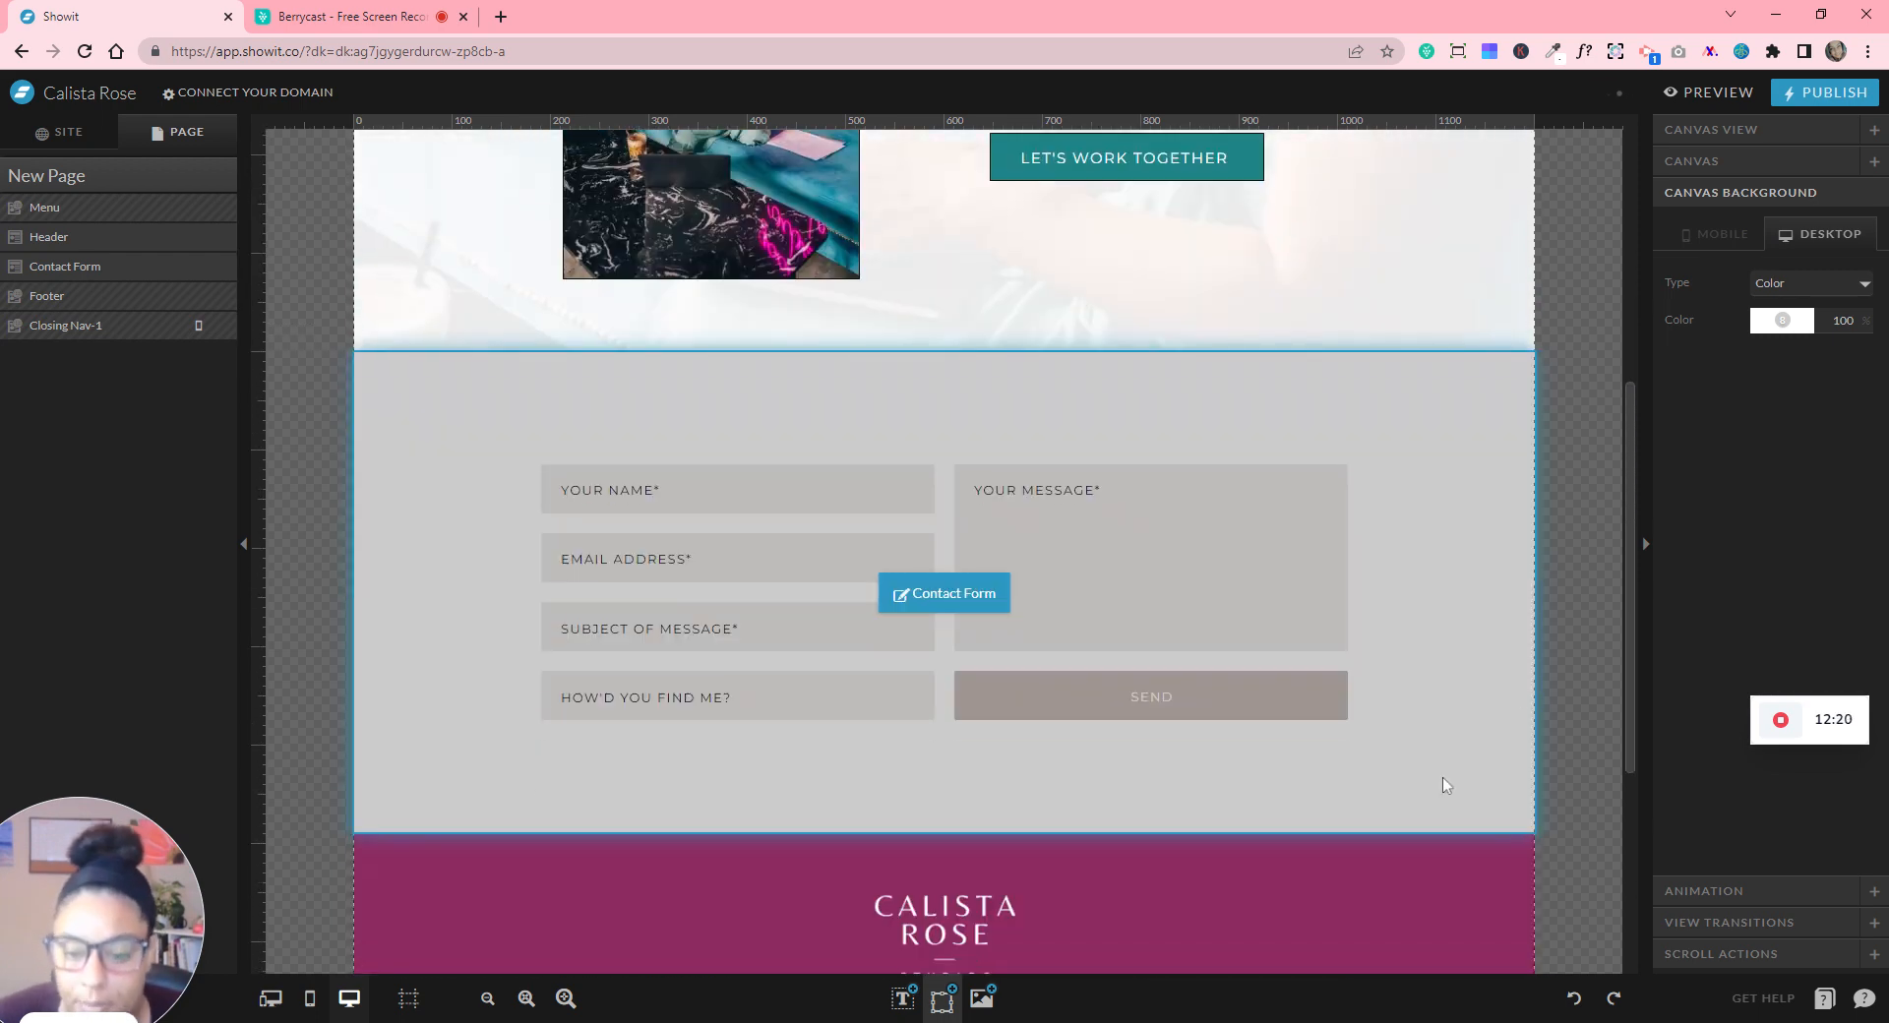
click(1403, 711)
click(1343, 695)
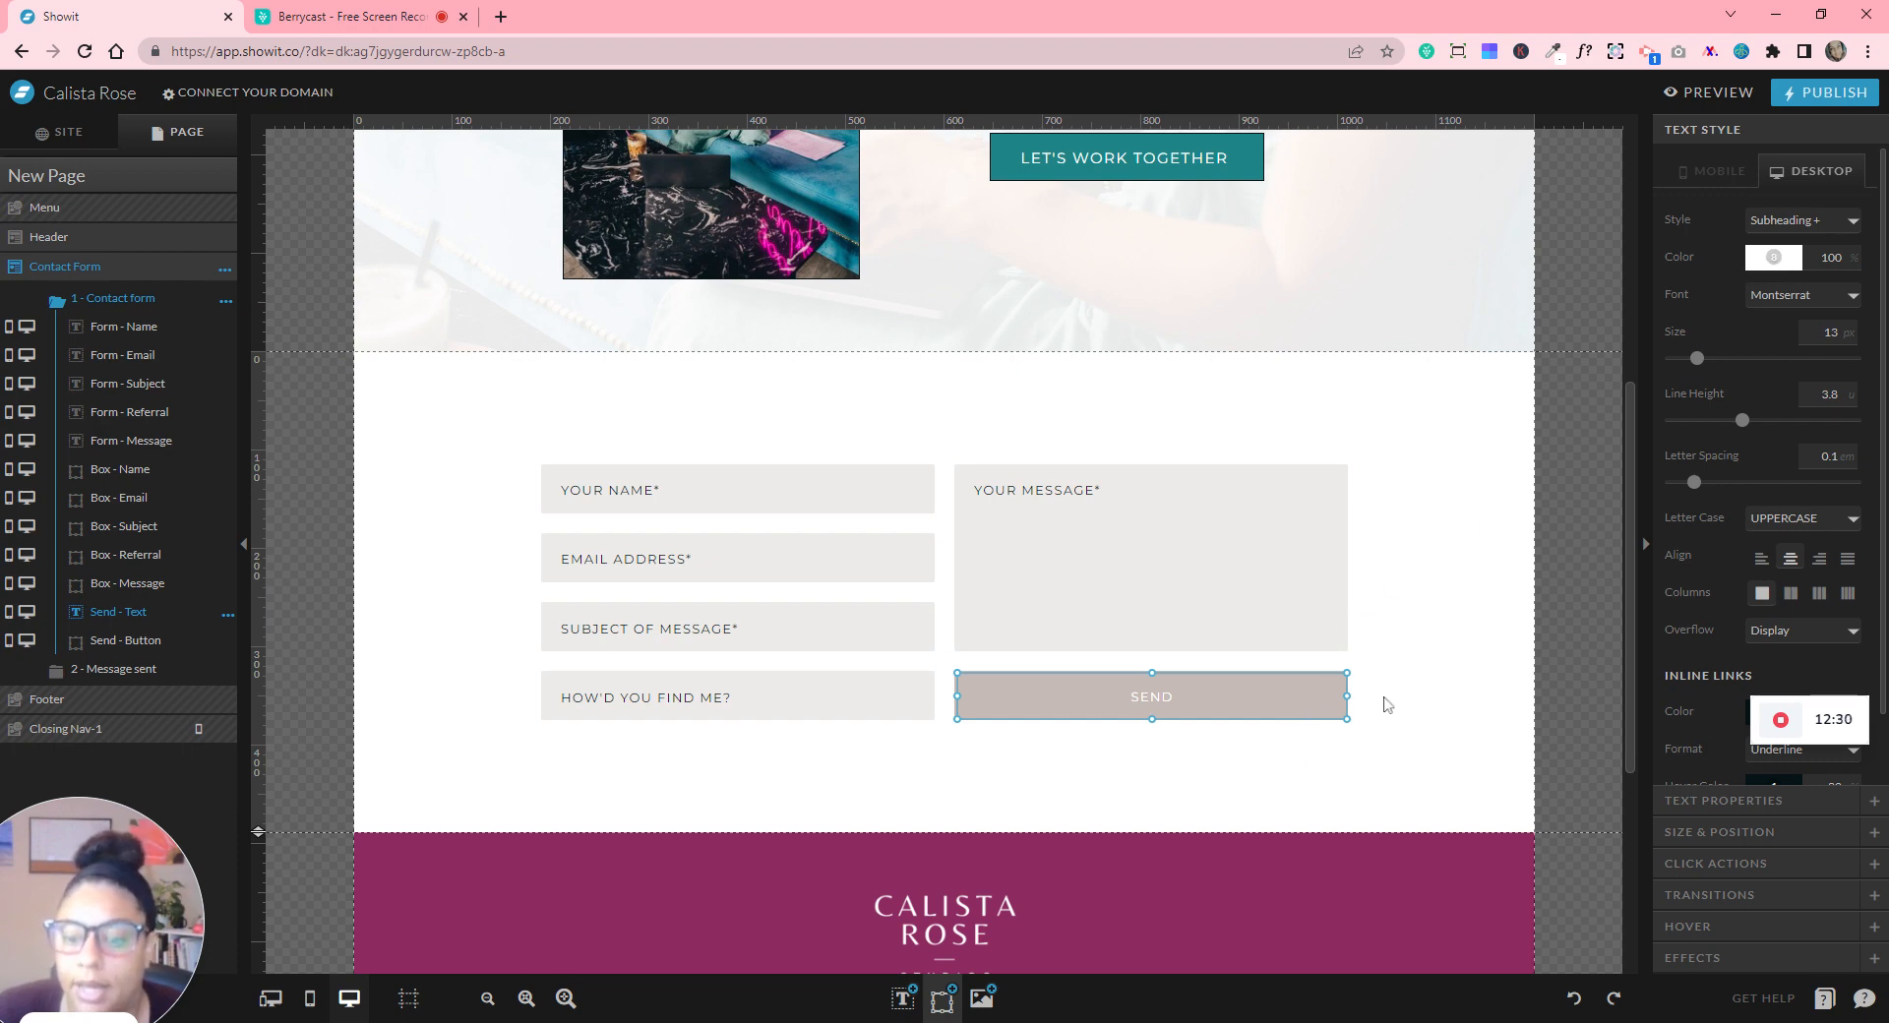
click(1296, 763)
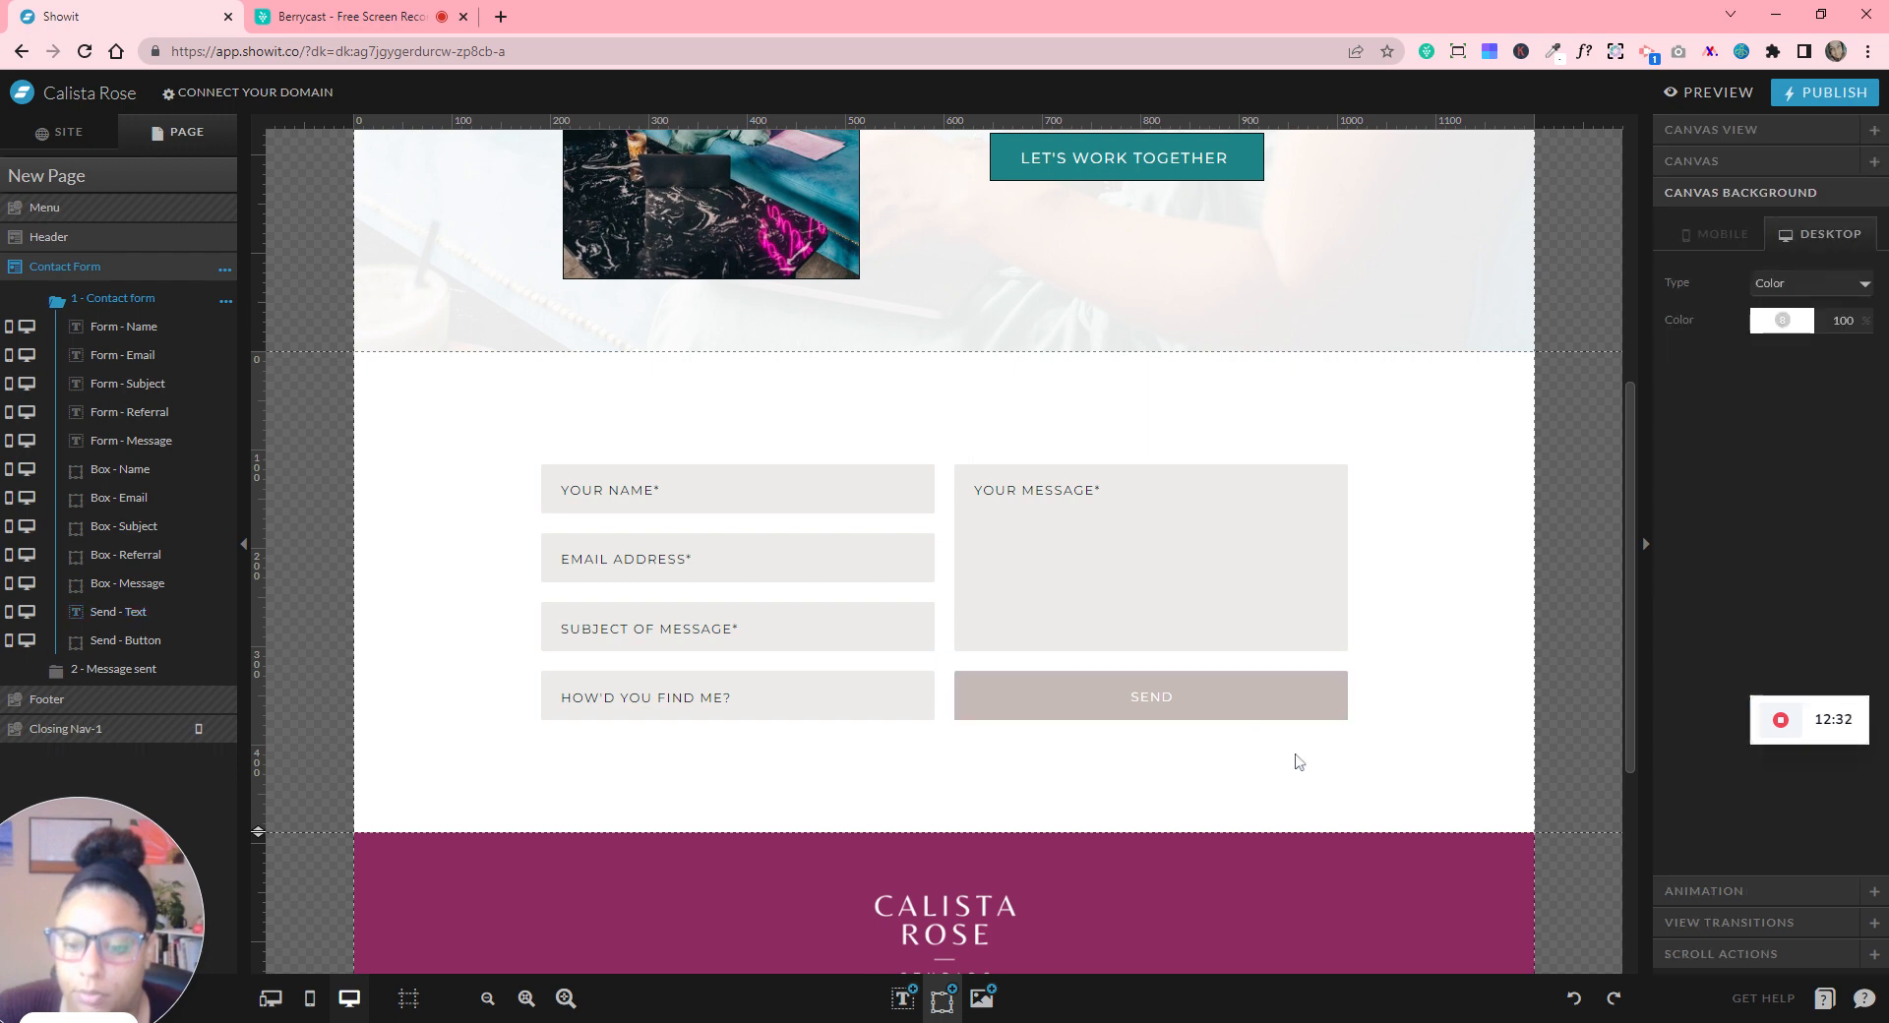
click(1180, 690)
drag(1153, 708, 1151, 740)
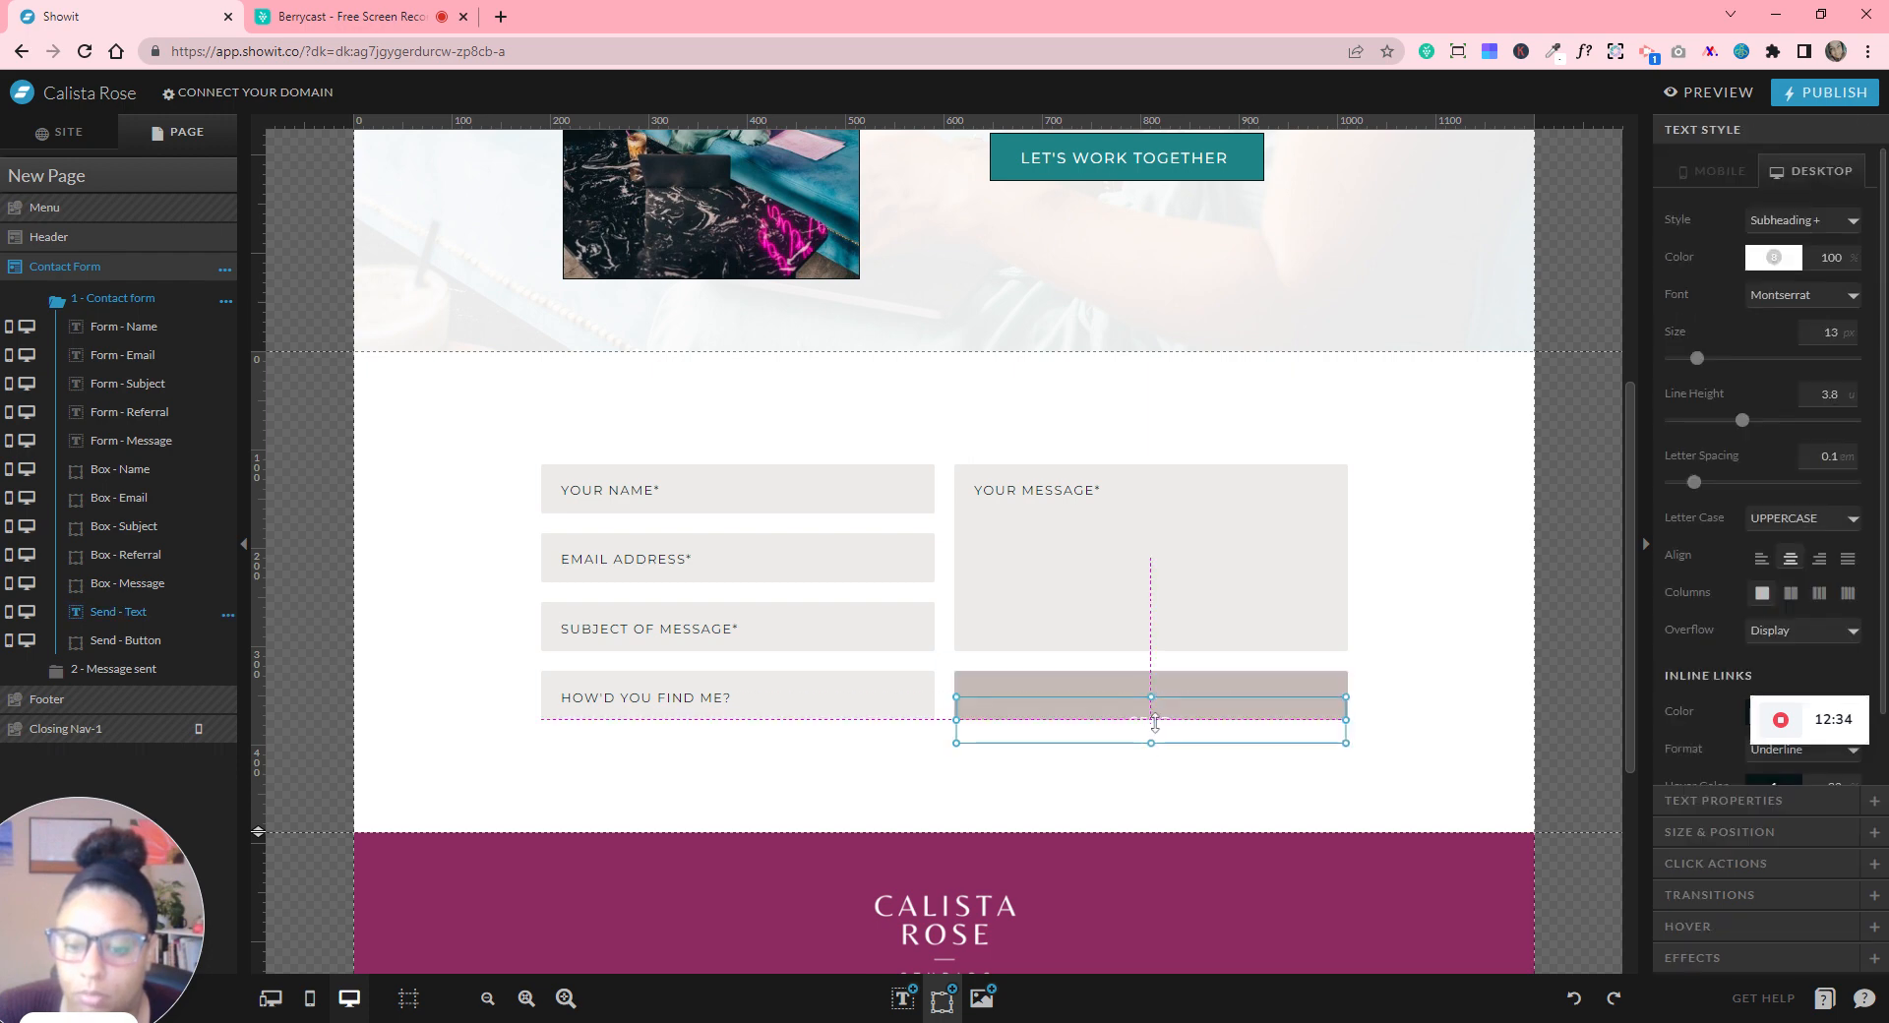
- Set the Send button shape's fill to the teal palette color 3
click(1234, 679)
click(1776, 260)
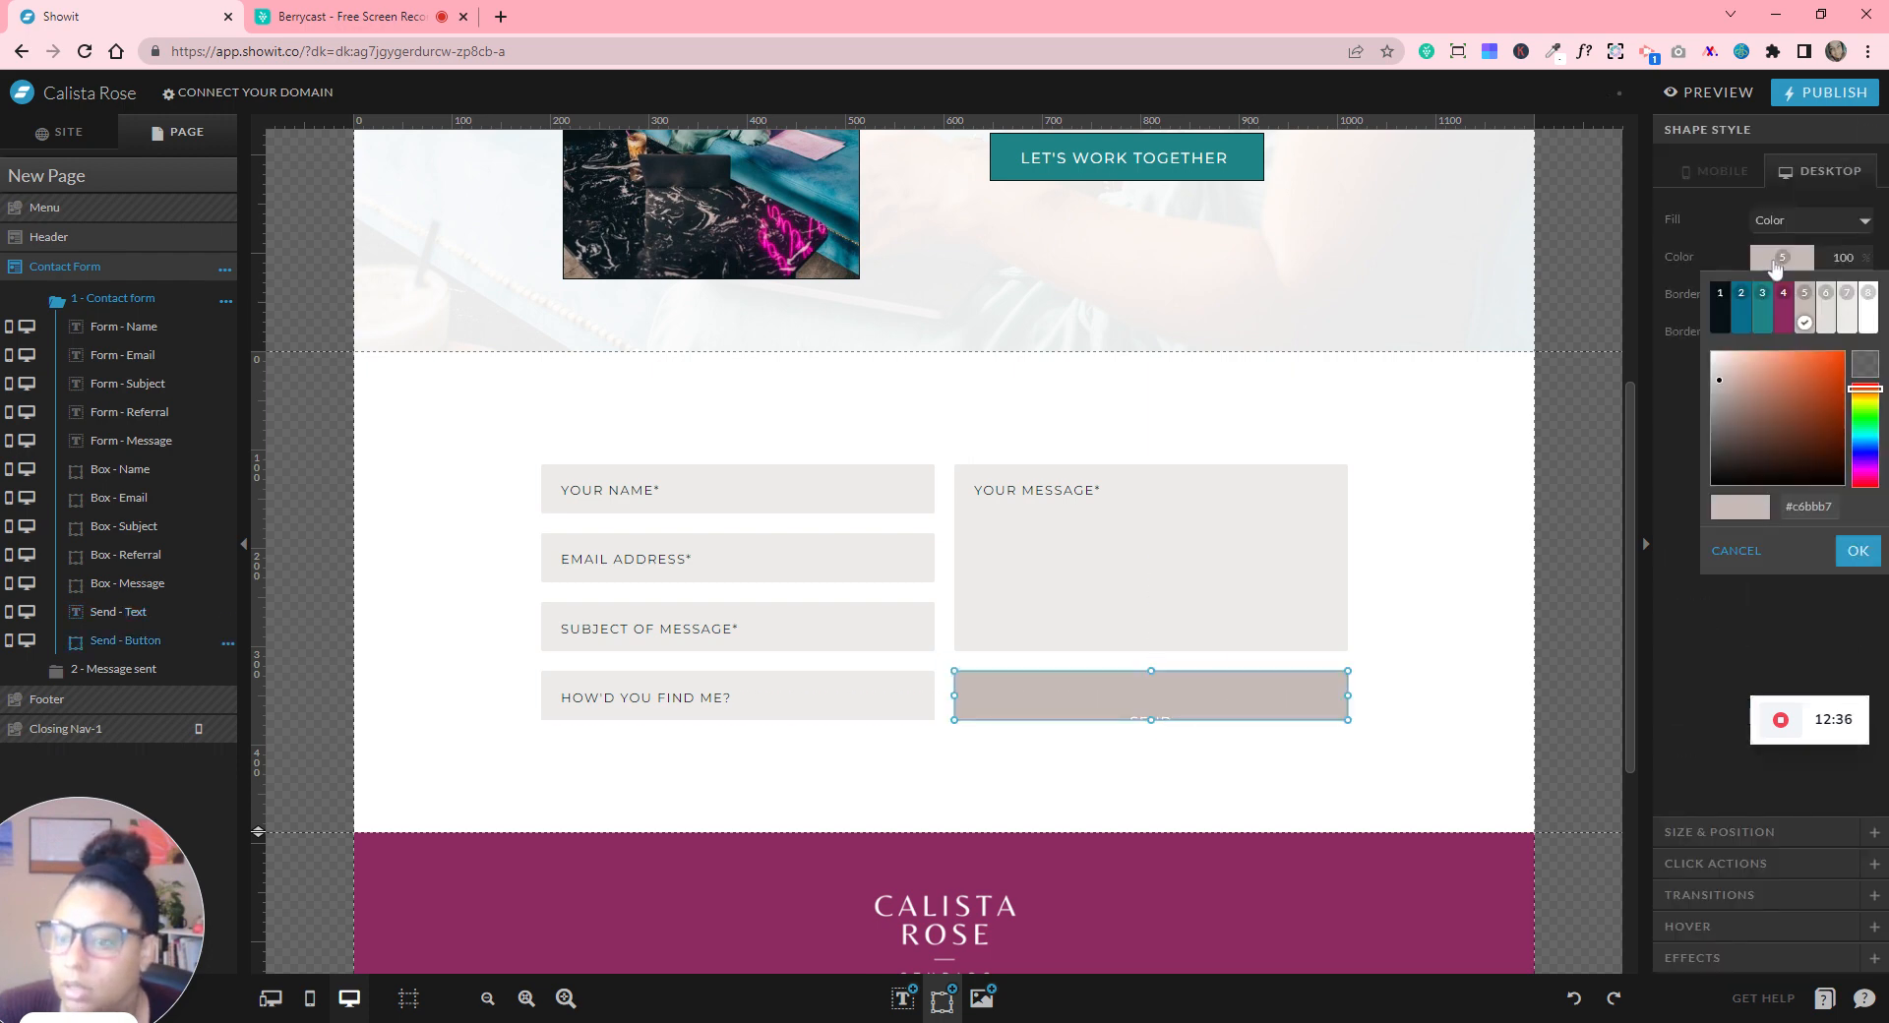
click(1744, 313)
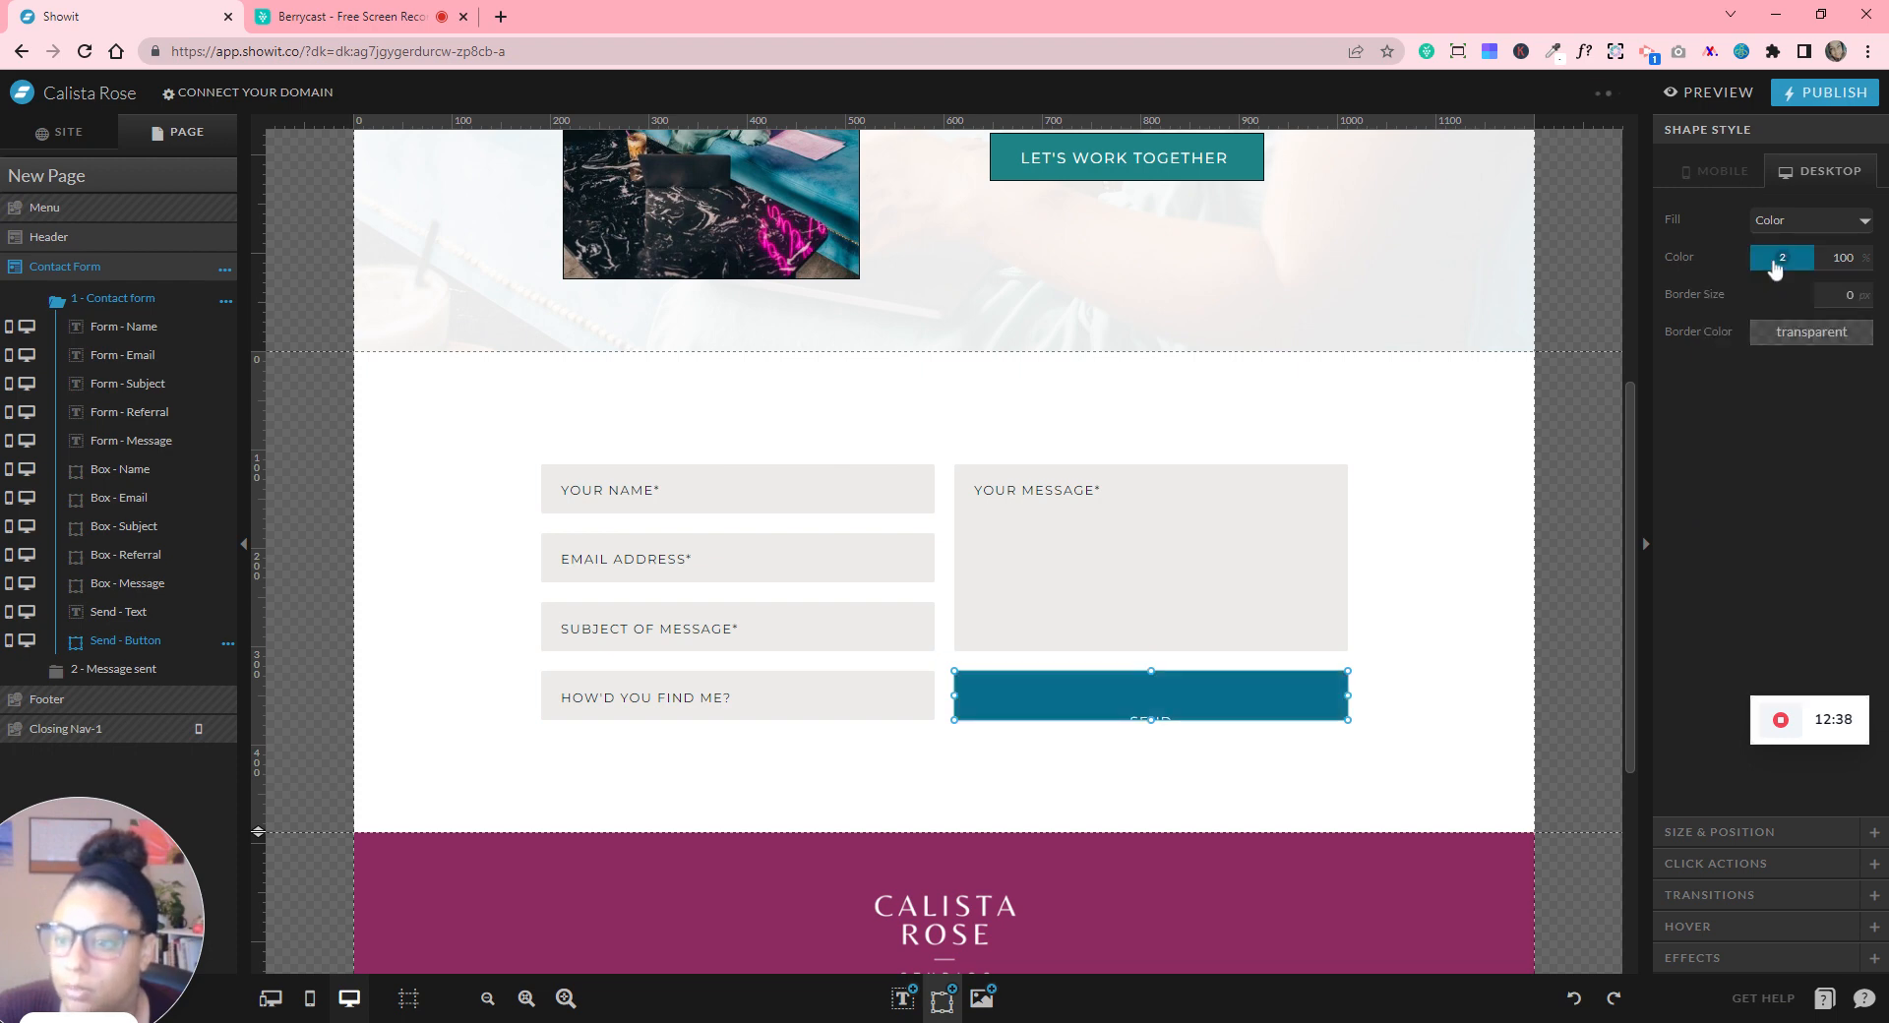
click(1776, 265)
click(1773, 311)
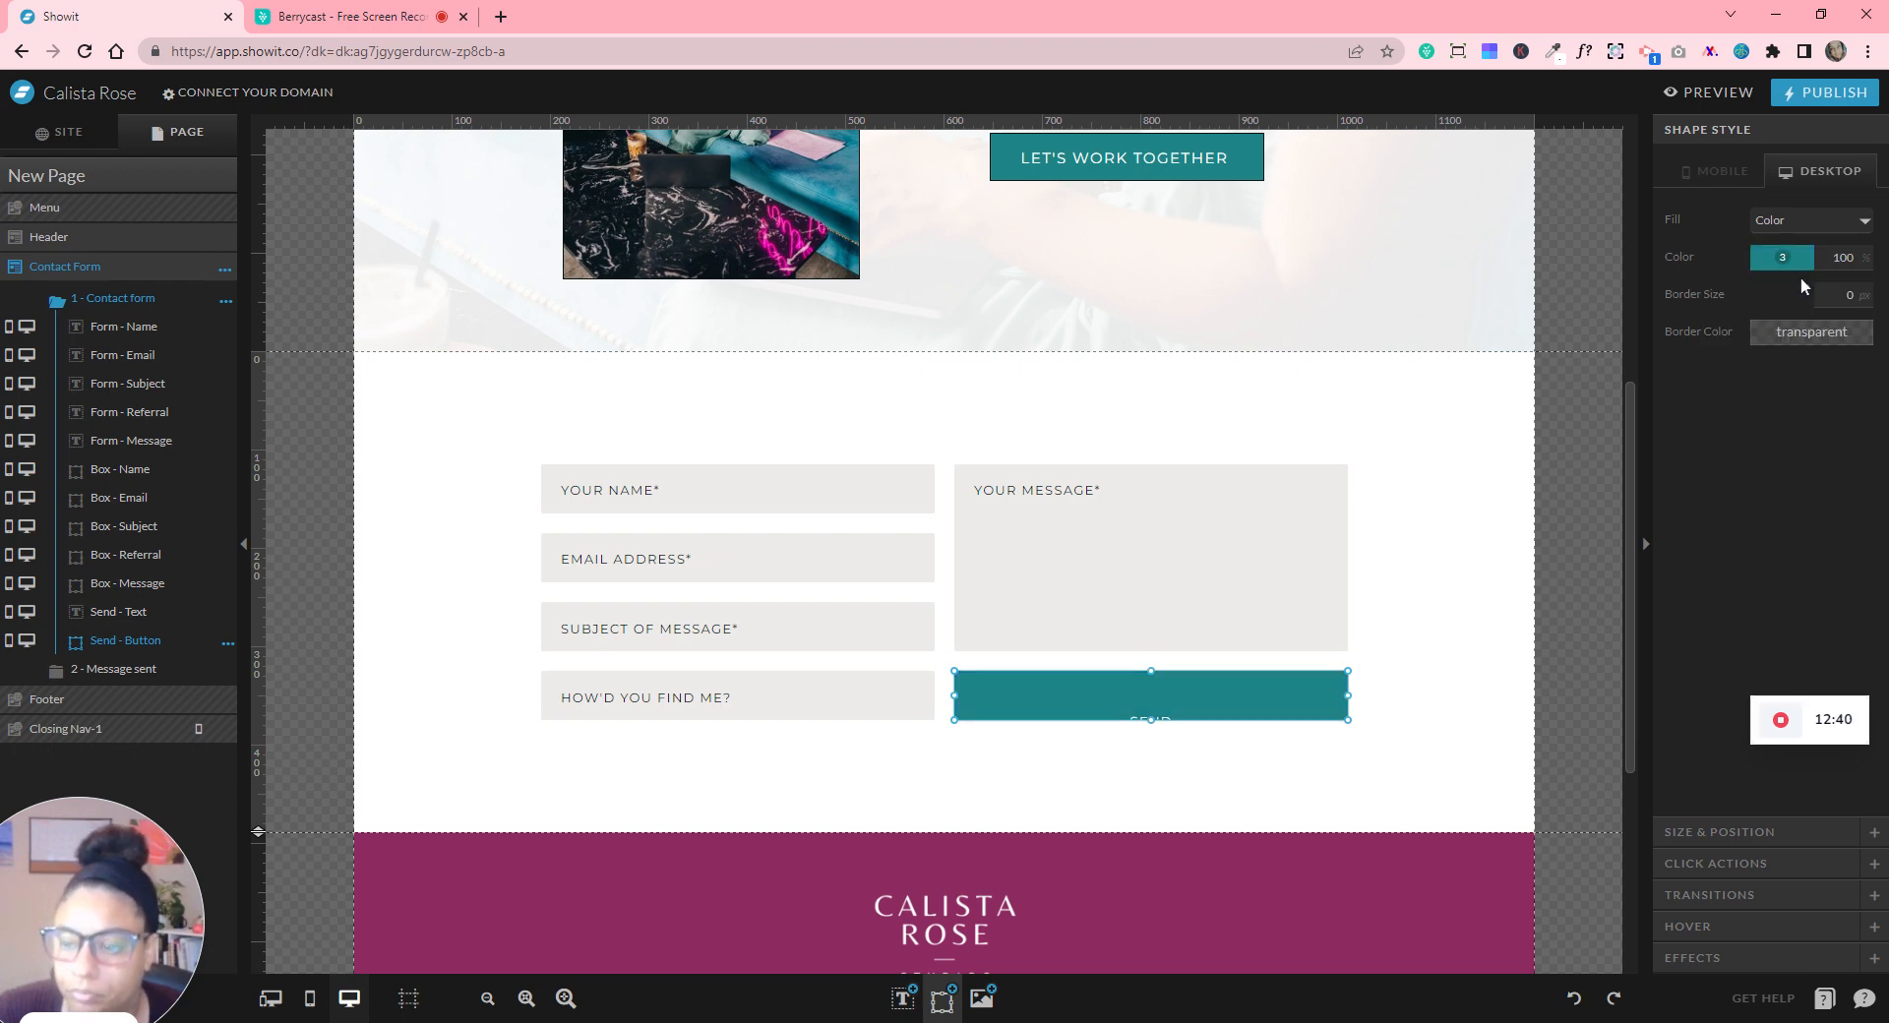
- Give the Send button shape a 1 px border in the near-black palette color 1
click(1863, 291)
click(1836, 340)
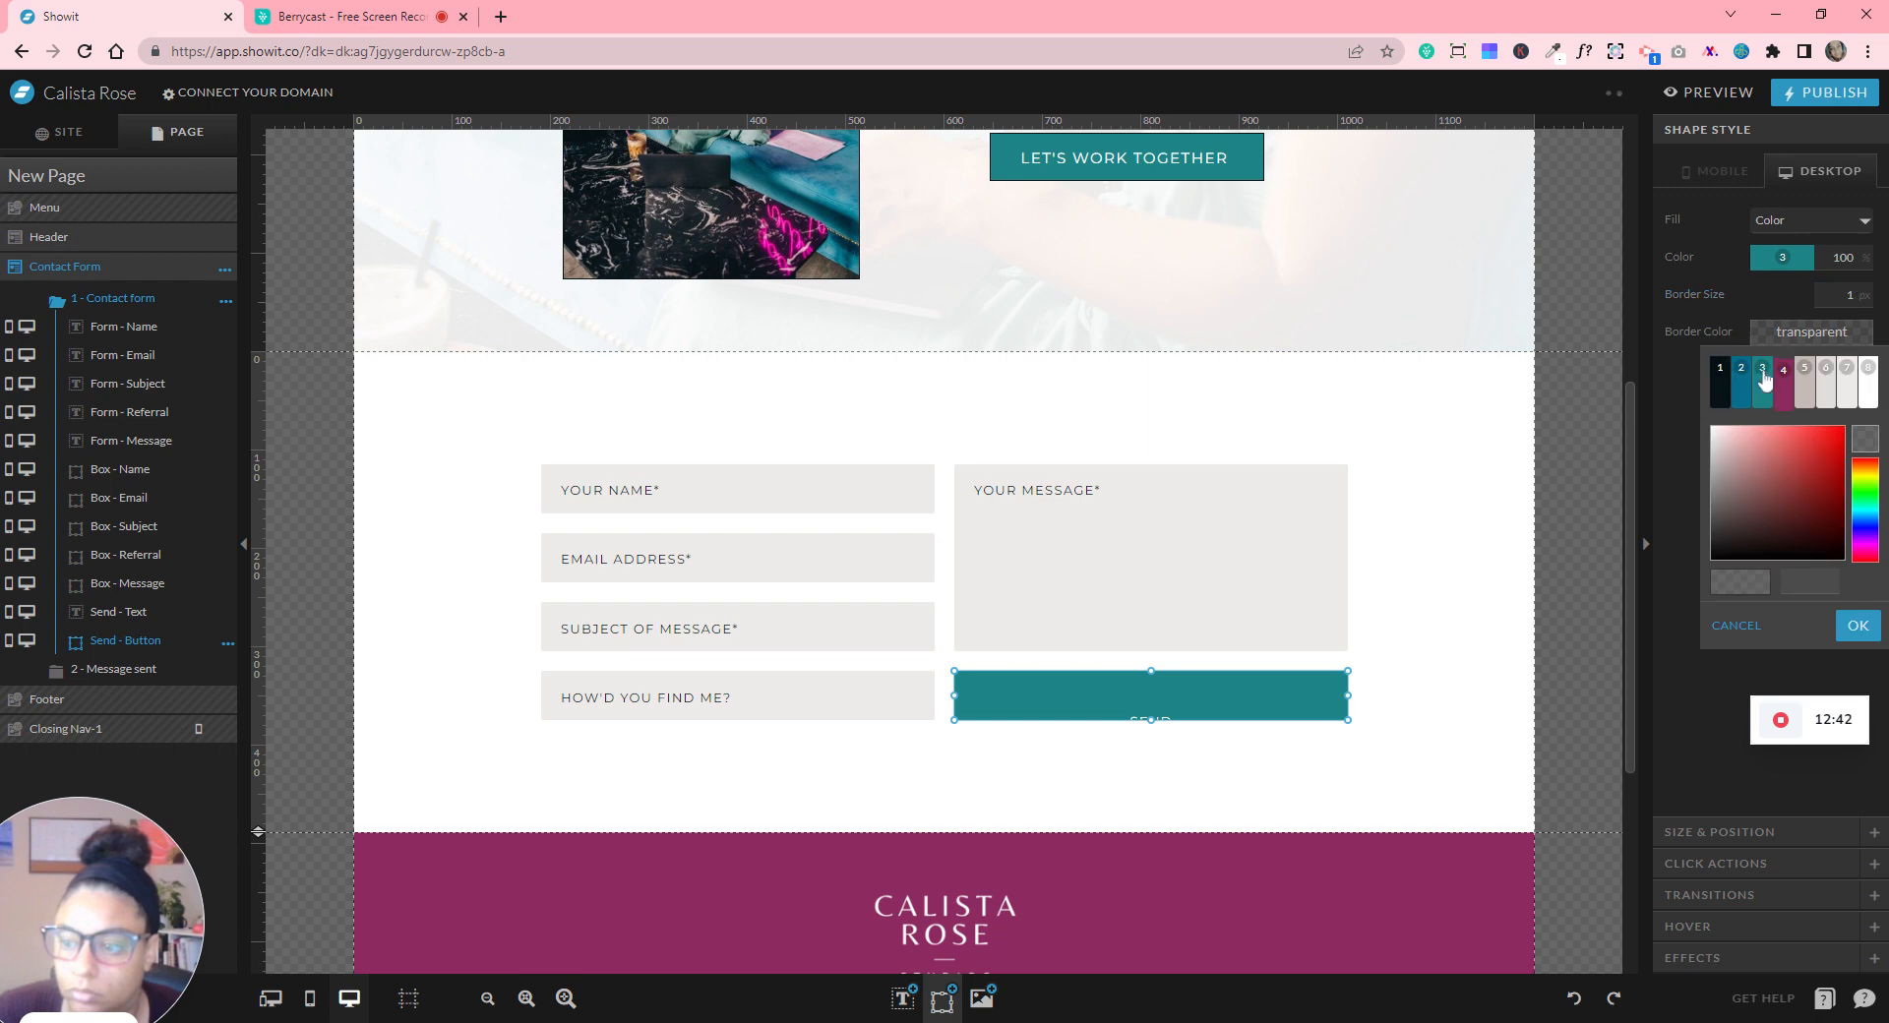
click(1720, 400)
- Move the SEND text back onto the teal button so it lines up with the shape
click(1153, 724)
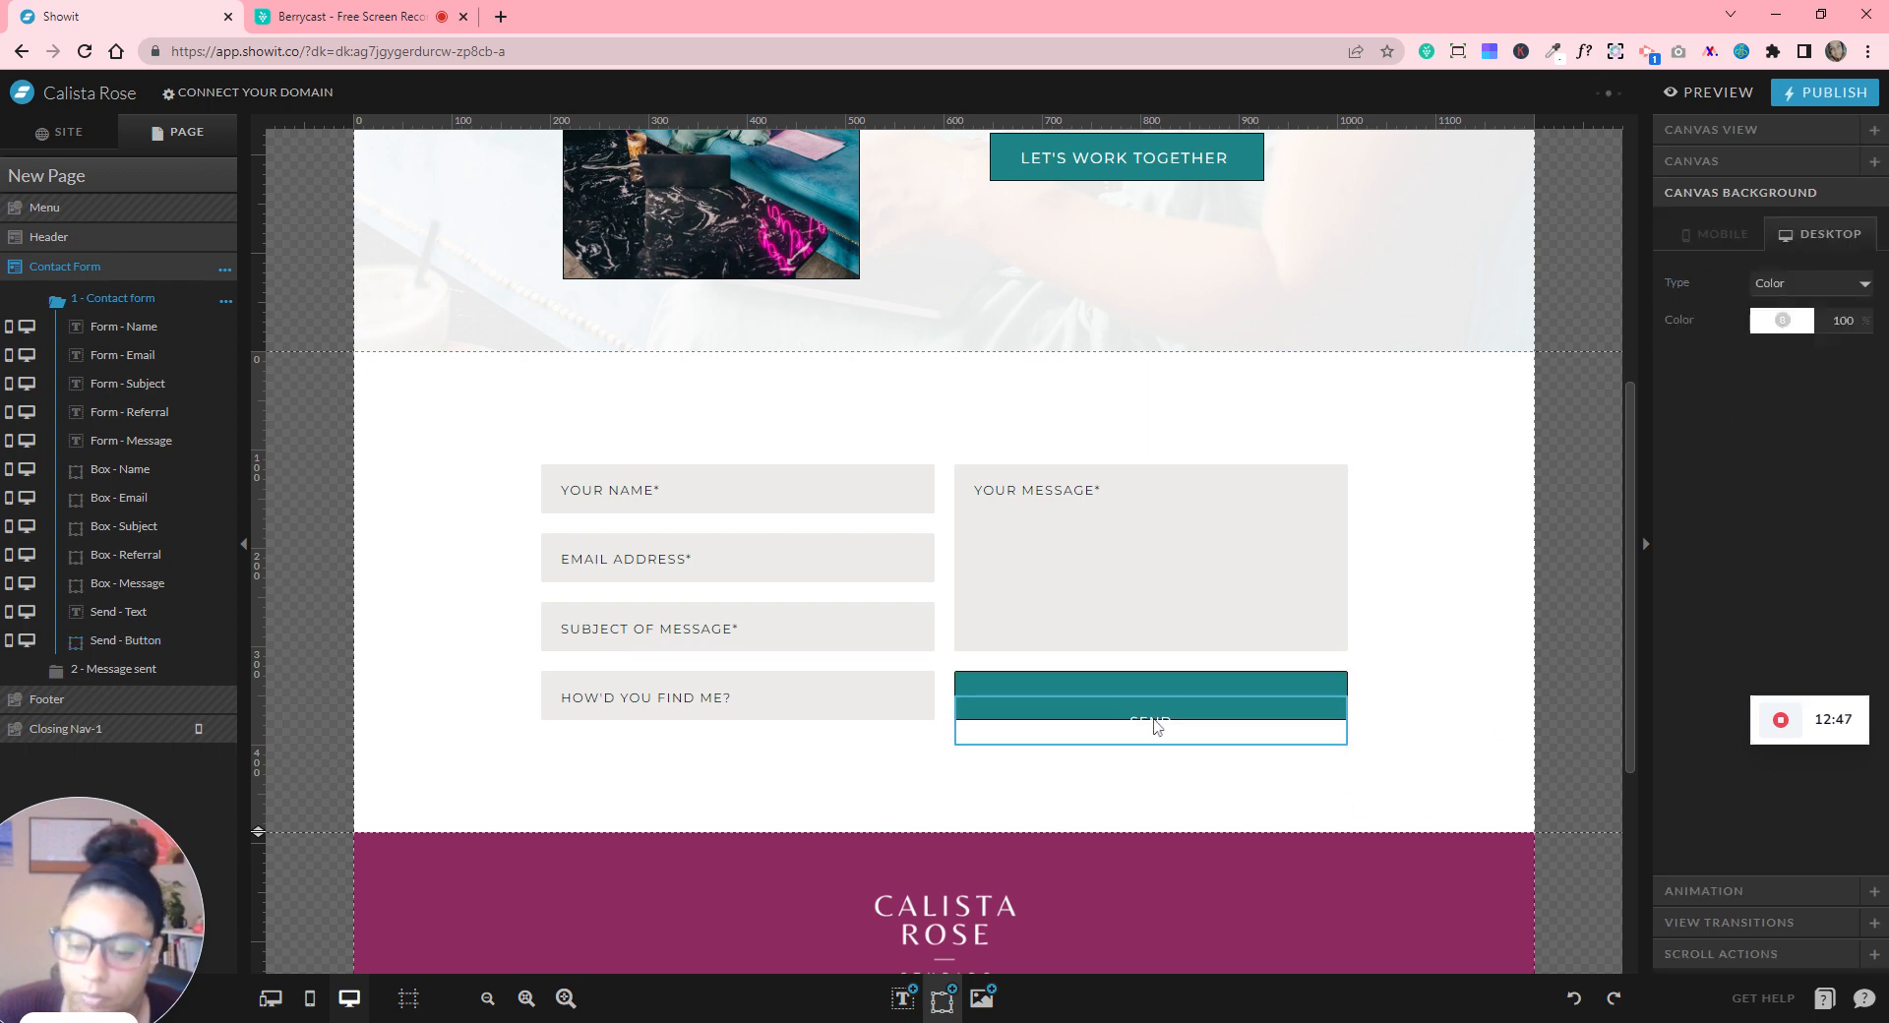
drag(1155, 726, 1156, 693)
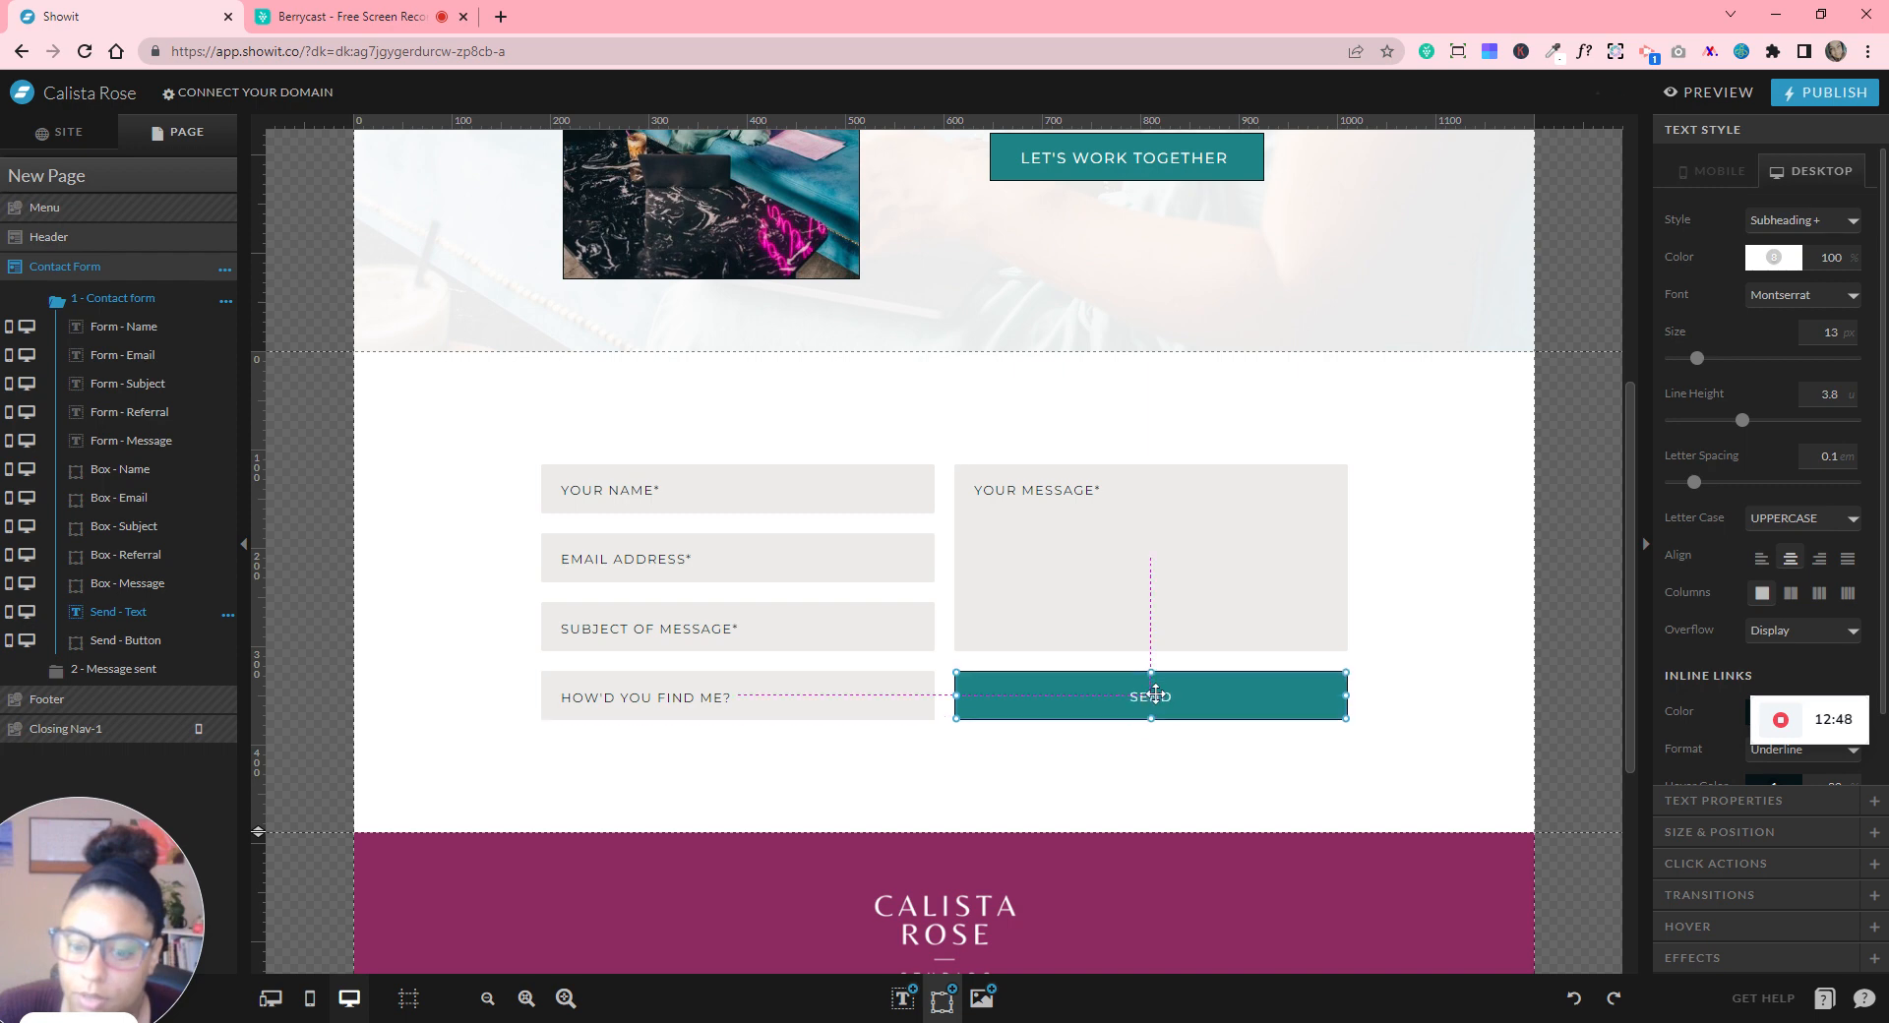
click(1304, 773)
- Match the SEND text to the header's LET'S WORK TOGETHER button text with size 15 and line height 1.8
scroll(1306, 778, up, 2)
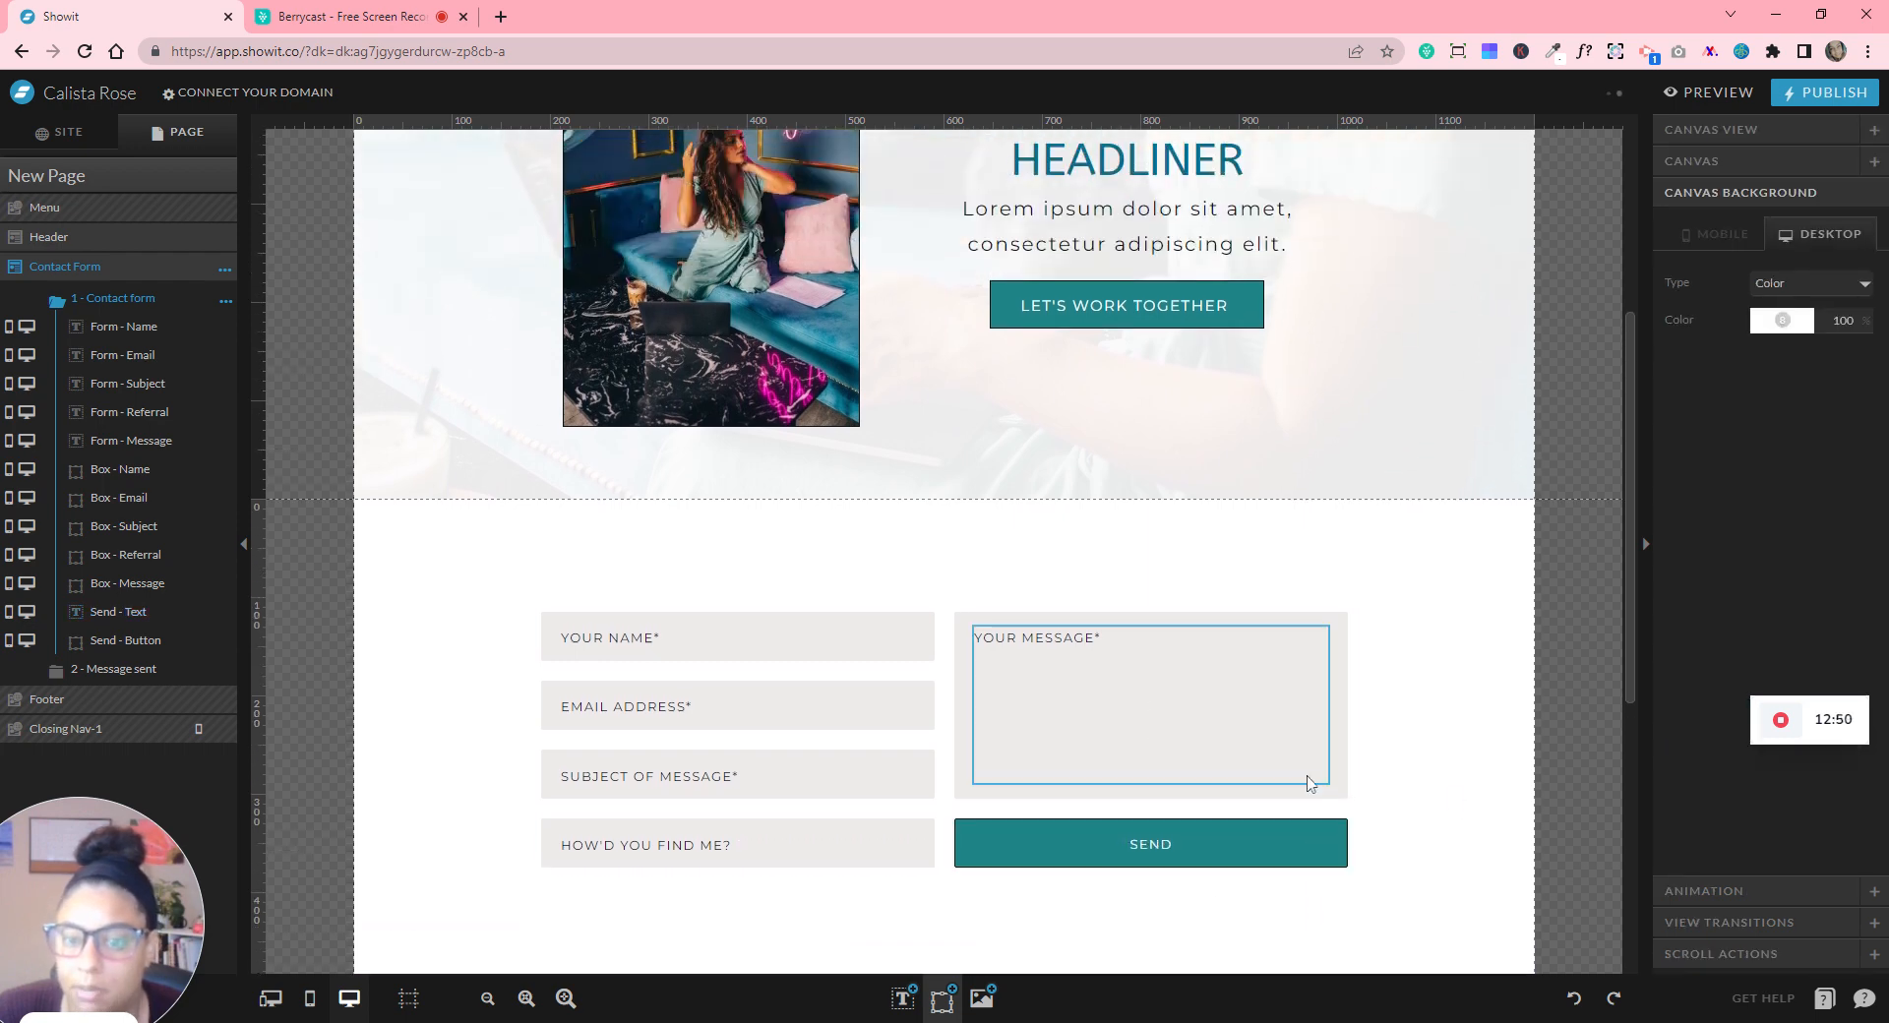
click(1178, 307)
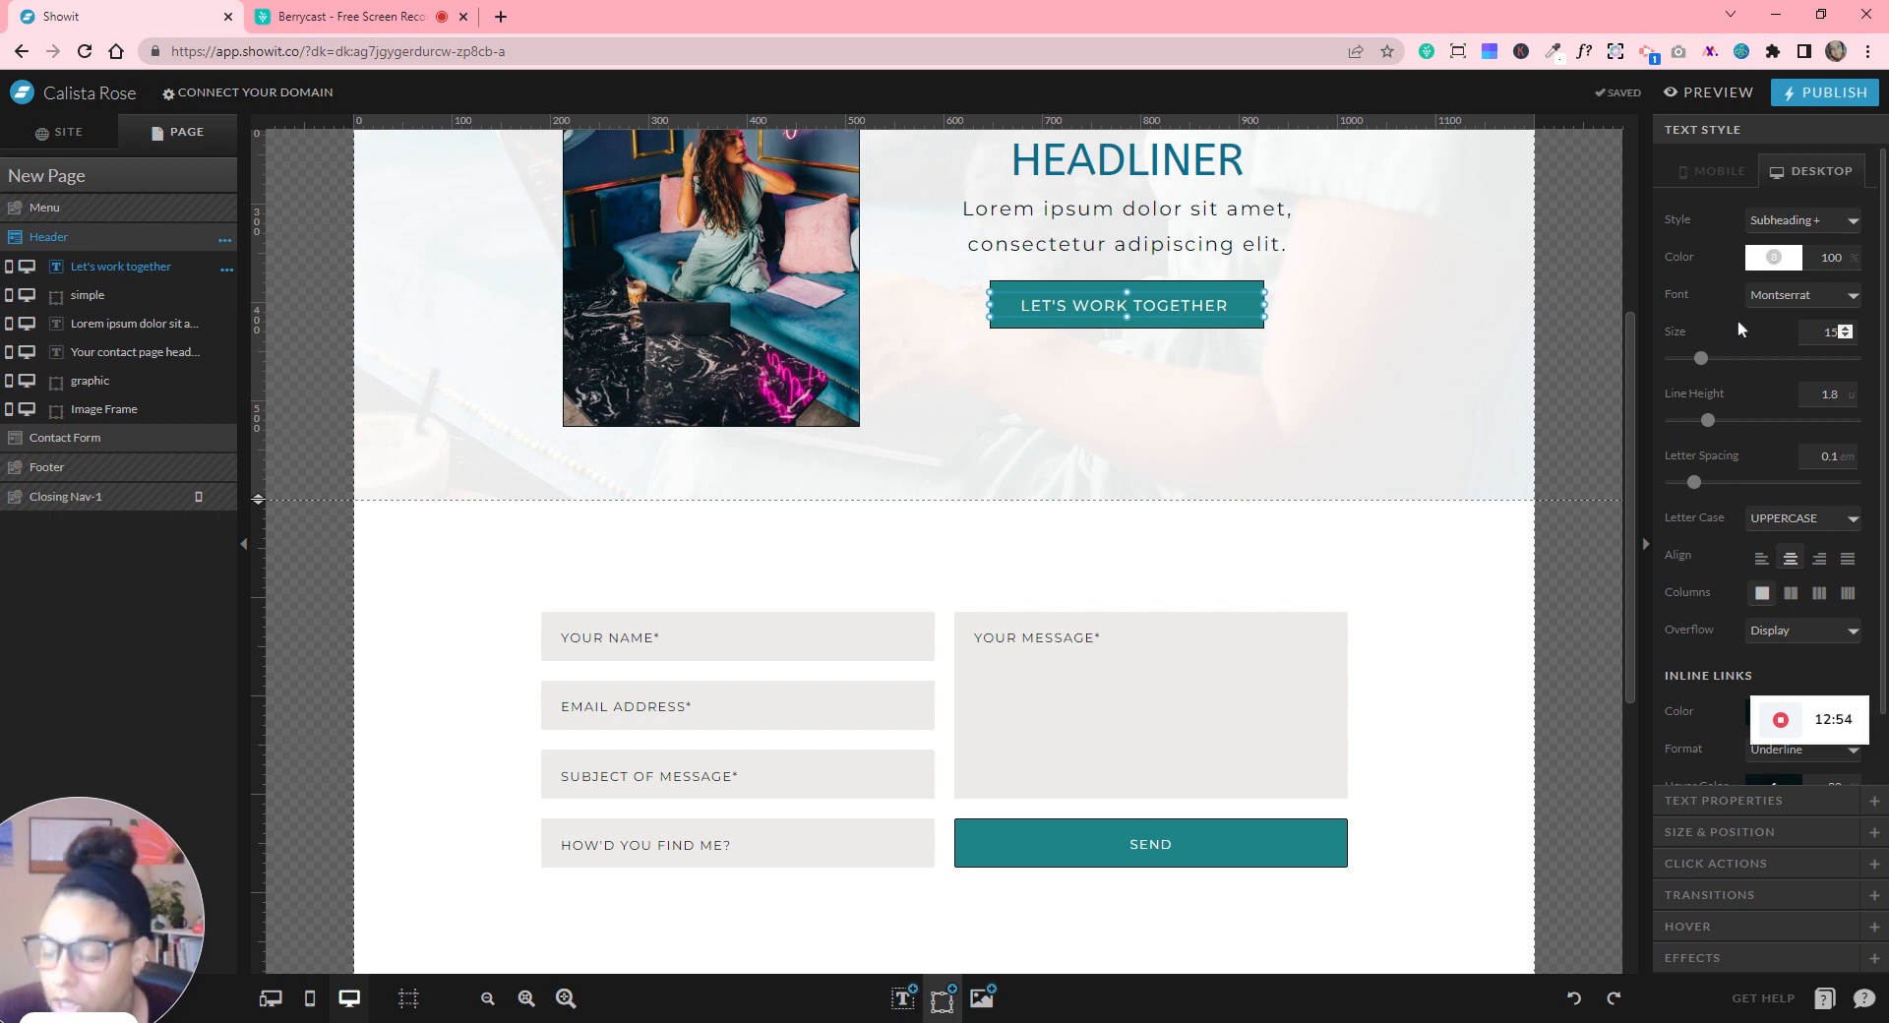
scroll(1762, 341, down, 1)
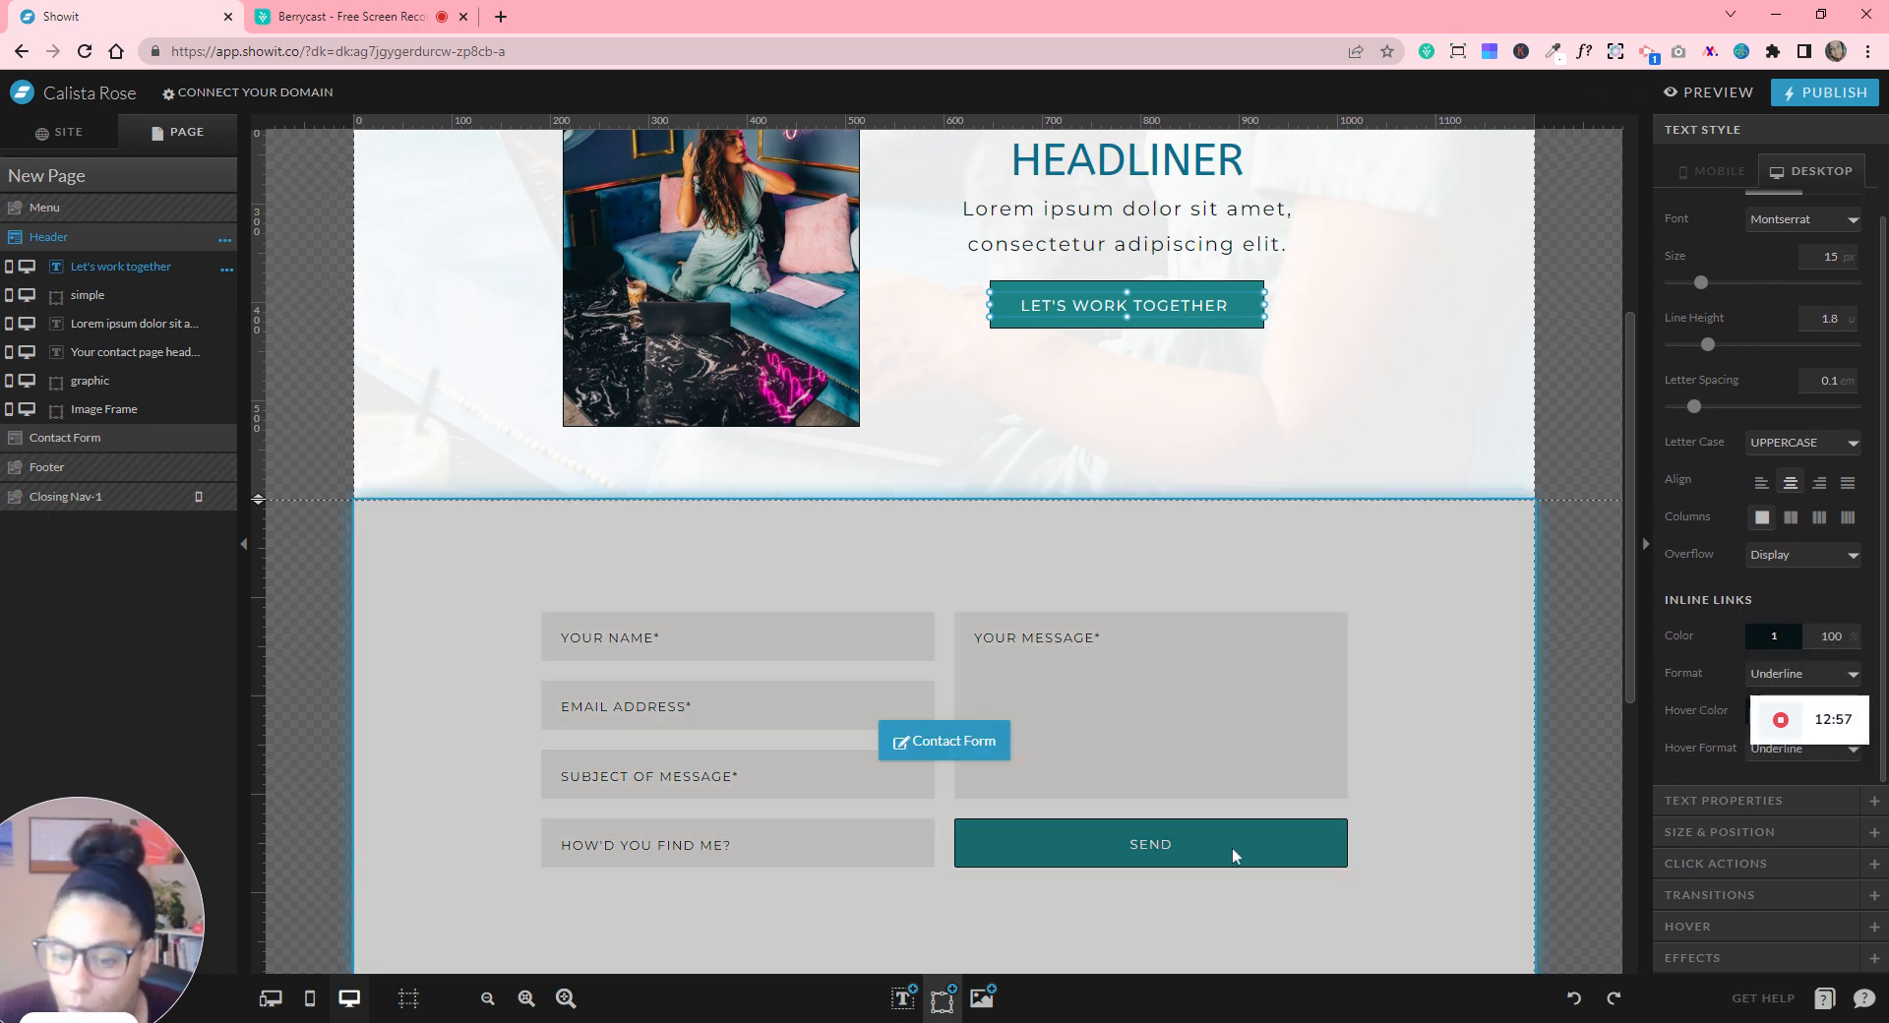
click(1159, 842)
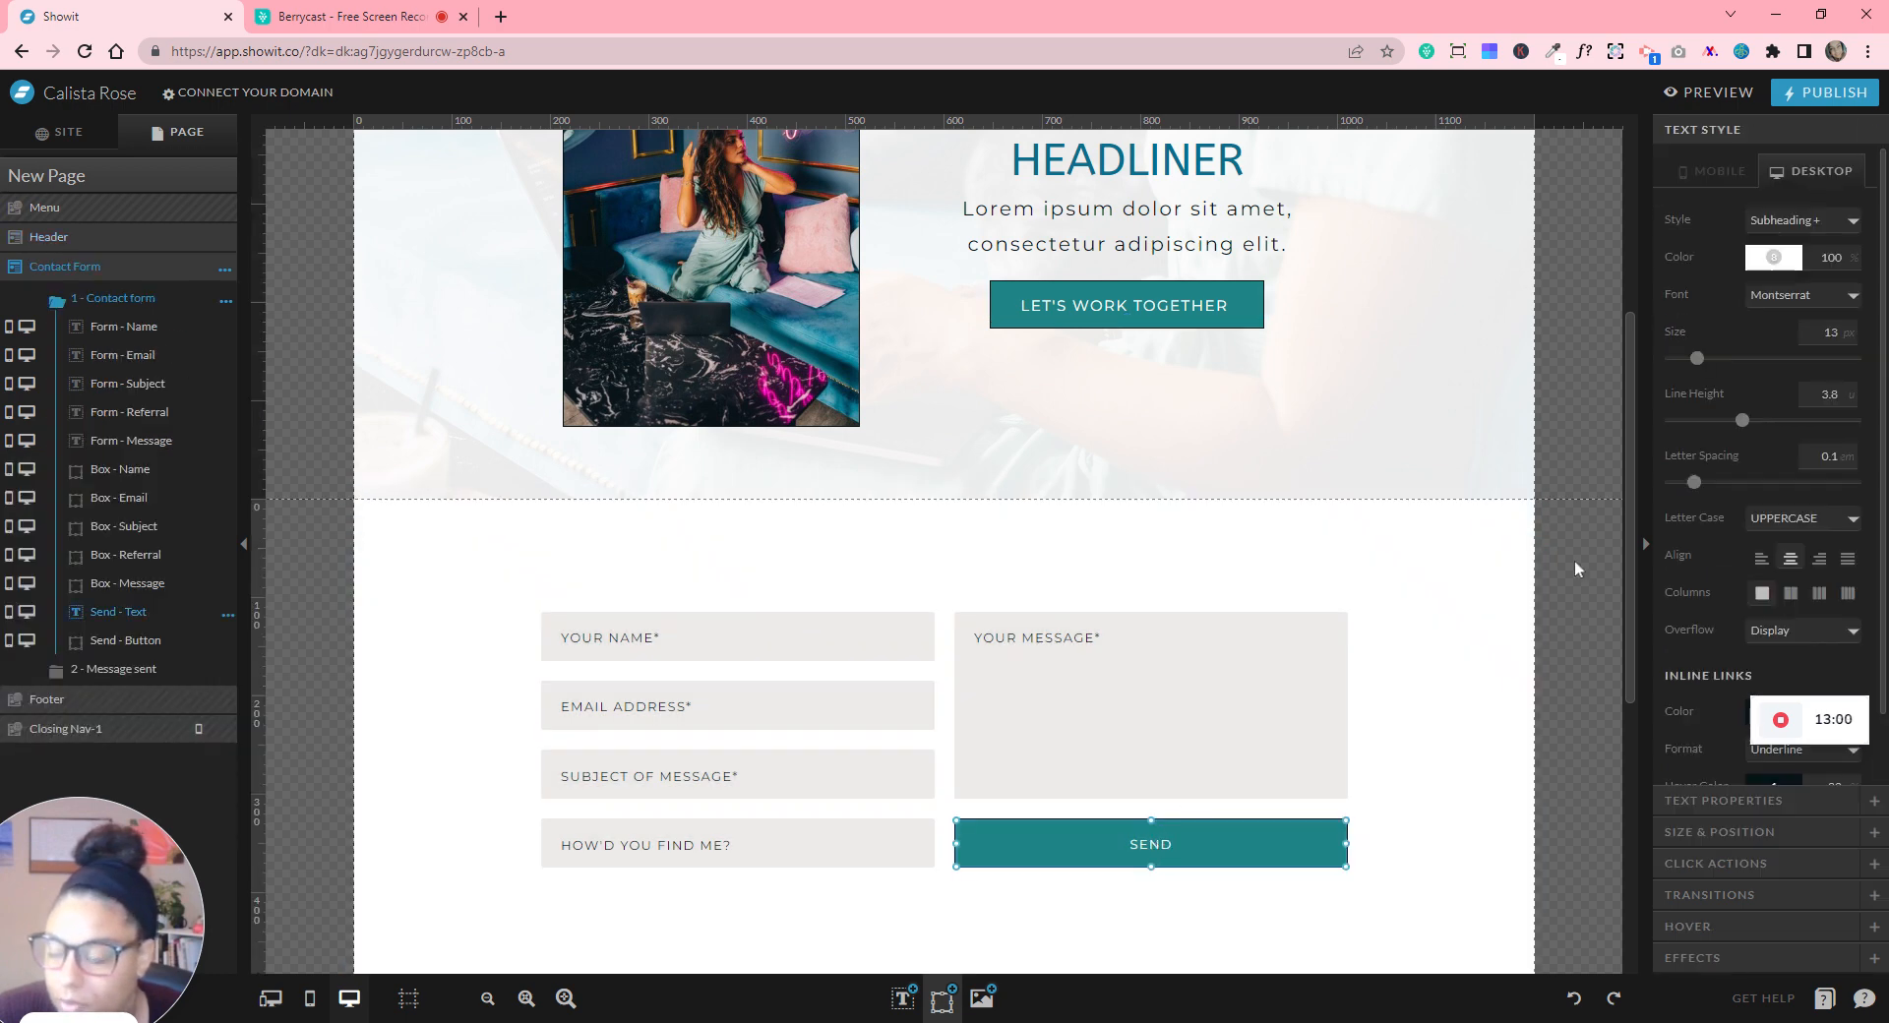
click(1846, 332)
click(1846, 331)
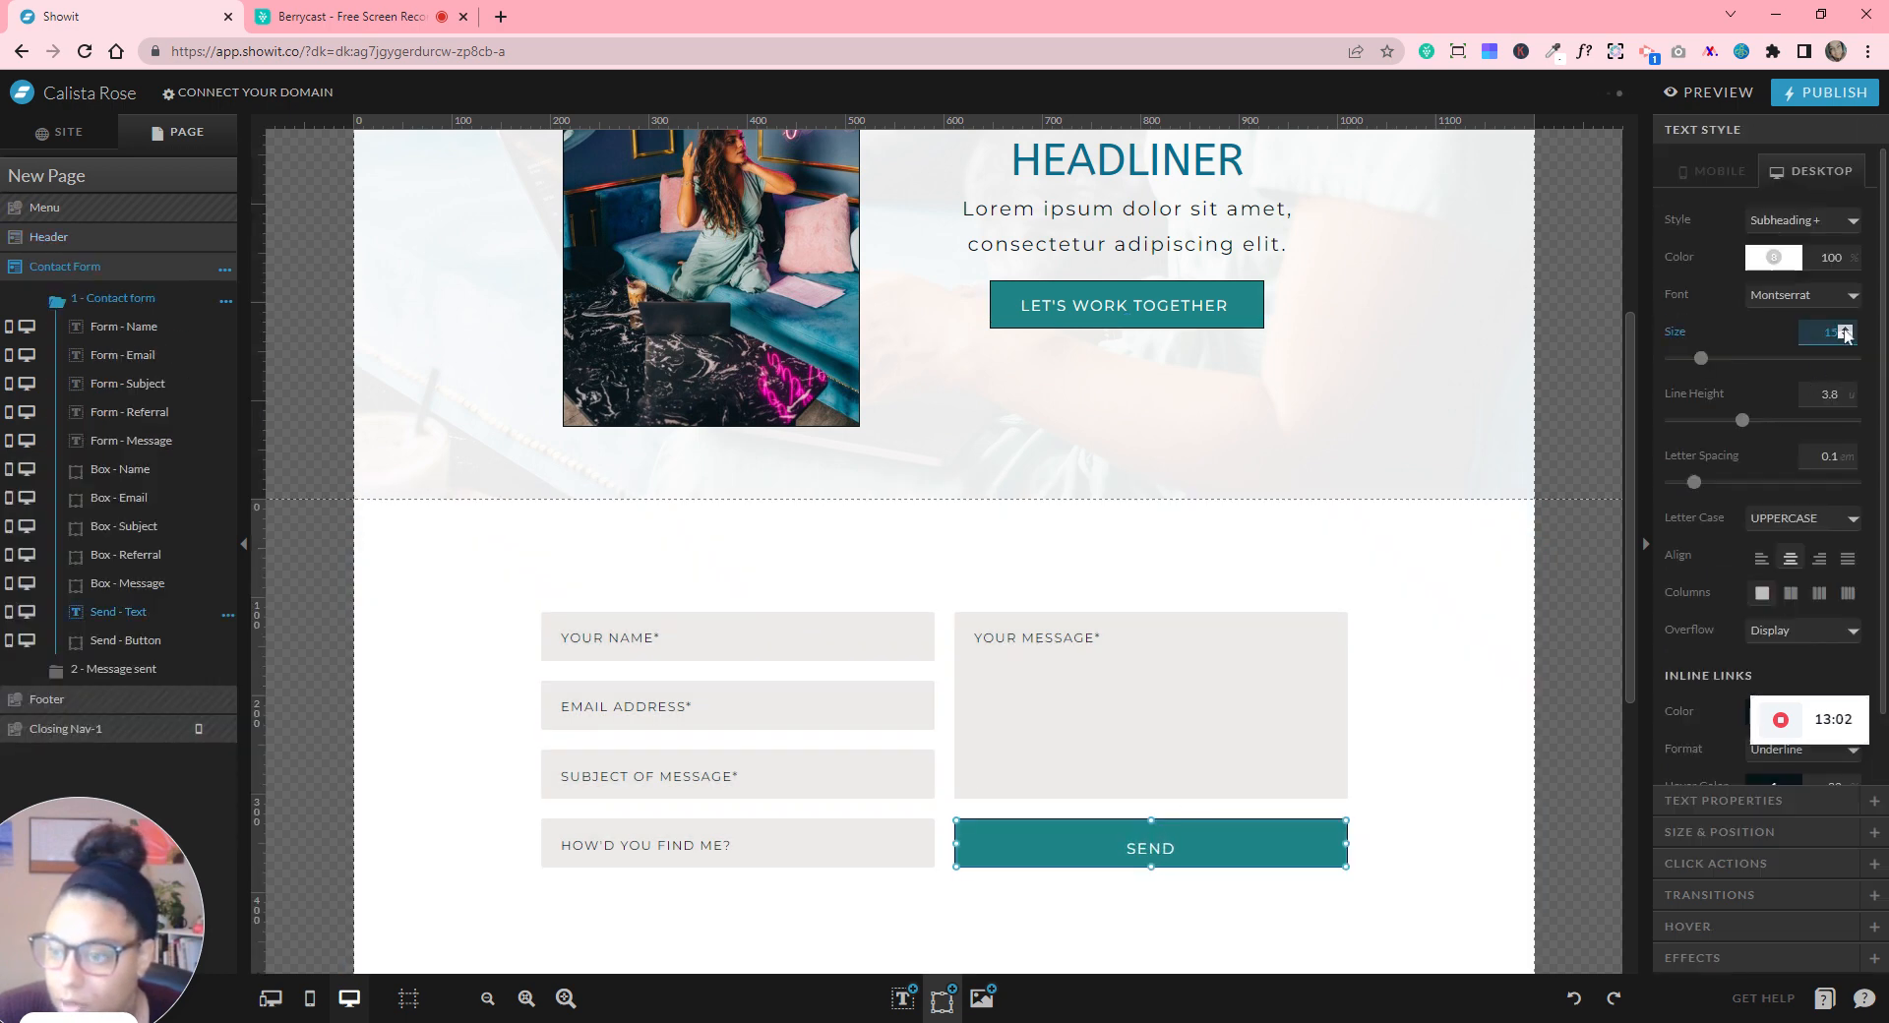
key(Tab)
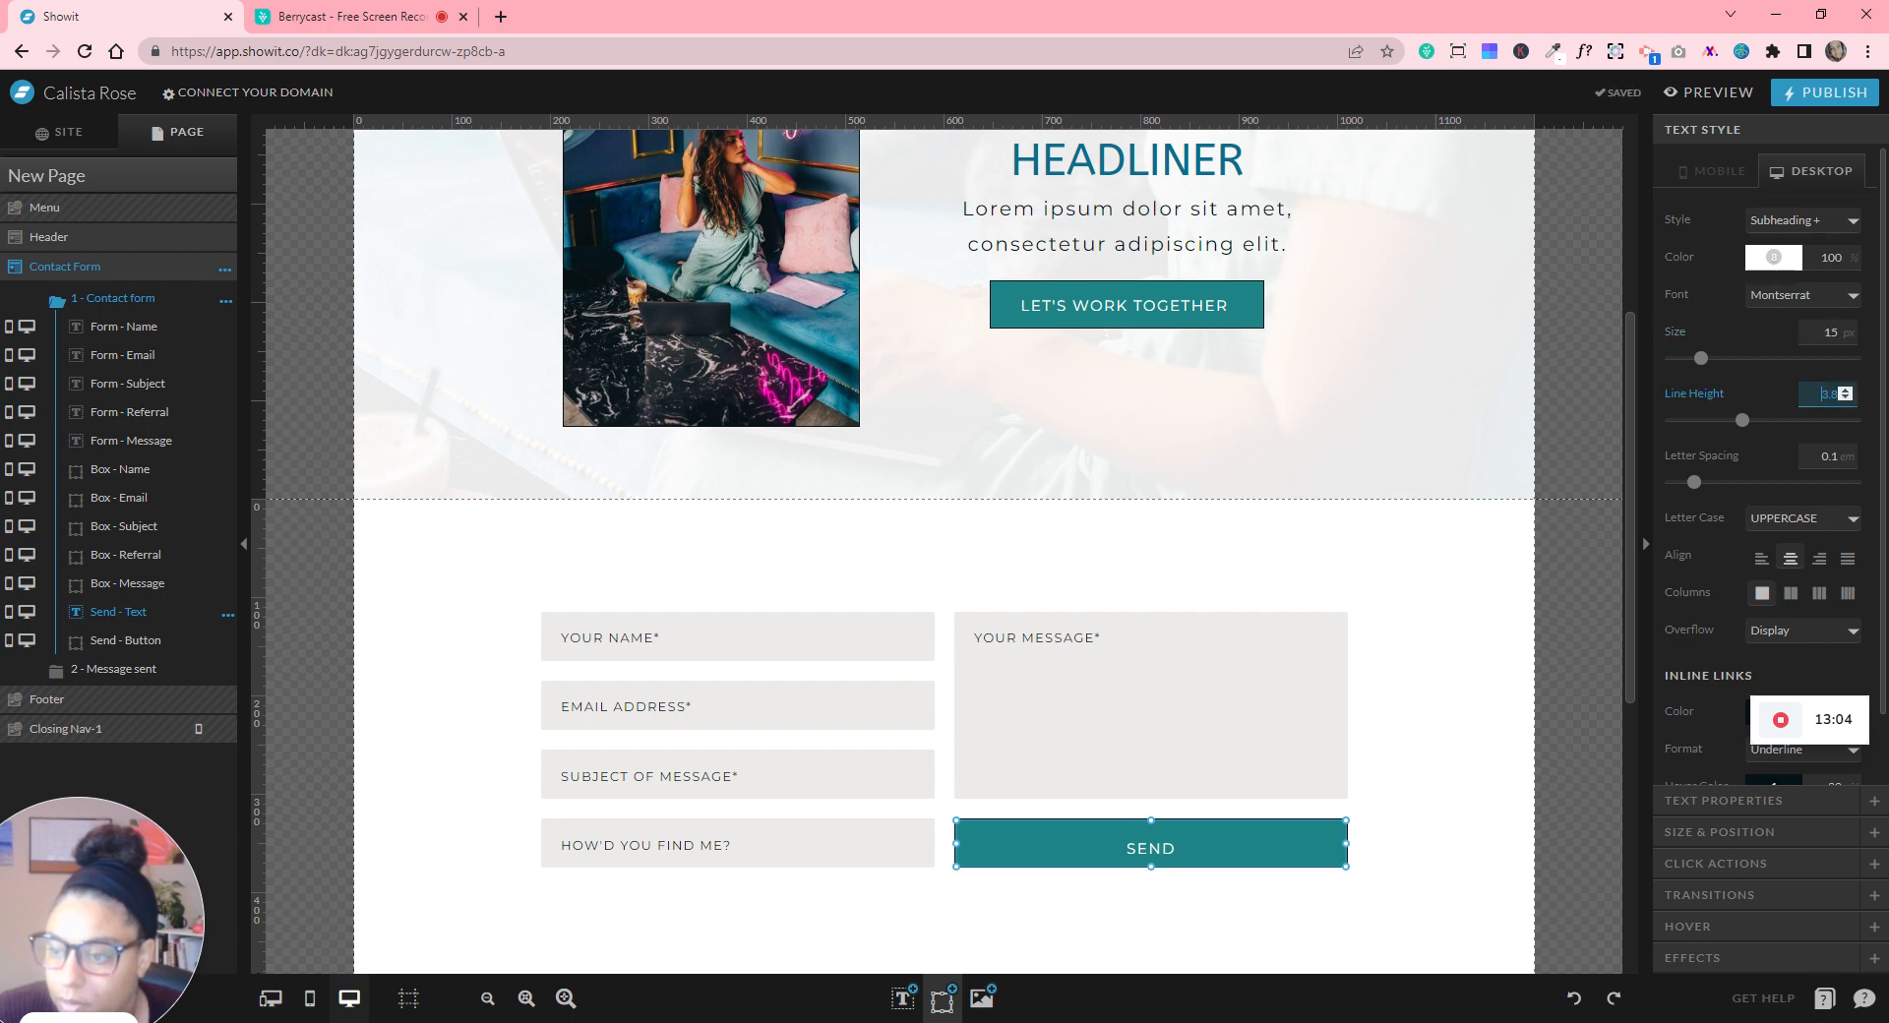
text(1.8)
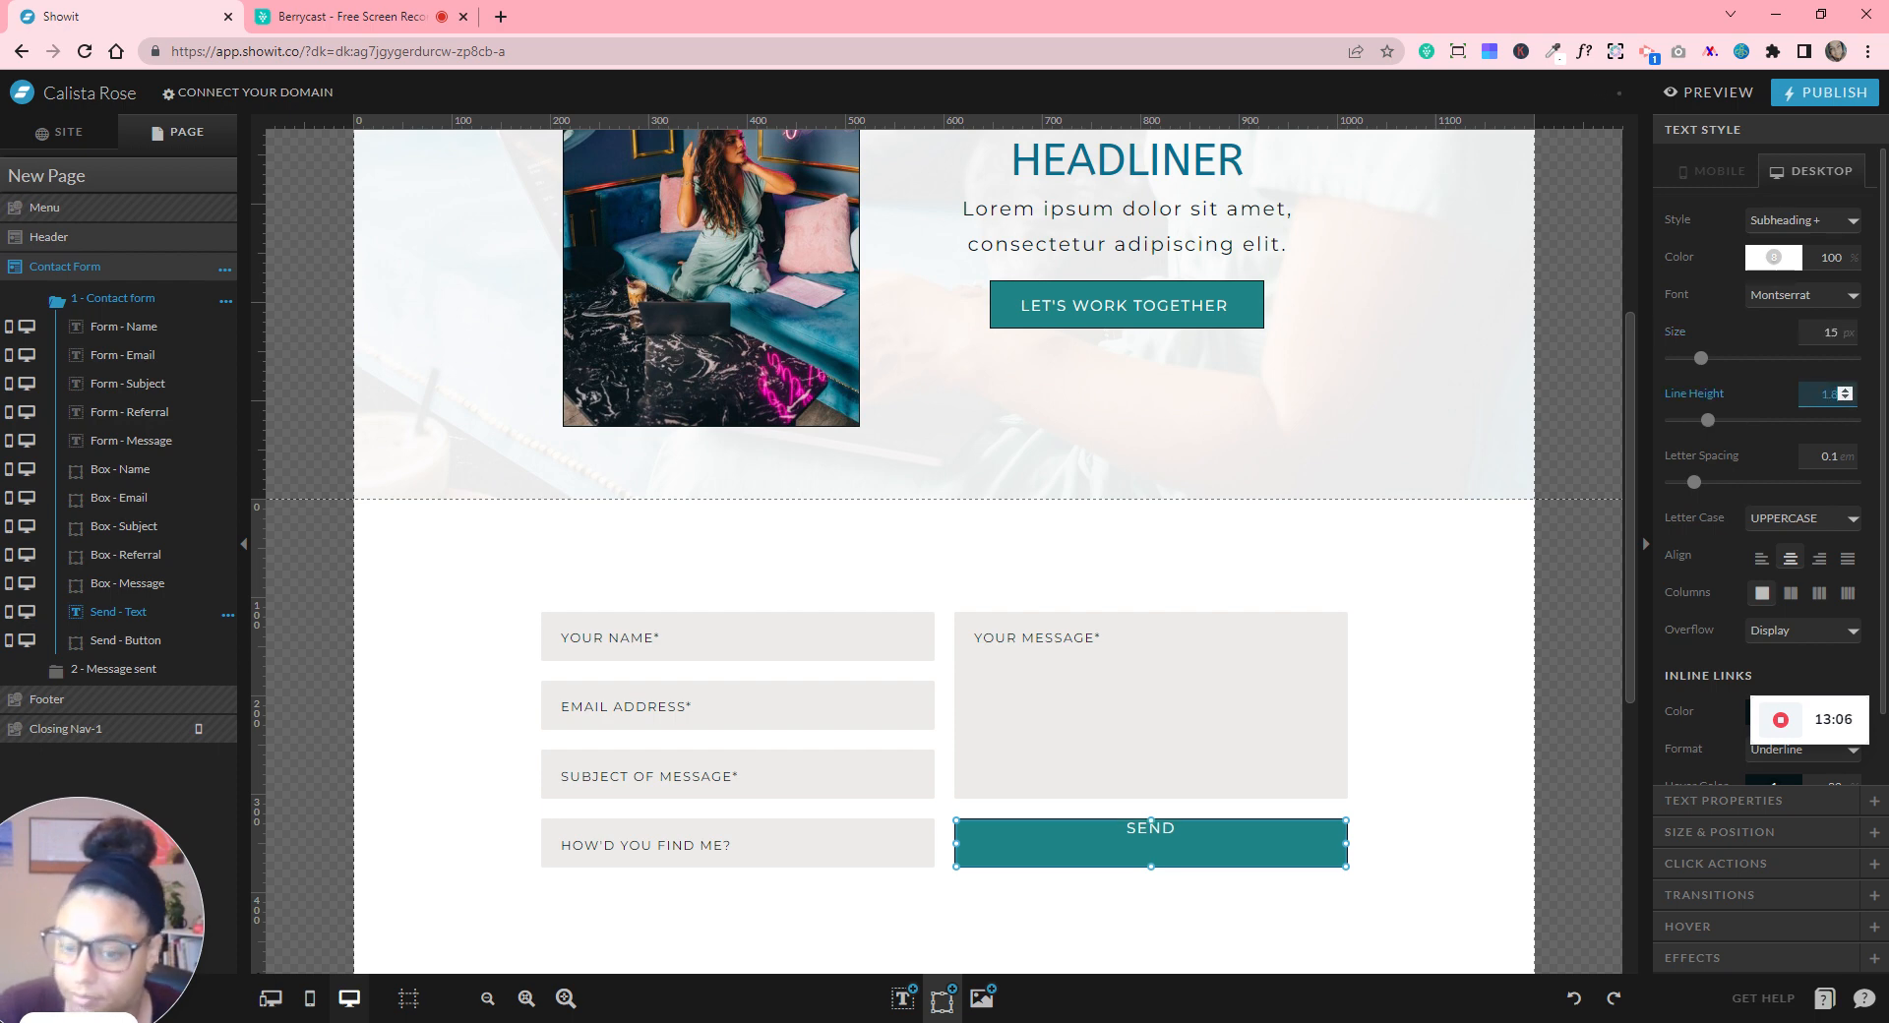
key(Return)
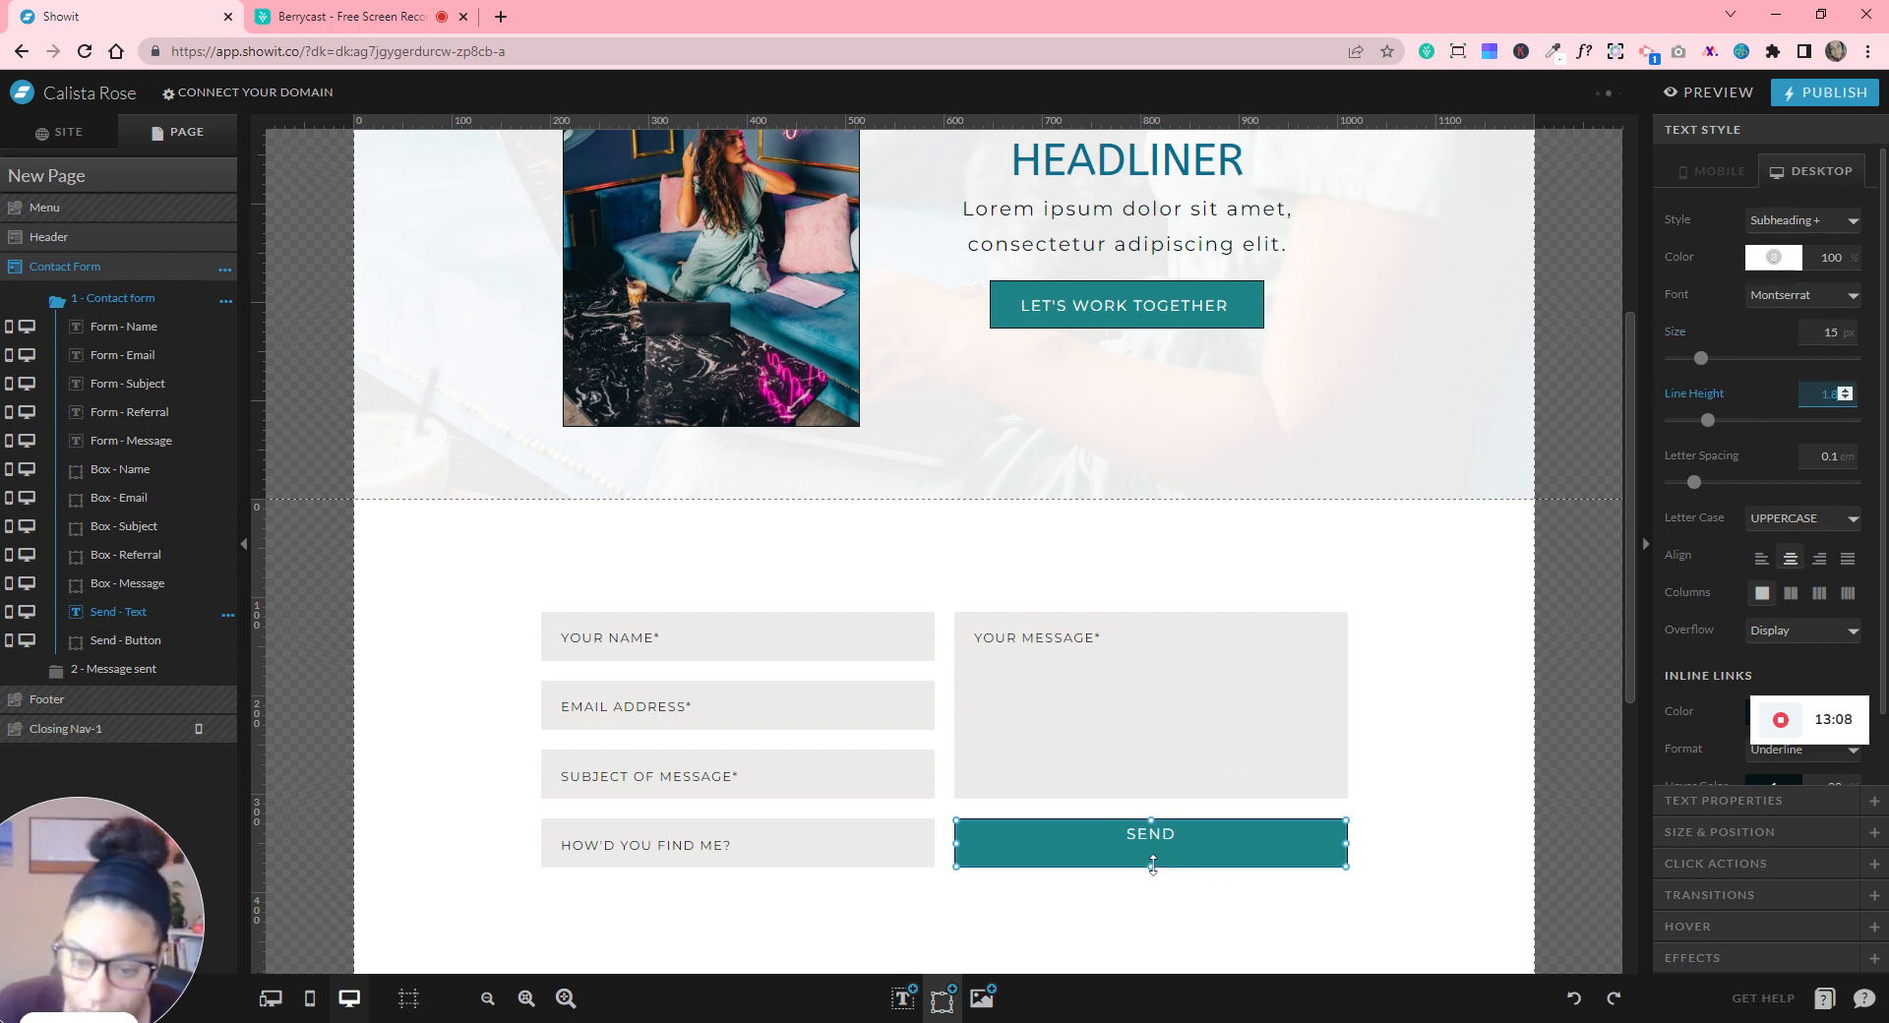
- Shorten the SEND text box, center it vertically on the teal button, and review the contact form section
drag(1151, 866, 1159, 839)
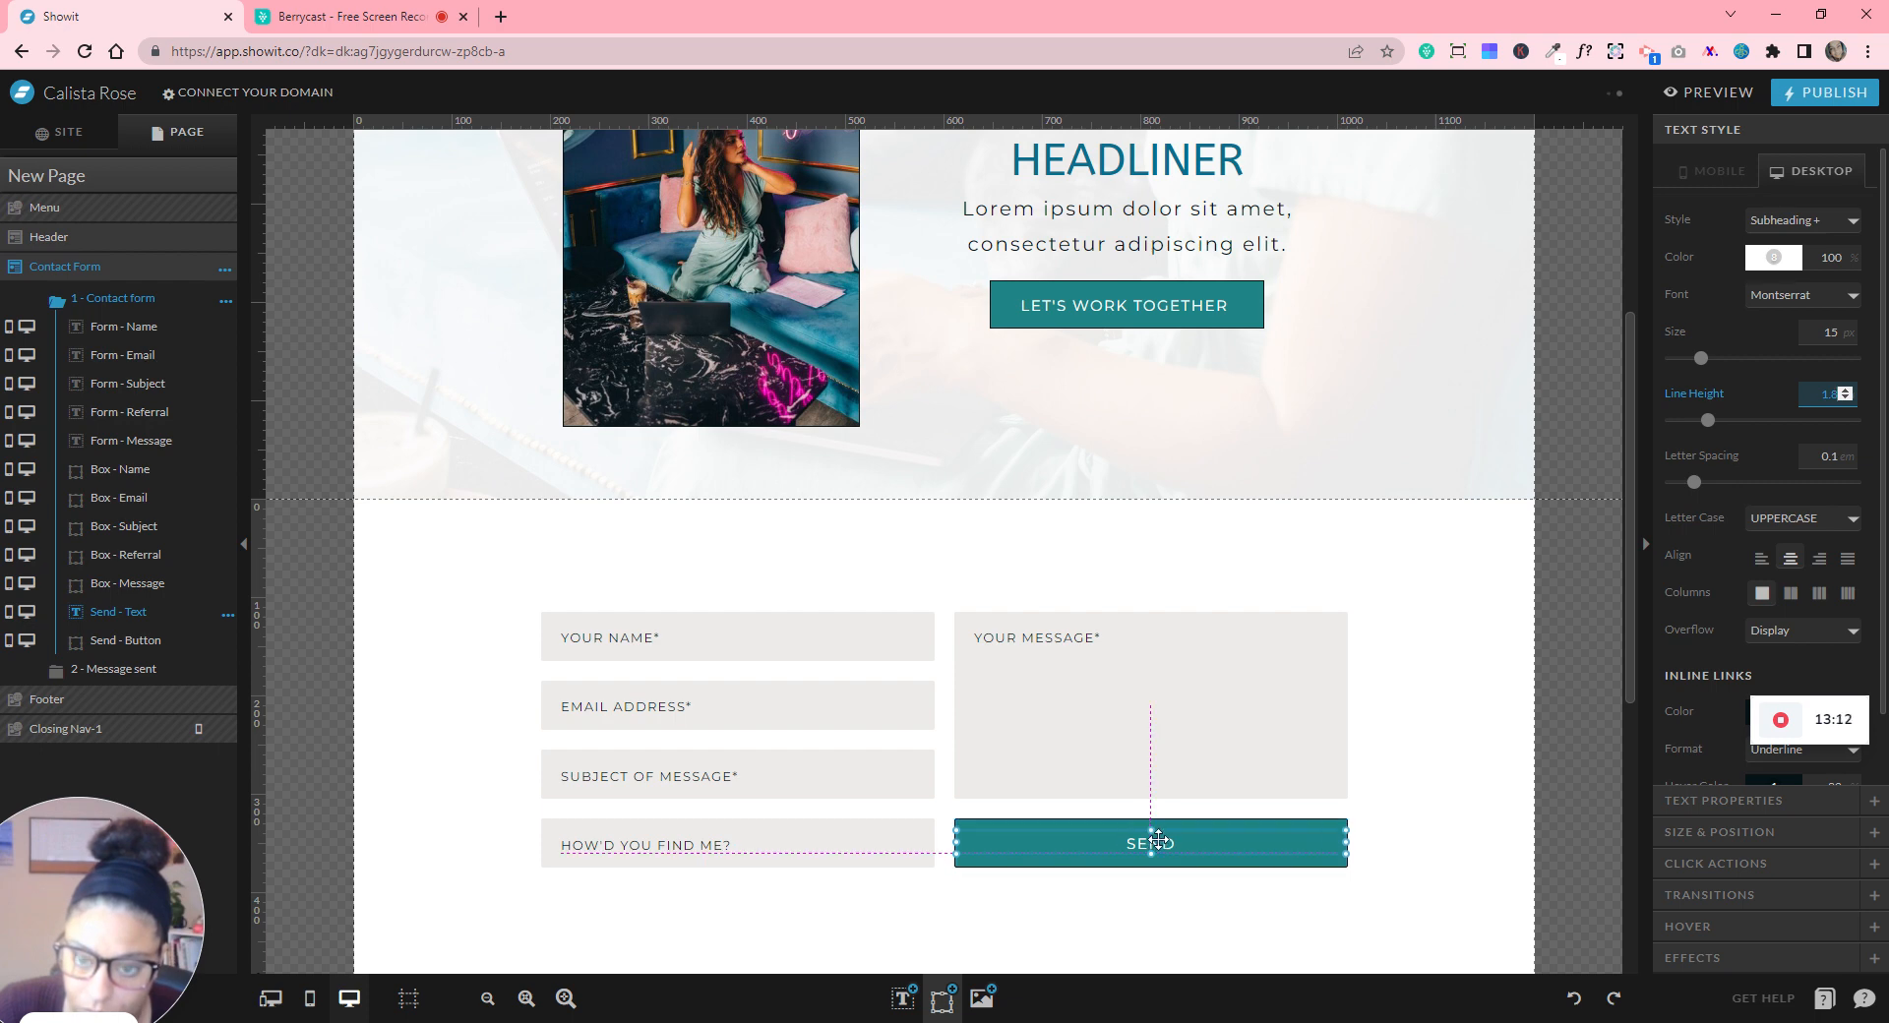
click(1218, 903)
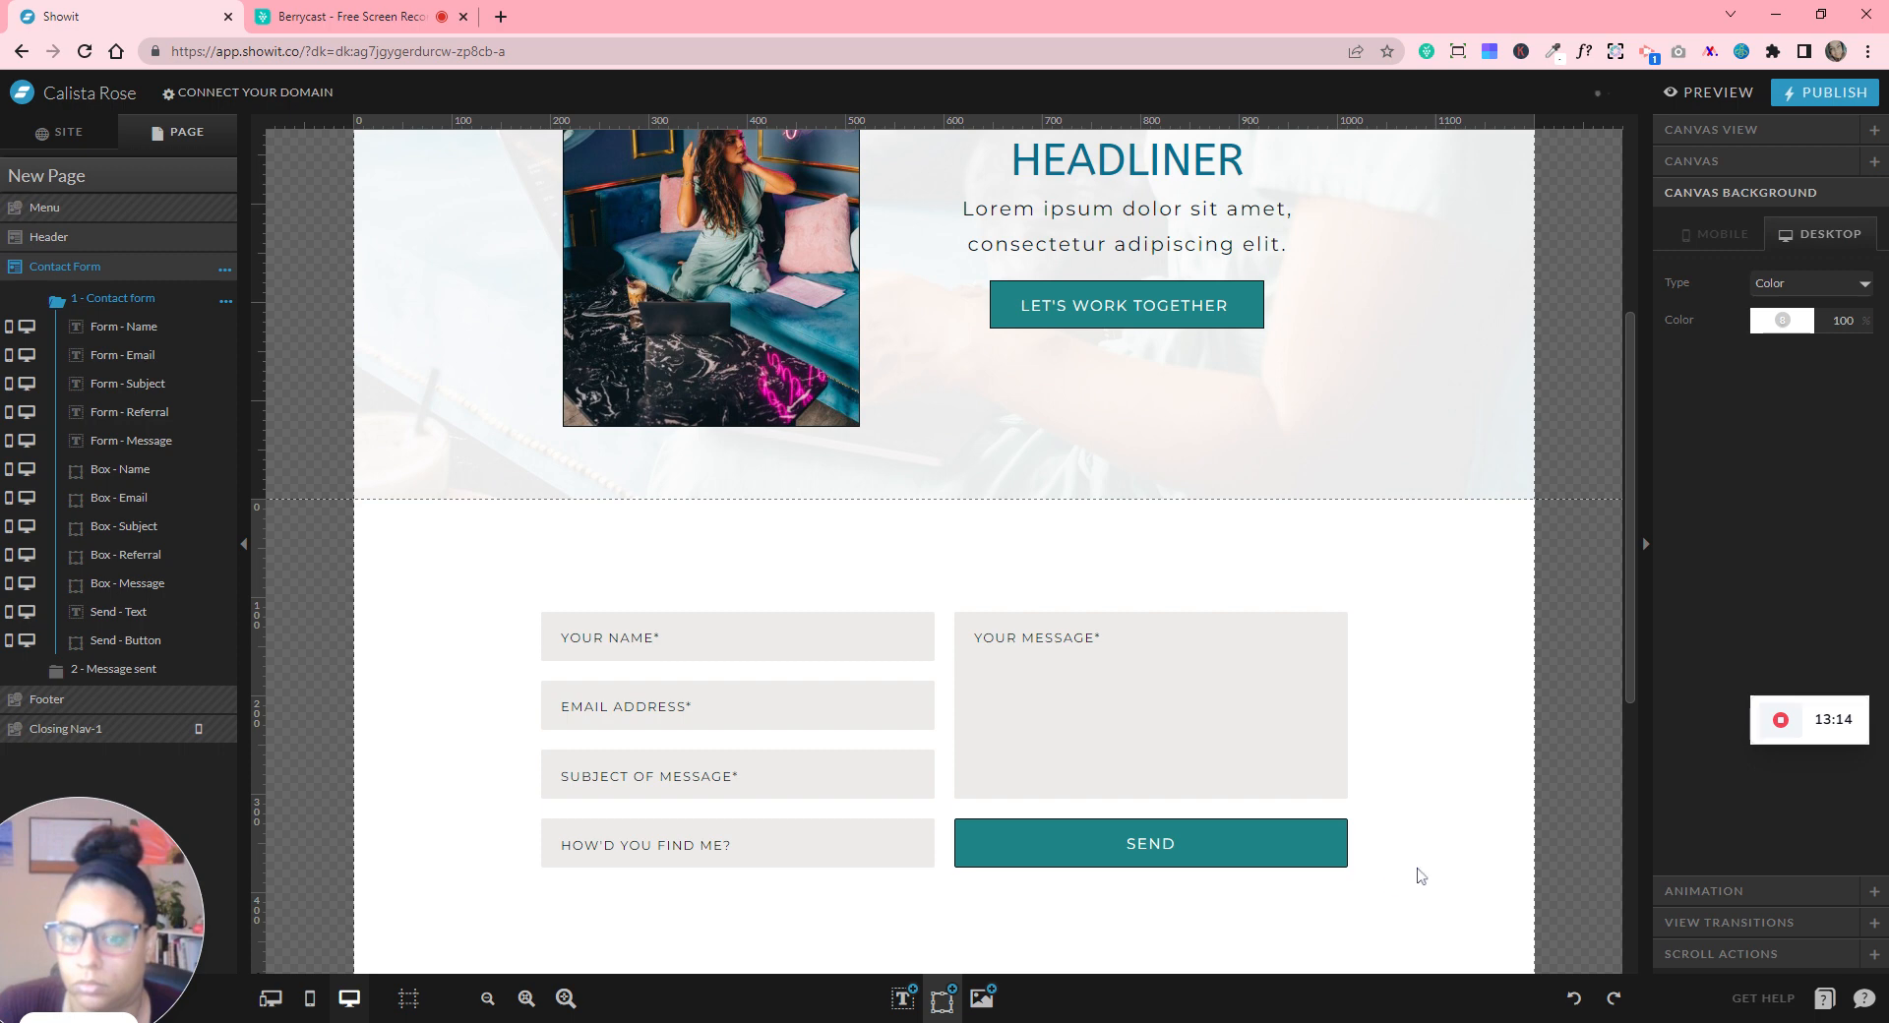
scroll(1419, 875, down, 2)
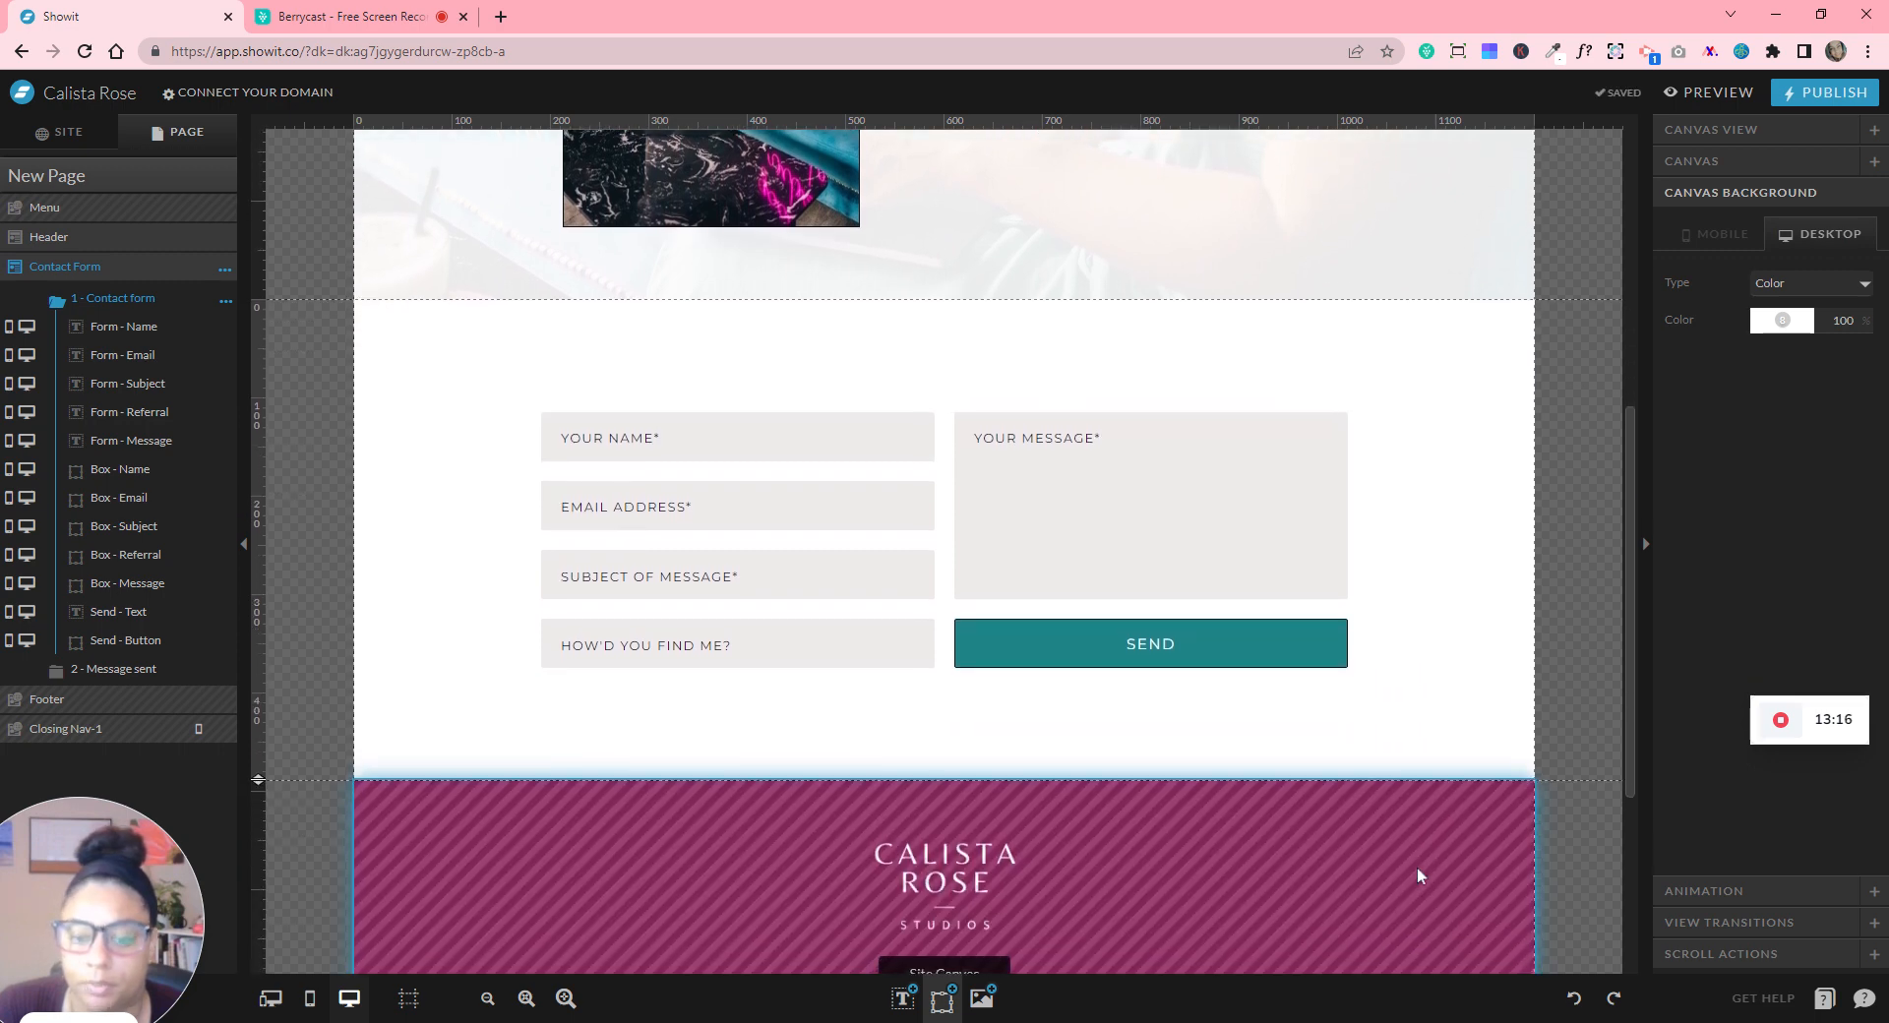
scroll(1515, 670, up, 3)
scroll(1532, 684, down, 7)
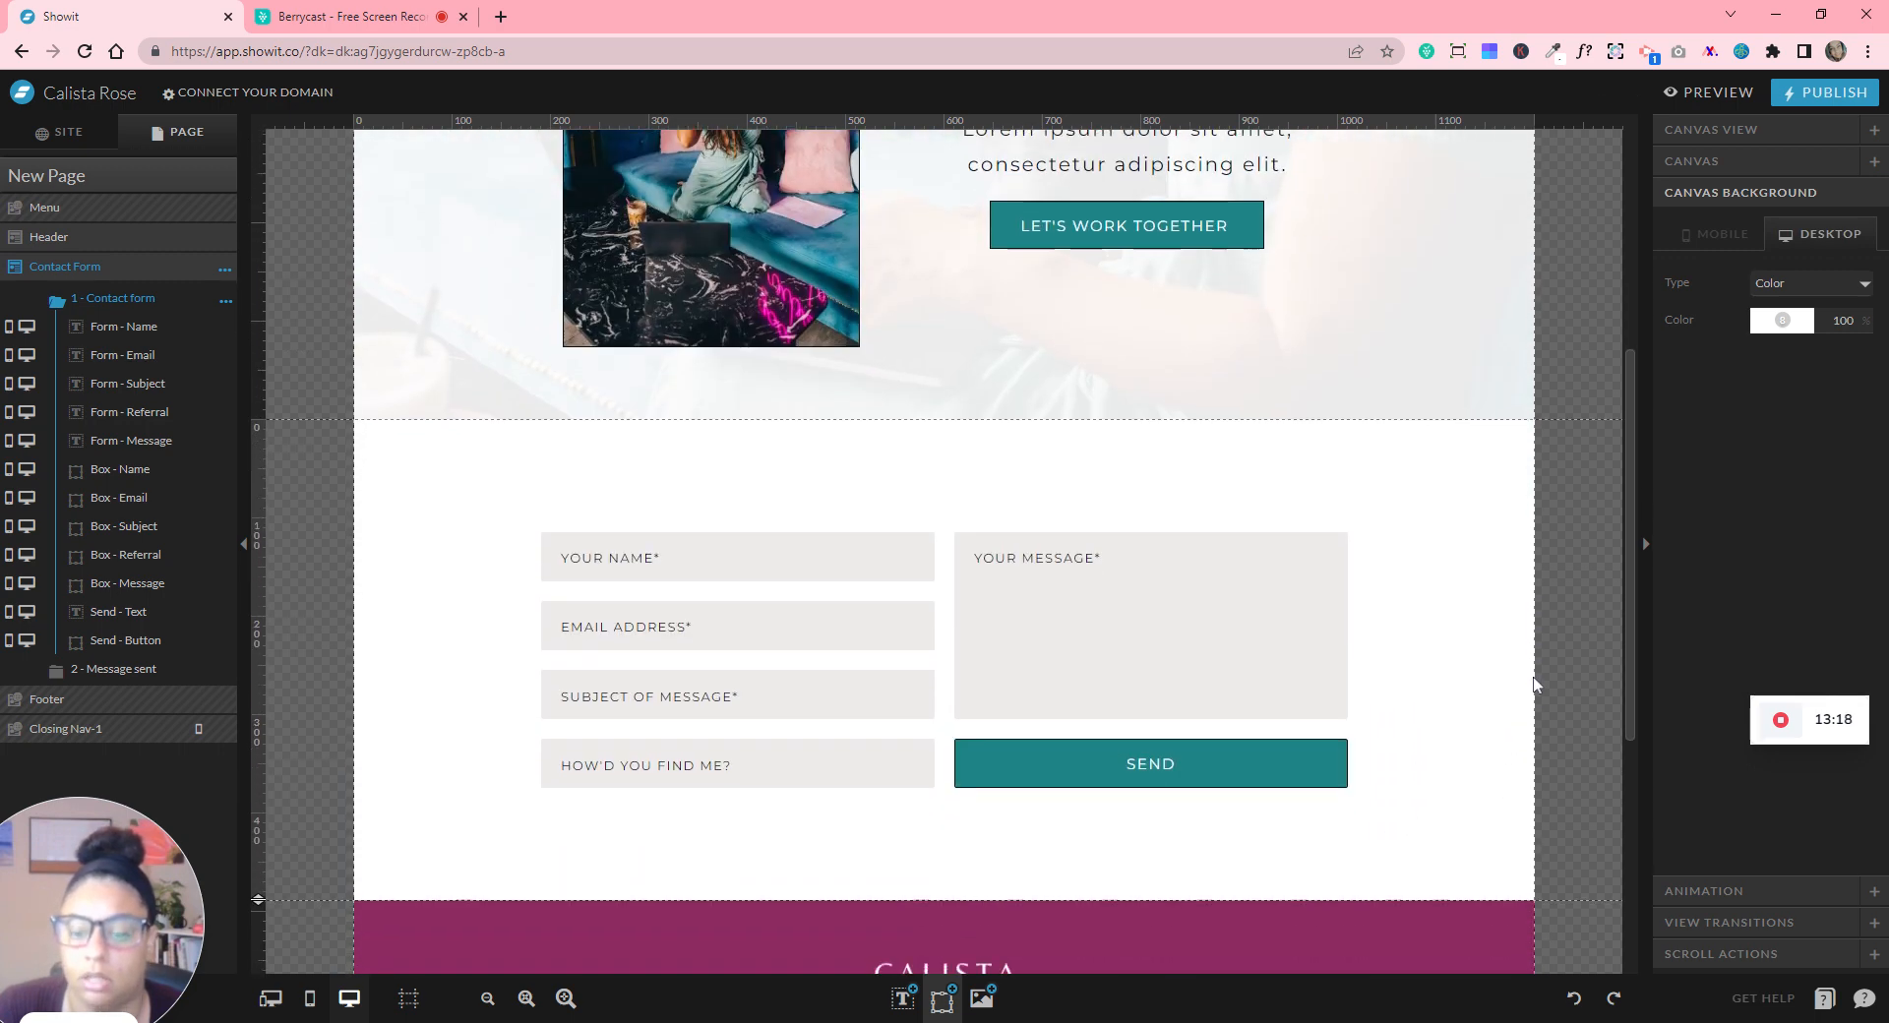
- Review the contact page layout from the header through the contact form to the footer, comparing the Send button with the header button
scroll(1549, 669, up, 8)
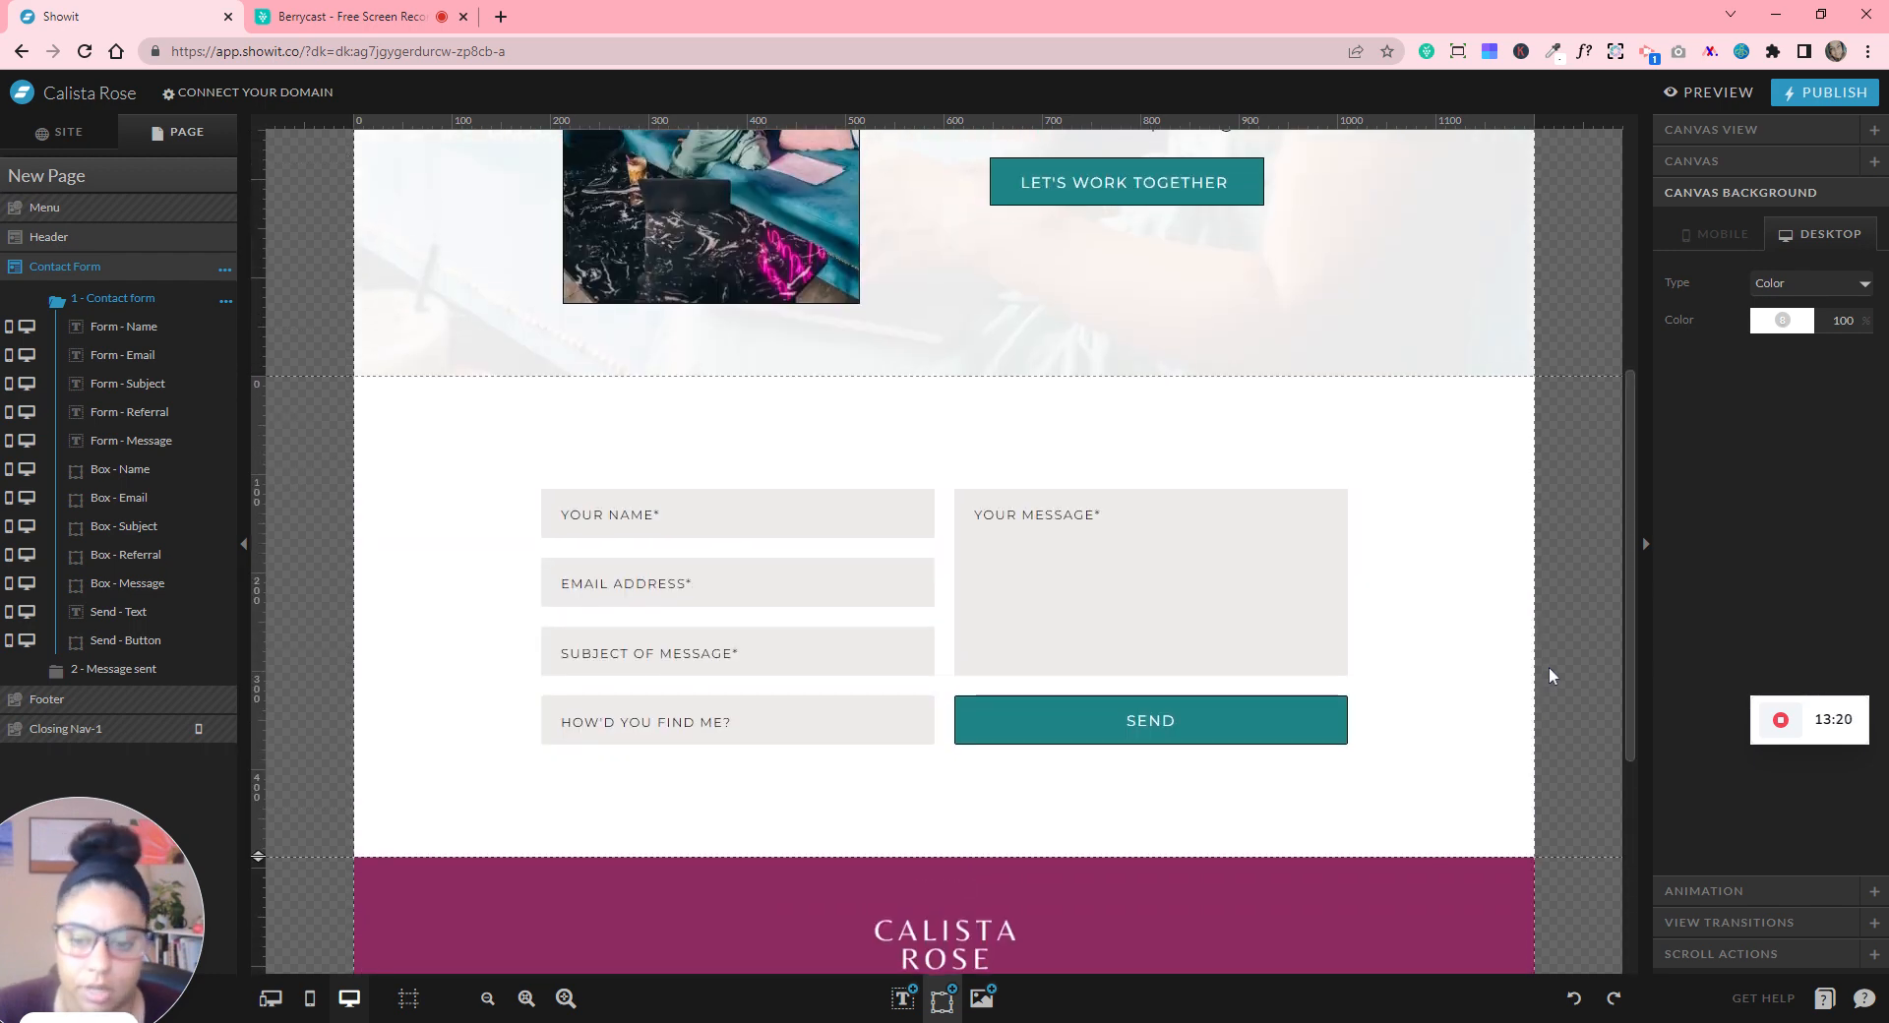
scroll(1549, 665, down, 1)
scroll(1549, 666, down, 8)
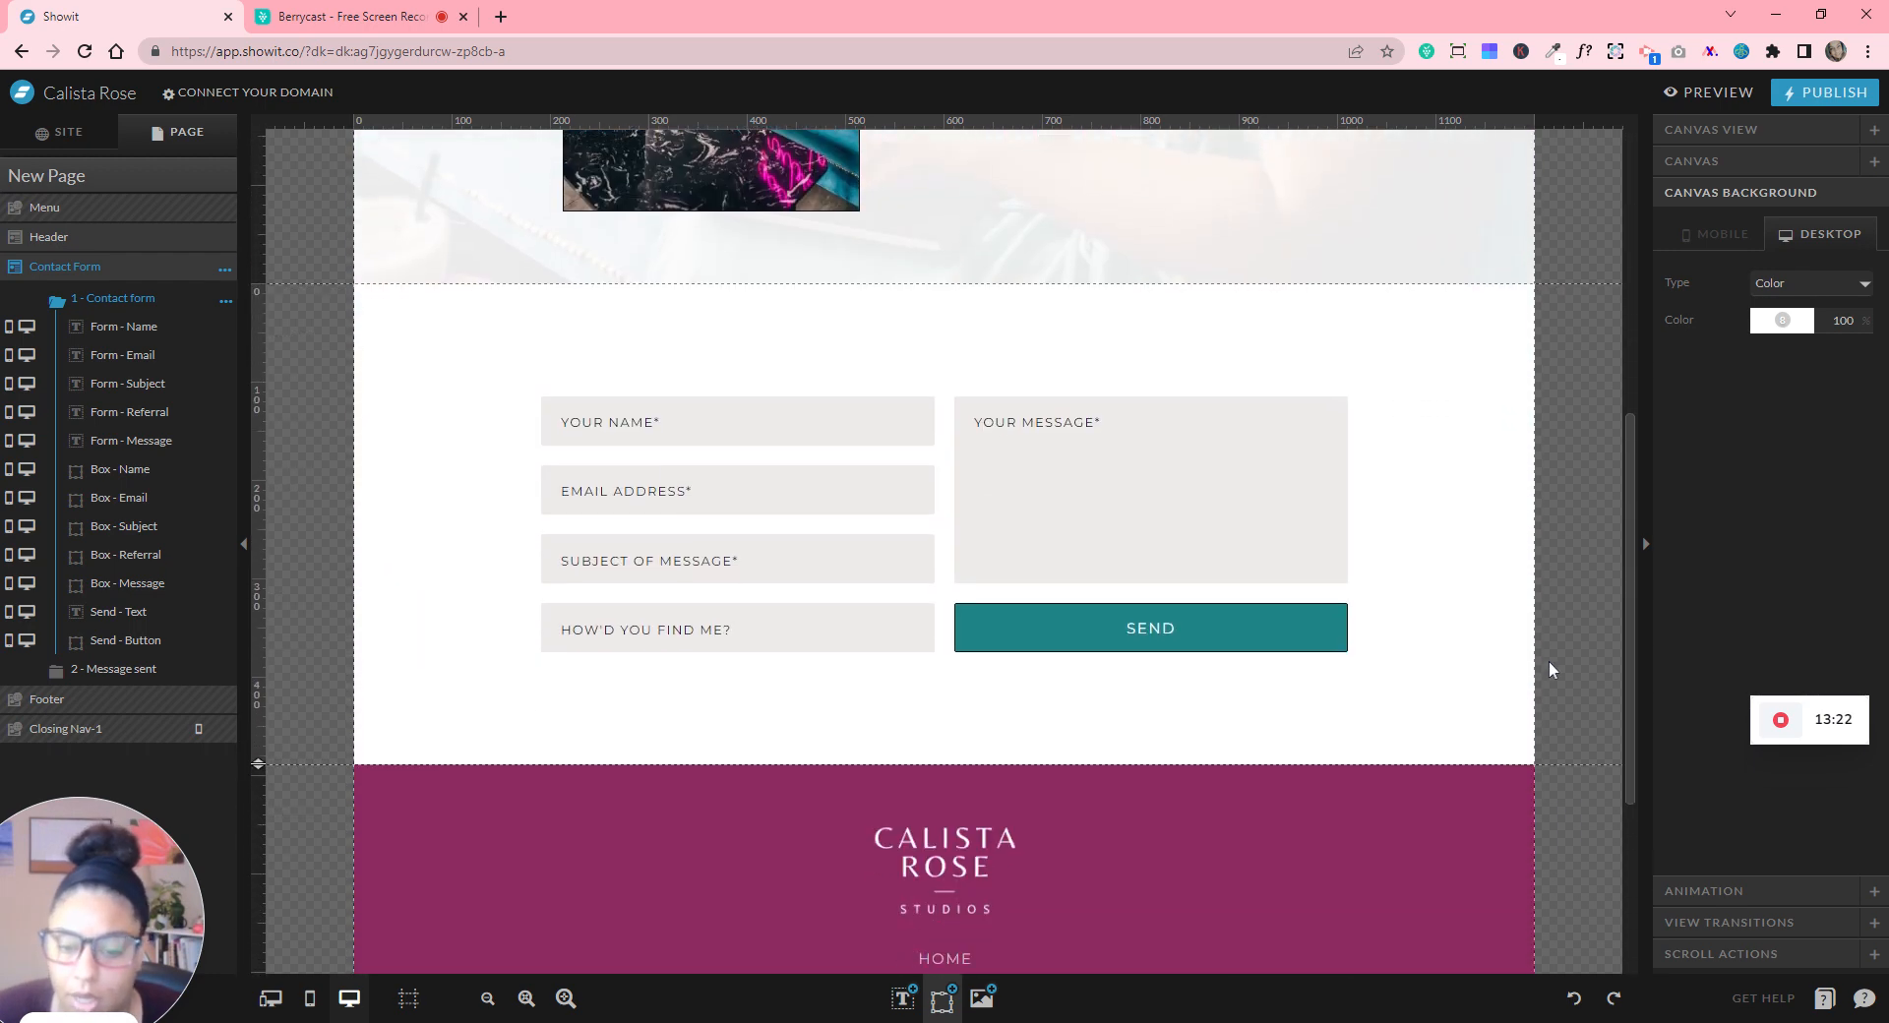
scroll(1546, 657, up, 5)
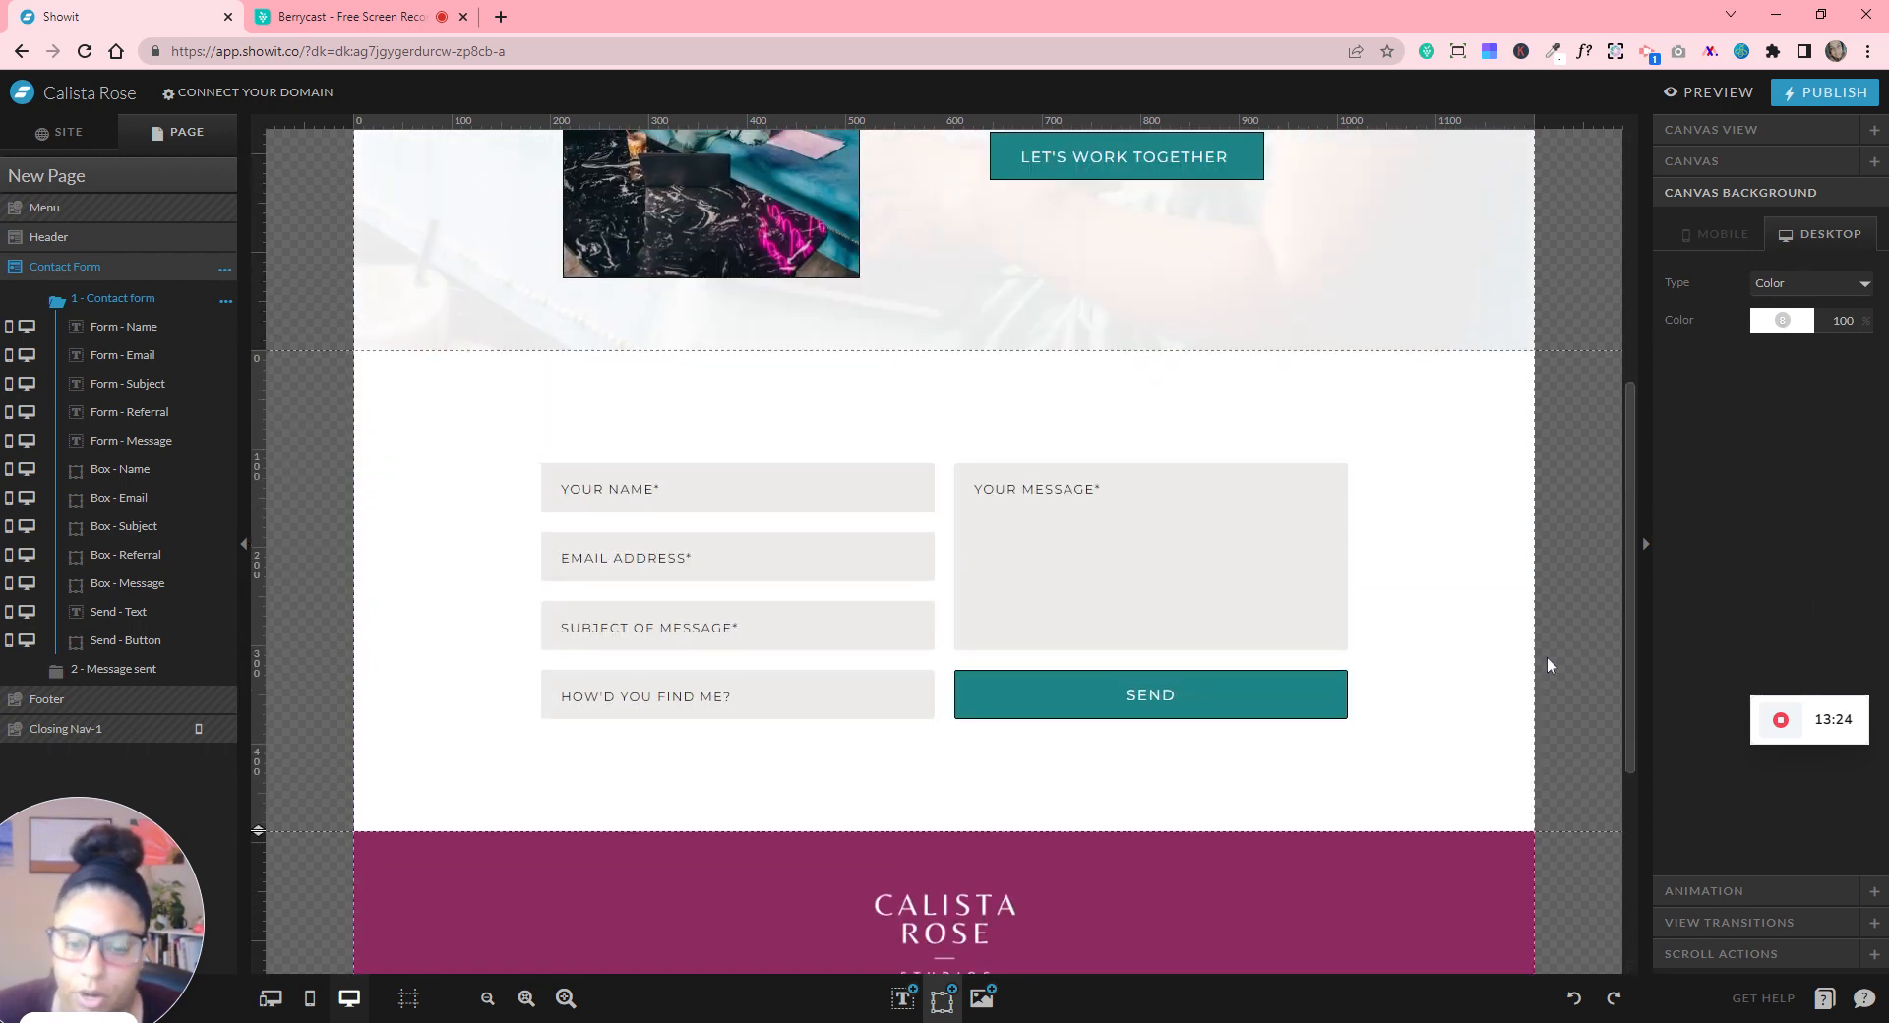
scroll(1547, 665, up, 3)
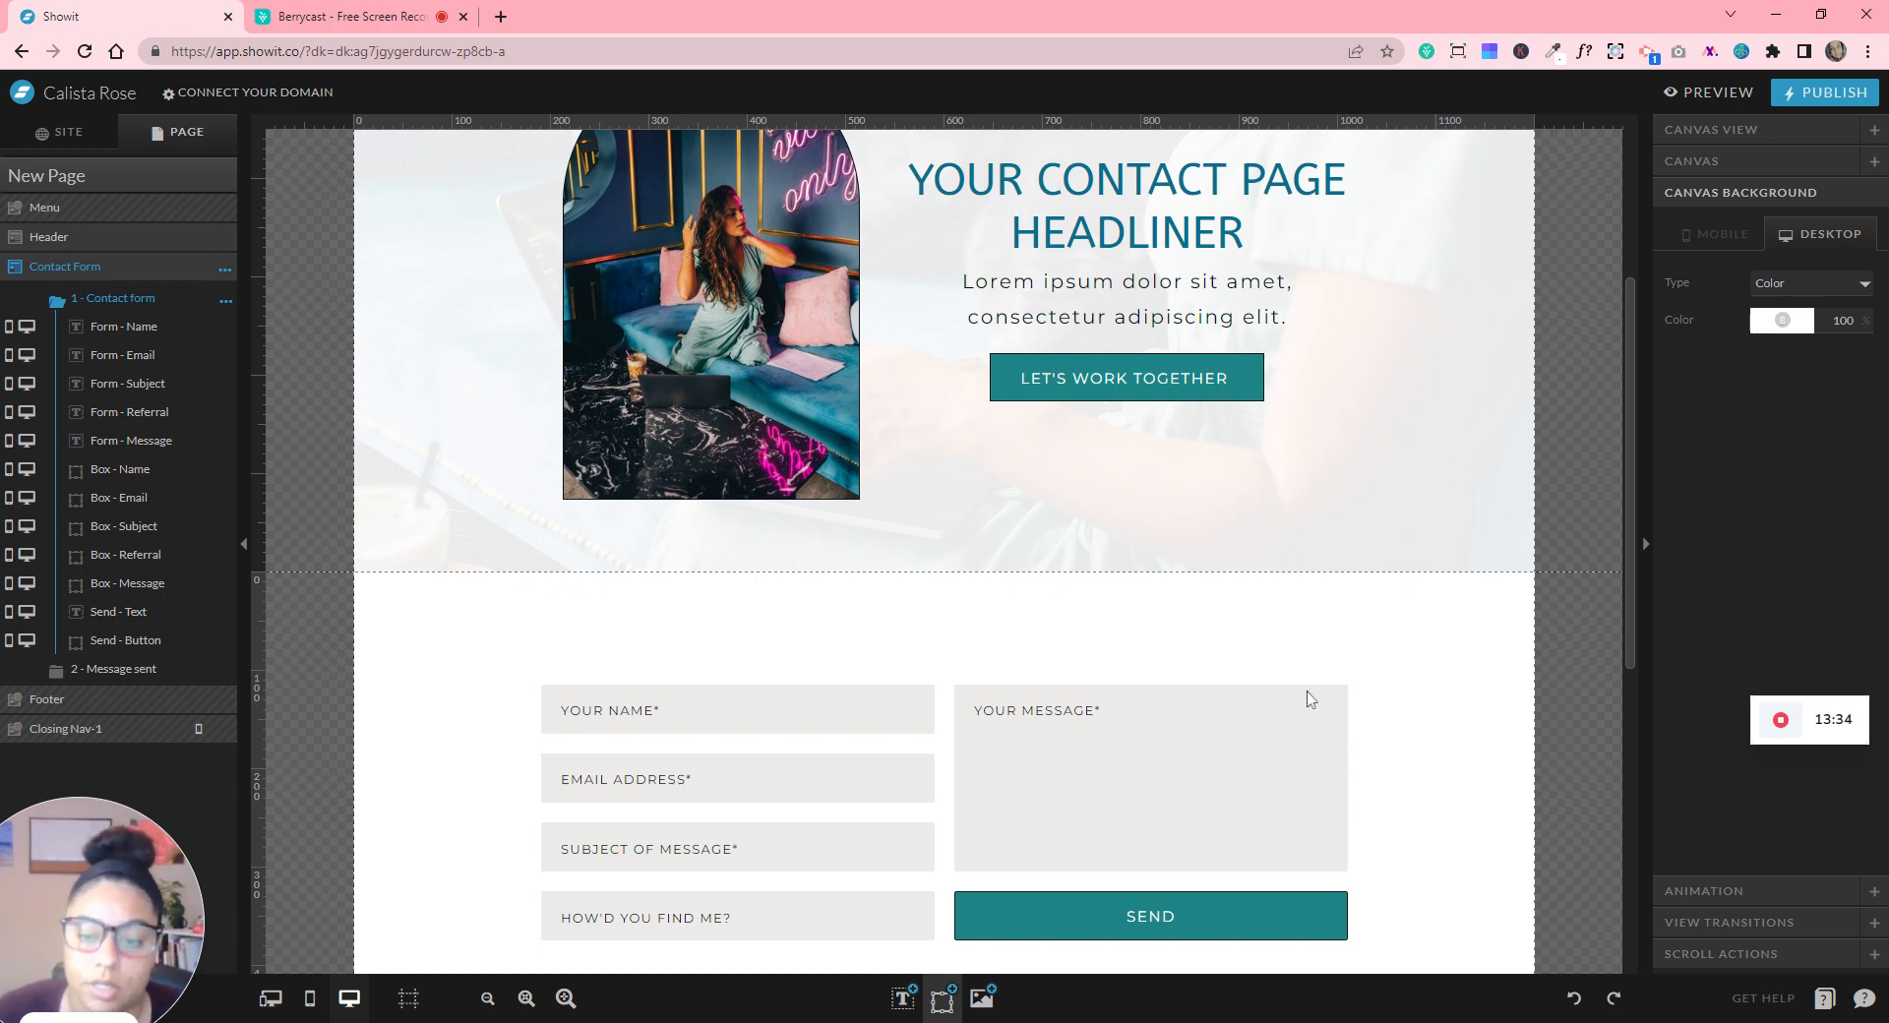
scroll(1112, 705, down, 3)
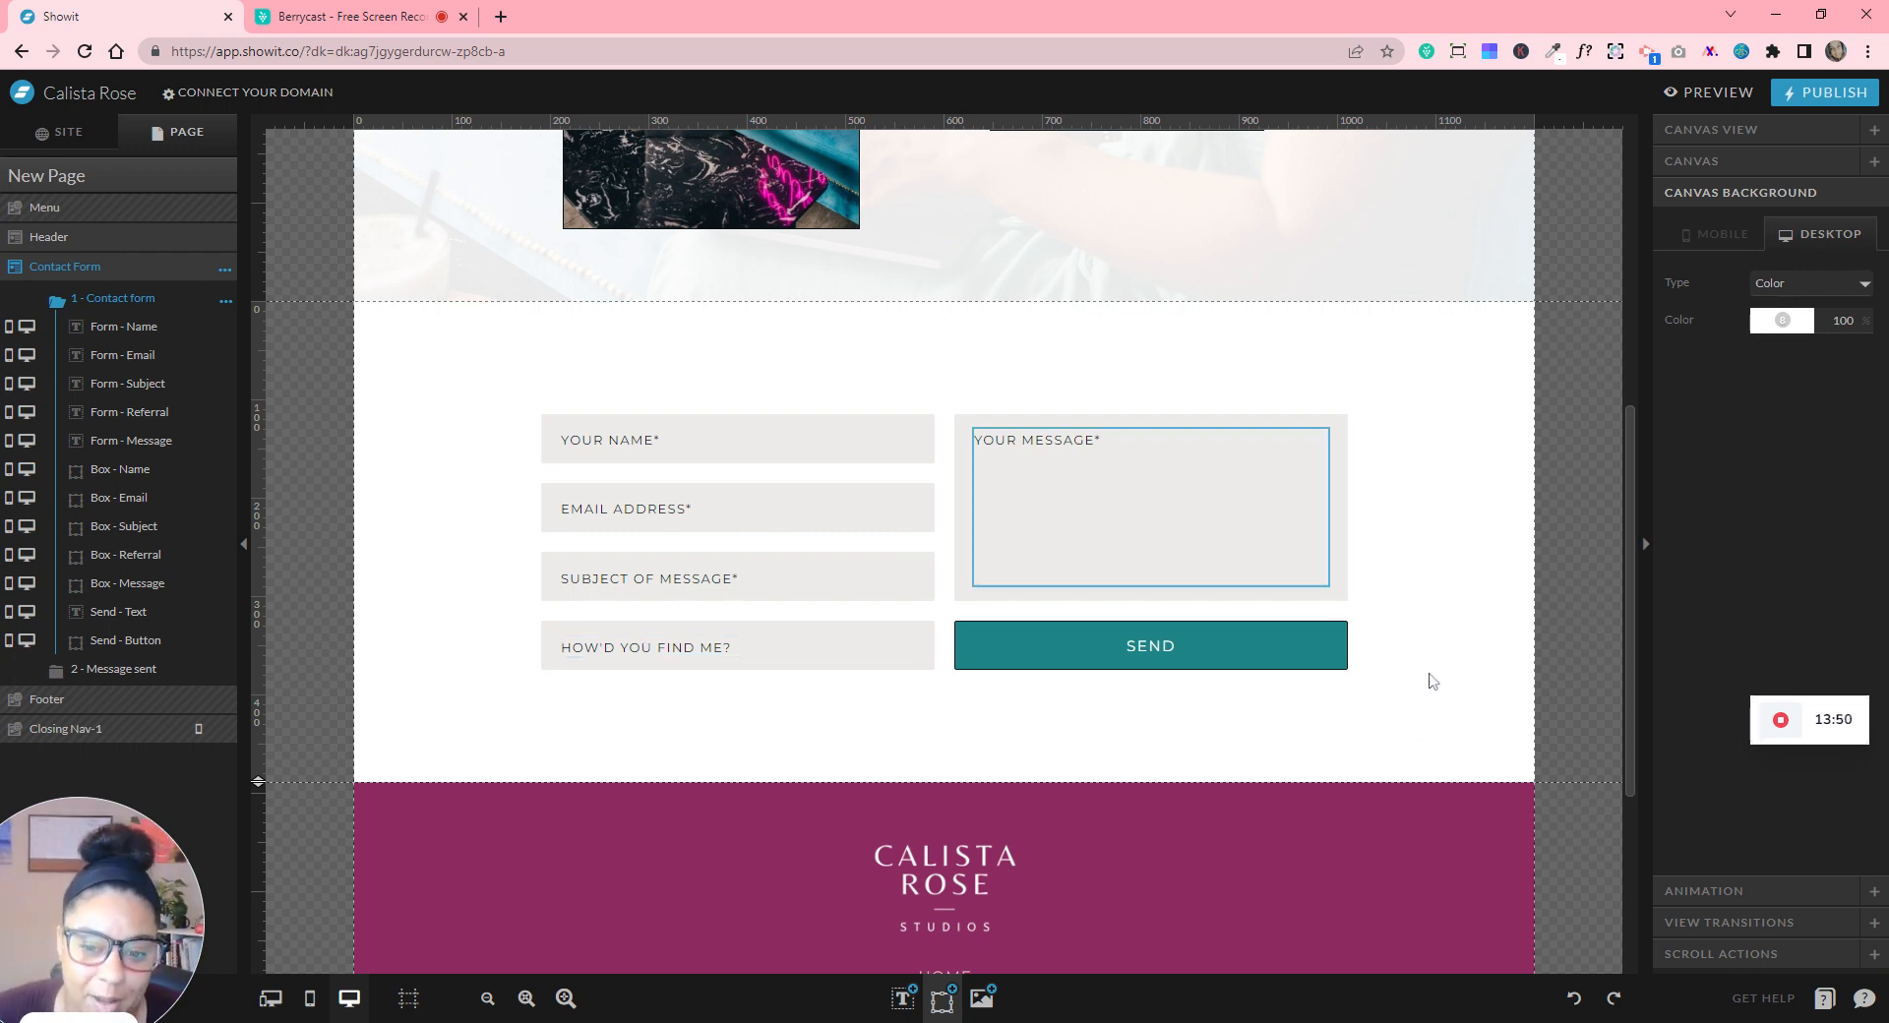
scroll(1333, 549, up, 5)
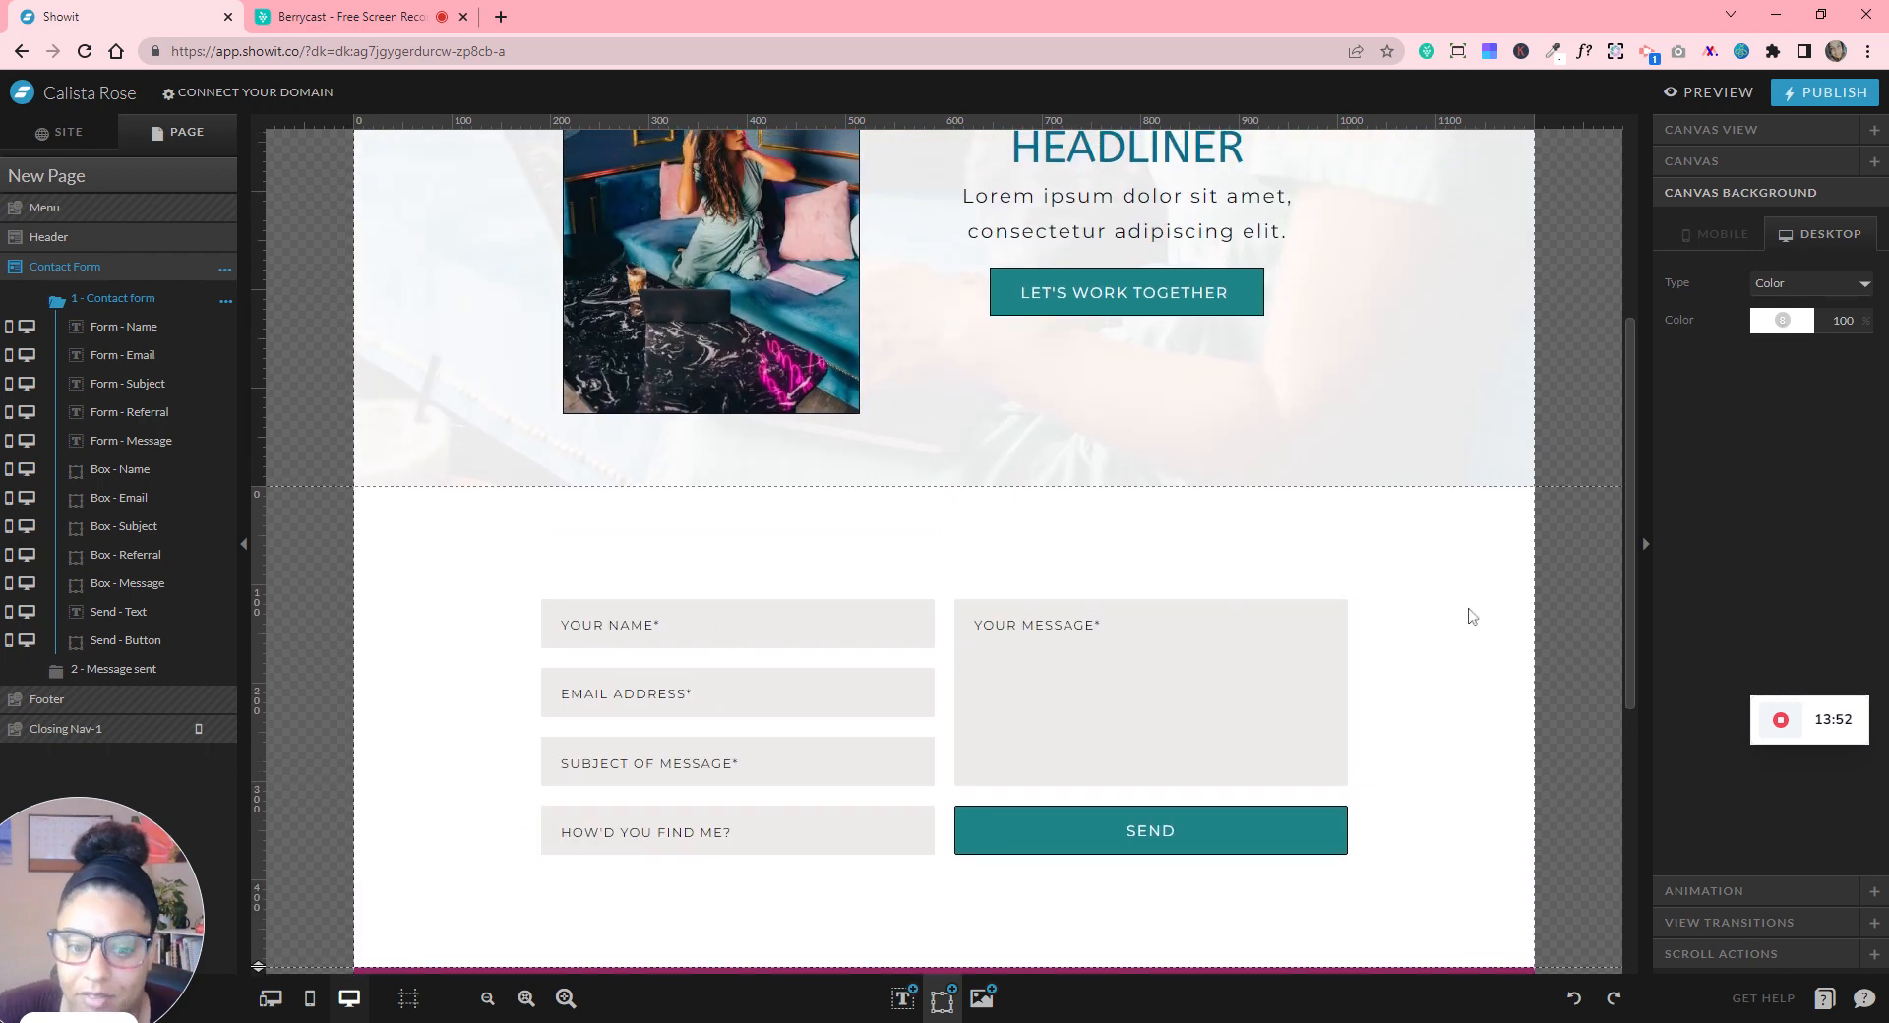
scroll(1468, 608, down, 5)
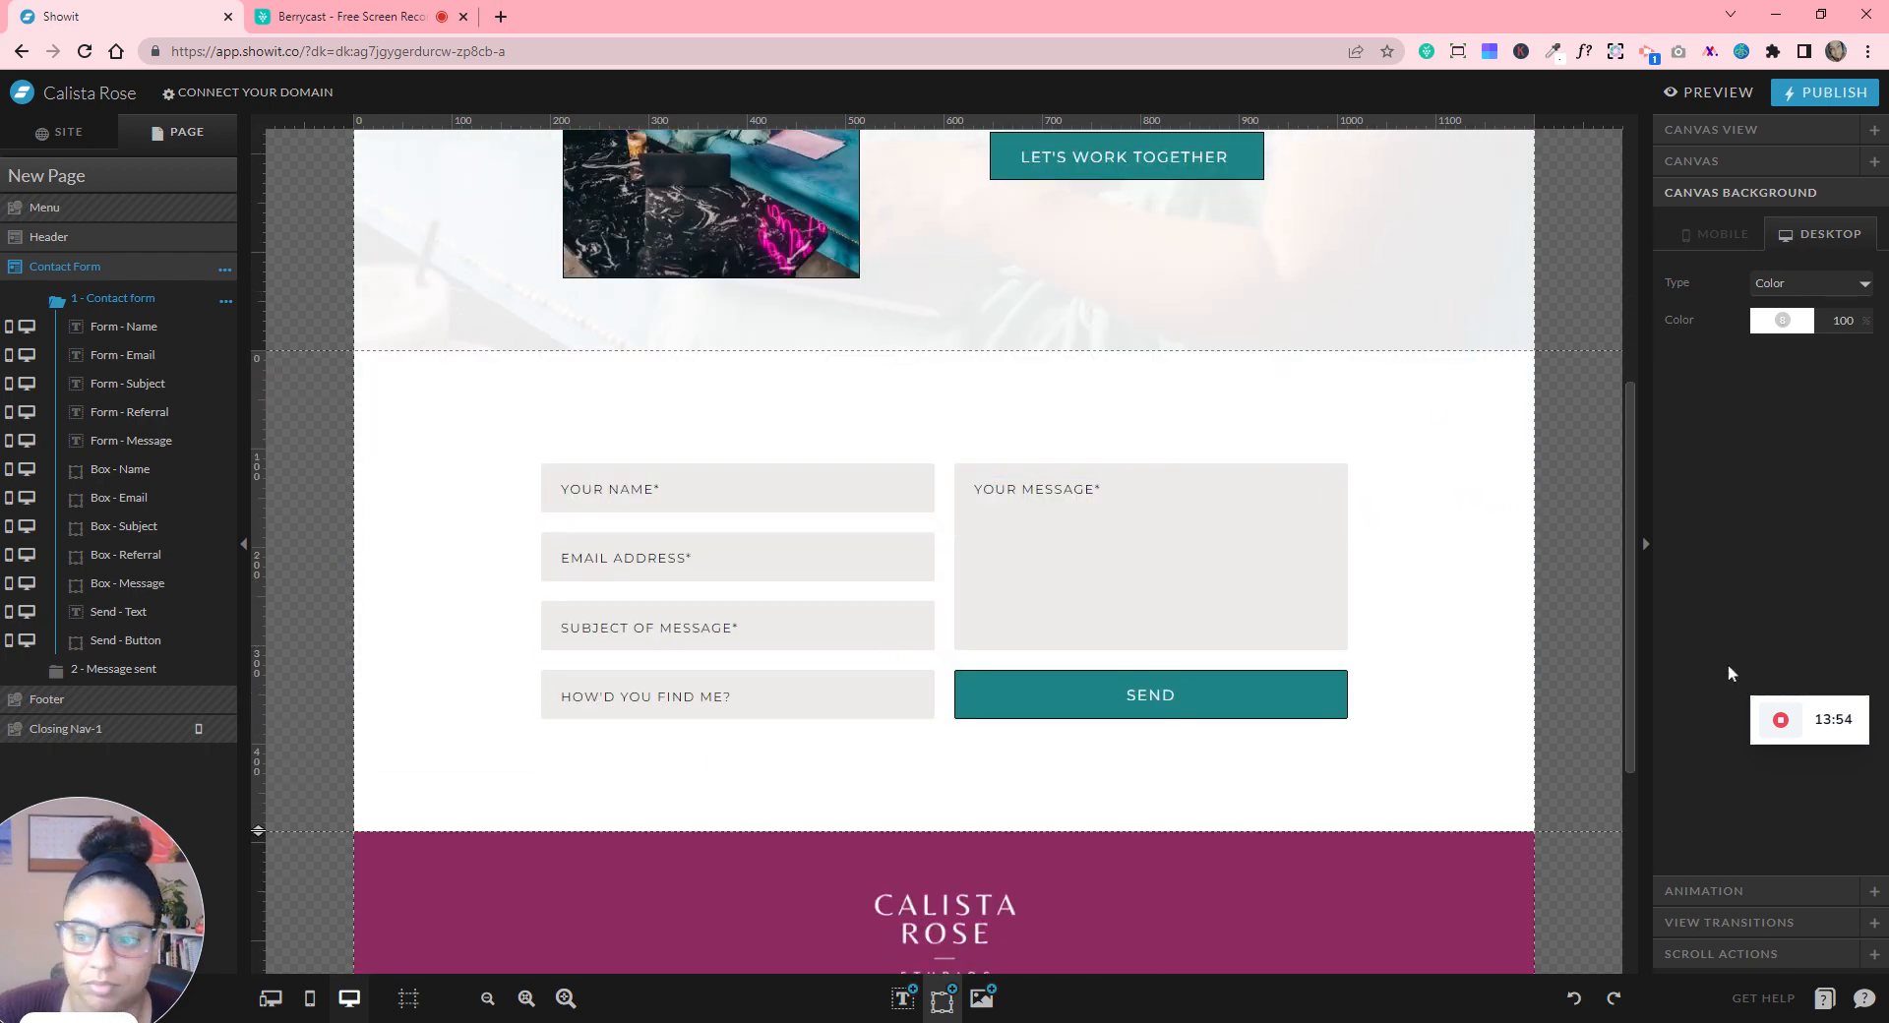